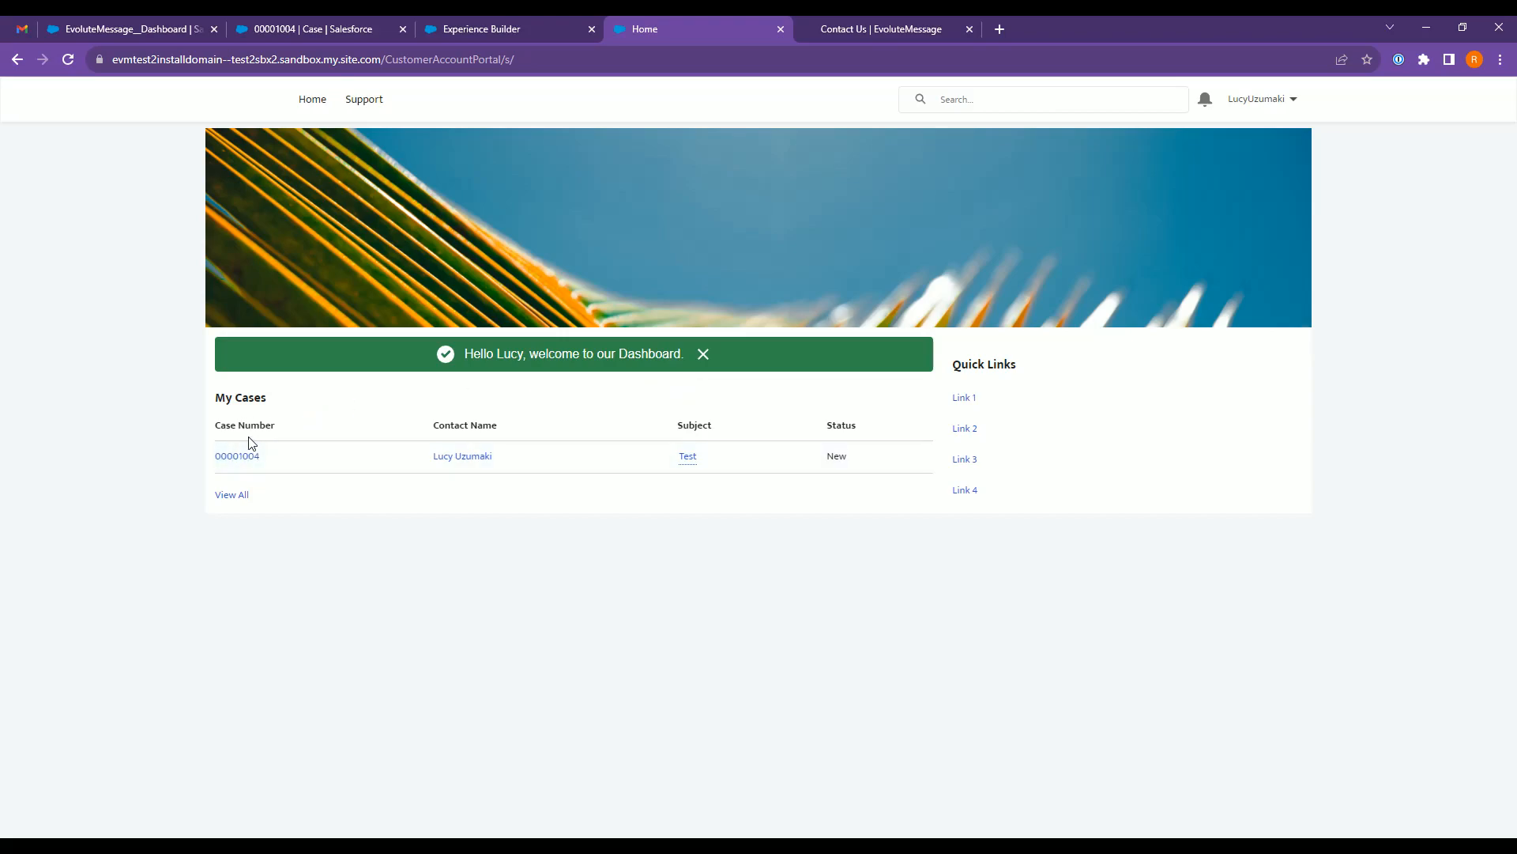
- Look over the welcome message configuration, the test case record and the customer portal home page
click(122, 27)
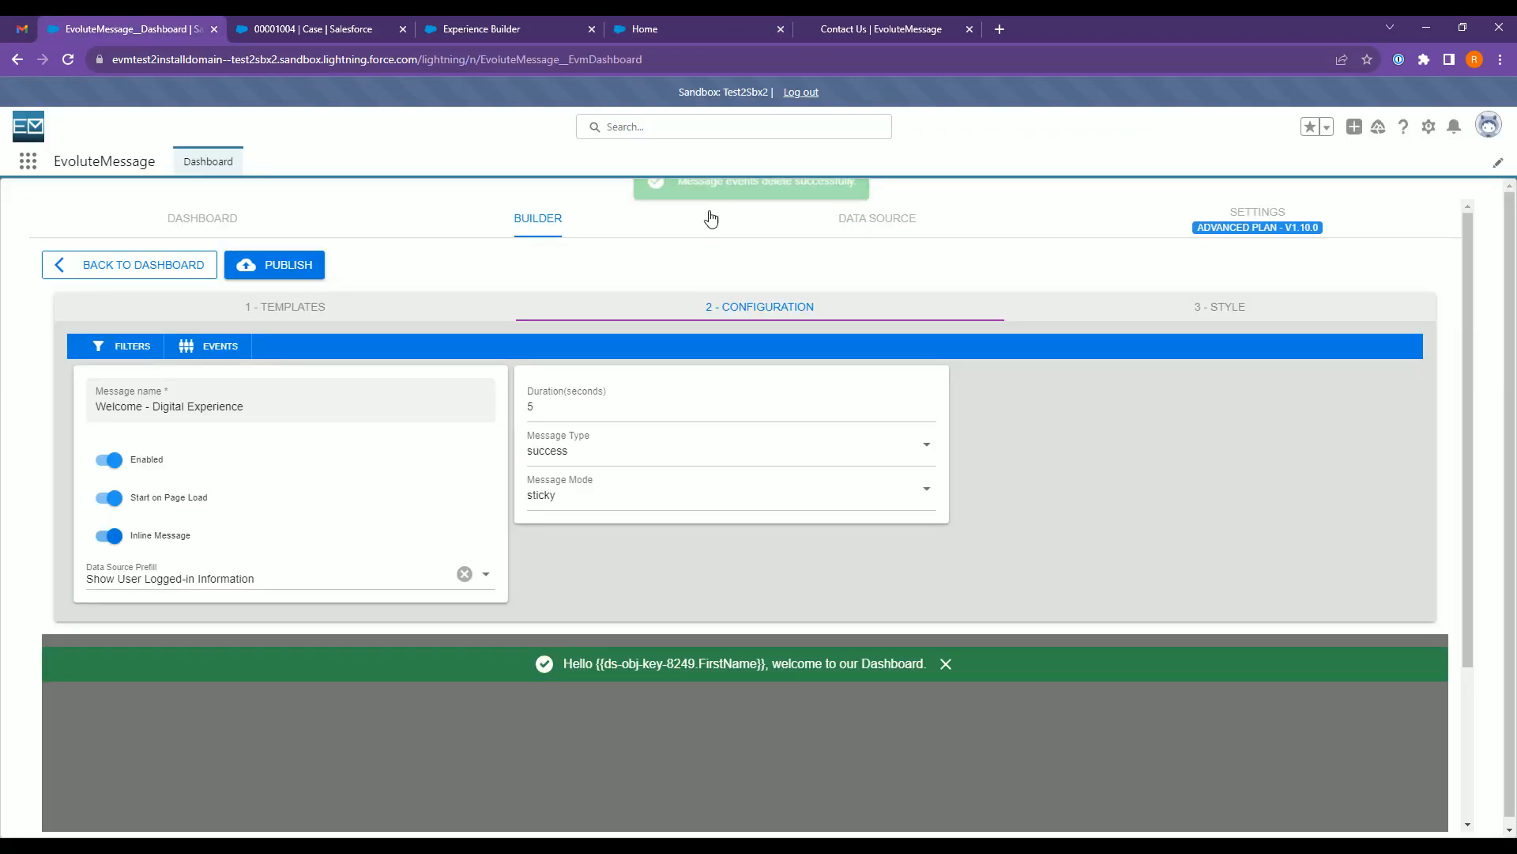
click(302, 27)
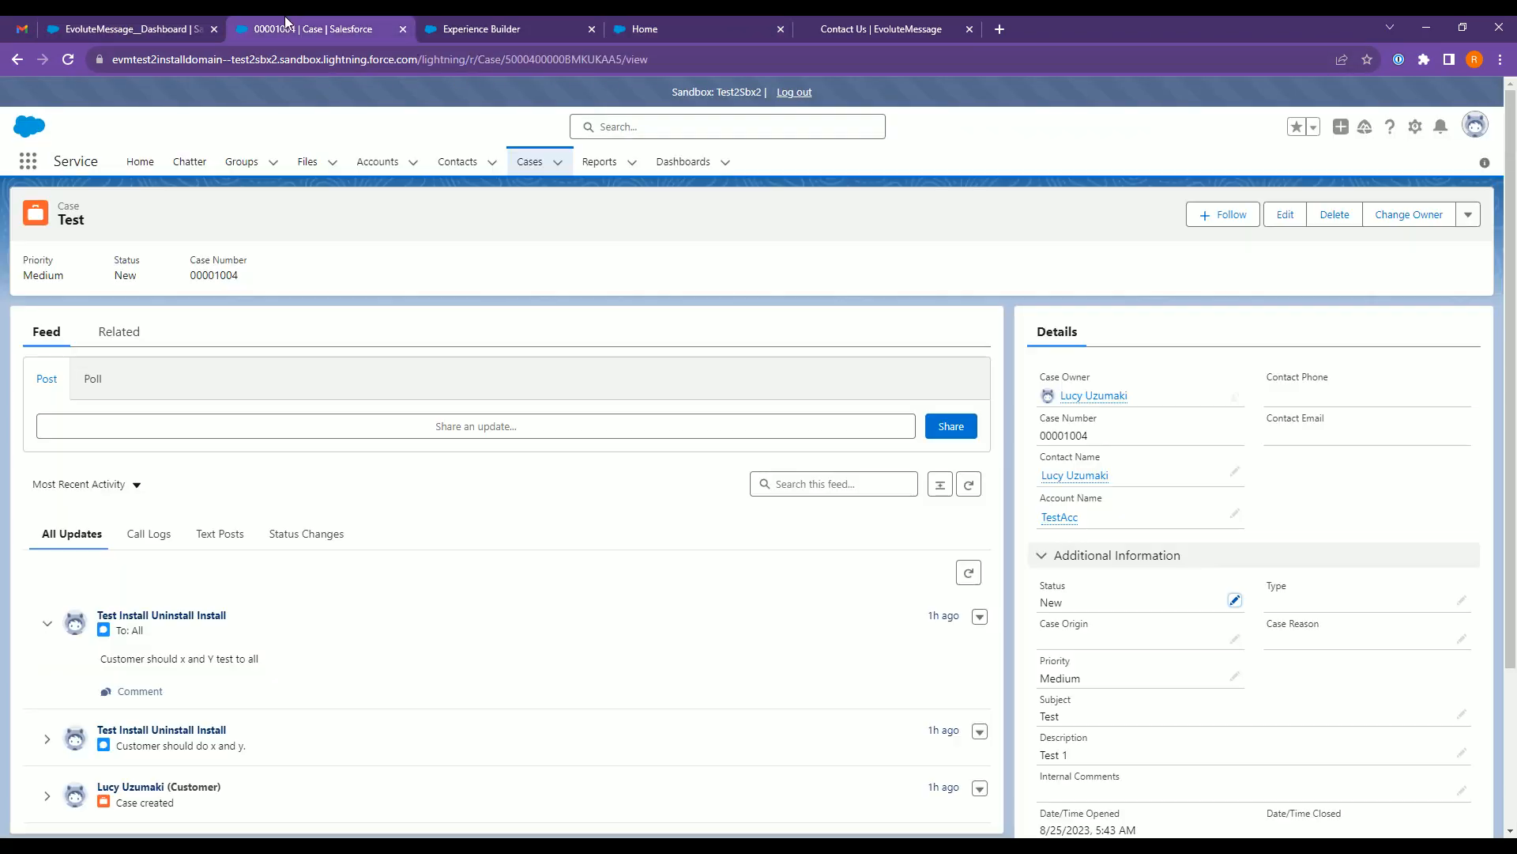
double_click(1300, 646)
click(1308, 656)
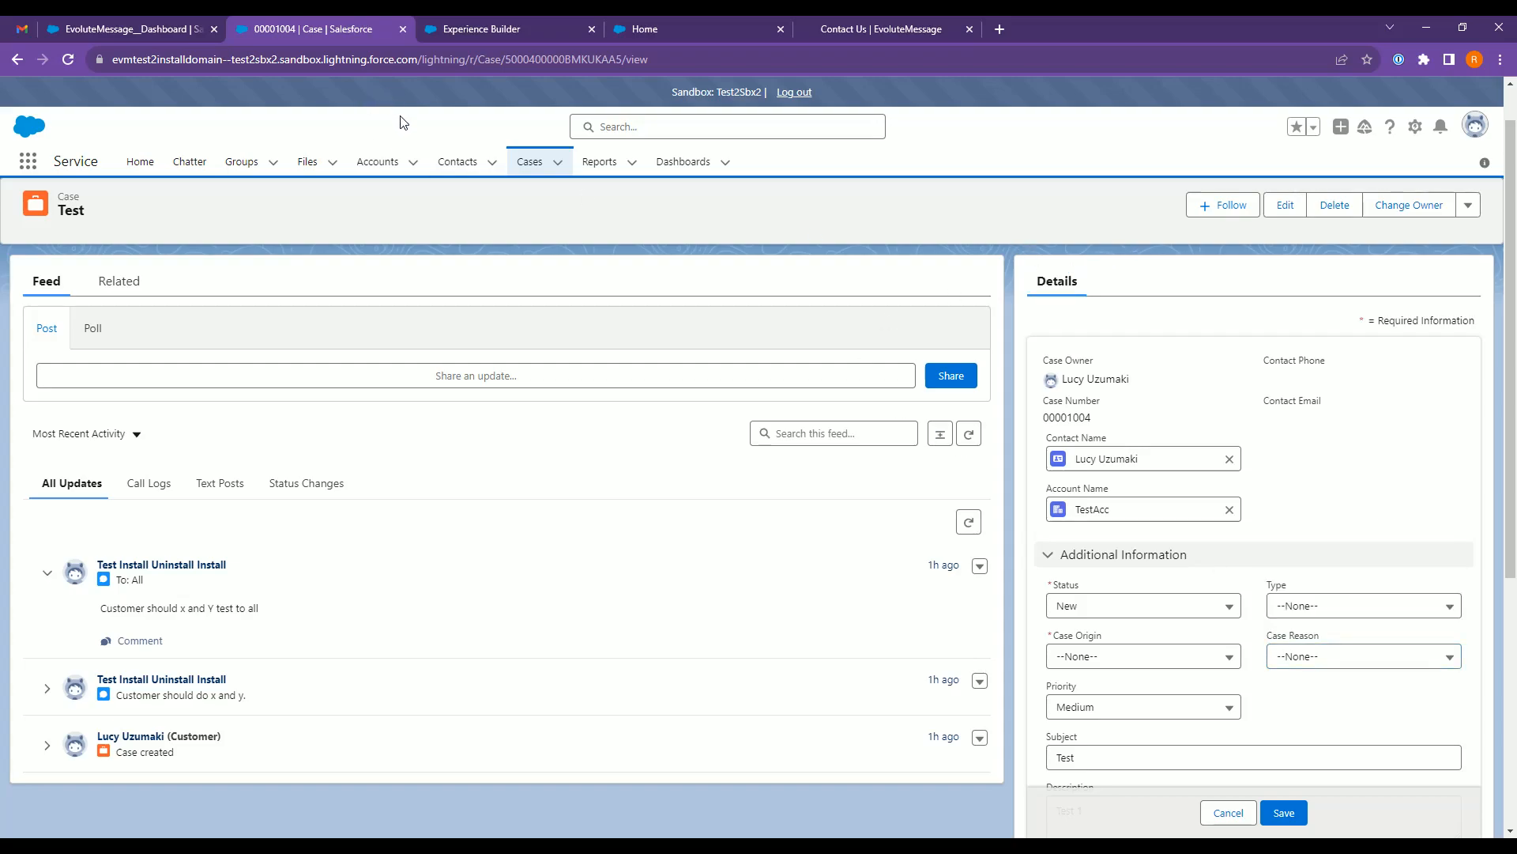
click(499, 29)
click(664, 25)
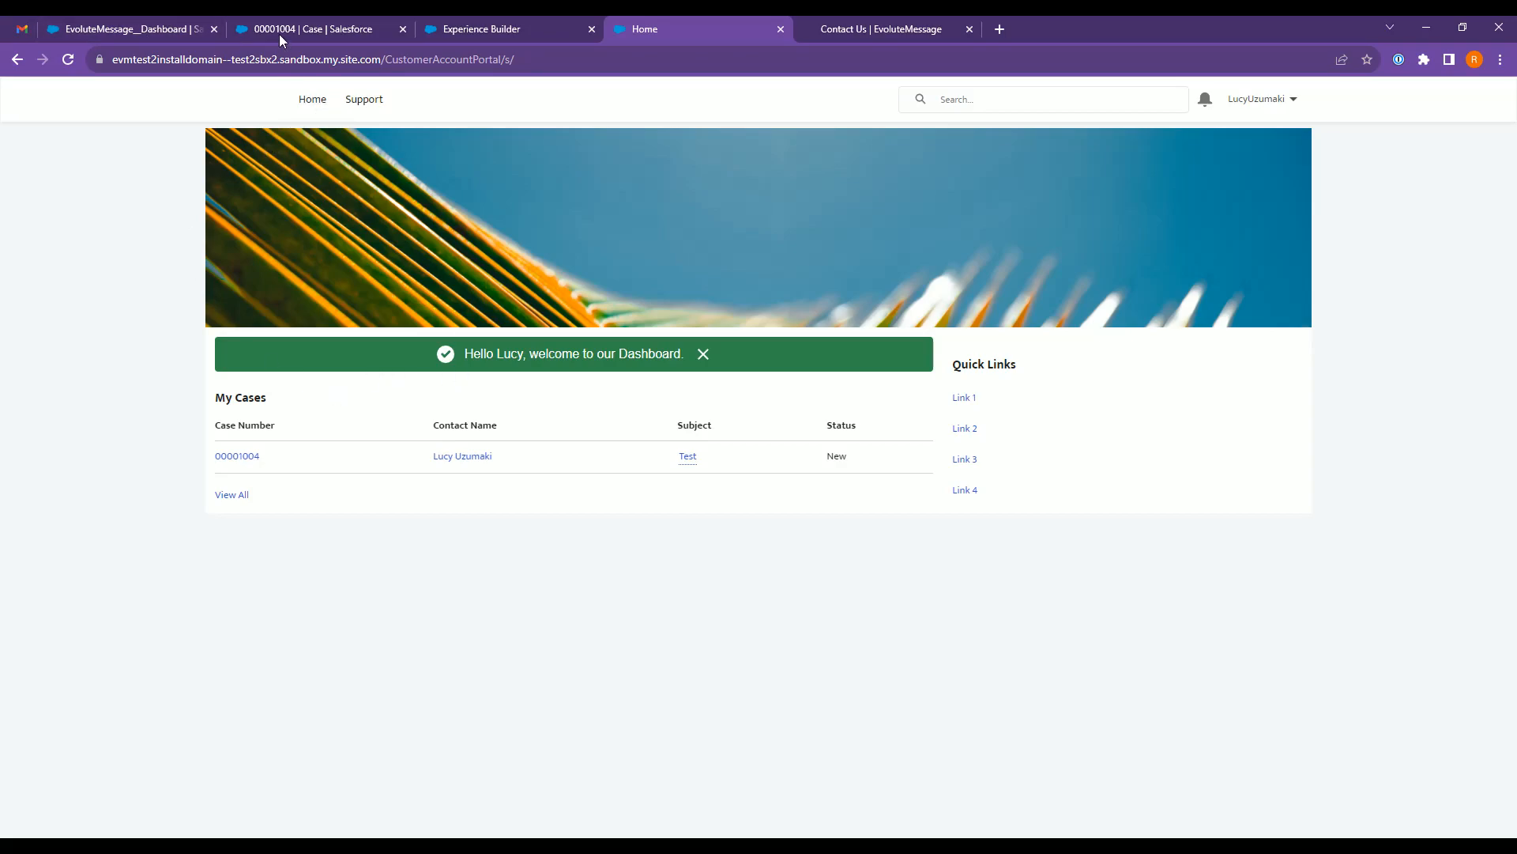
- Switch to the EvoluteMessage dashboard and create a new message from the Salesforce Modal template
click(126, 28)
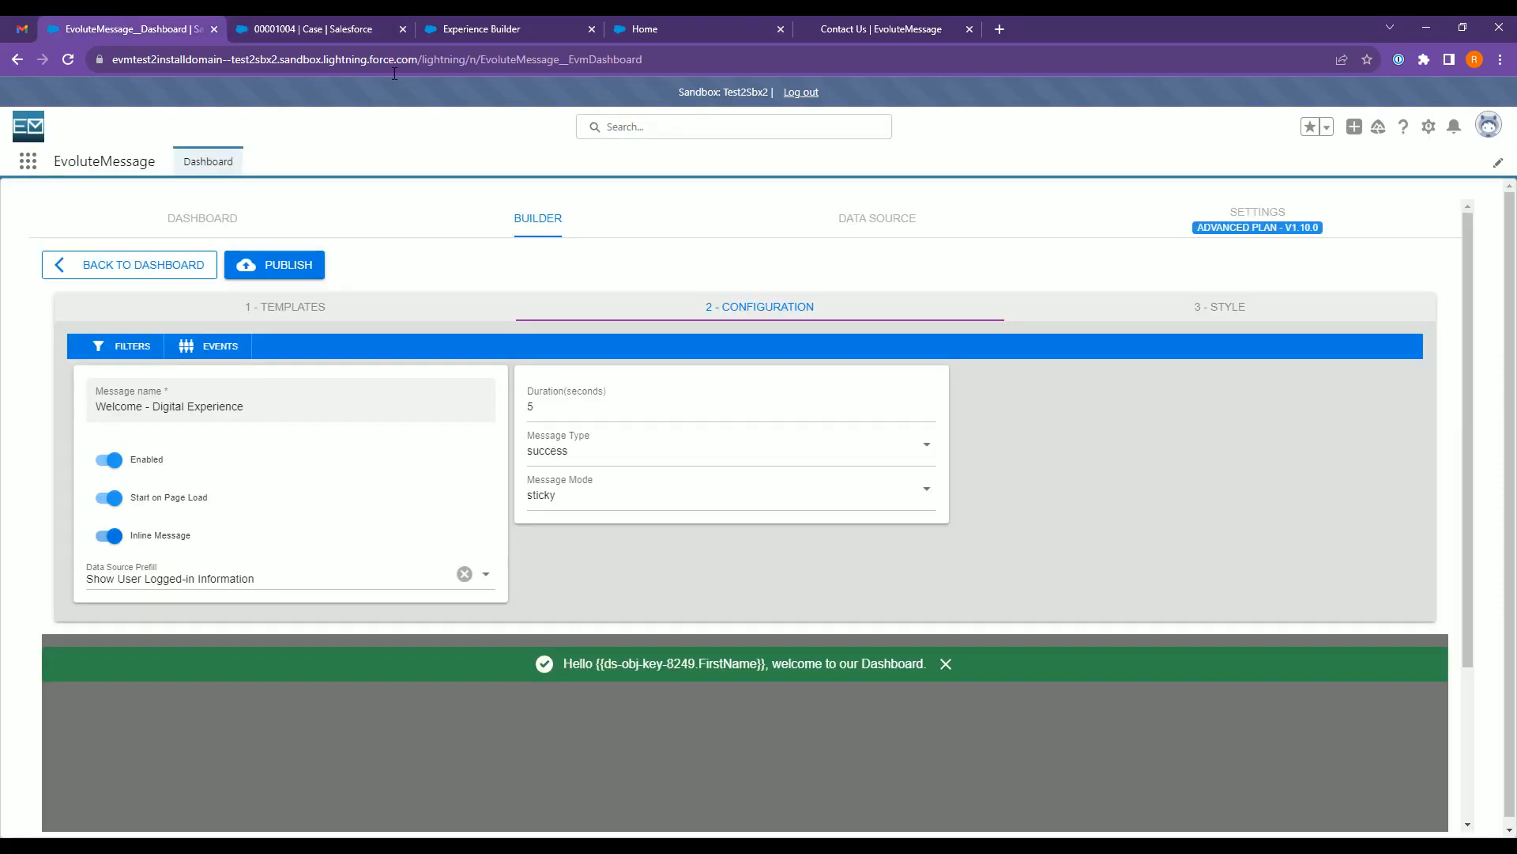
click(162, 267)
click(165, 421)
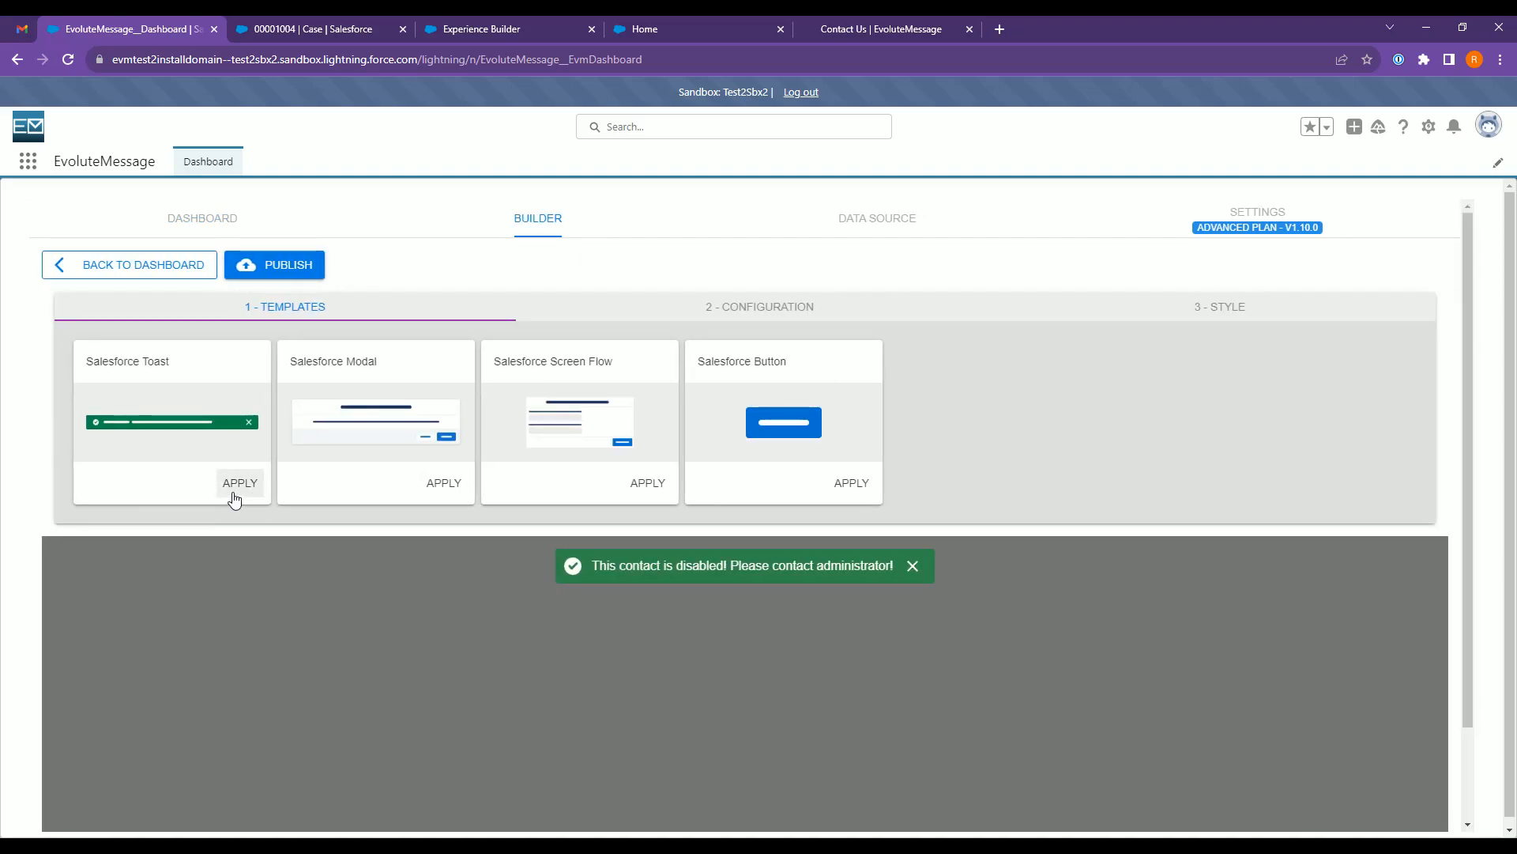
click(446, 484)
- Name the new modal message "Need to update Case"
click(292, 382)
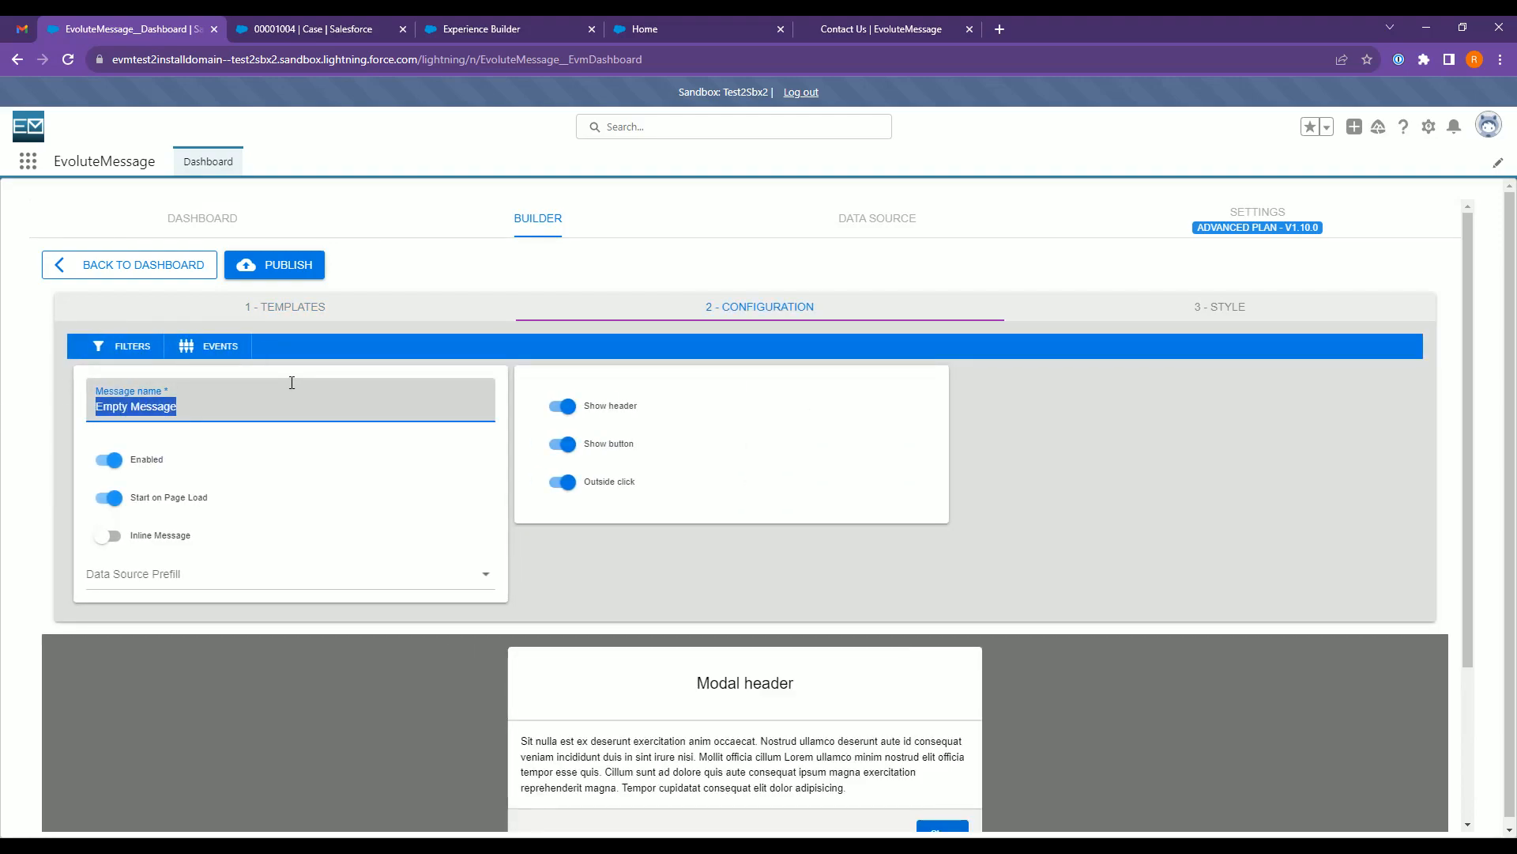
text(MOdal)
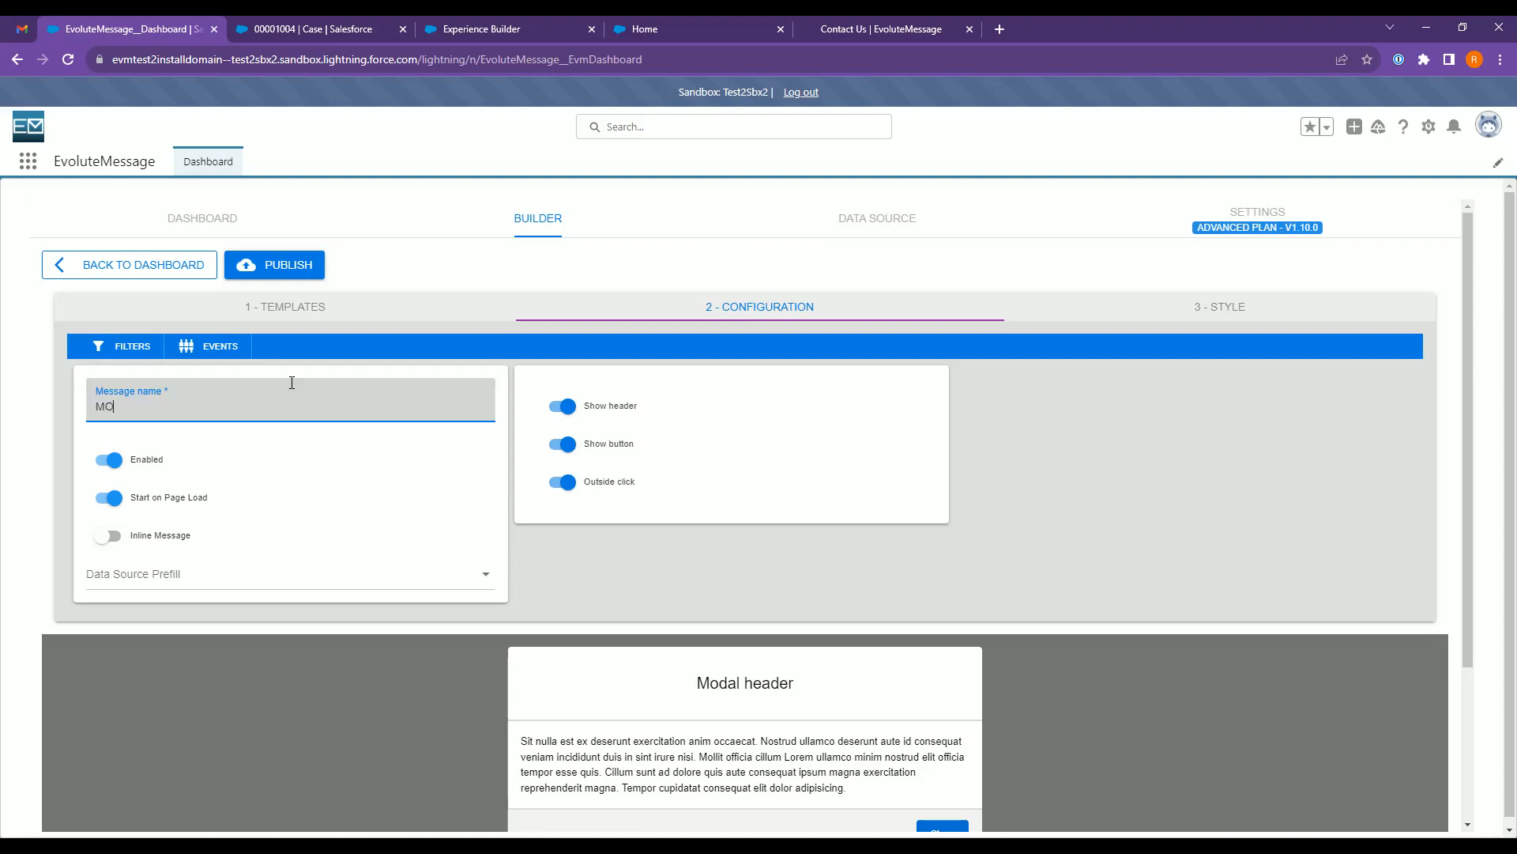
key(BackSpace)
key(BackSpace)
key(BackSpace)
text(Need to update Case)
- Replace the modal's header text with "Update Case X"
scroll(406, 550, down, 2)
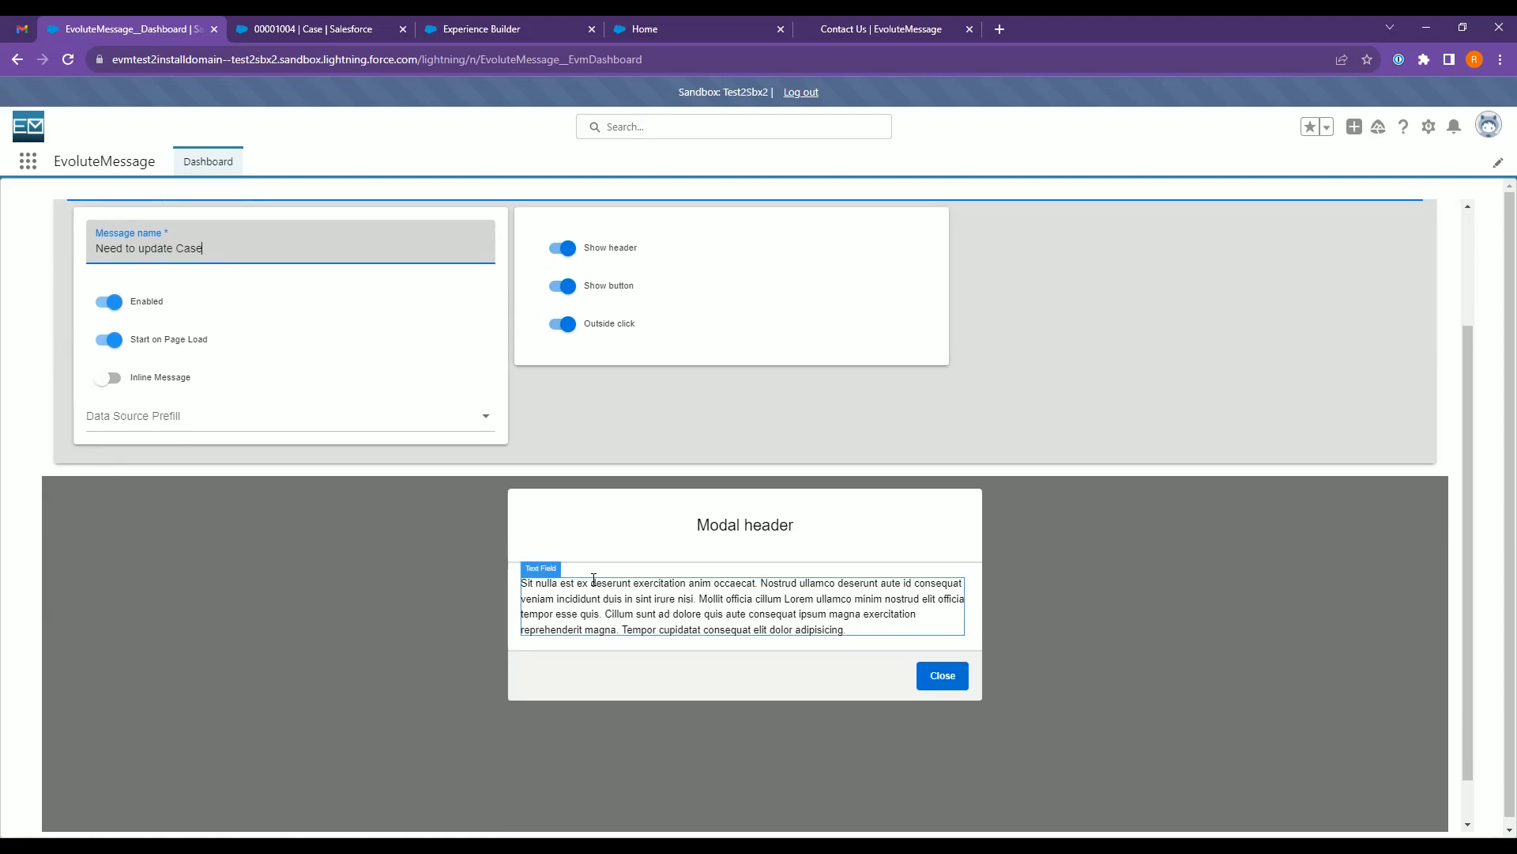
click(695, 471)
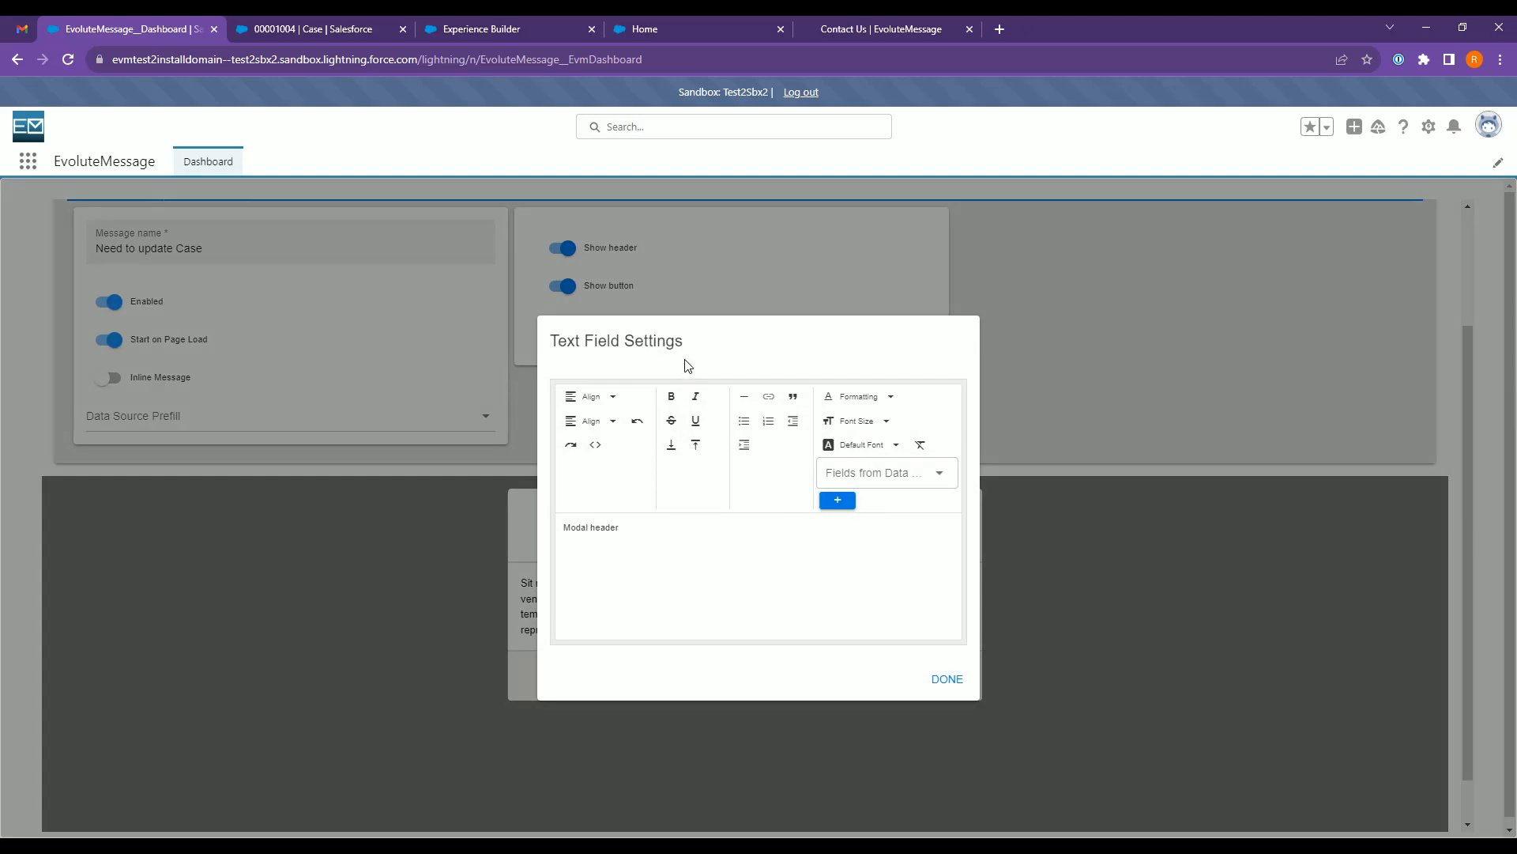
drag(625, 528, 479, 523)
key(BackSpace)
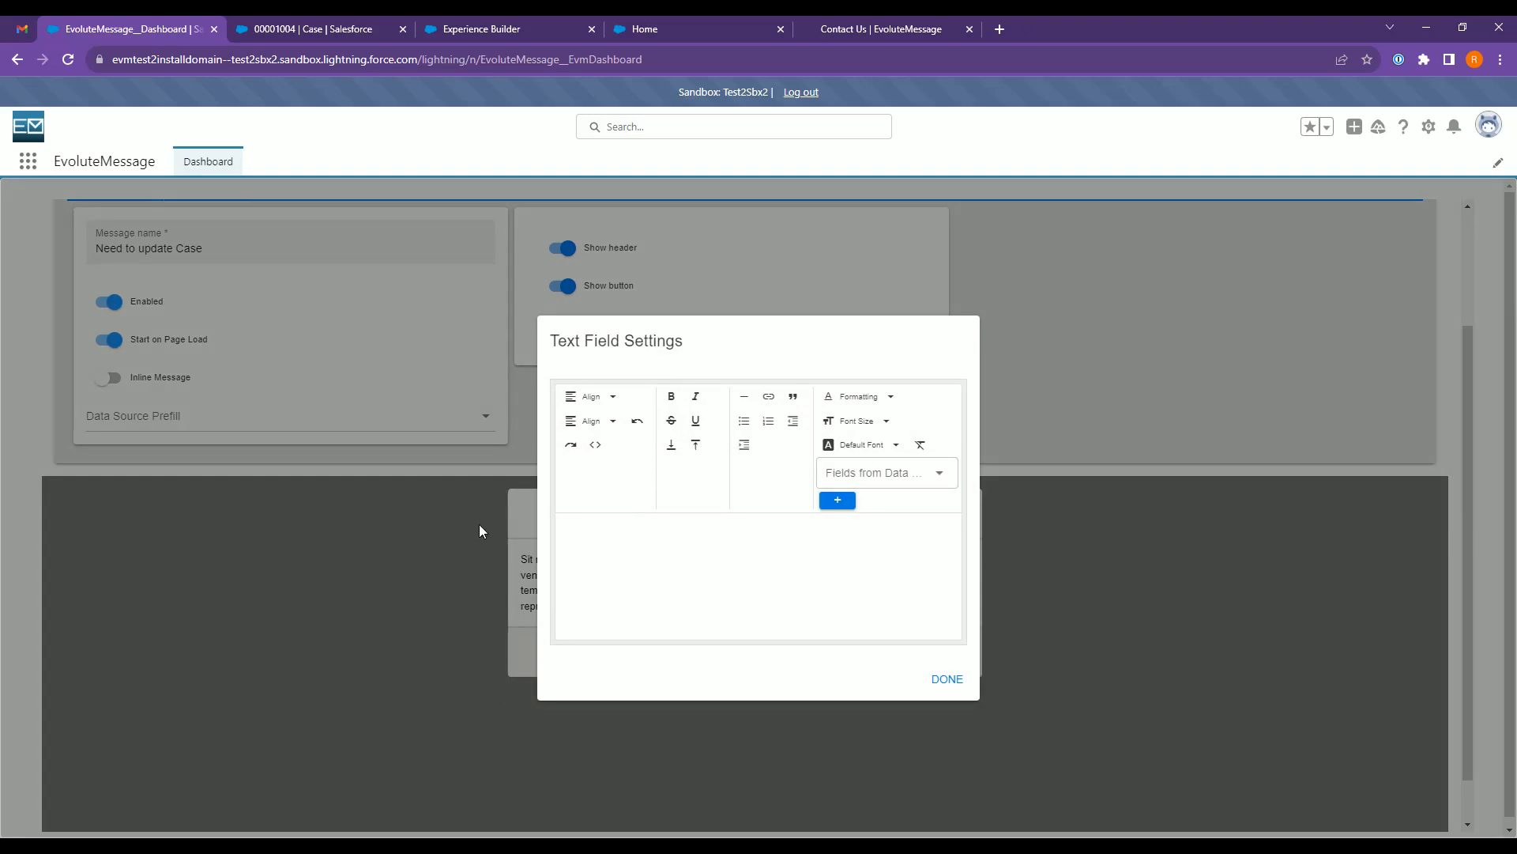
text(Update Case X)
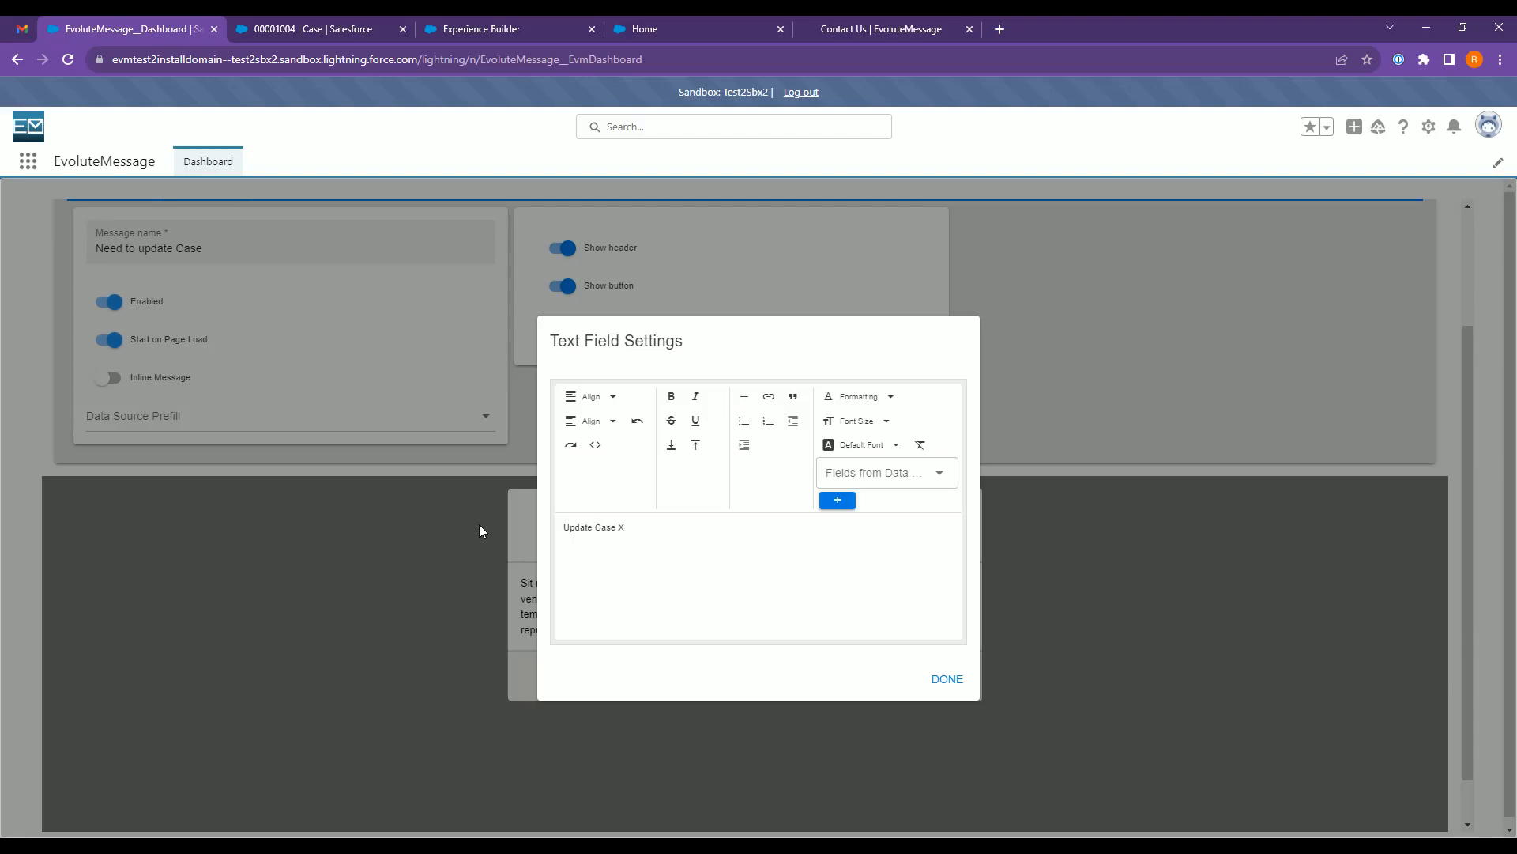
click(932, 674)
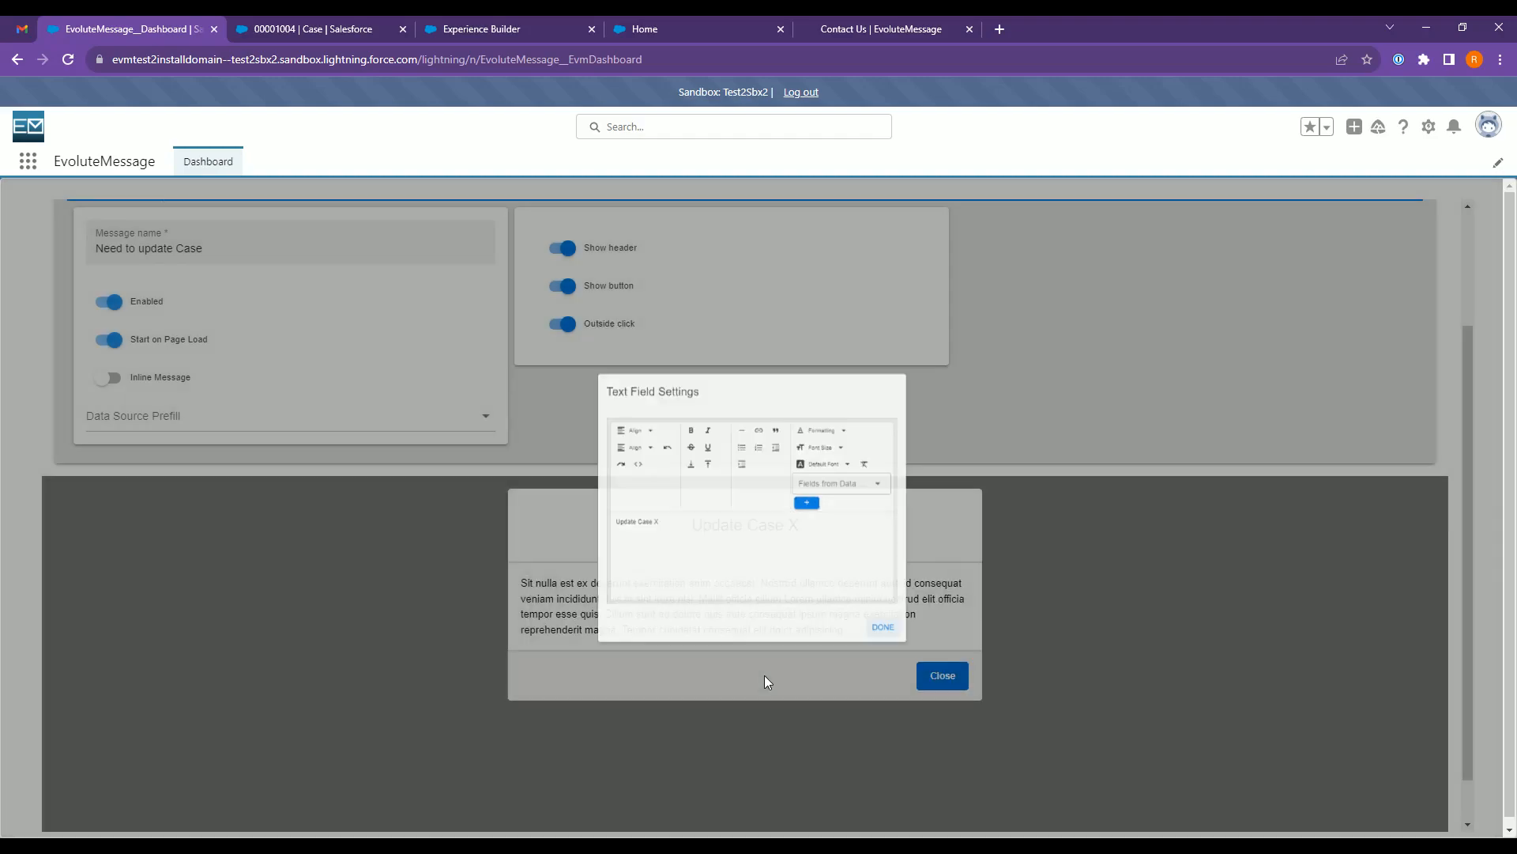
- Replace the modal's body text with "We need more information on case X."
click(724, 616)
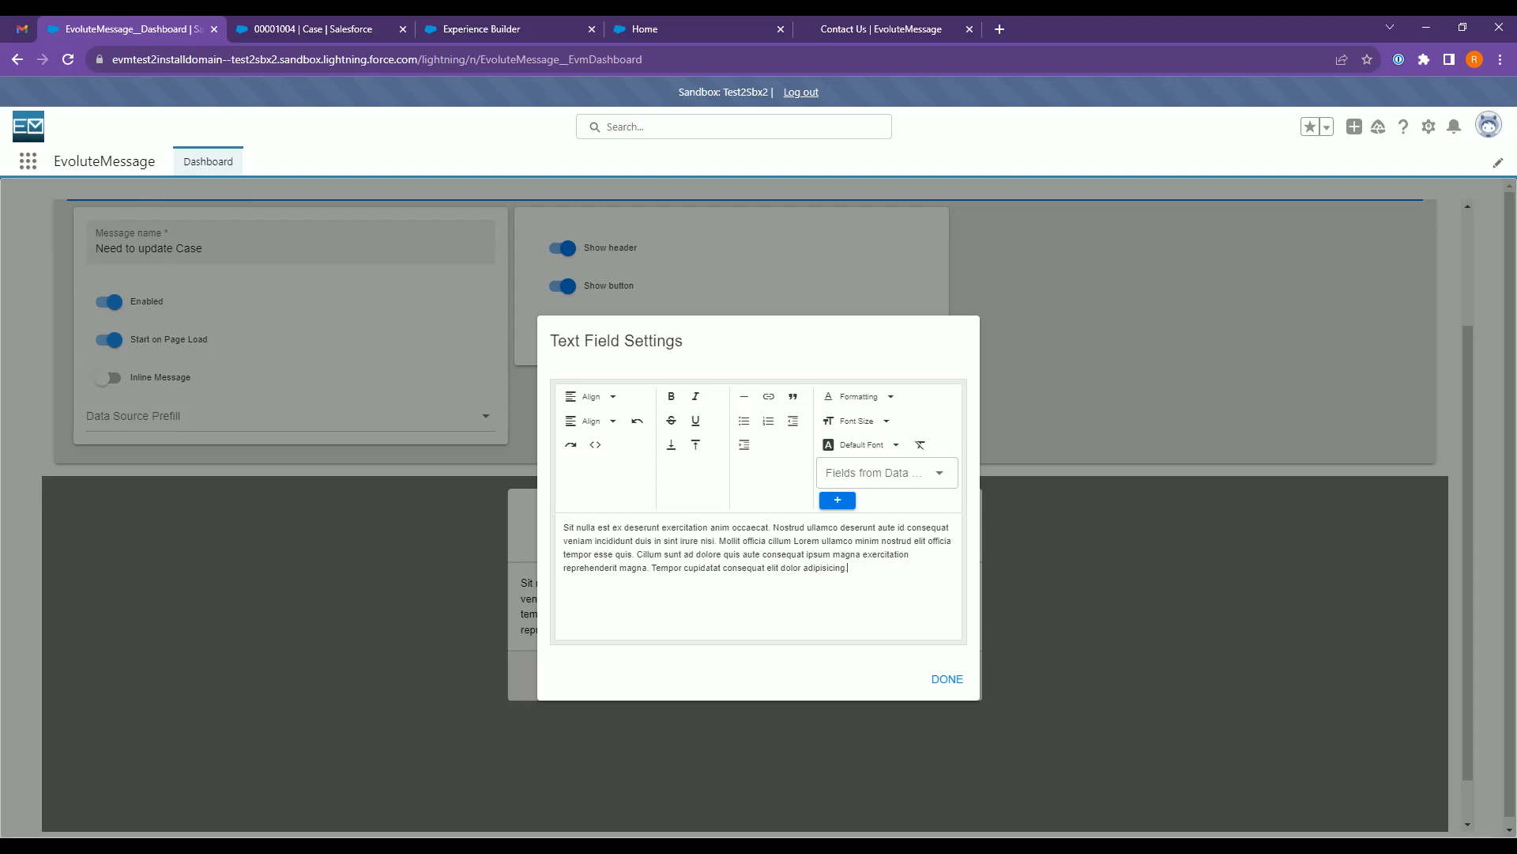
key(ctrl+a)
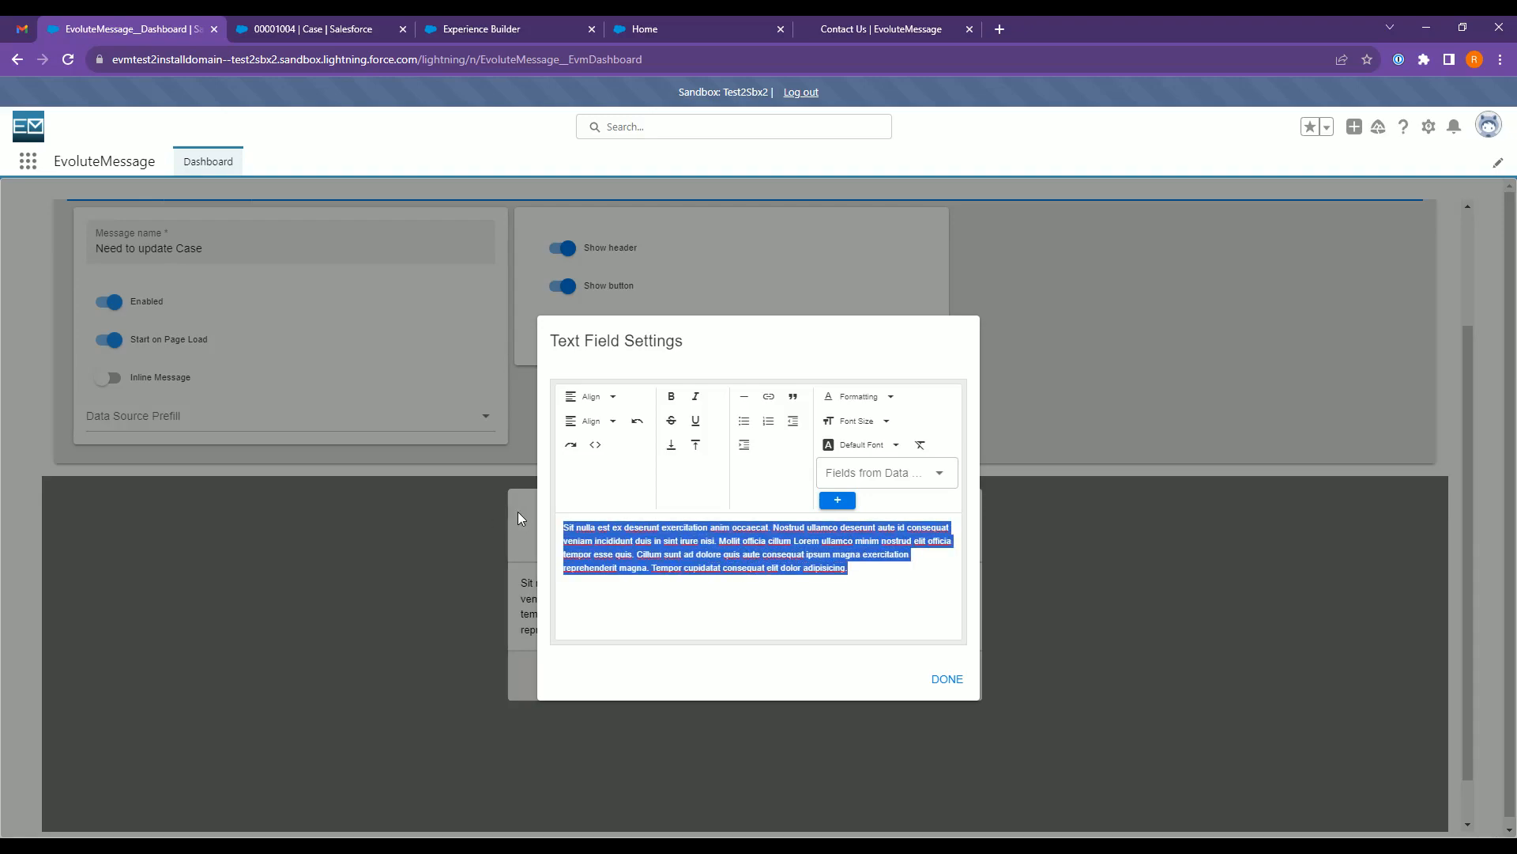
text(We ne)
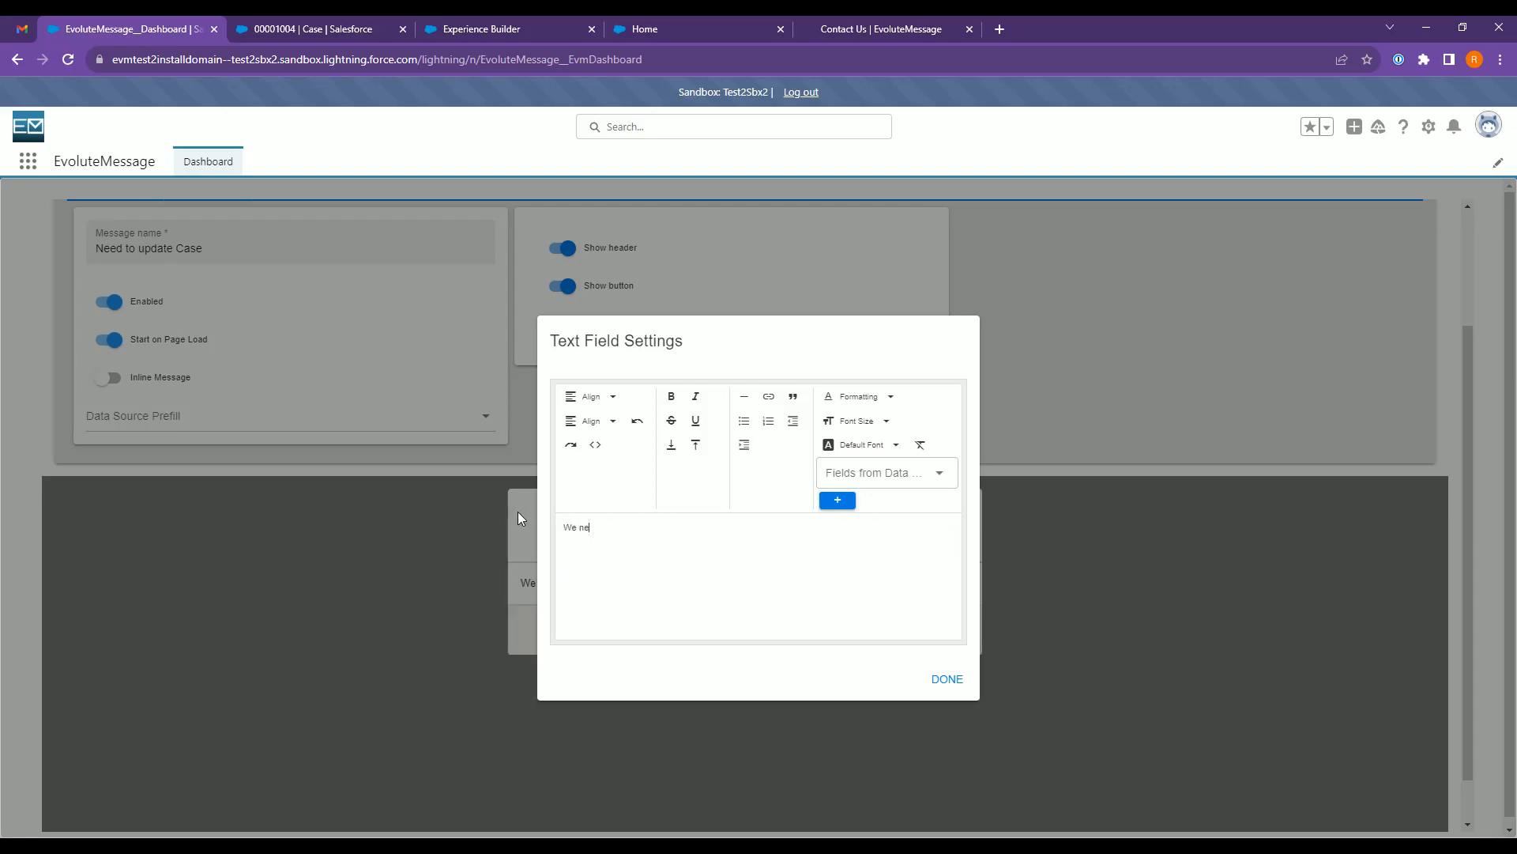
text(ed more information on case X)
click(945, 678)
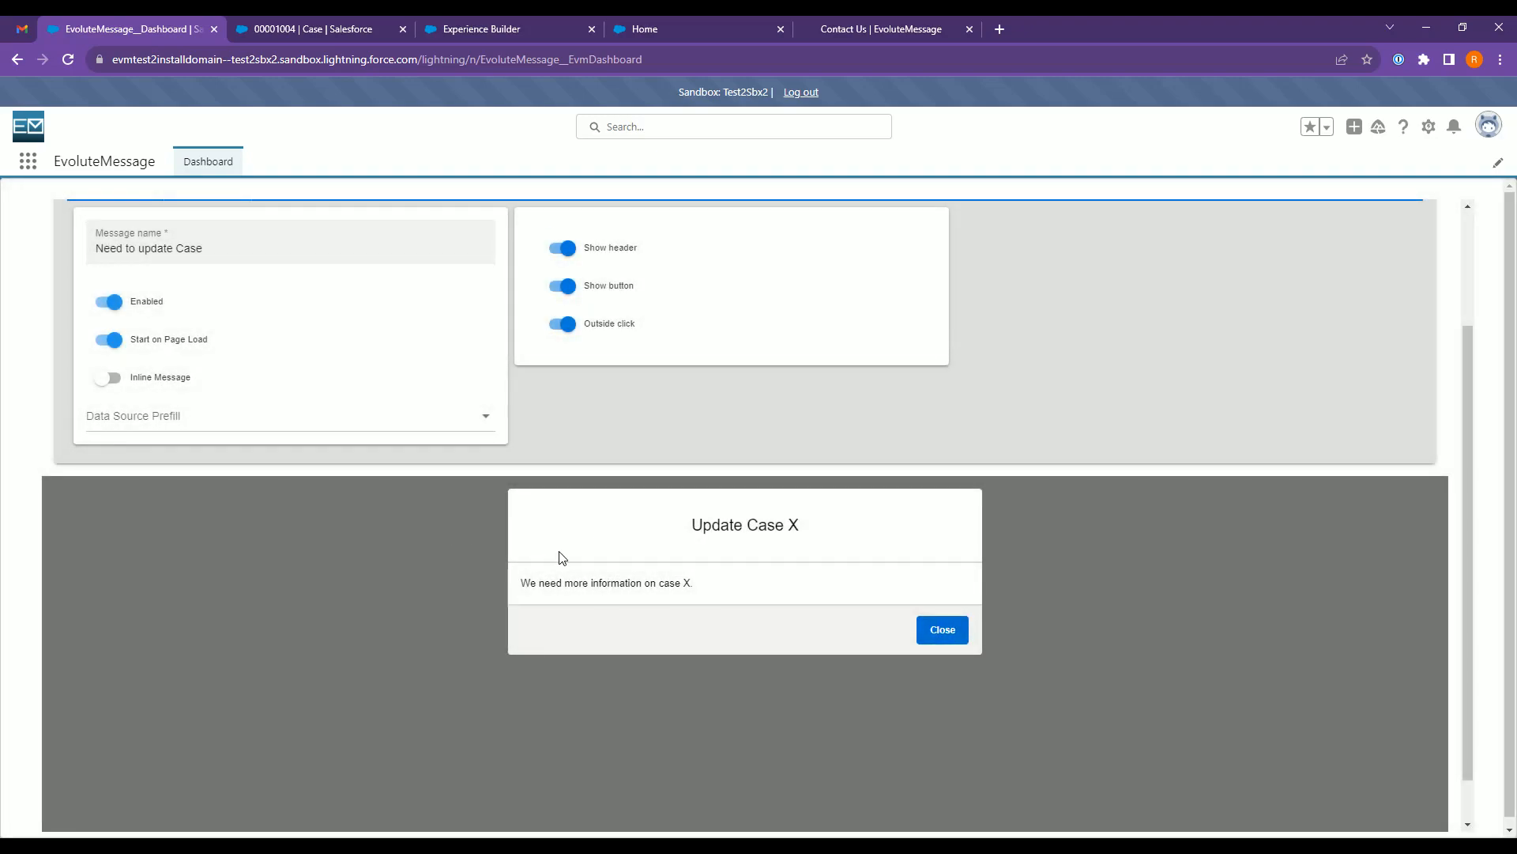
- Rename the message "Need to update Case - Digital Experience" and publish it
scroll(294, 480, up, 2)
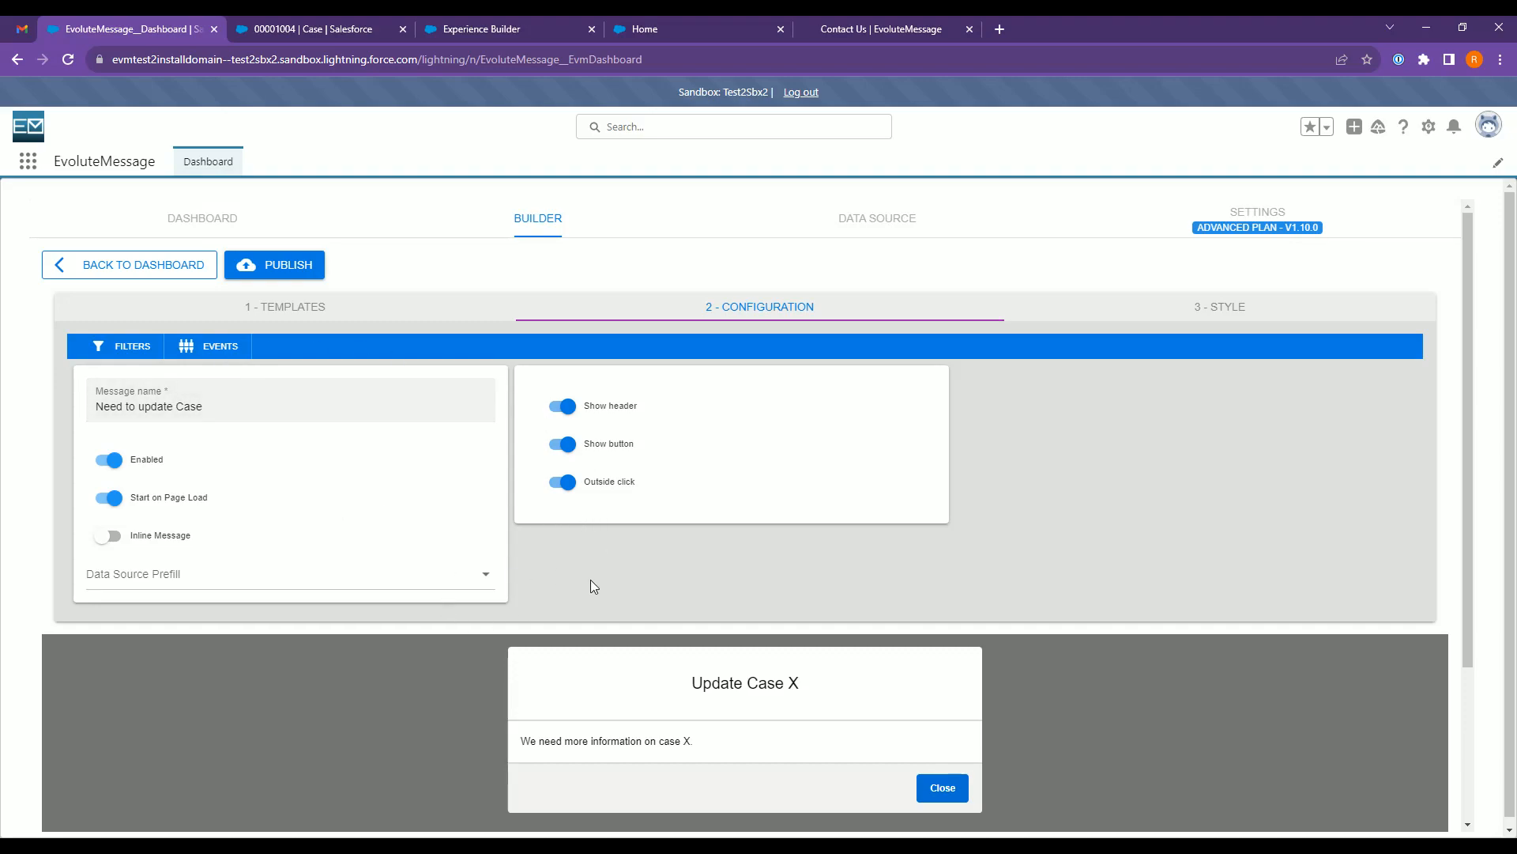
click(284, 276)
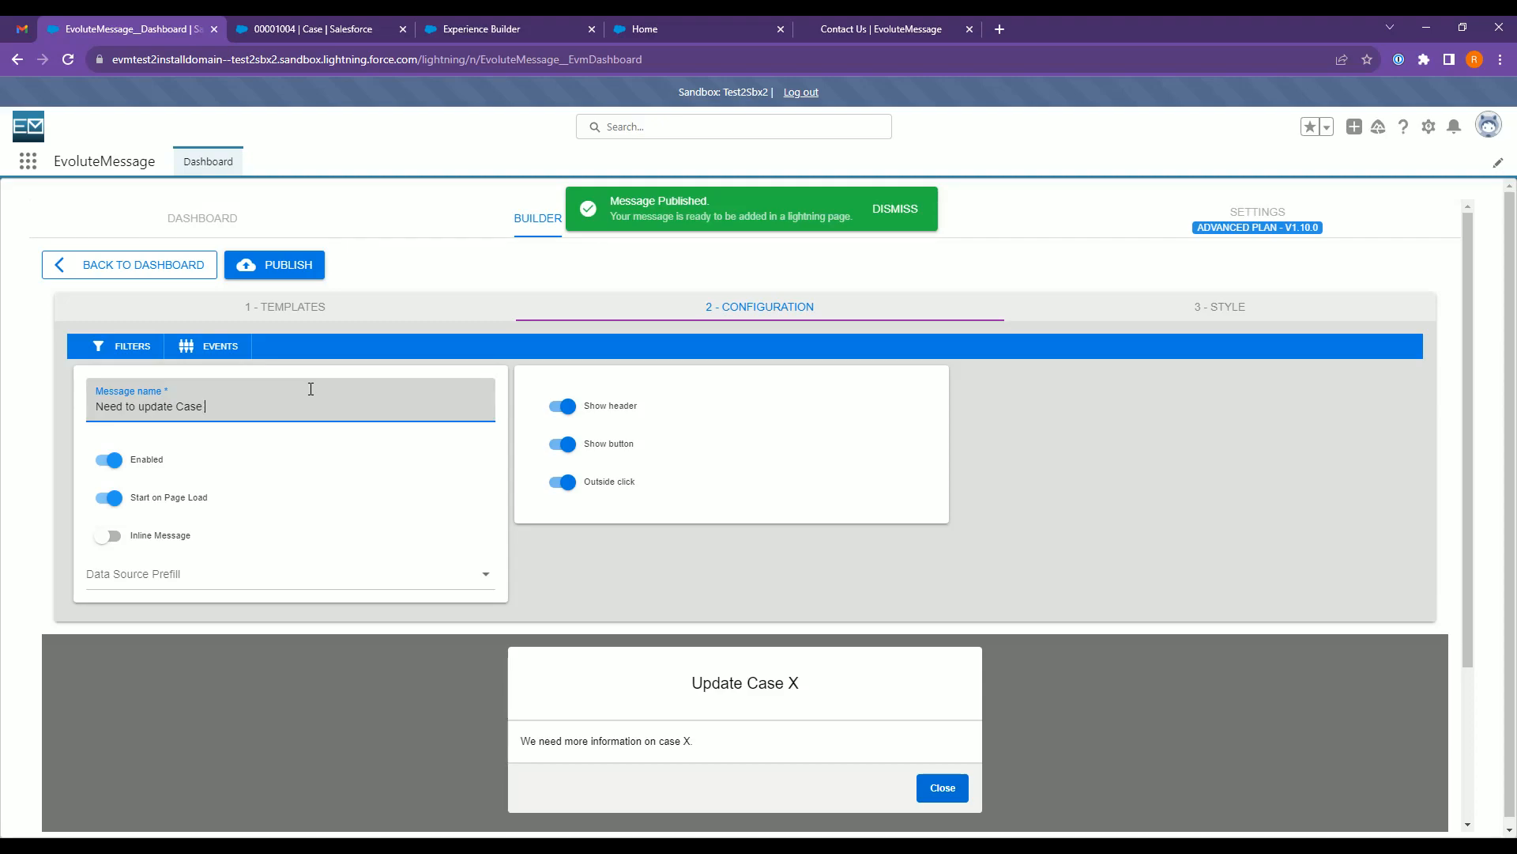
text(gital Experience)
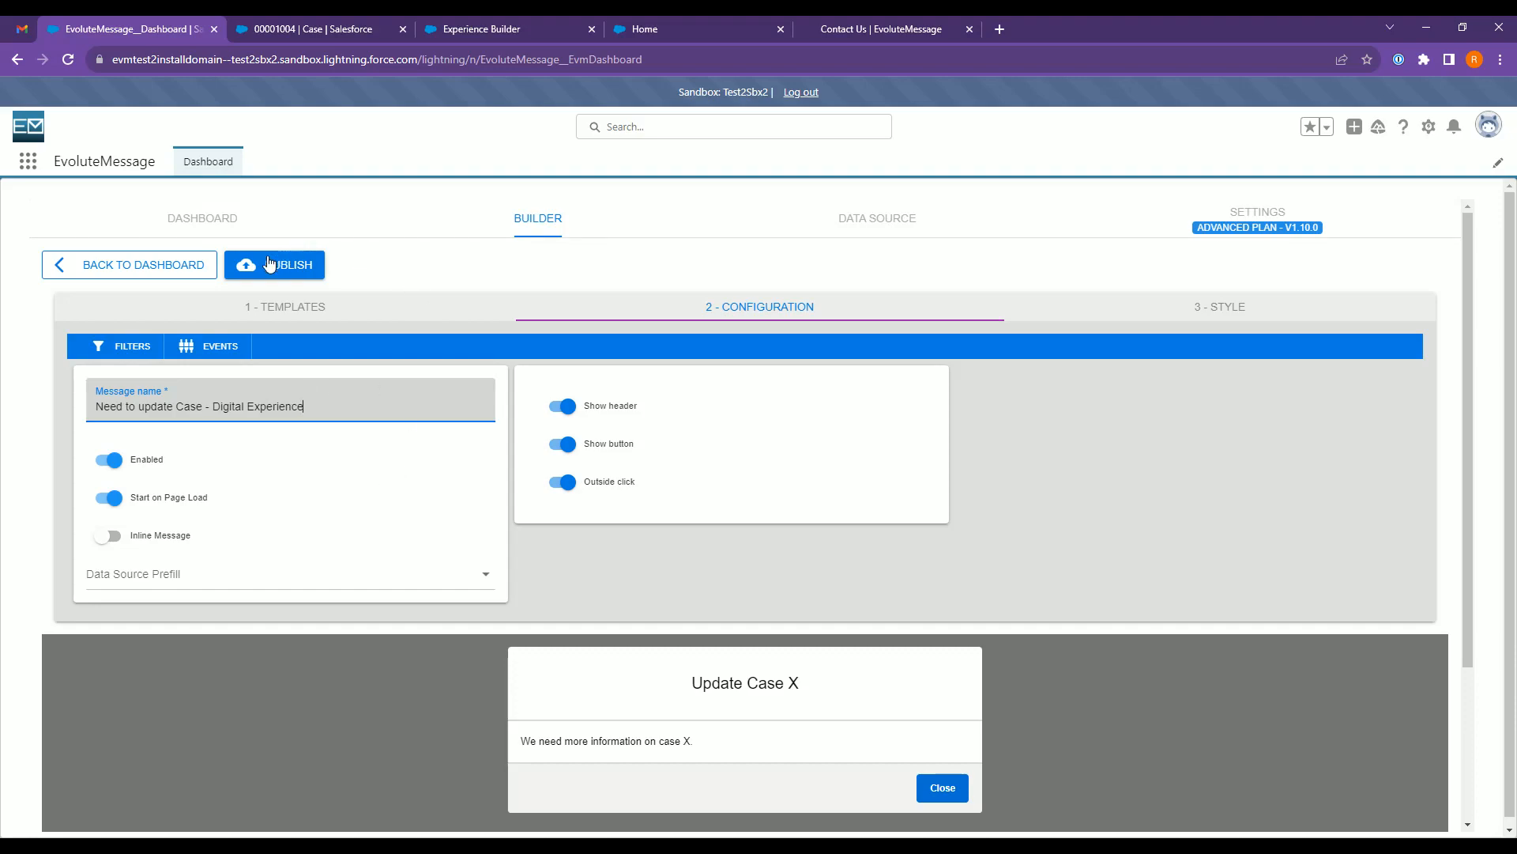
click(310, 264)
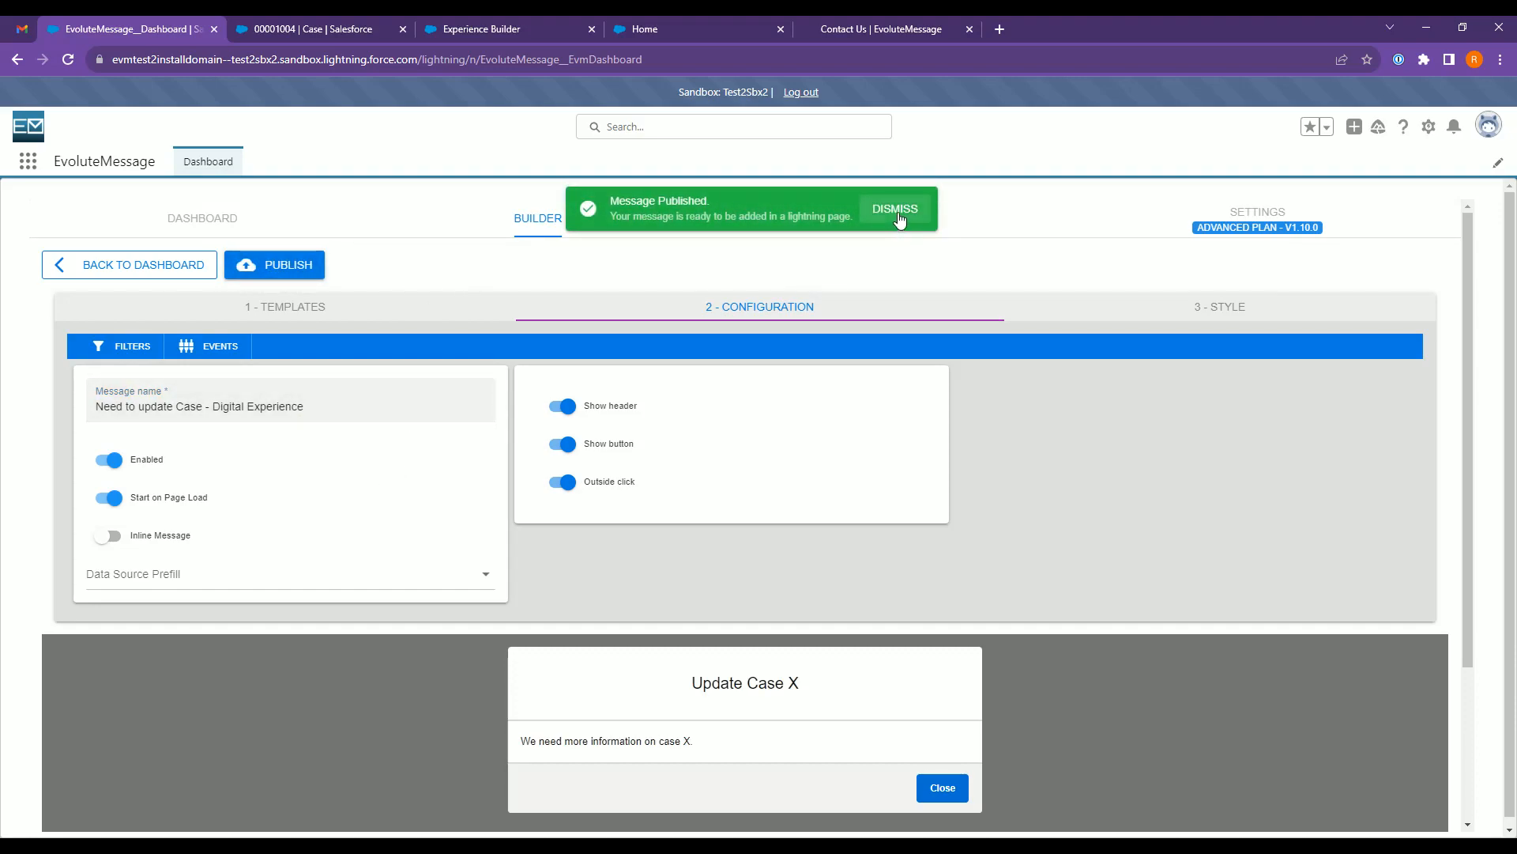
click(898, 211)
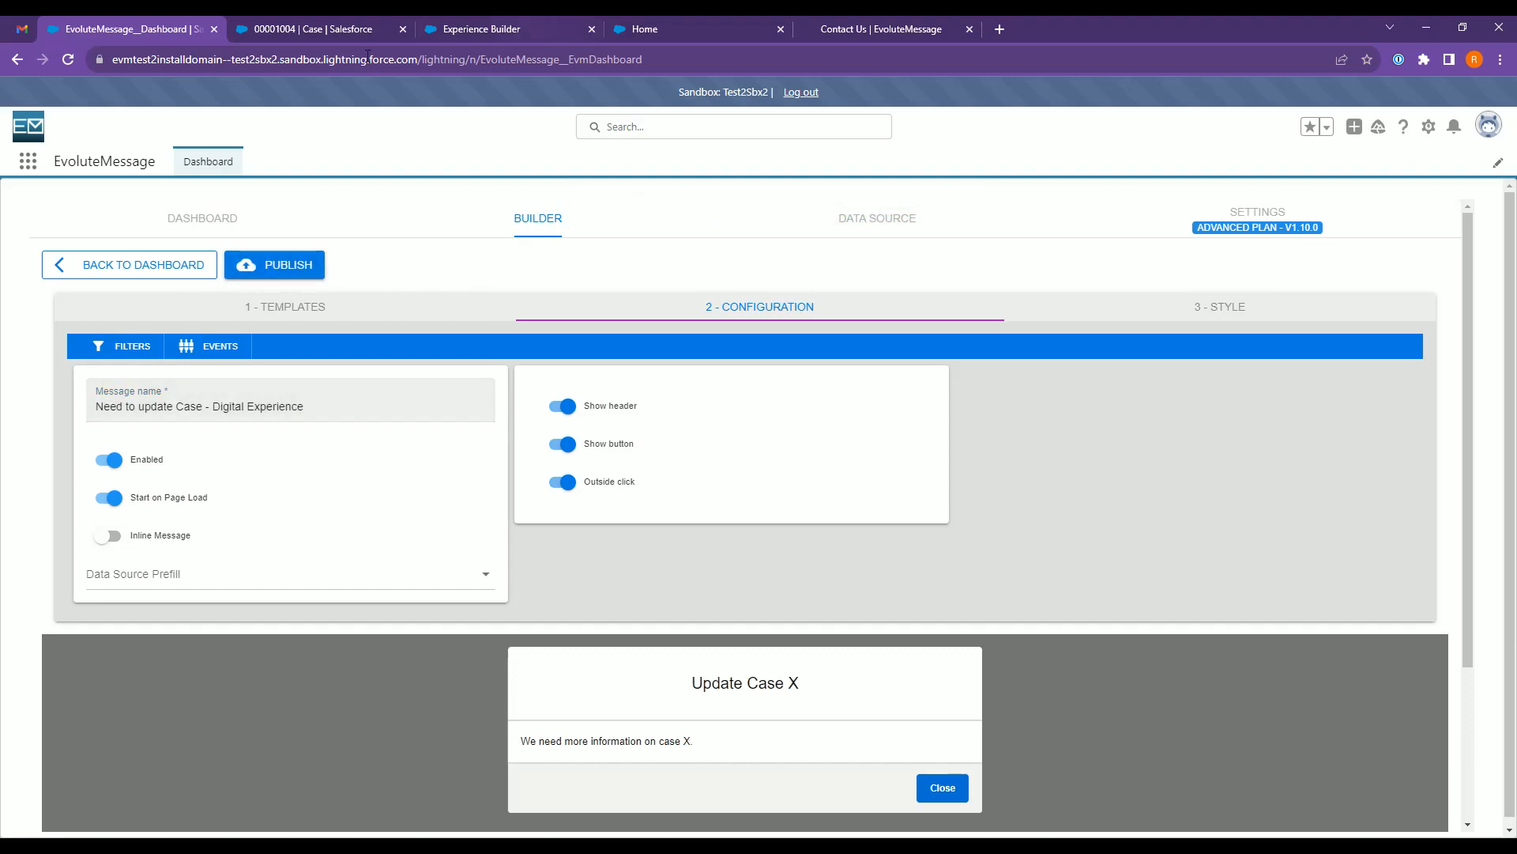
- Switch to Experience Builder and add a second Evm Advanced Message component directly below the existing one on the Home page
click(308, 29)
click(466, 30)
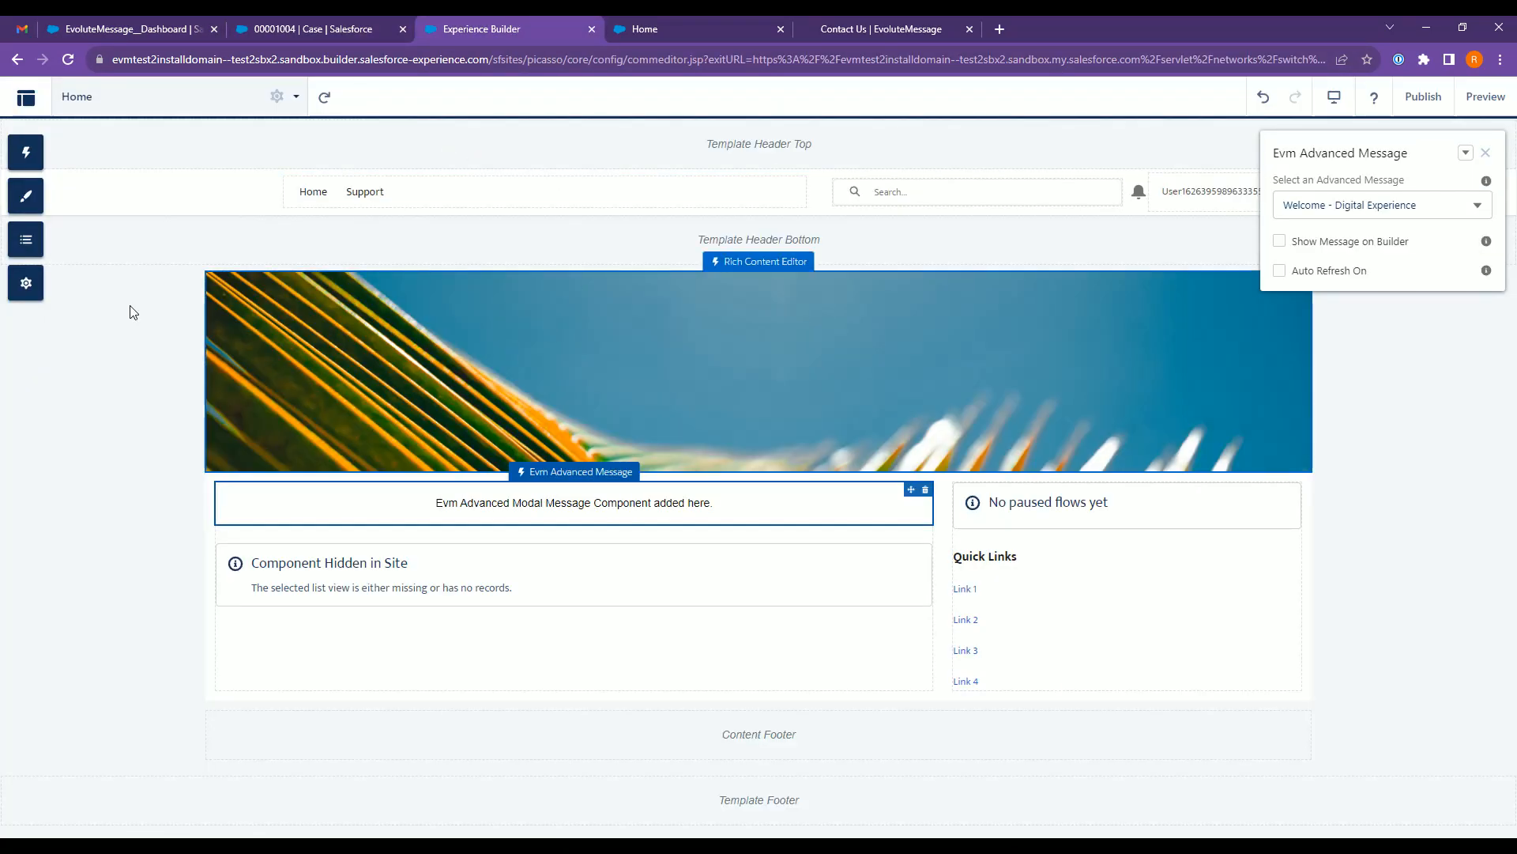
click(21, 158)
drag(163, 577, 581, 546)
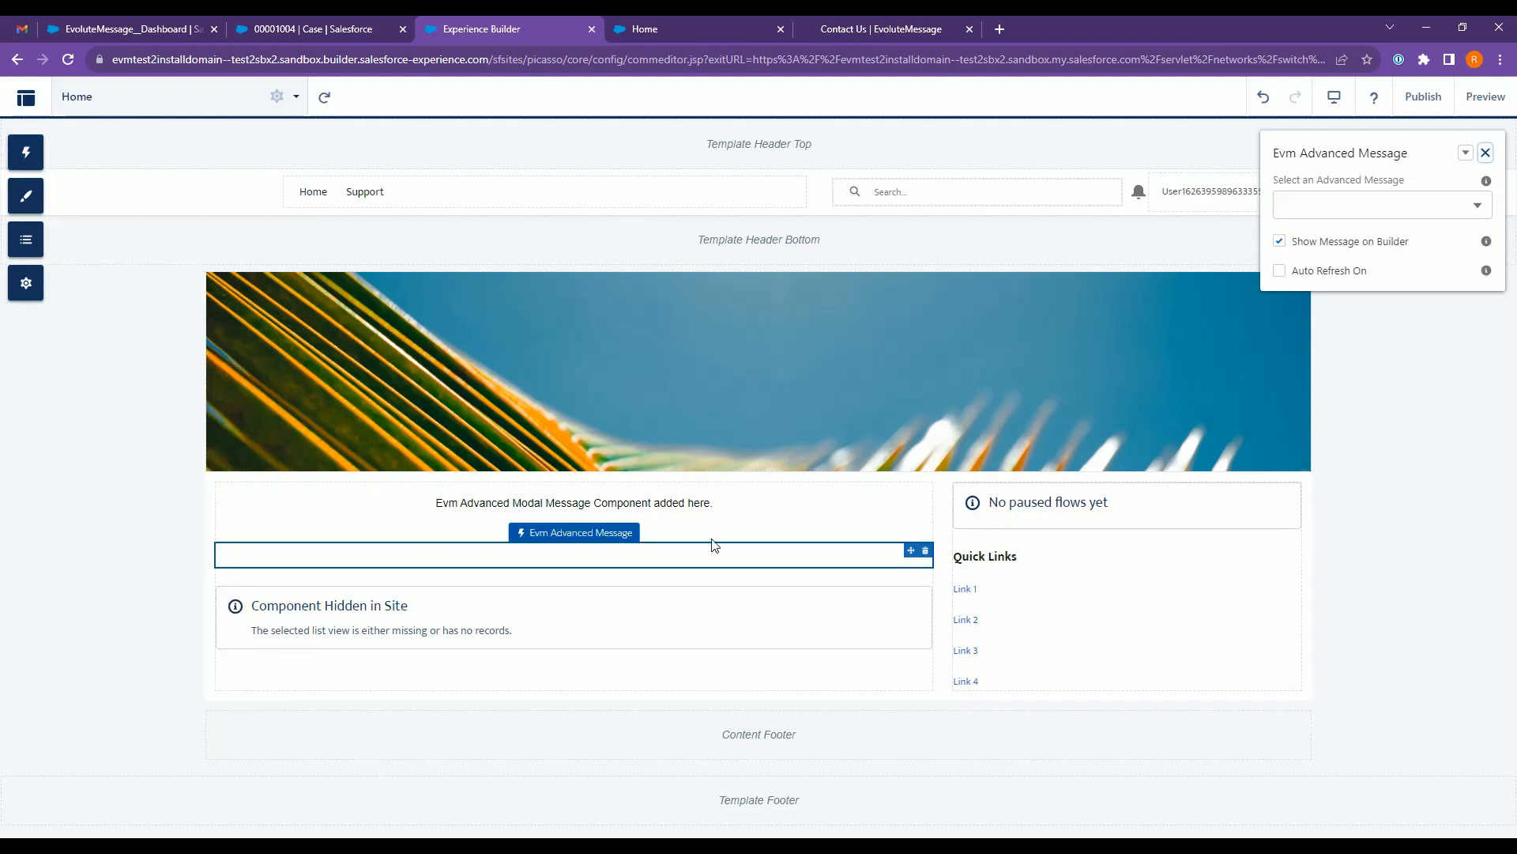
- Assign "Need to update Case - Digital Experience" to the new component and turn off Show Message on Builder
click(1344, 206)
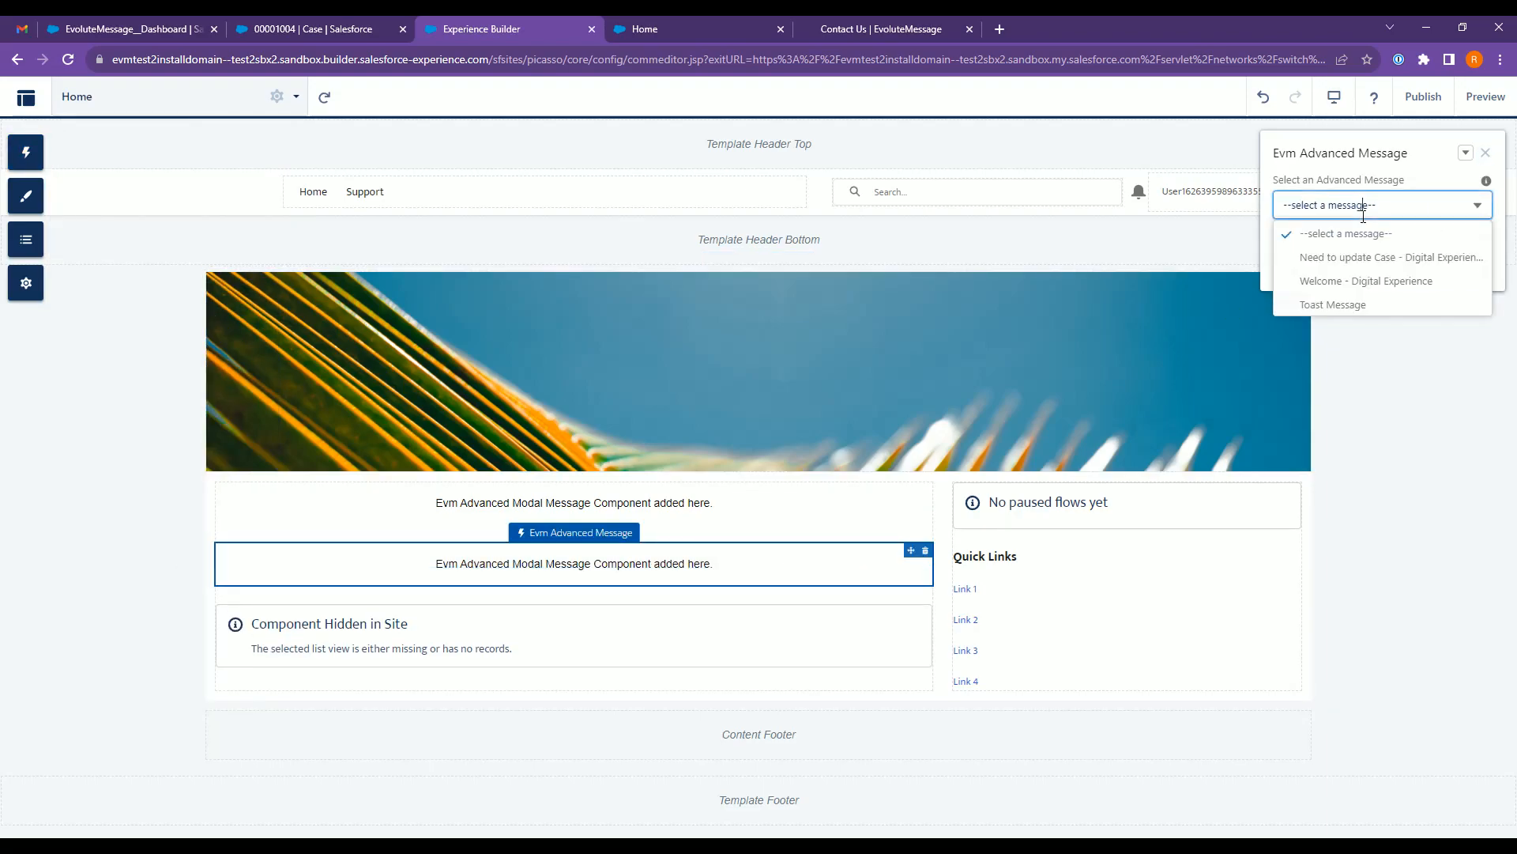
click(1363, 259)
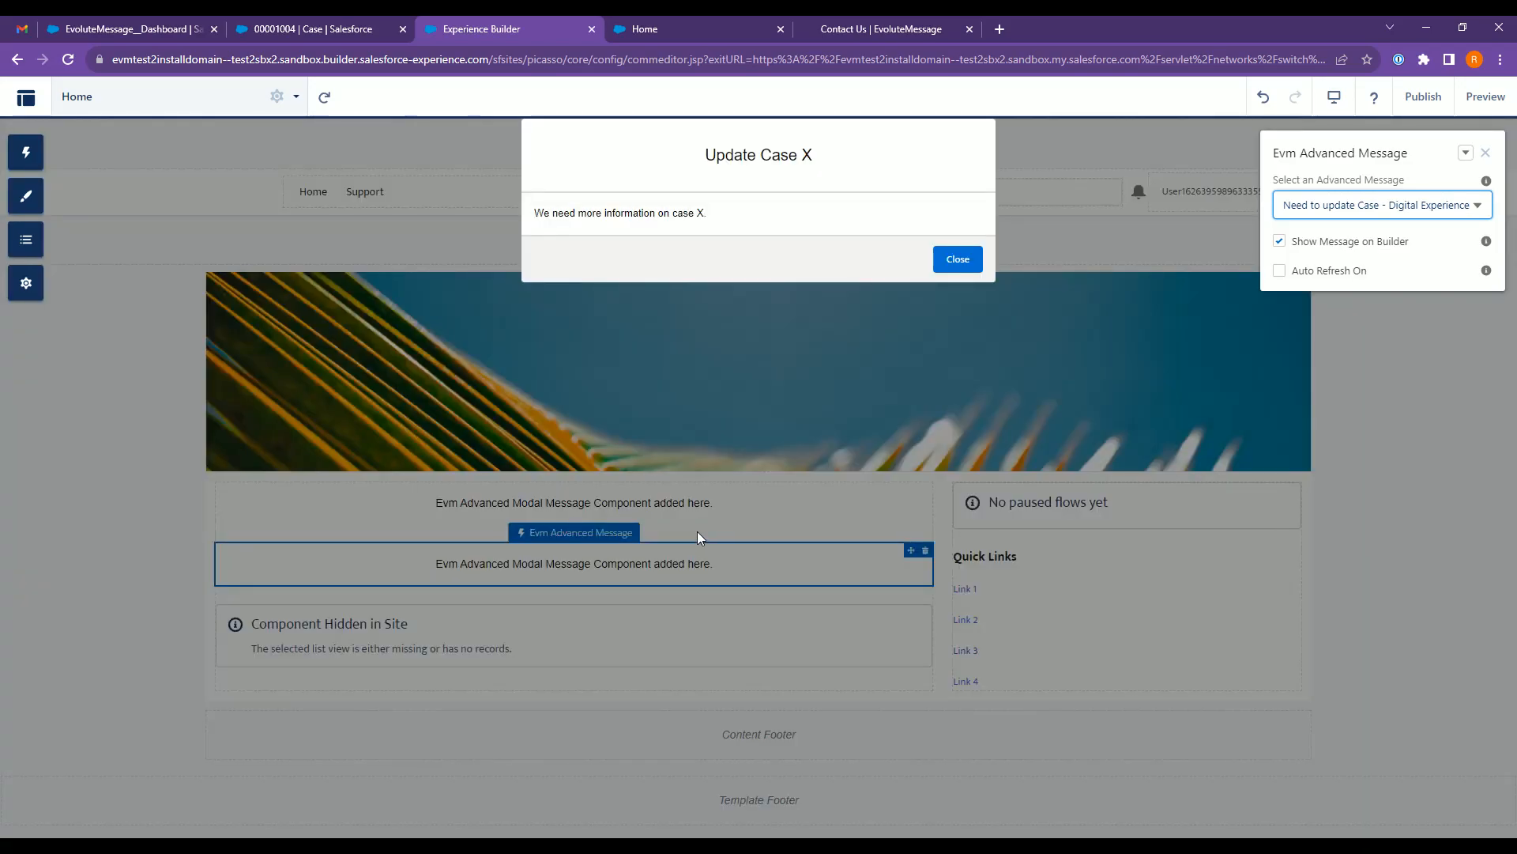
click(1357, 245)
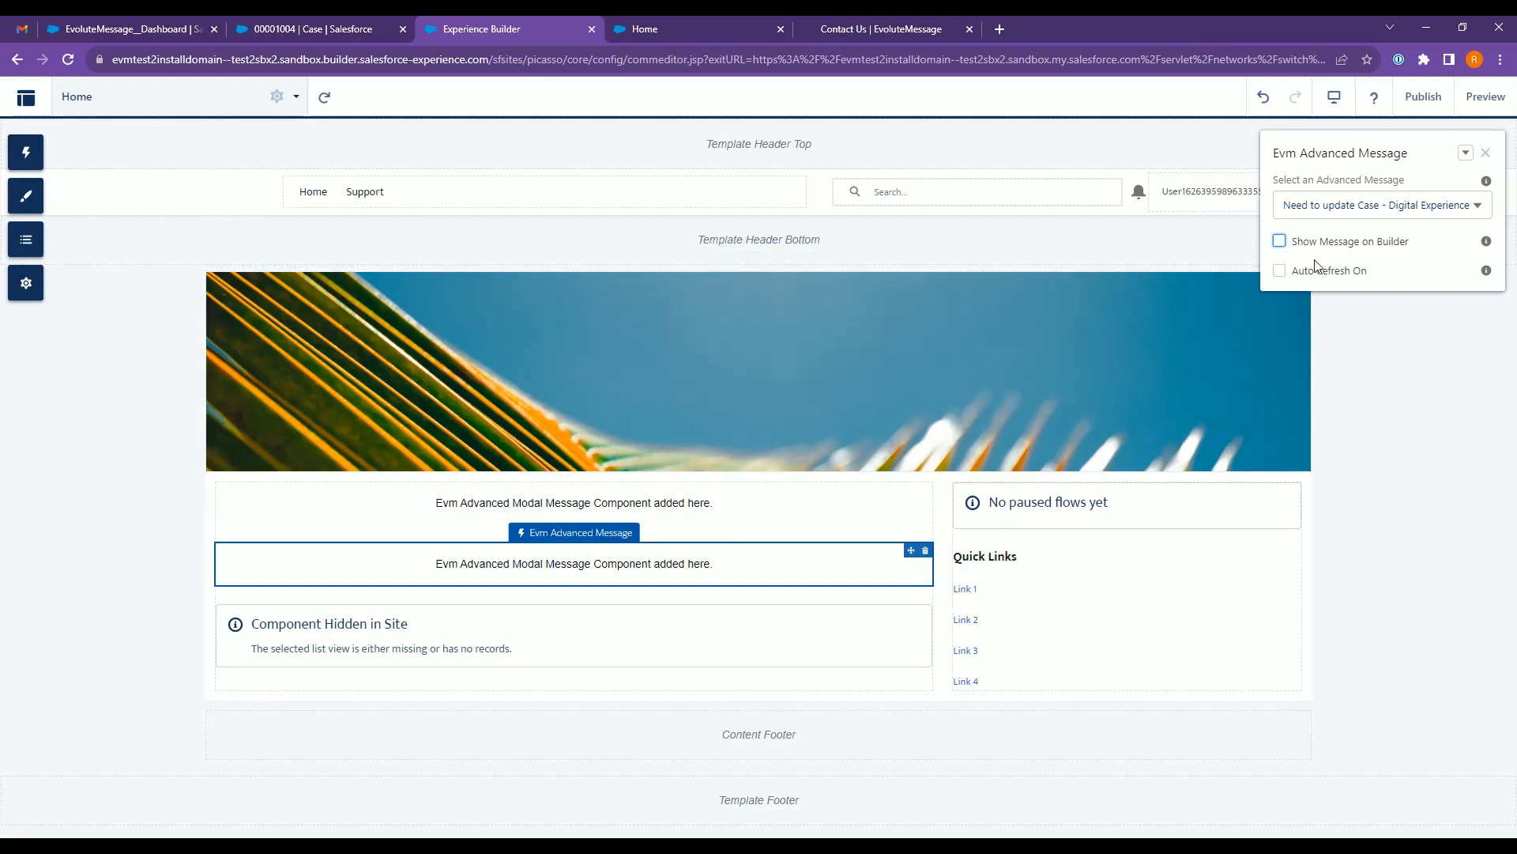
- Publish the site changes to the customer account portal
click(1429, 101)
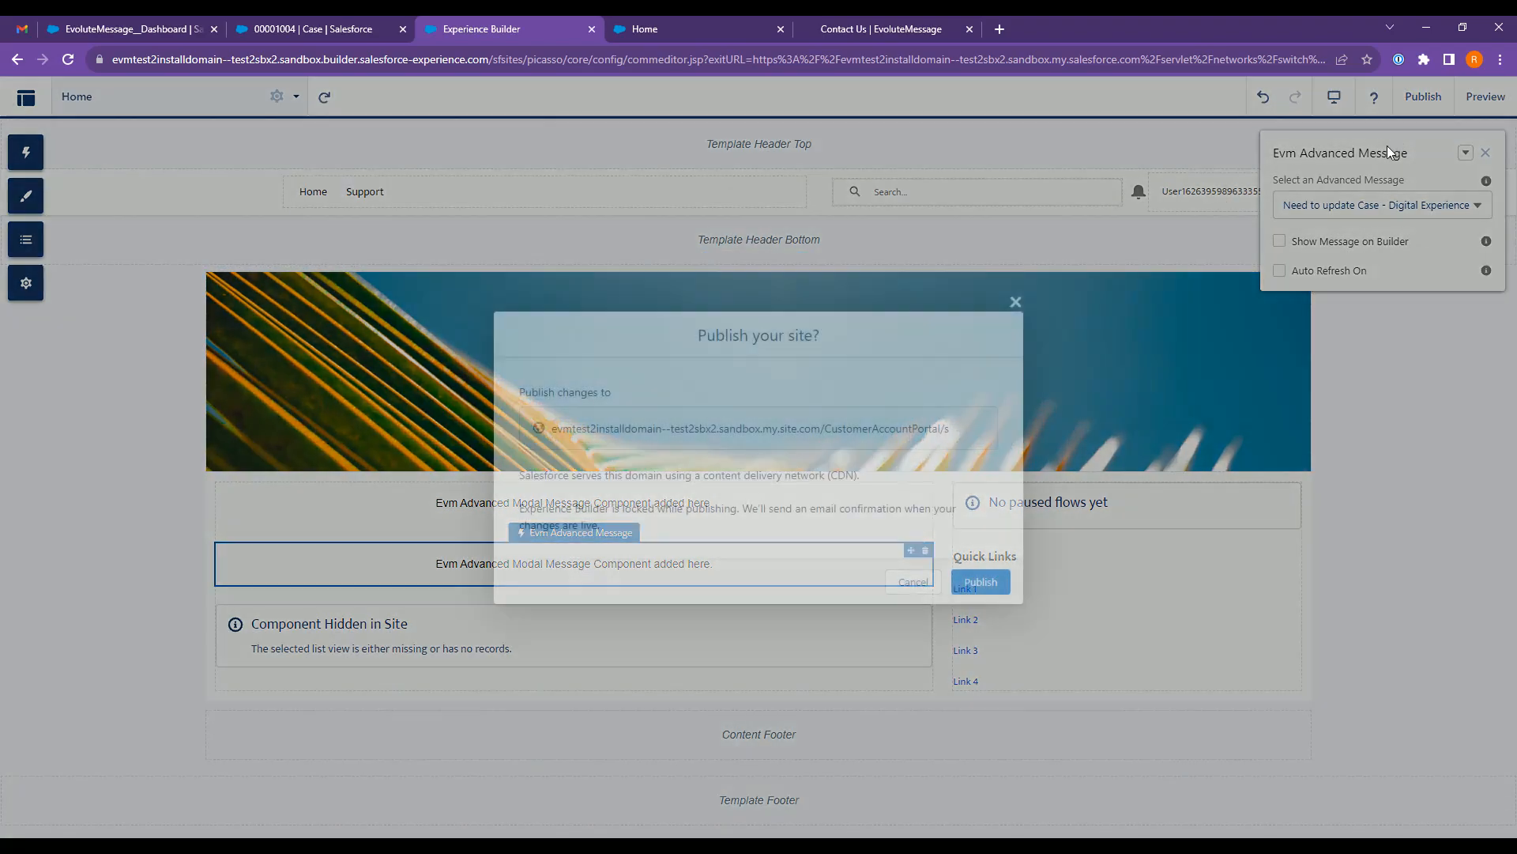
click(980, 581)
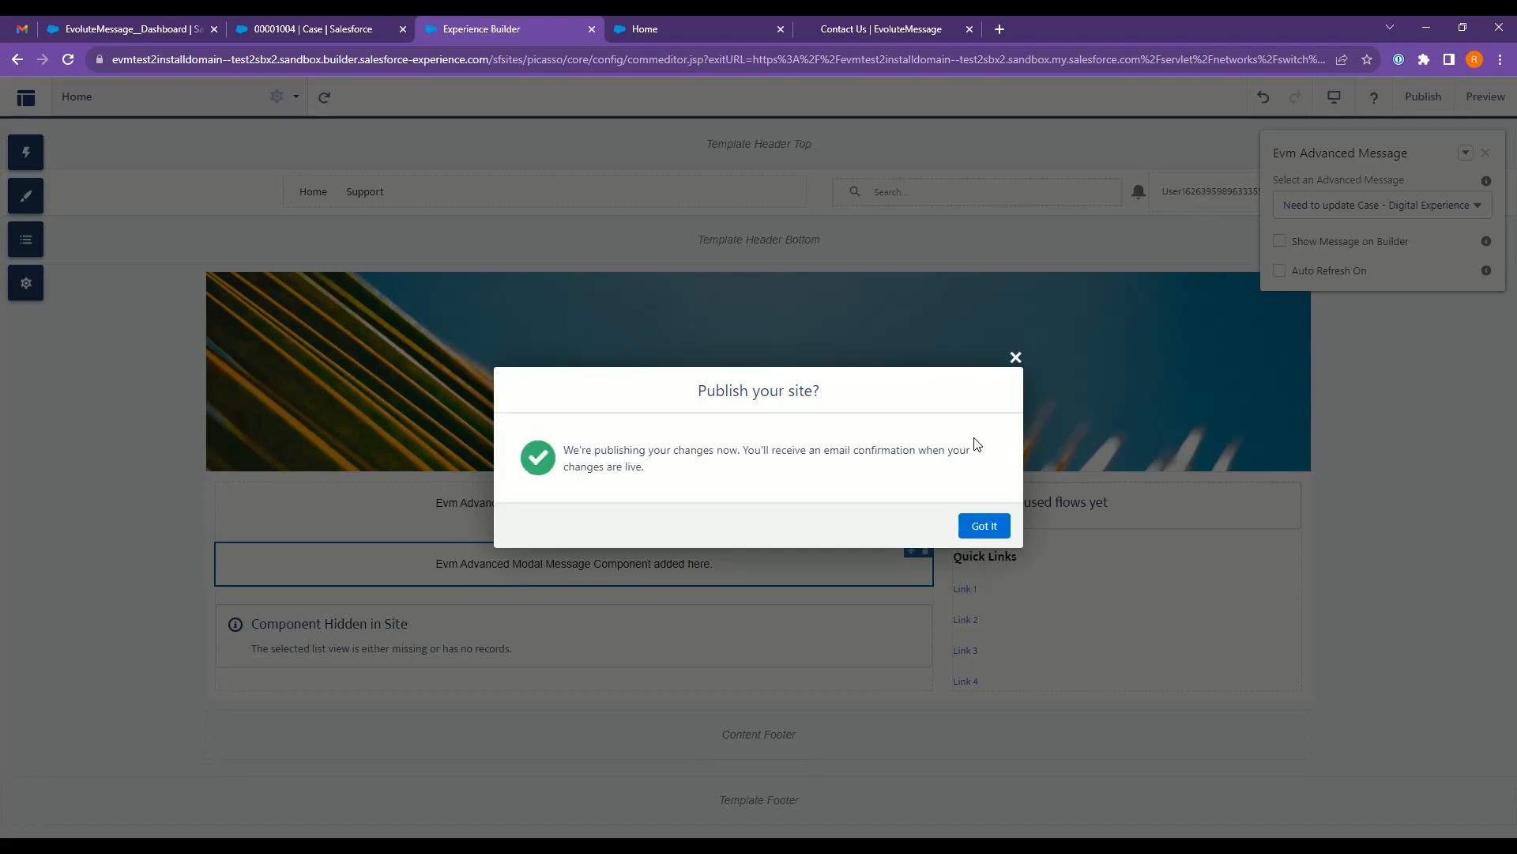
click(987, 526)
- Reload the customer portal home page to check the modal message, then dismiss it
click(731, 38)
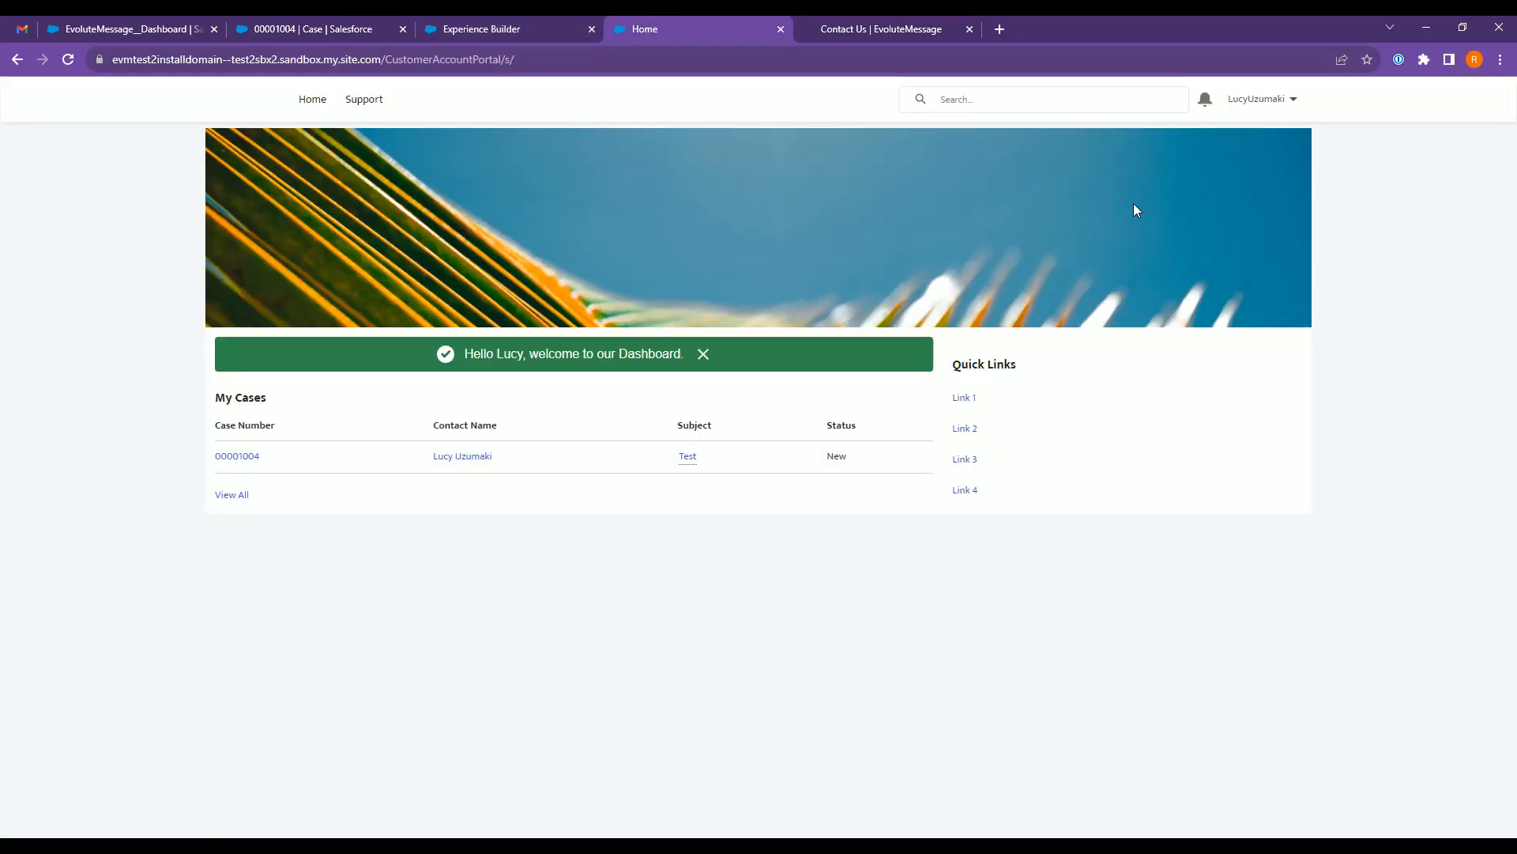
click(70, 60)
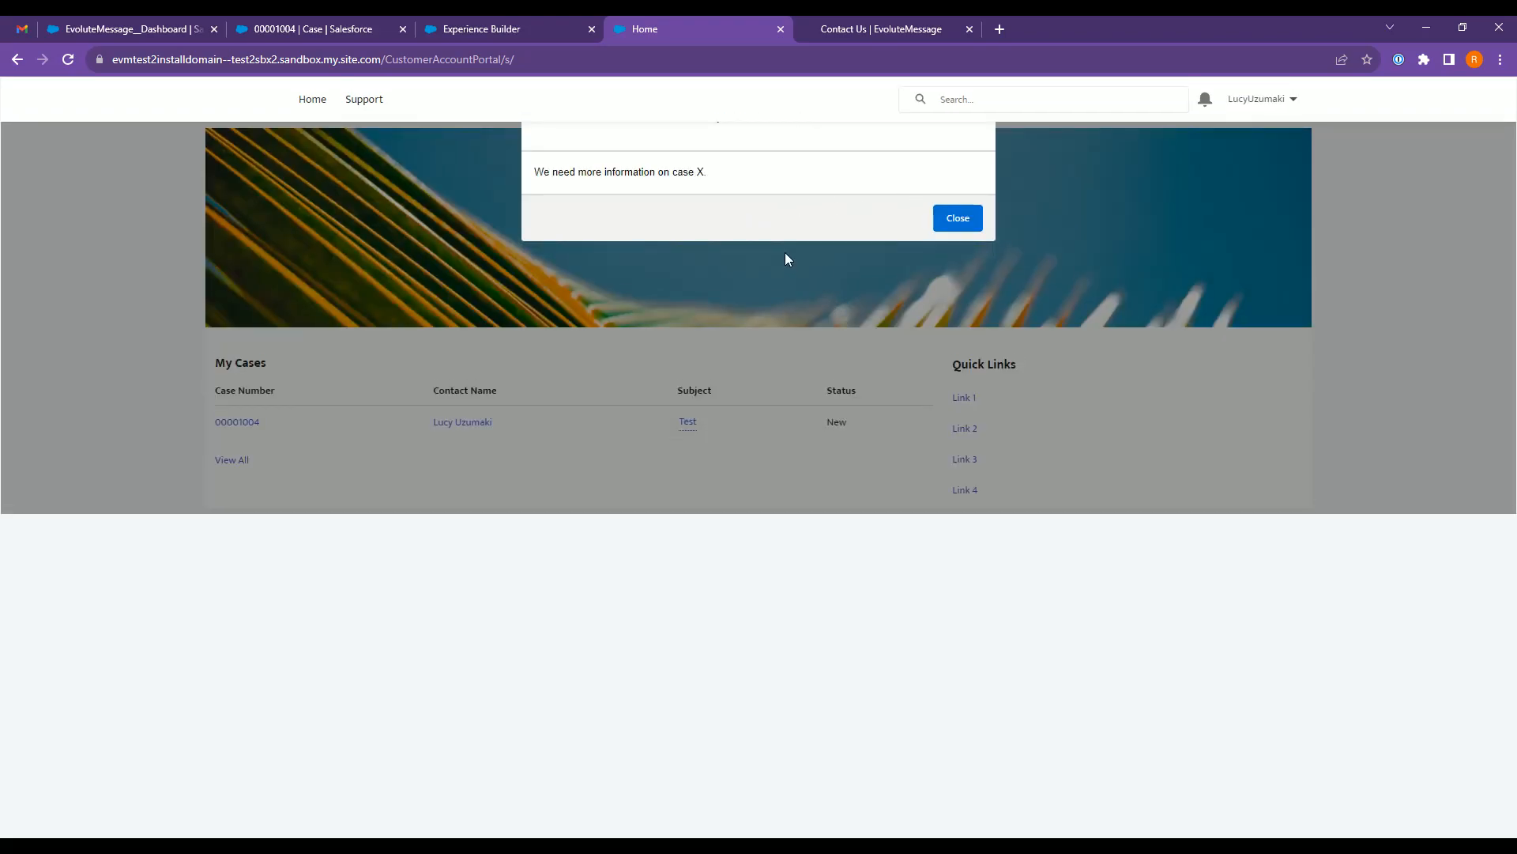
click(958, 218)
click(958, 218)
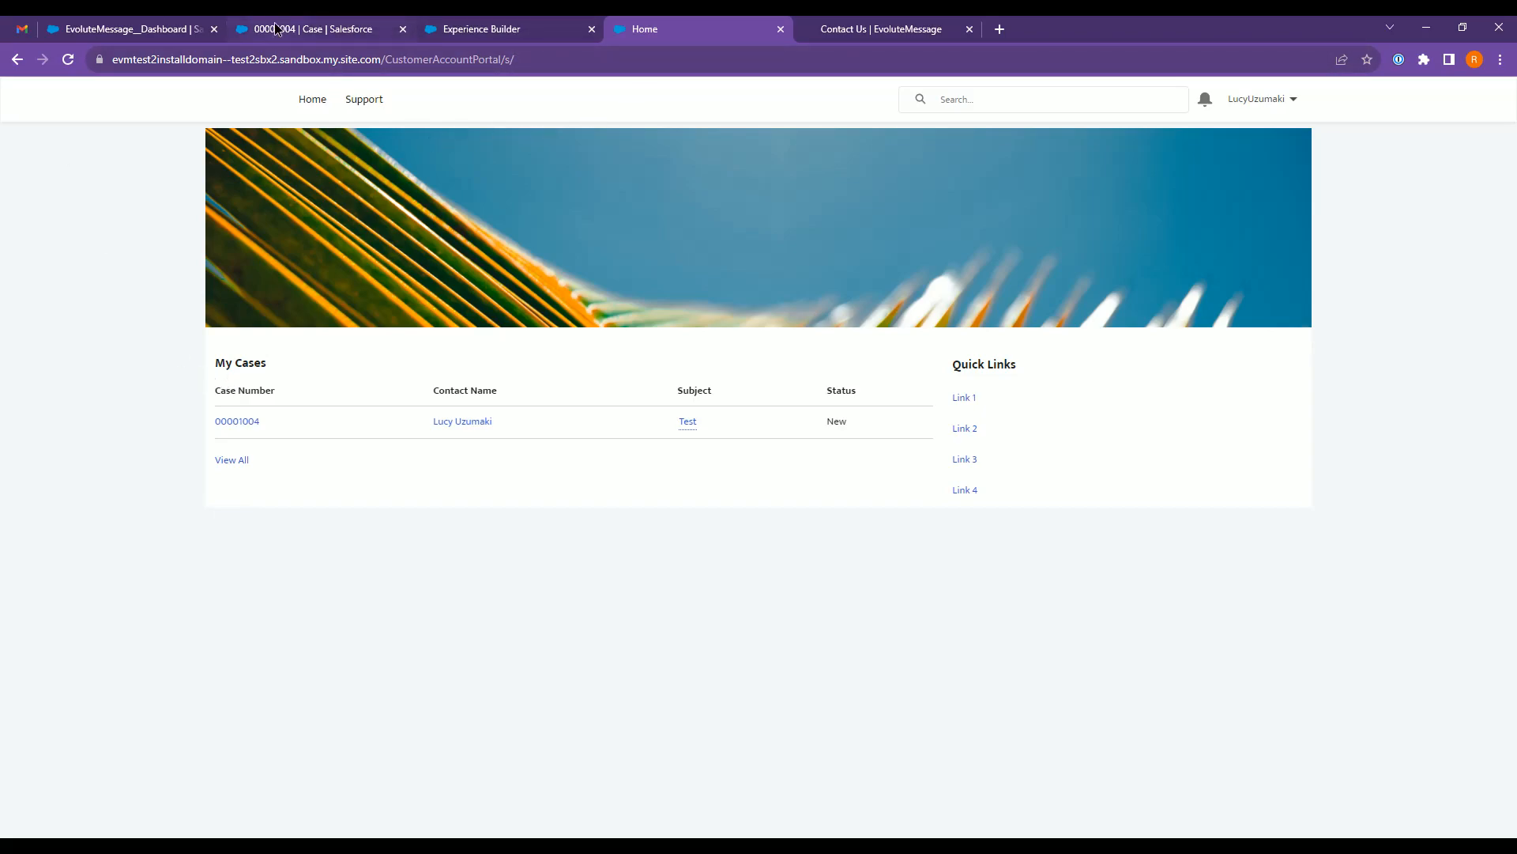
- Back in the EvoluteMessage builder, enable Inline Message for the case update message and republish it
click(123, 29)
click(107, 536)
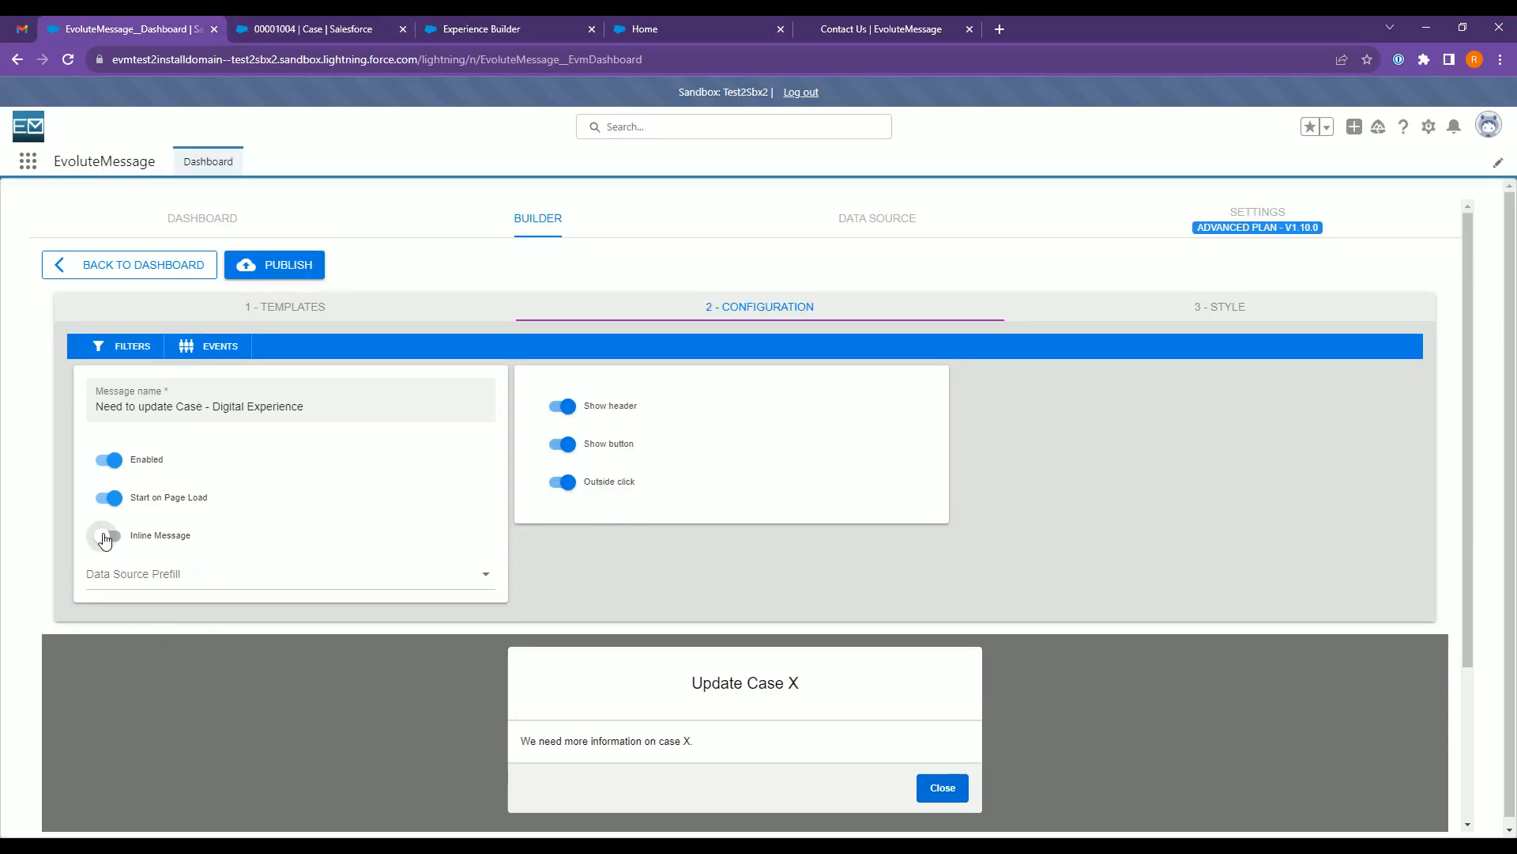
click(279, 263)
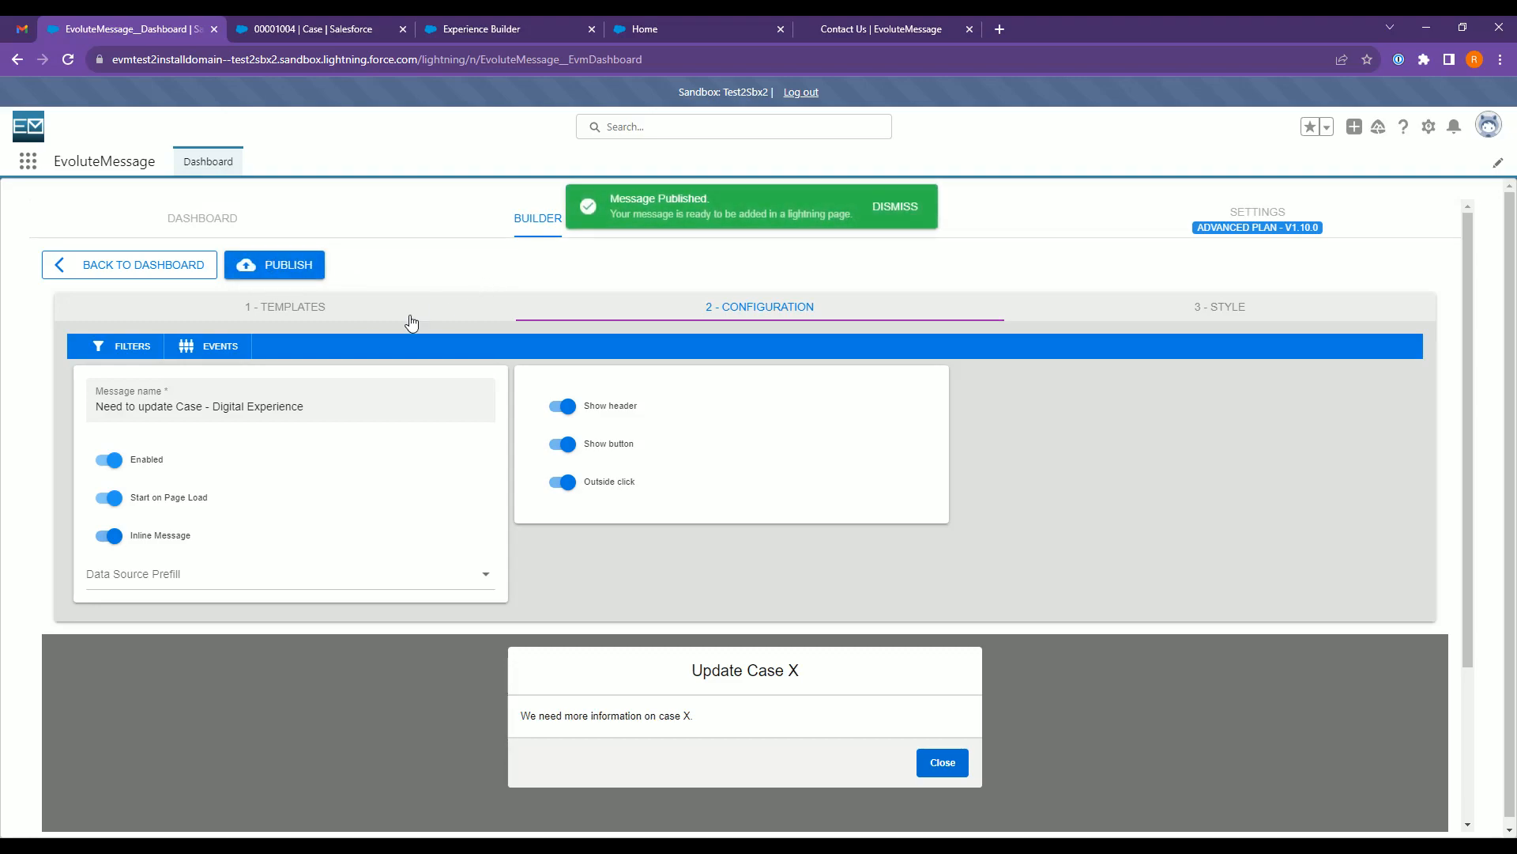
- Turn off Show header and Show button for the case update message and republish it
click(564, 413)
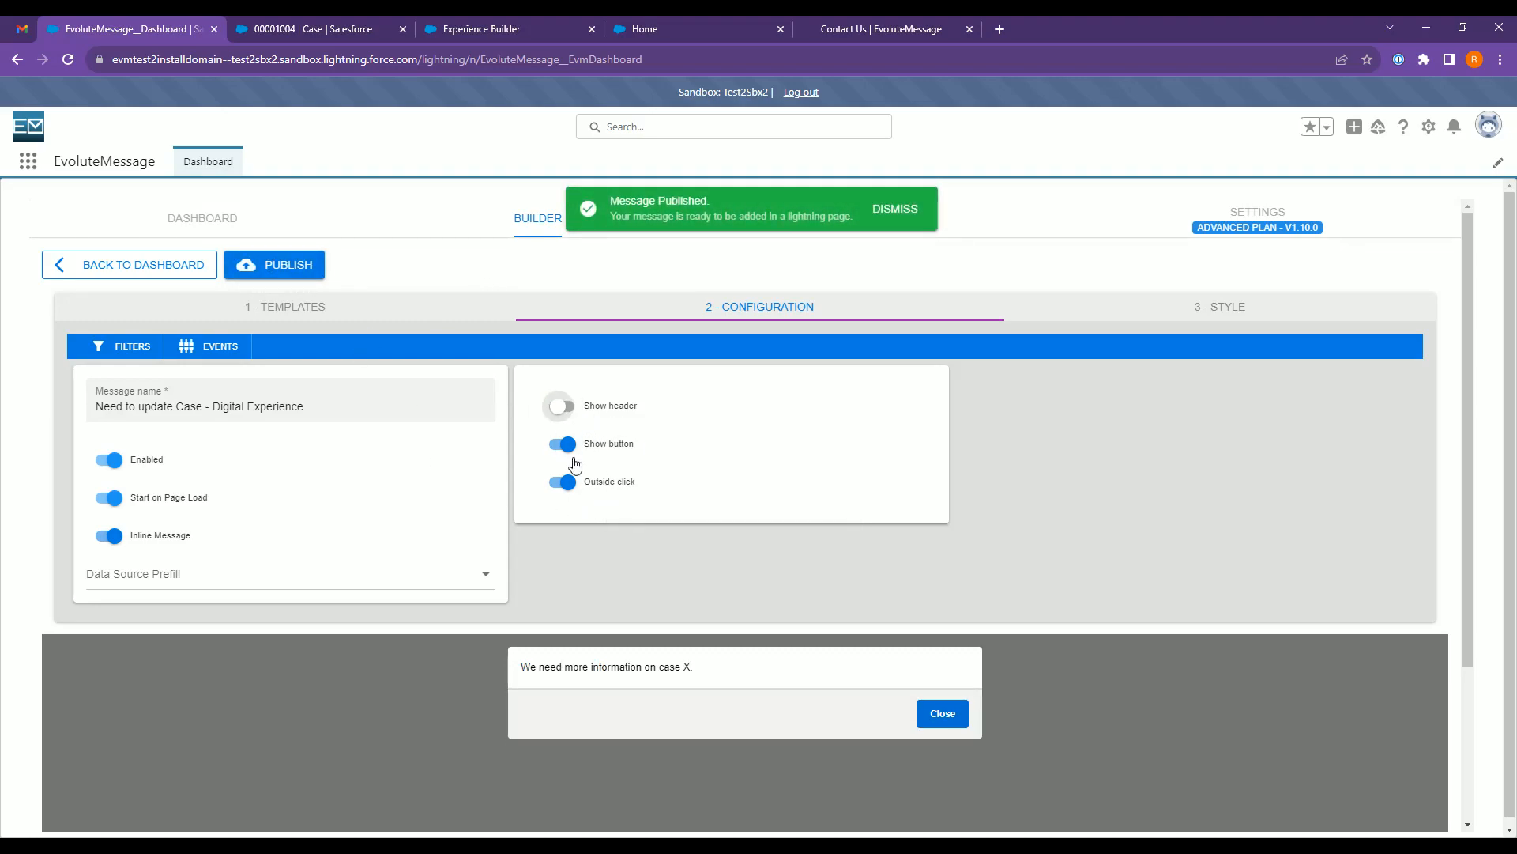
click(562, 444)
click(286, 266)
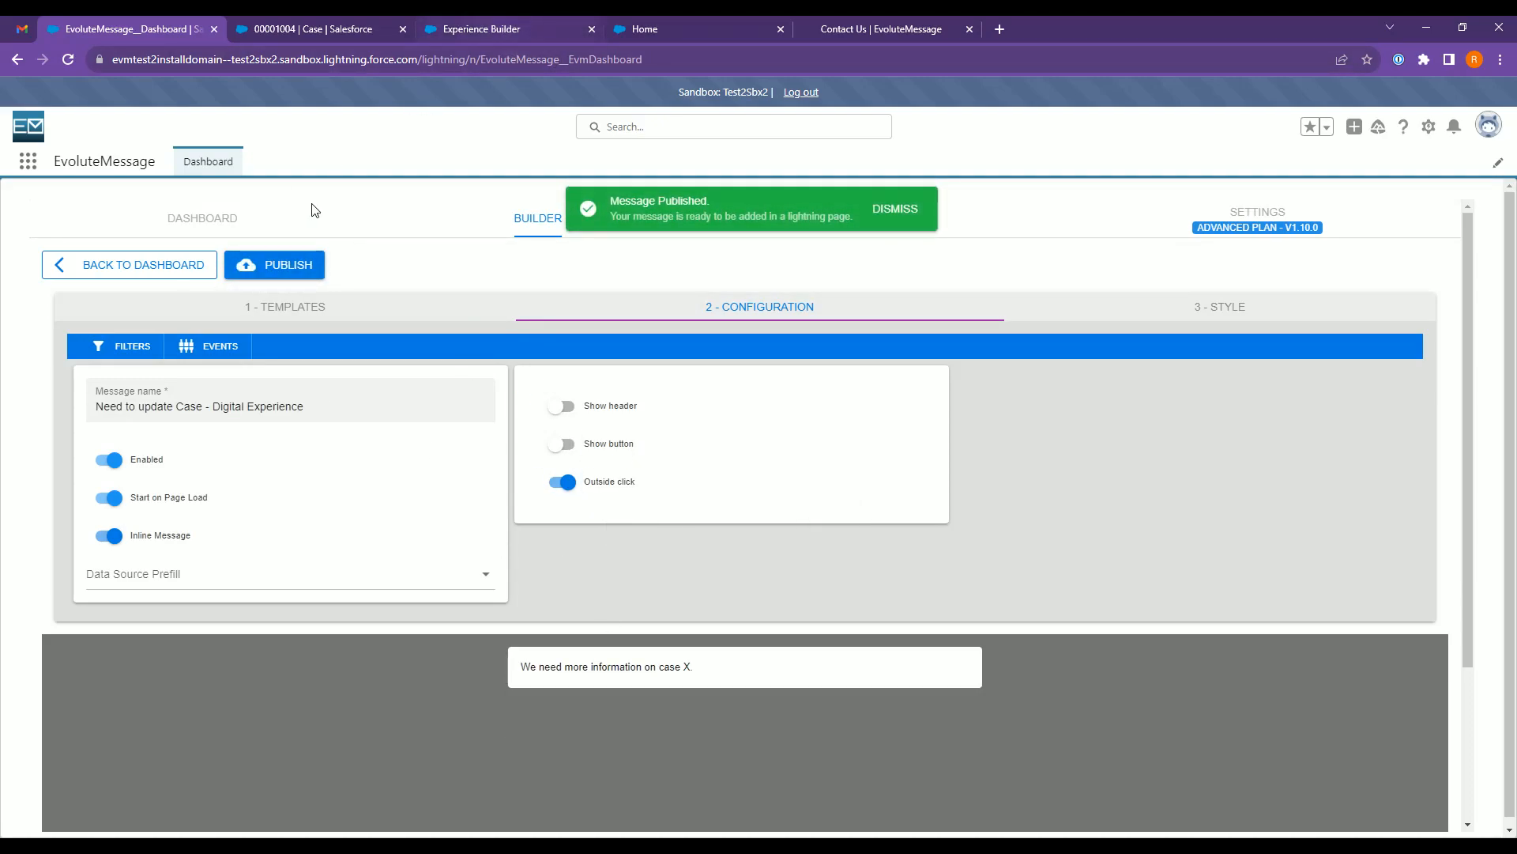
- Reload the customer portal home page and examine the inline message text above My Cases
click(506, 28)
click(693, 24)
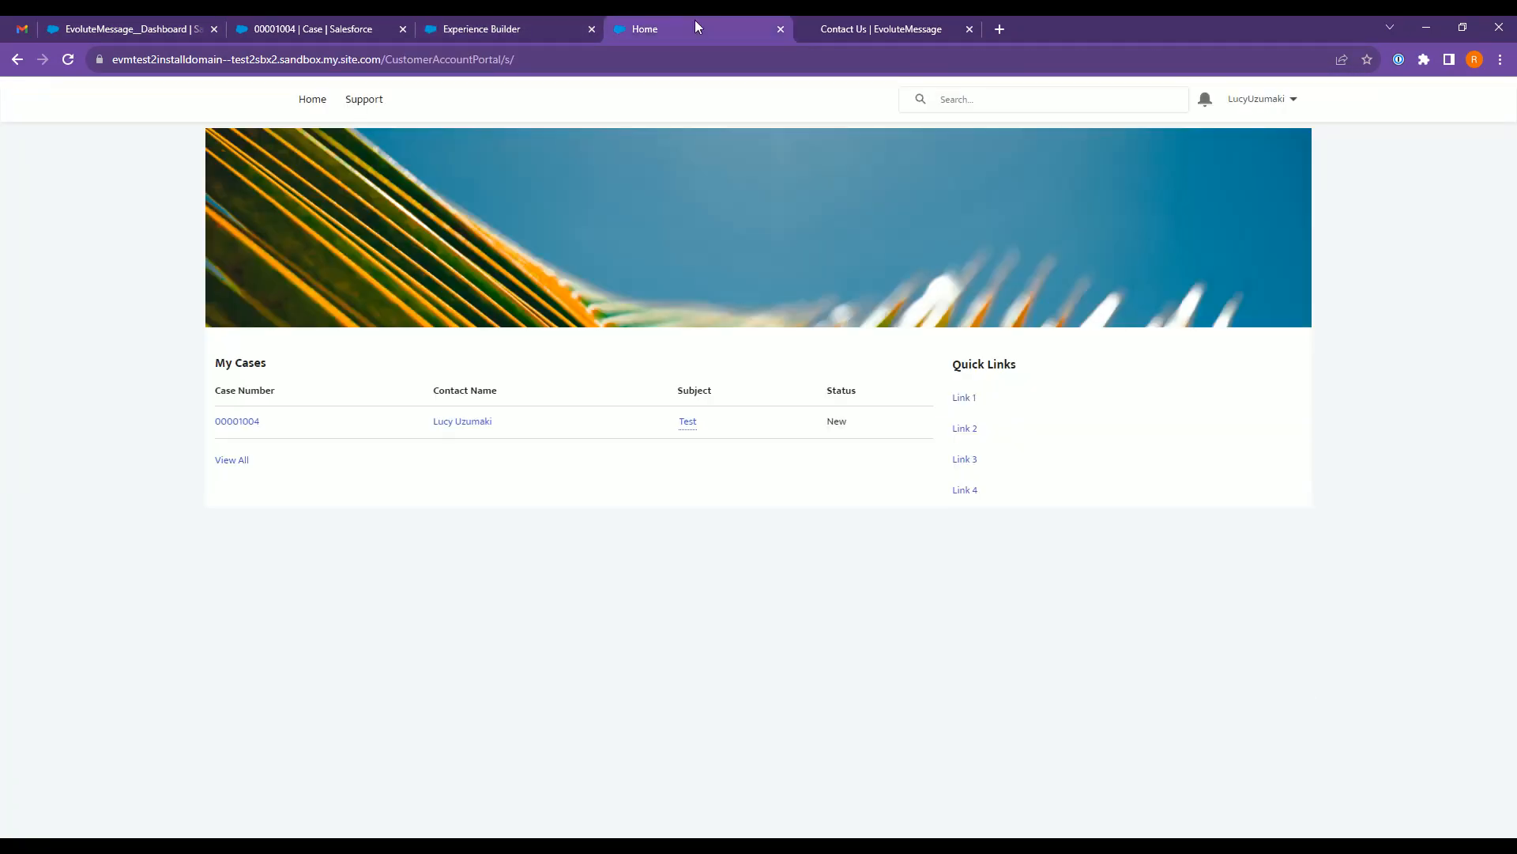
click(68, 59)
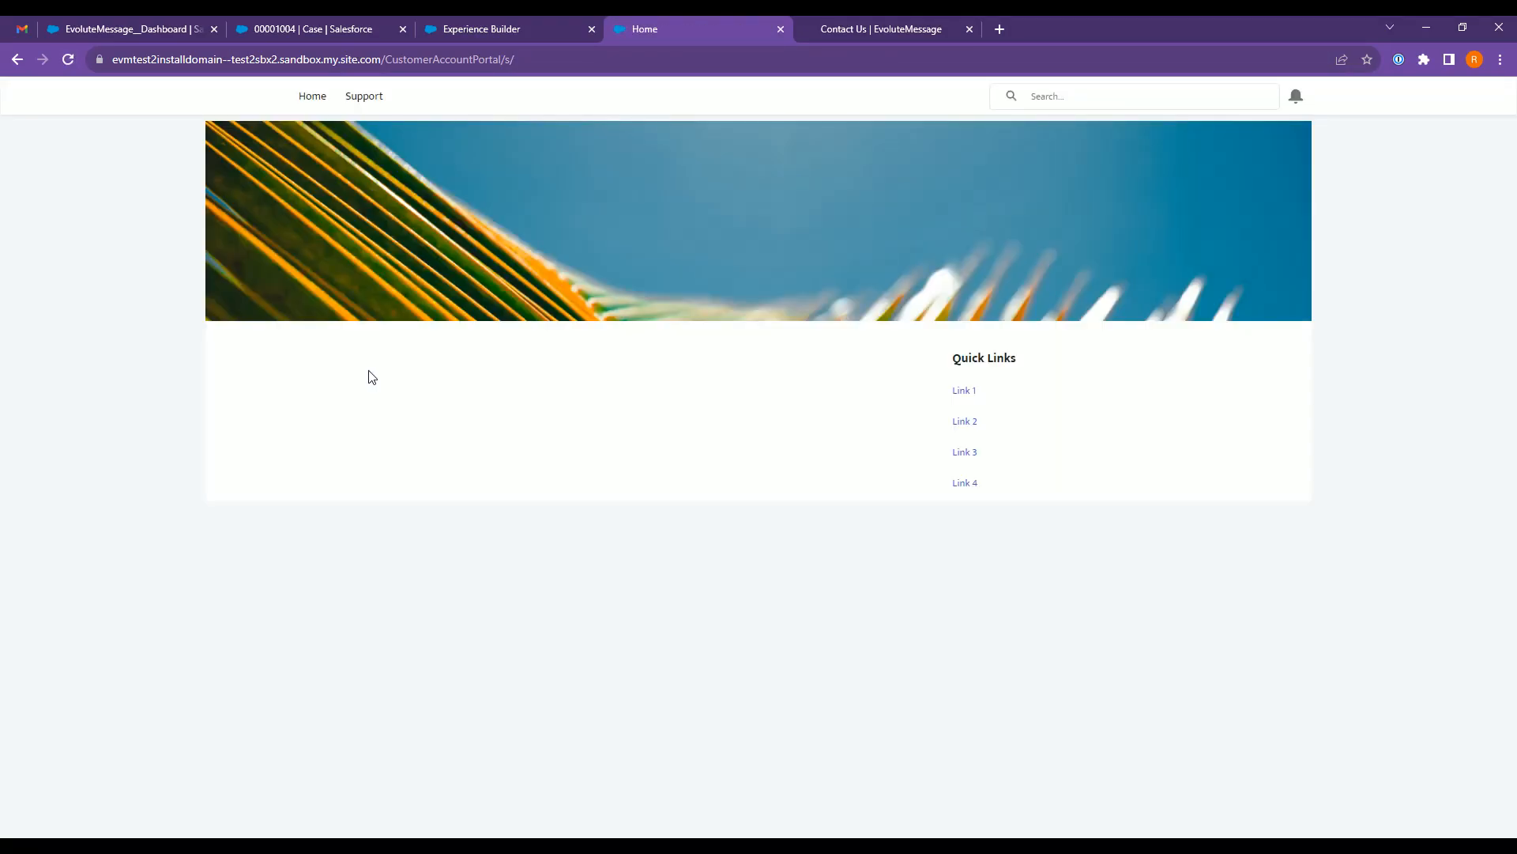
drag(224, 382, 440, 379)
click(586, 377)
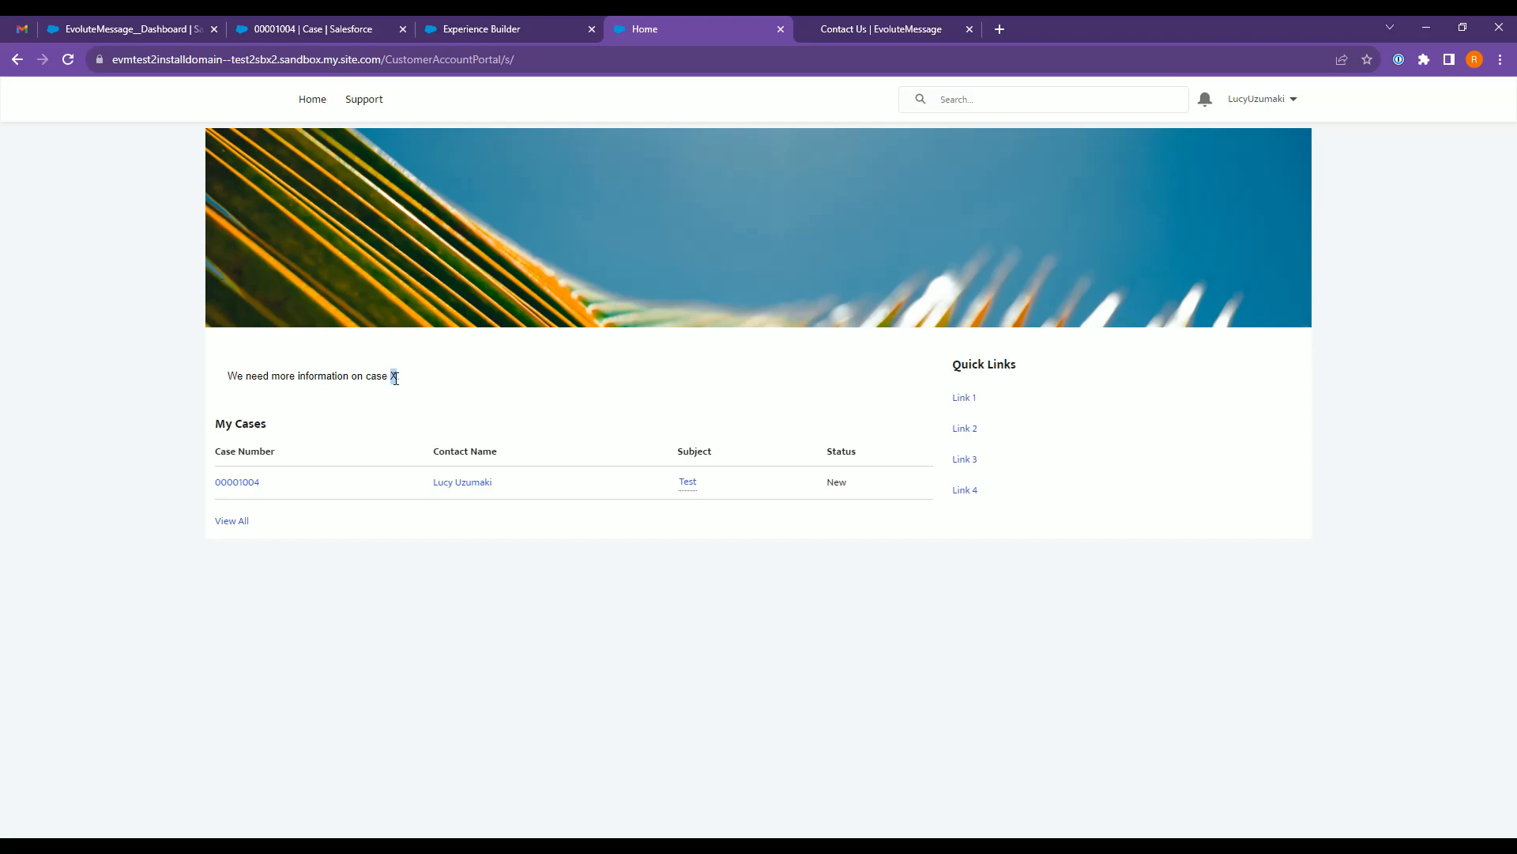
click(410, 382)
click(397, 377)
click(403, 378)
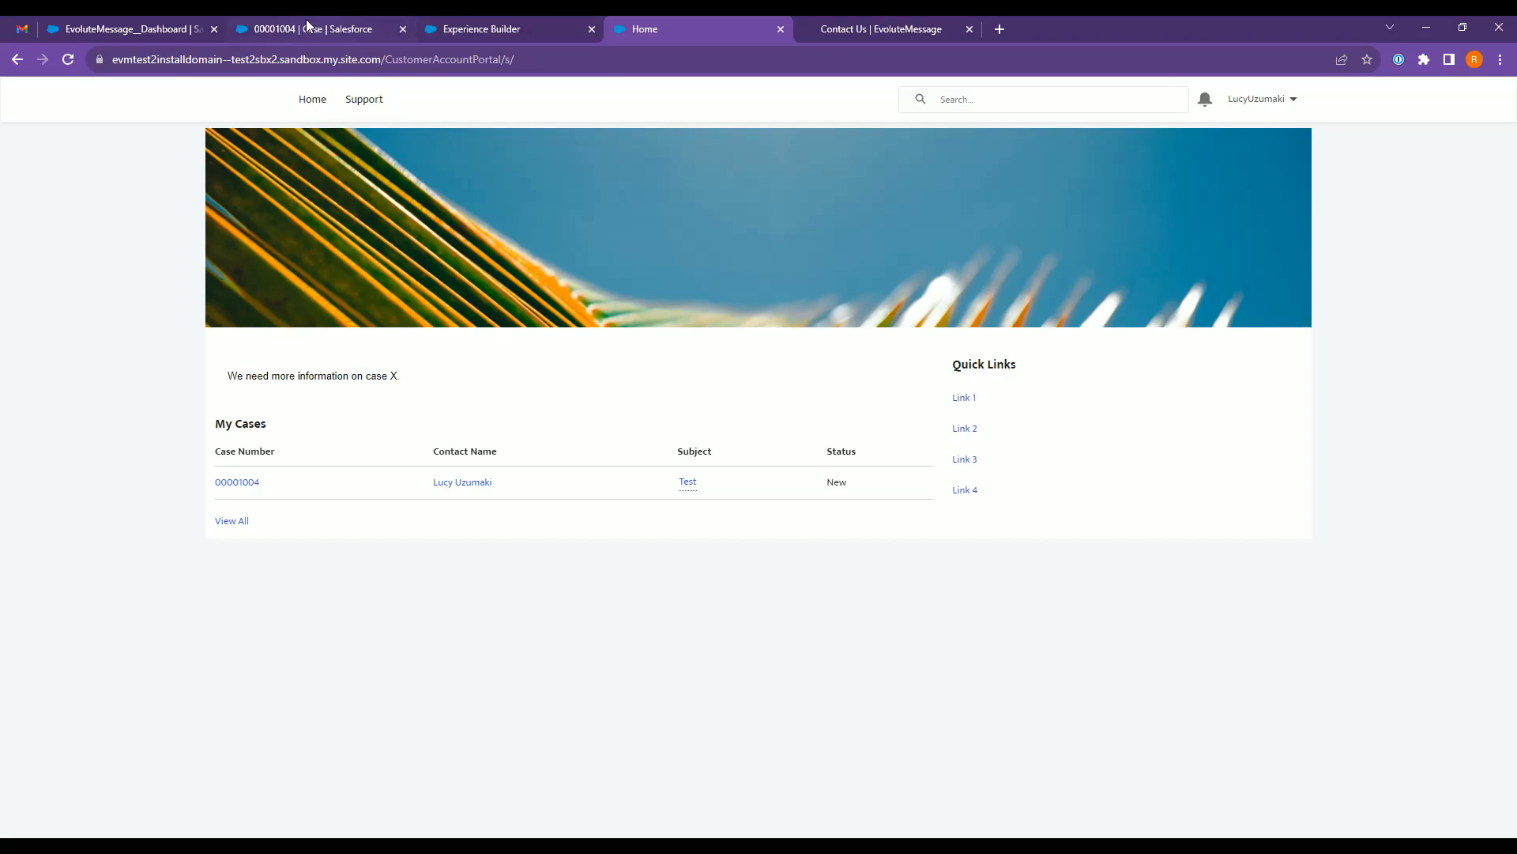
- Switch back to EvoluteMessage and start a new data source
click(162, 28)
click(875, 223)
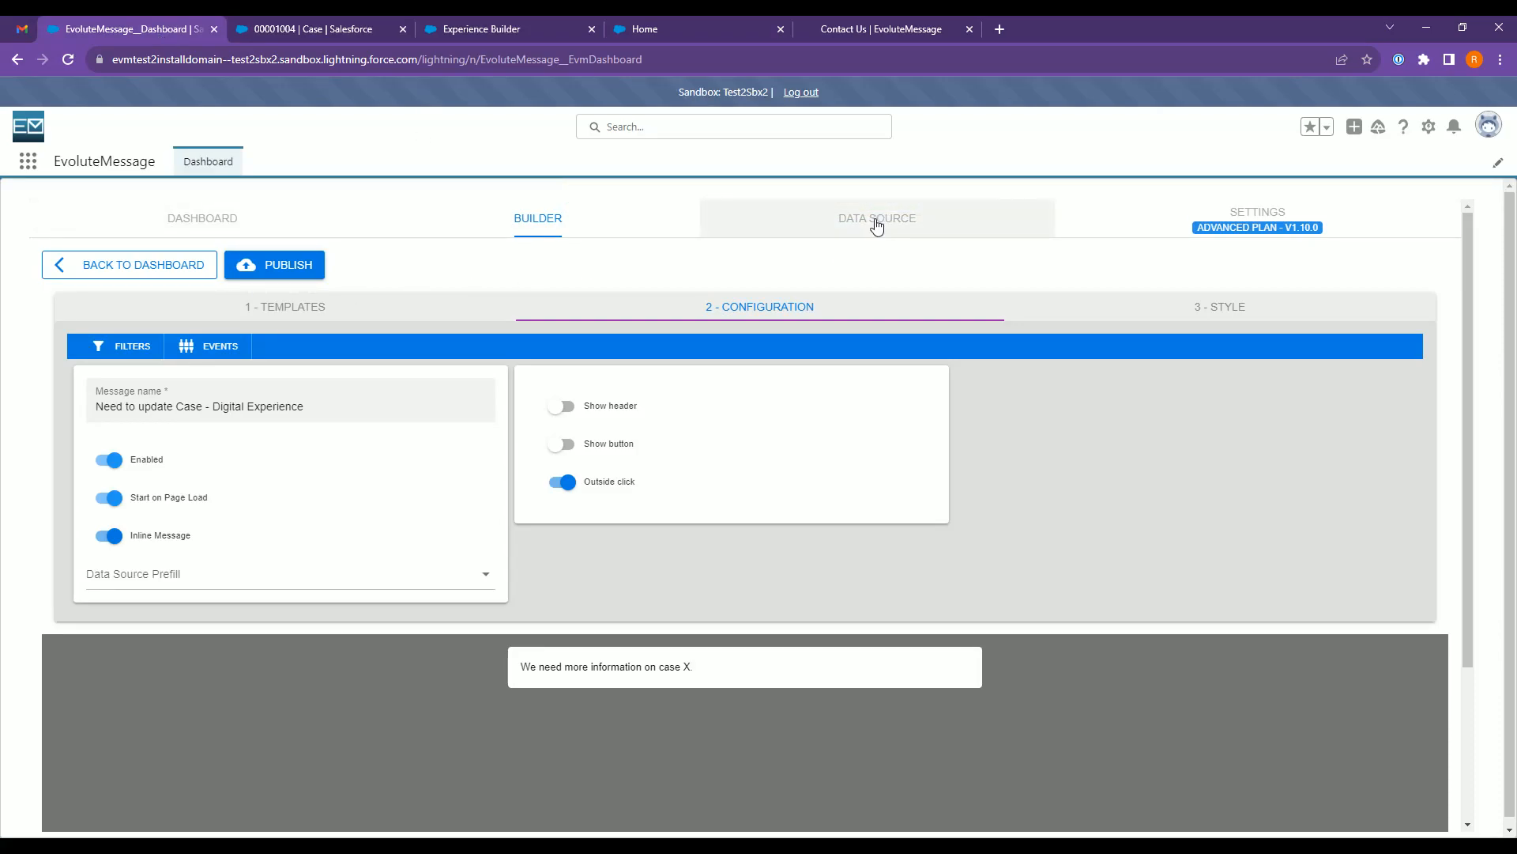
click(147, 427)
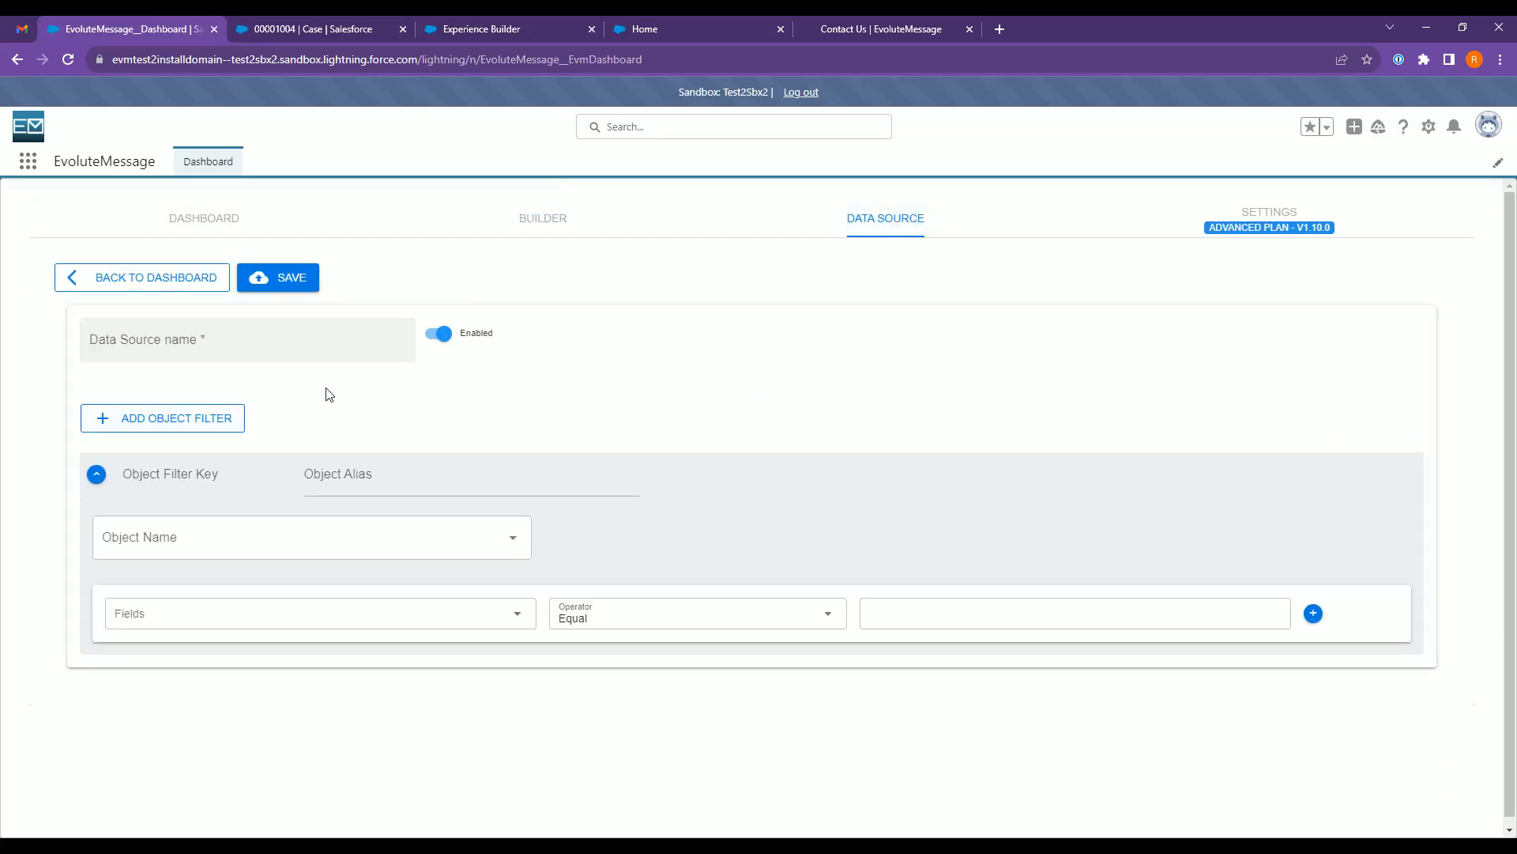
- Name the data source "Show Case with Case Reason Equals to Instruction not clear", checking the Case Reason options on the Salesforce case record
click(202, 350)
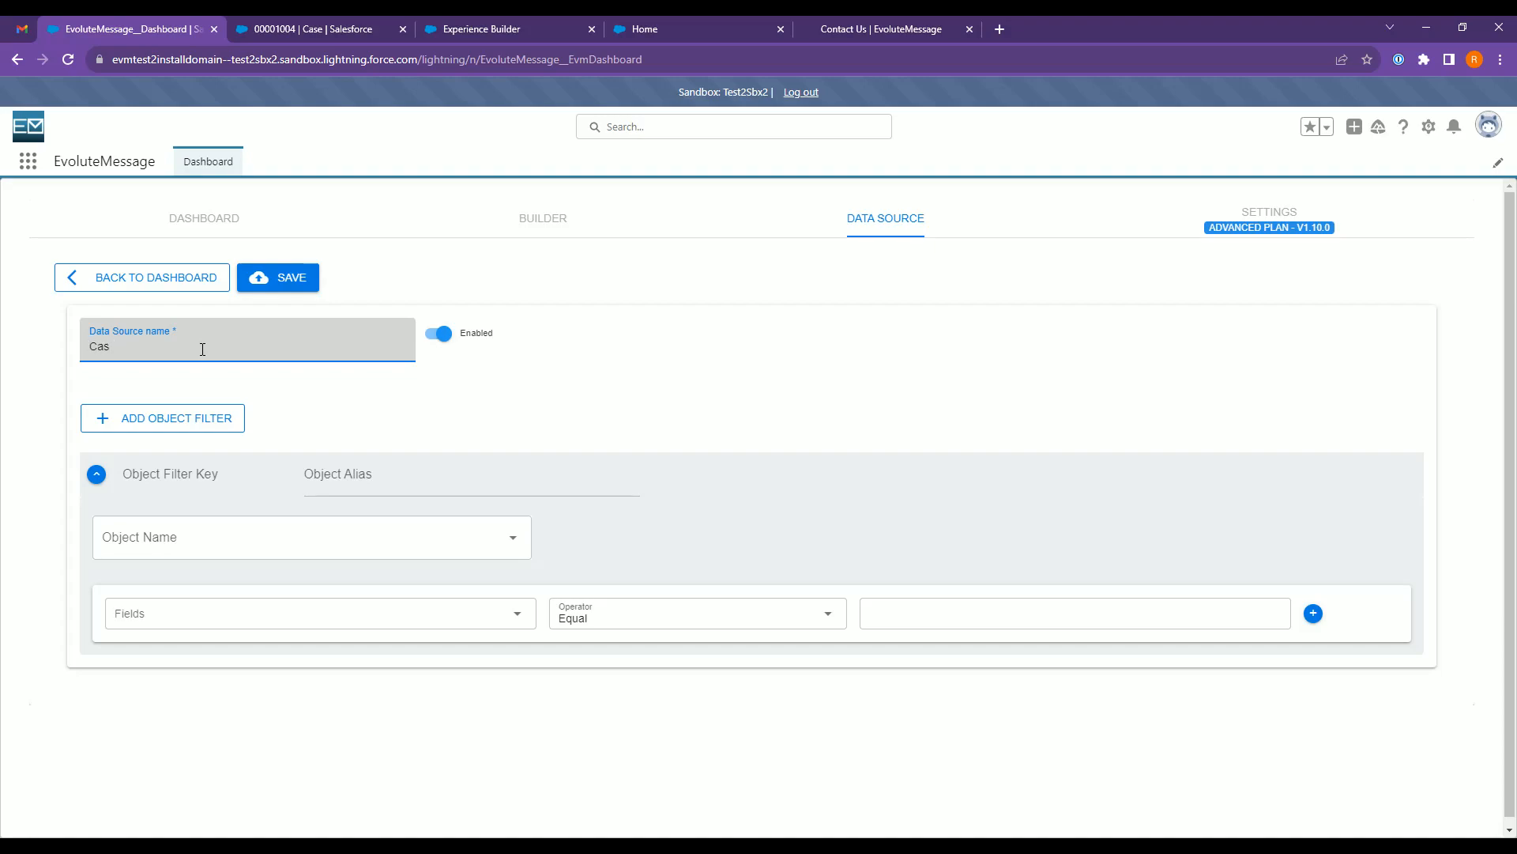
text(Show Cas)
click(280, 39)
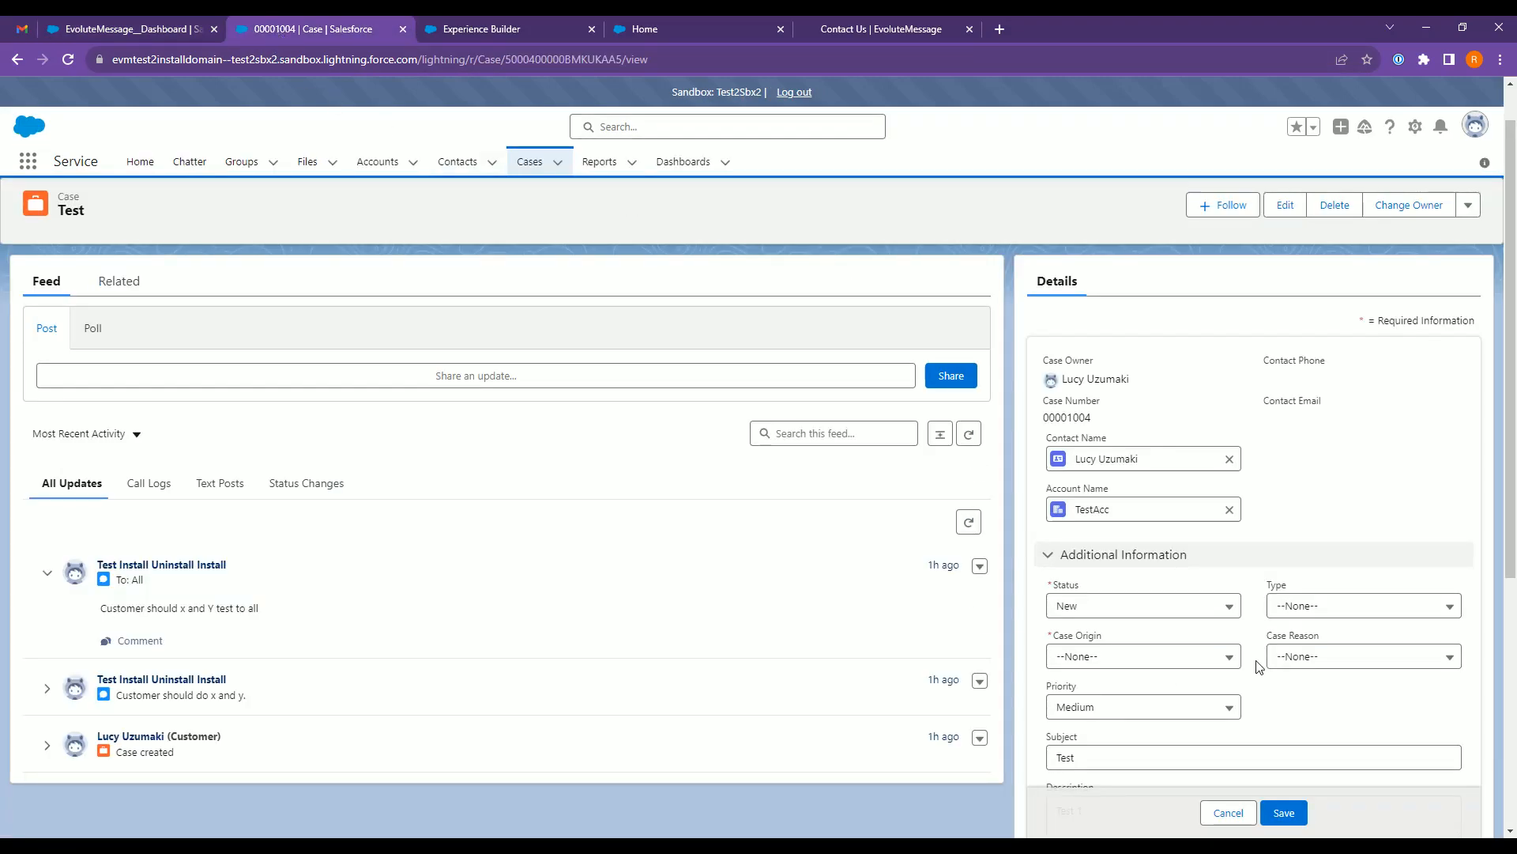
key(ctrl+shift+Tab)
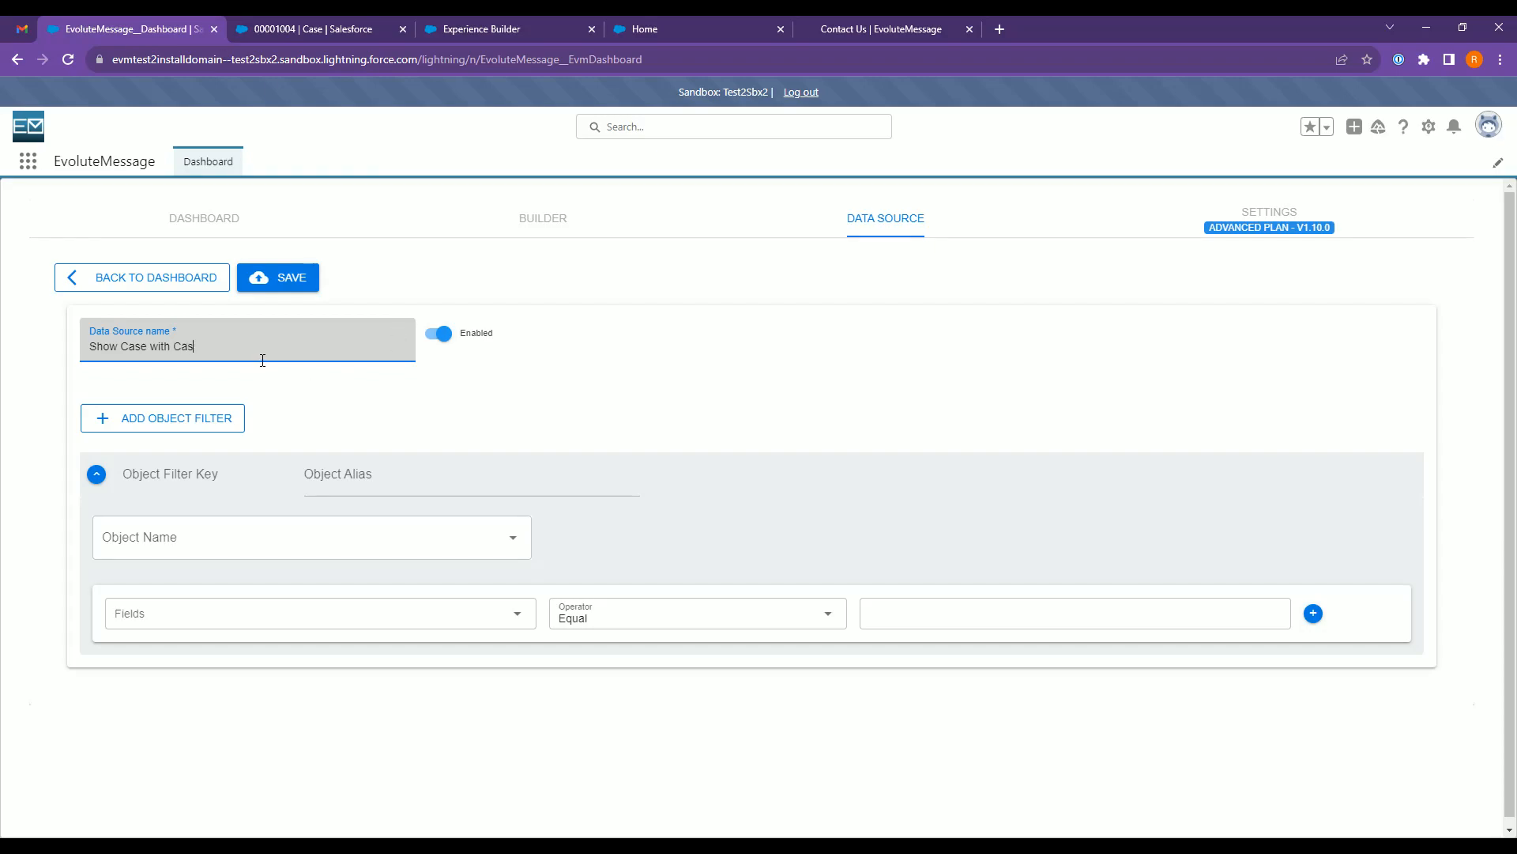
text(eason Equals to)
click(333, 23)
click(1303, 657)
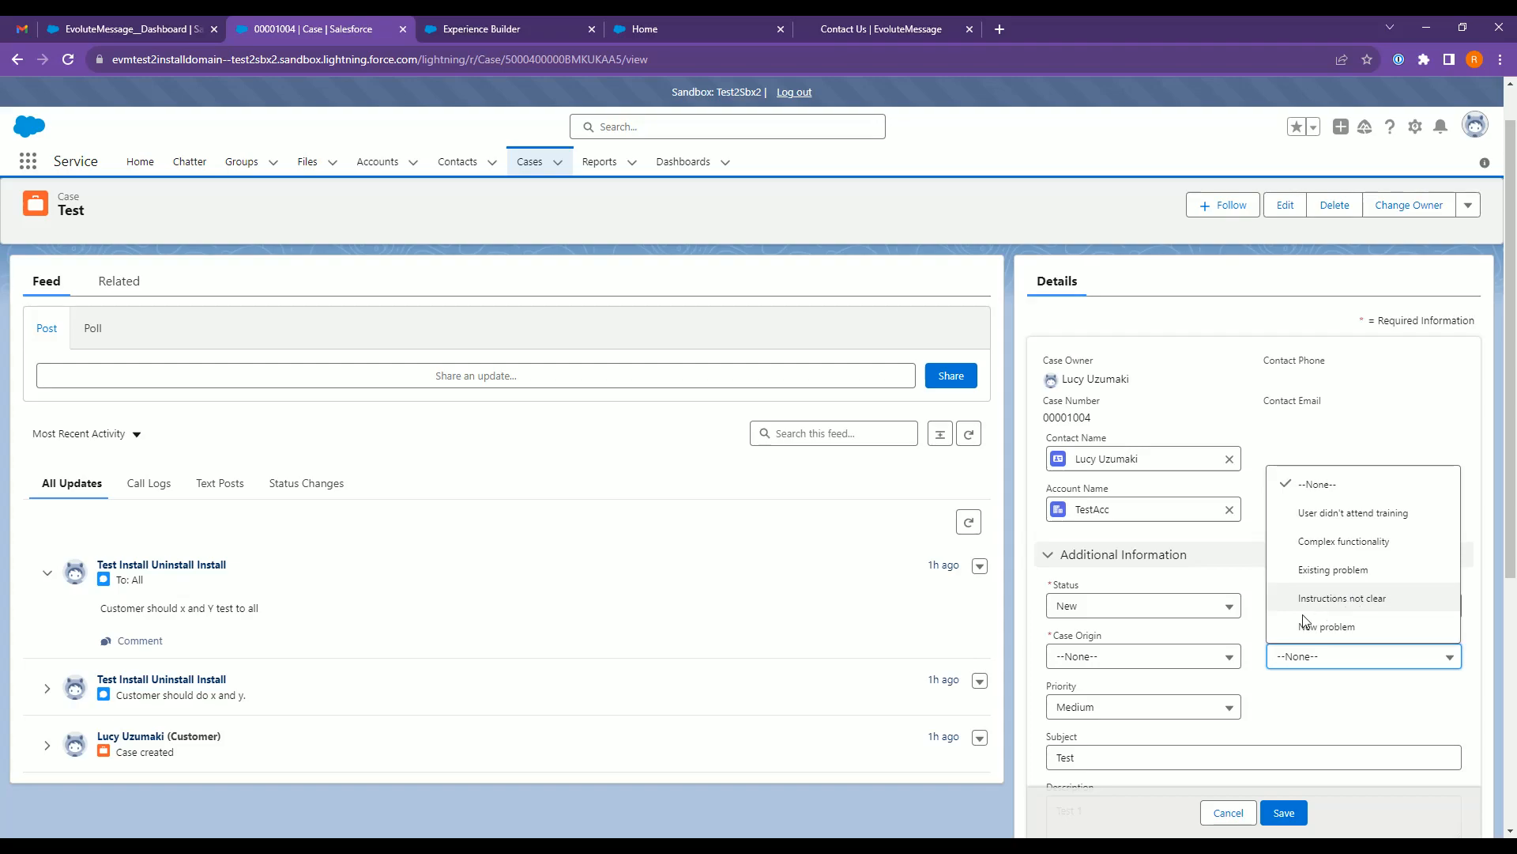
click(190, 29)
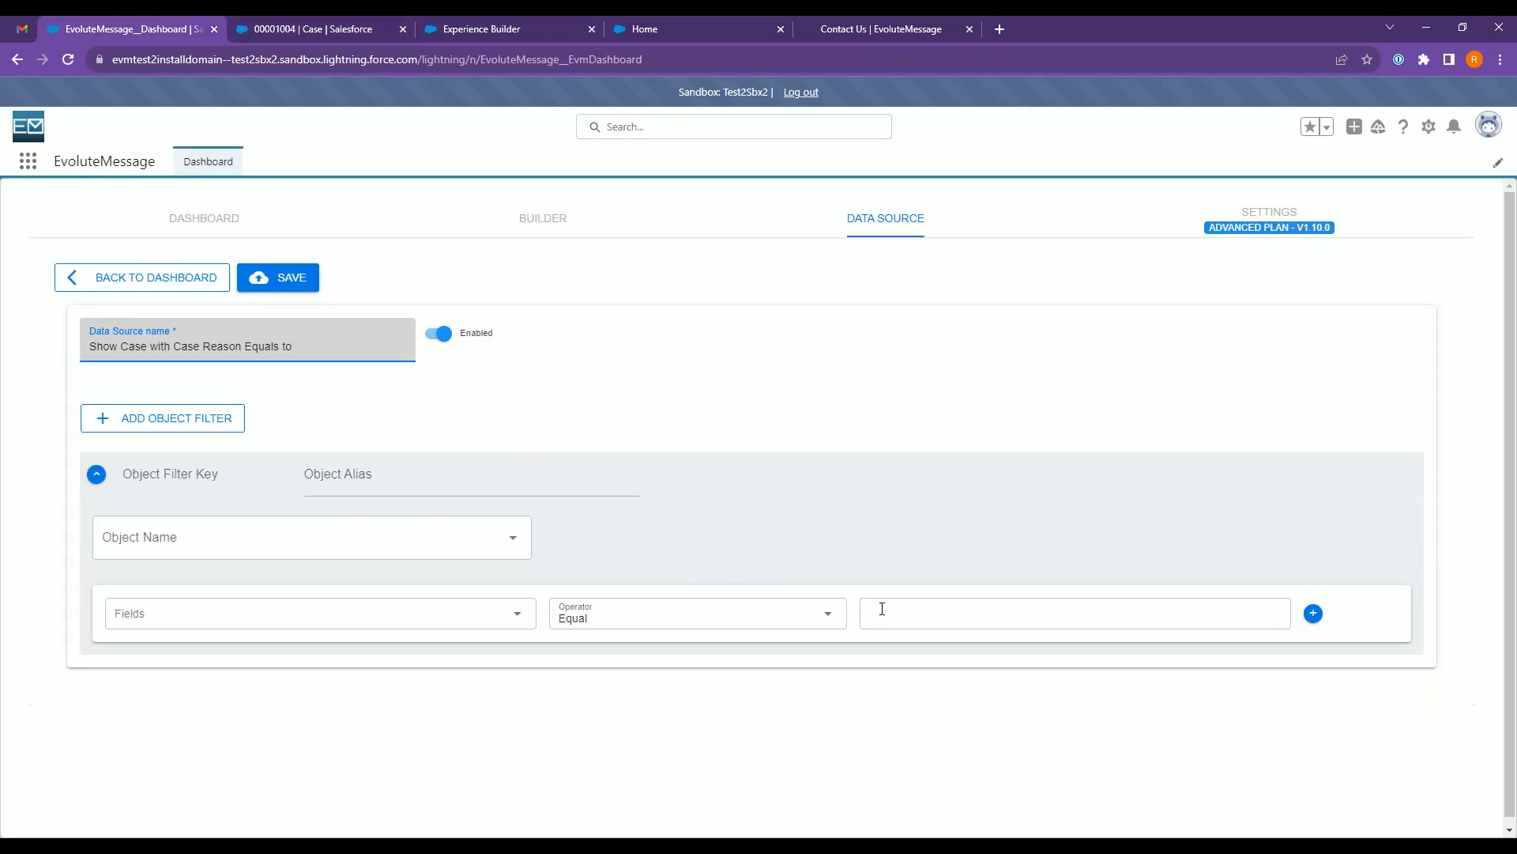
text(struction not clear)
- Set the data source's object filter to the Case object
click(226, 553)
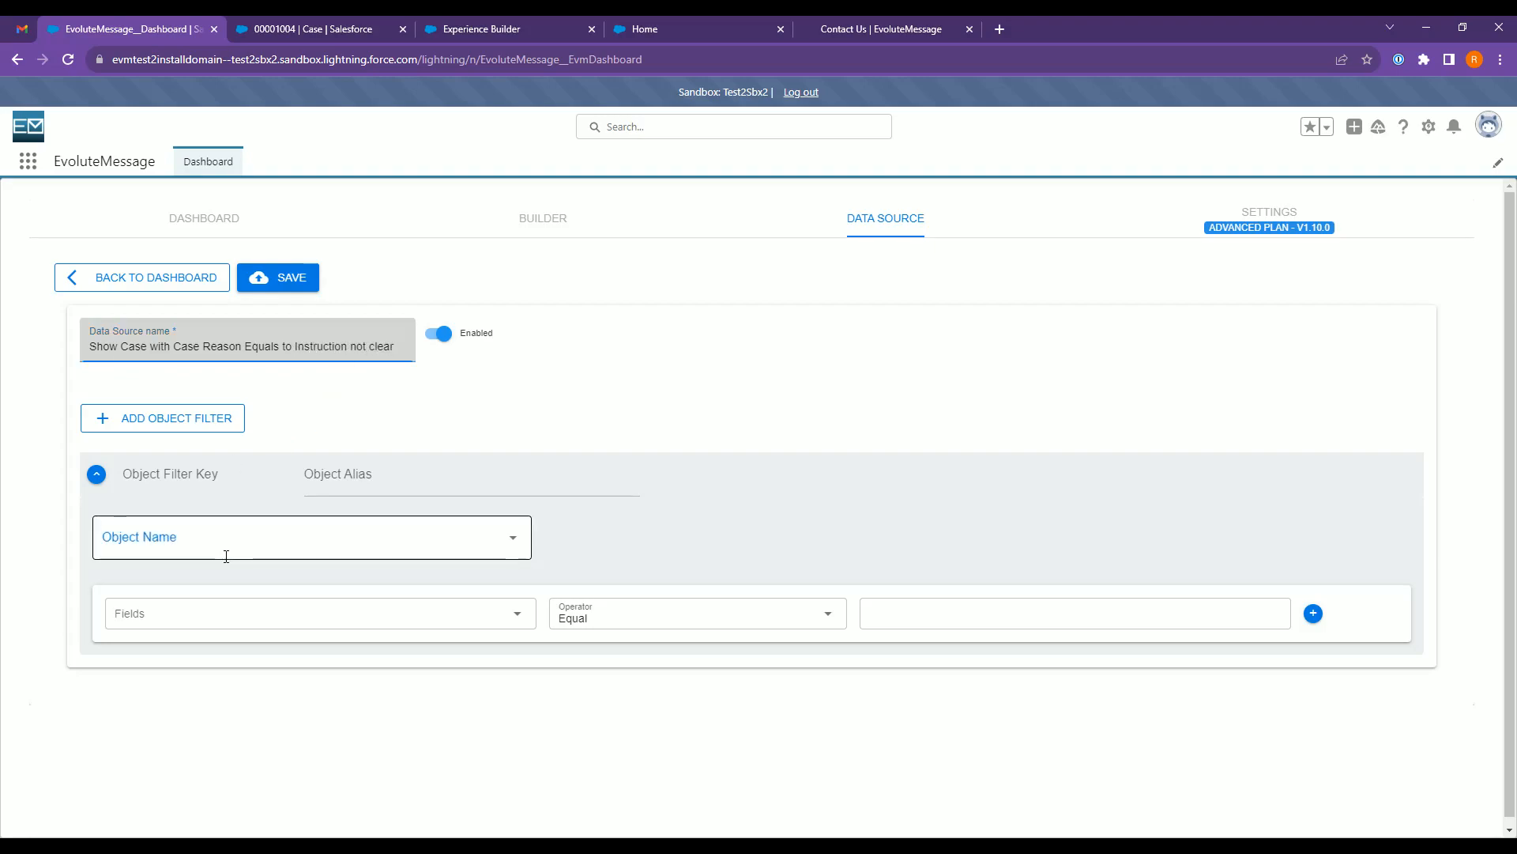
text(case)
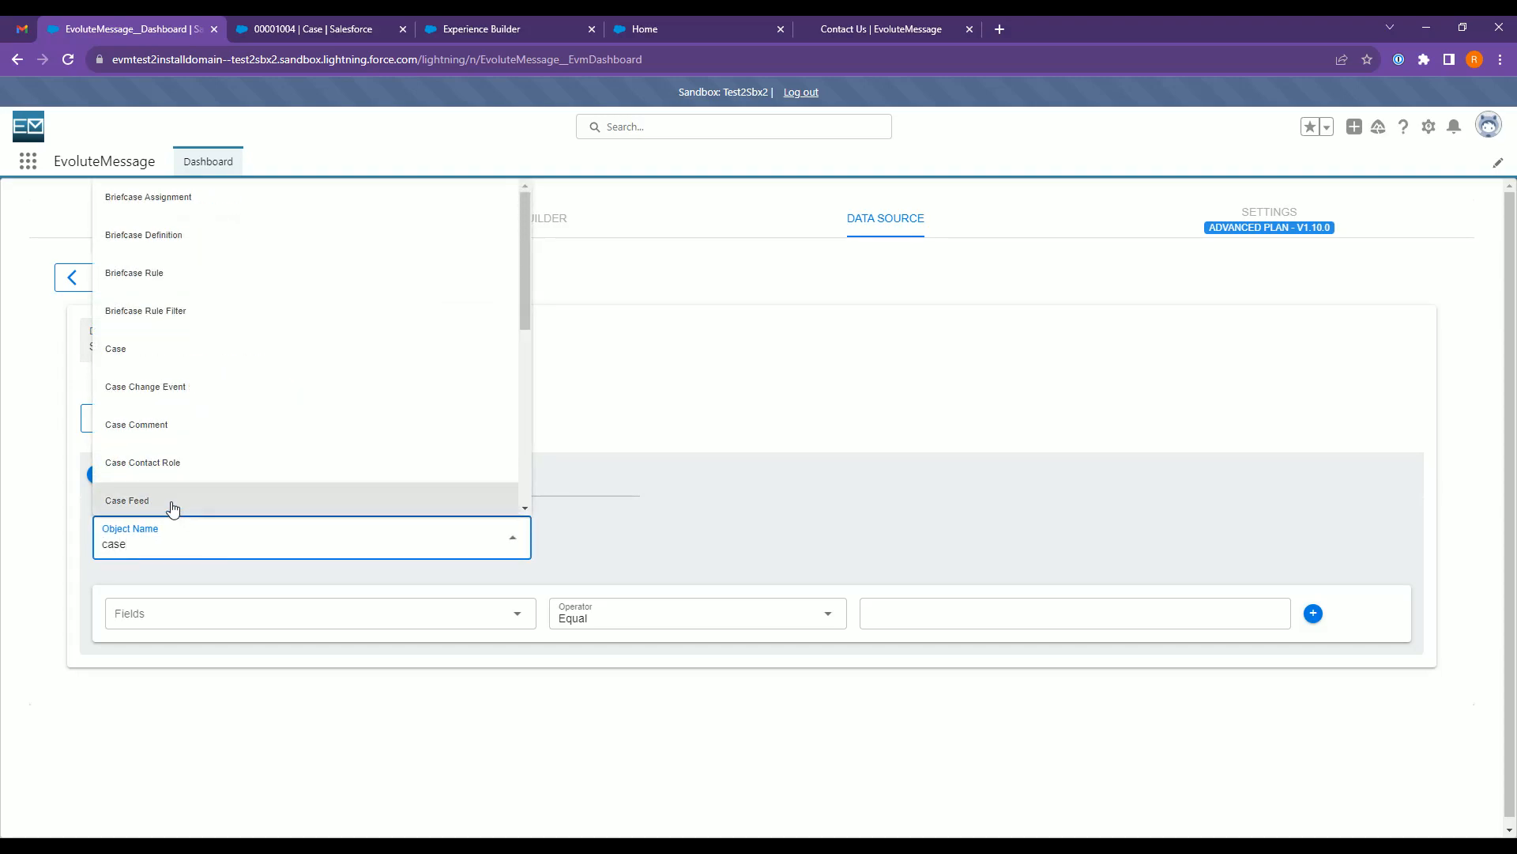
click(187, 350)
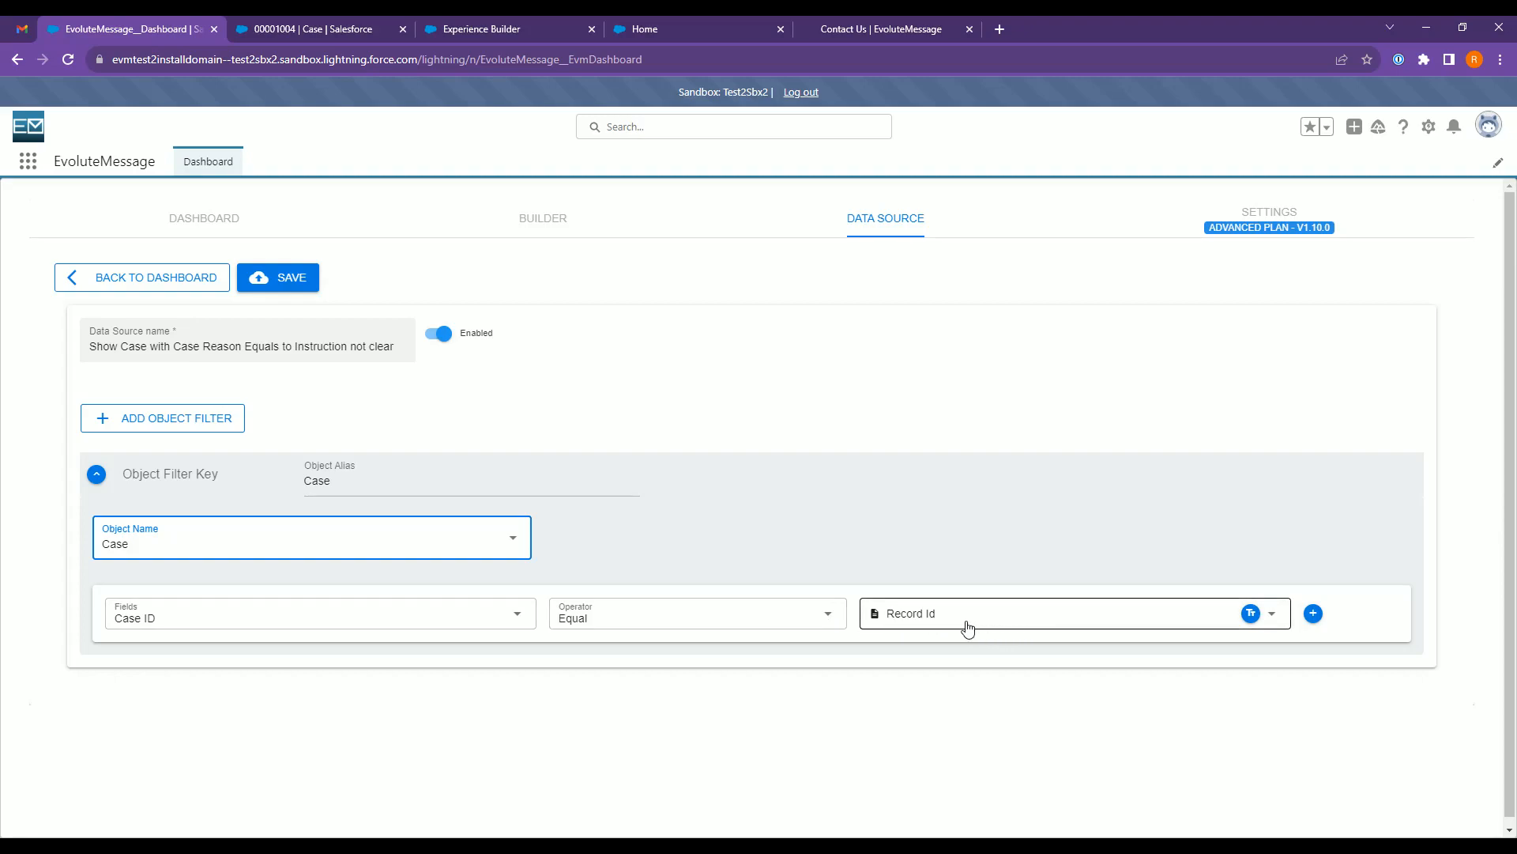
- Set the first filter condition to Case Reason Equal "Instructions not clear"
click(377, 617)
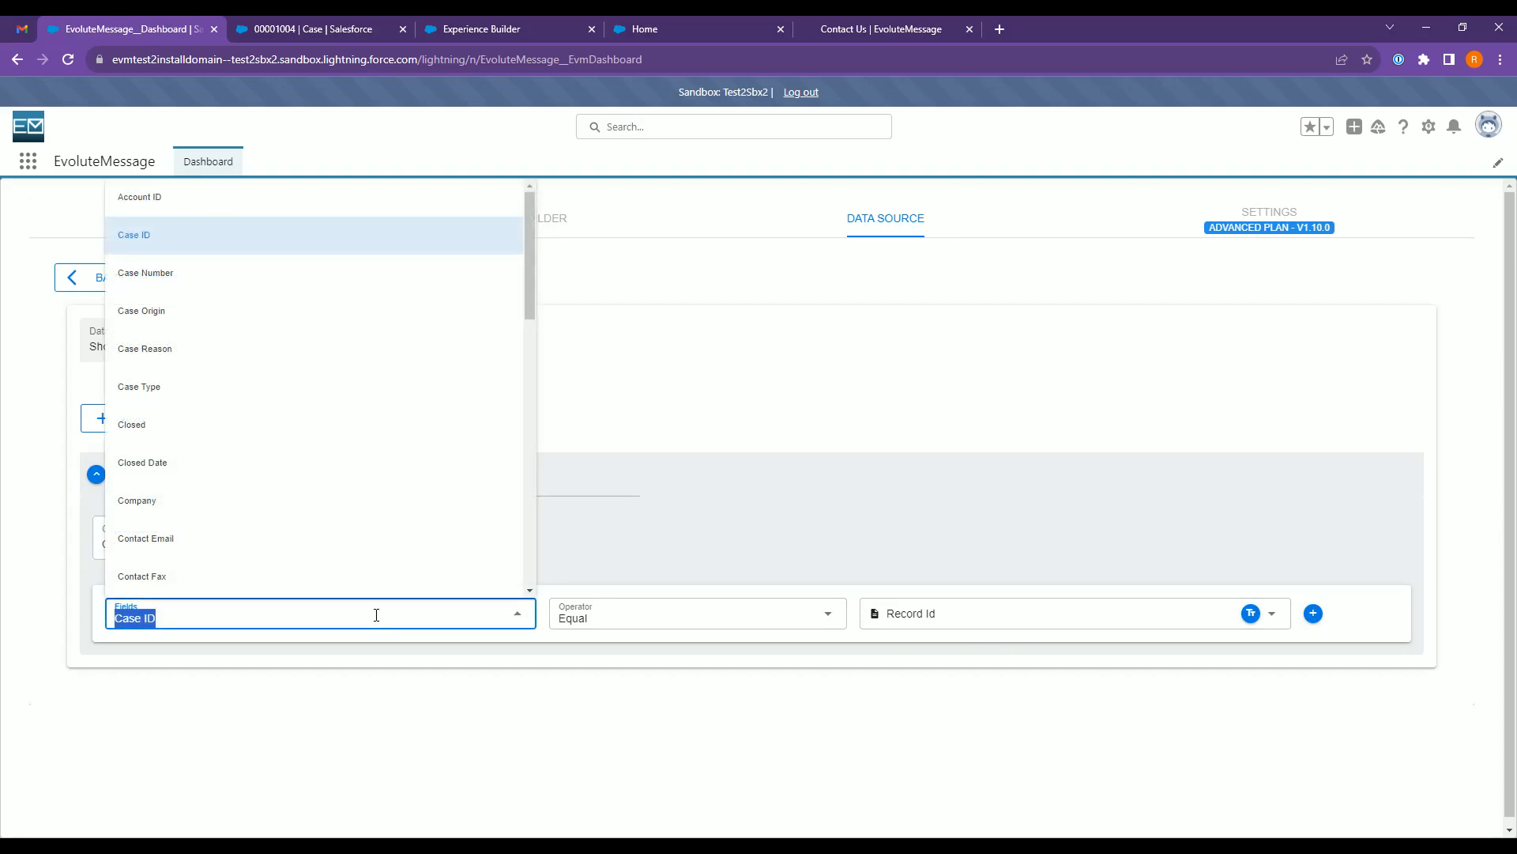
click(395, 615)
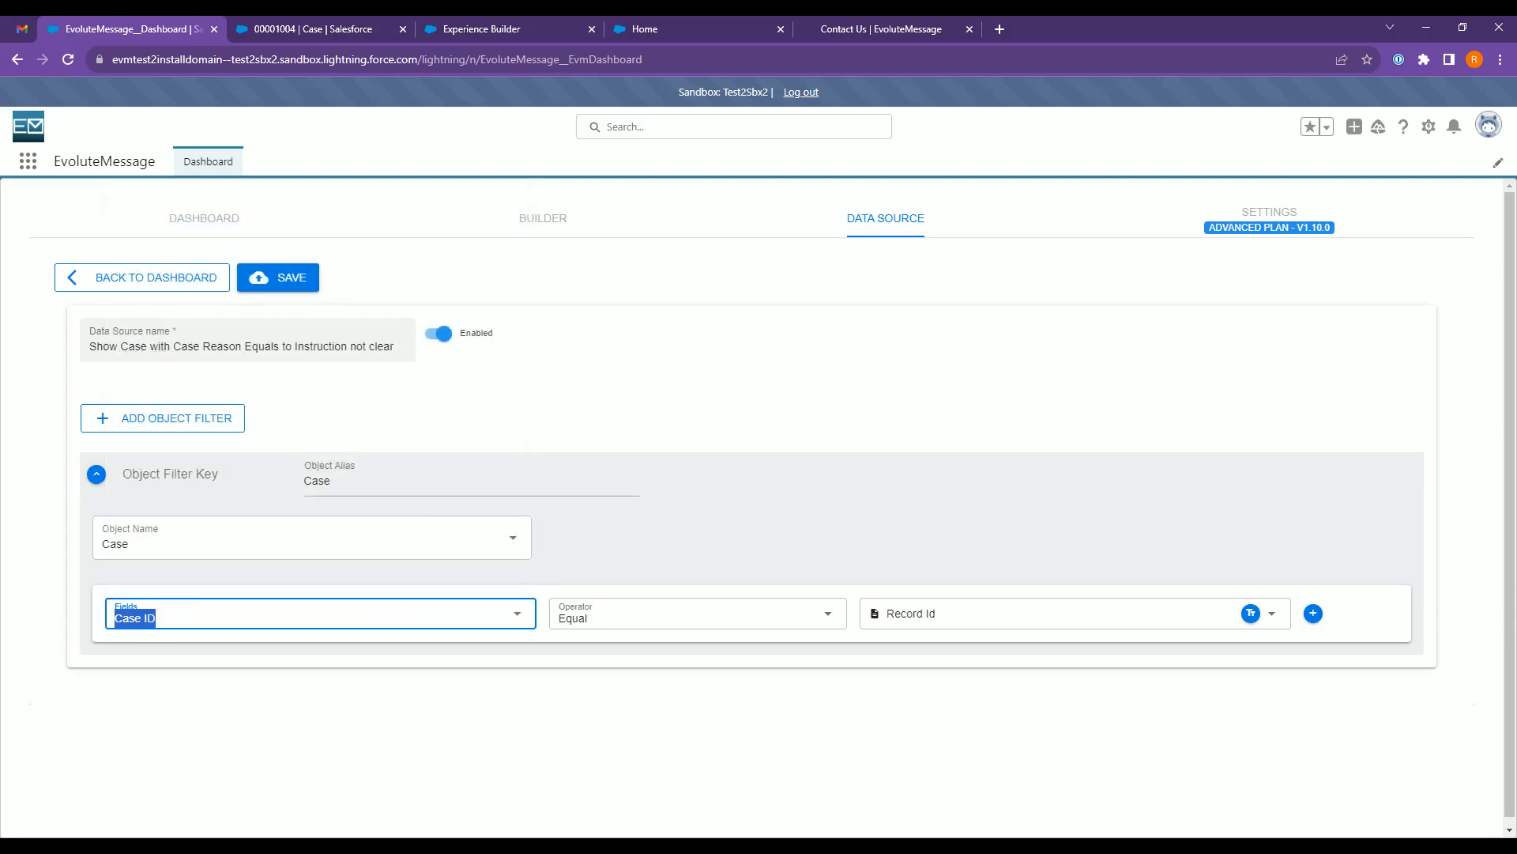
click(407, 615)
text(rea)
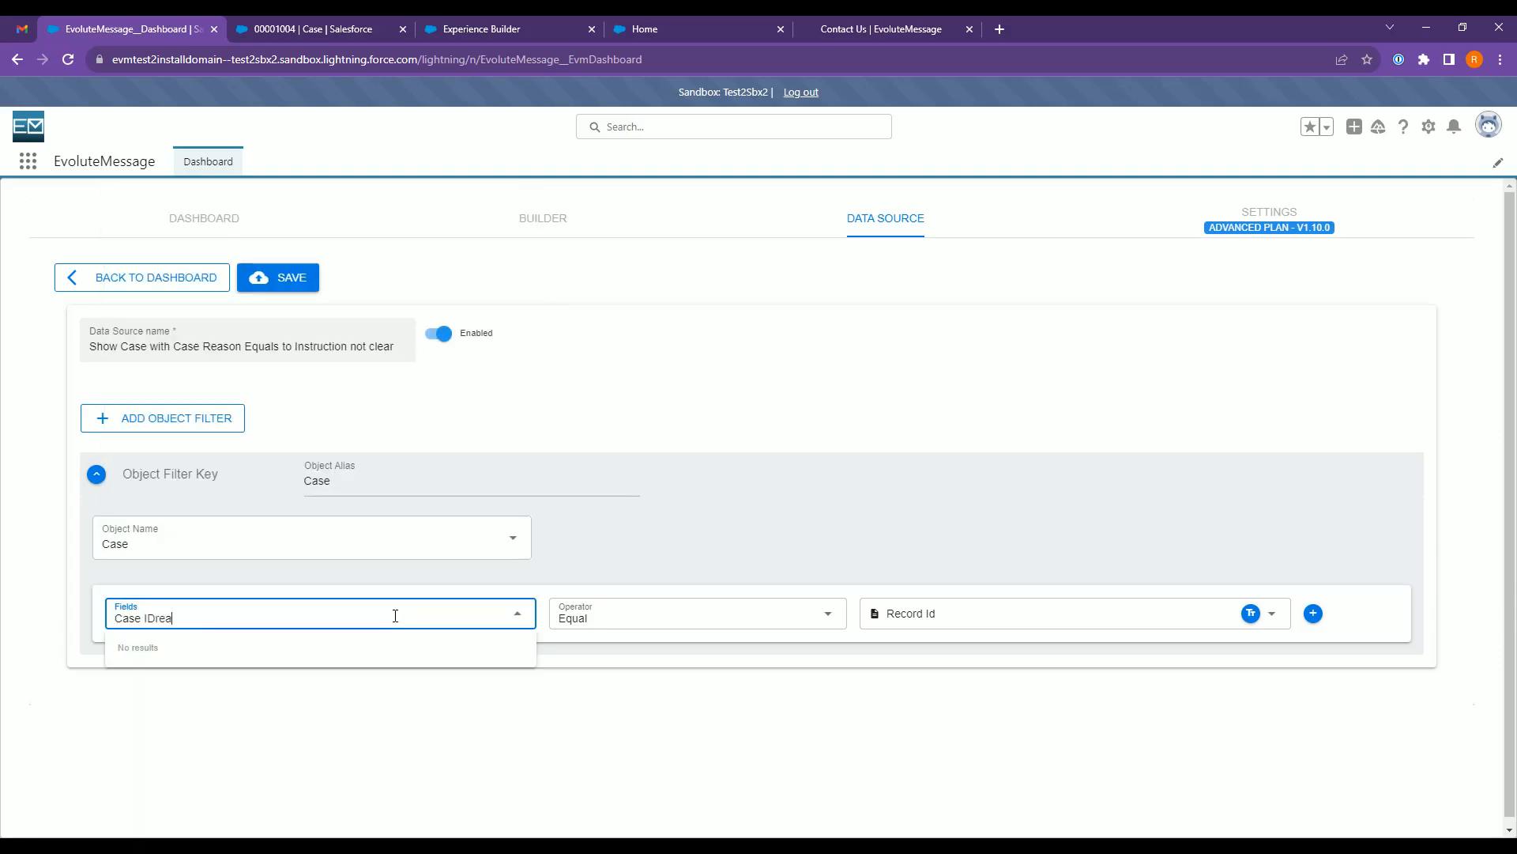
key(ctrl+a)
text(rea)
click(282, 651)
click(1182, 624)
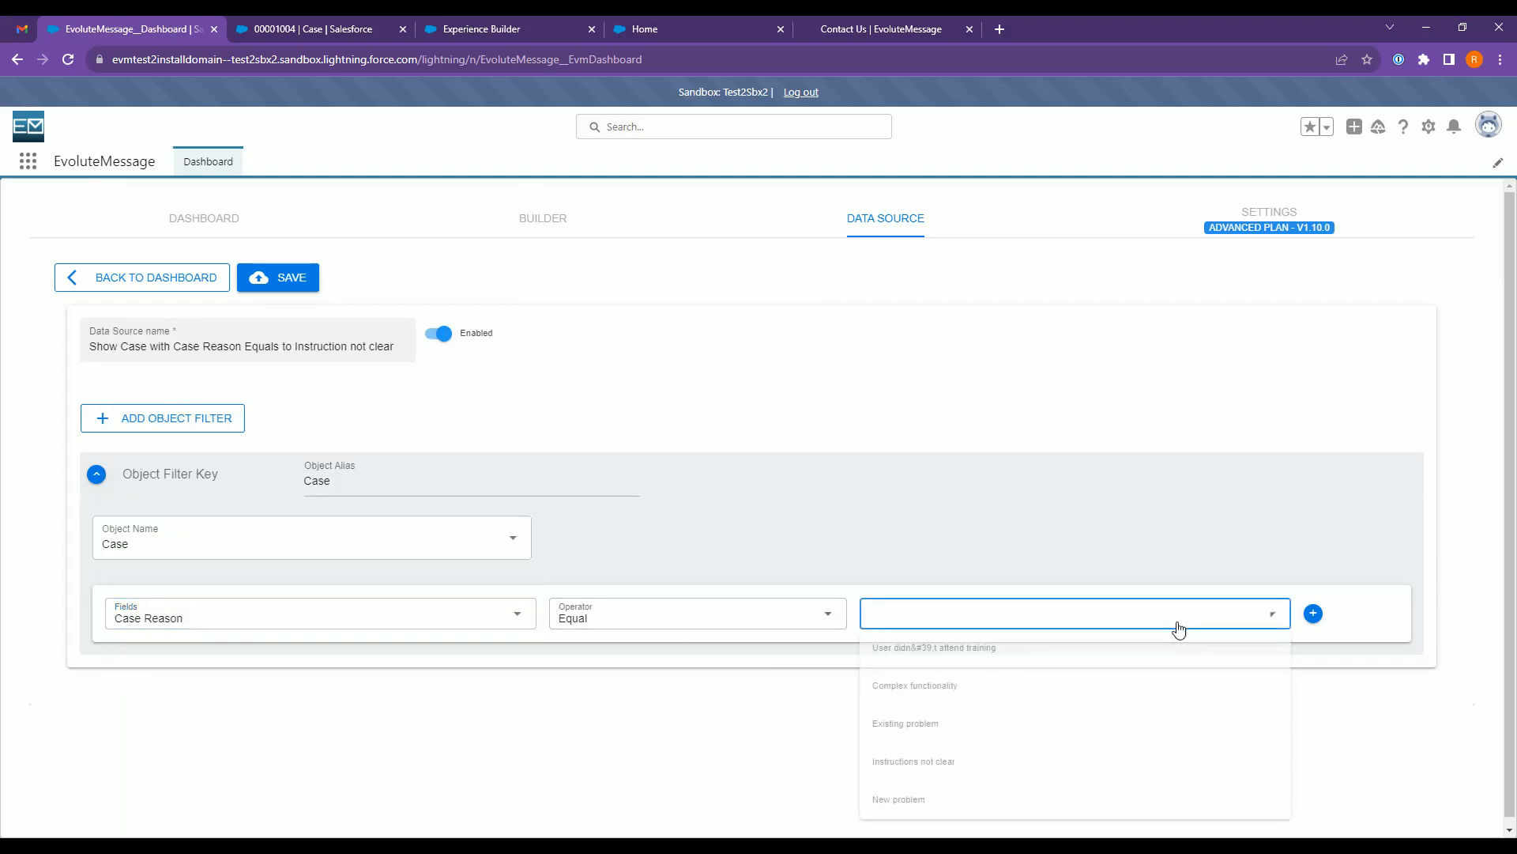
click(985, 764)
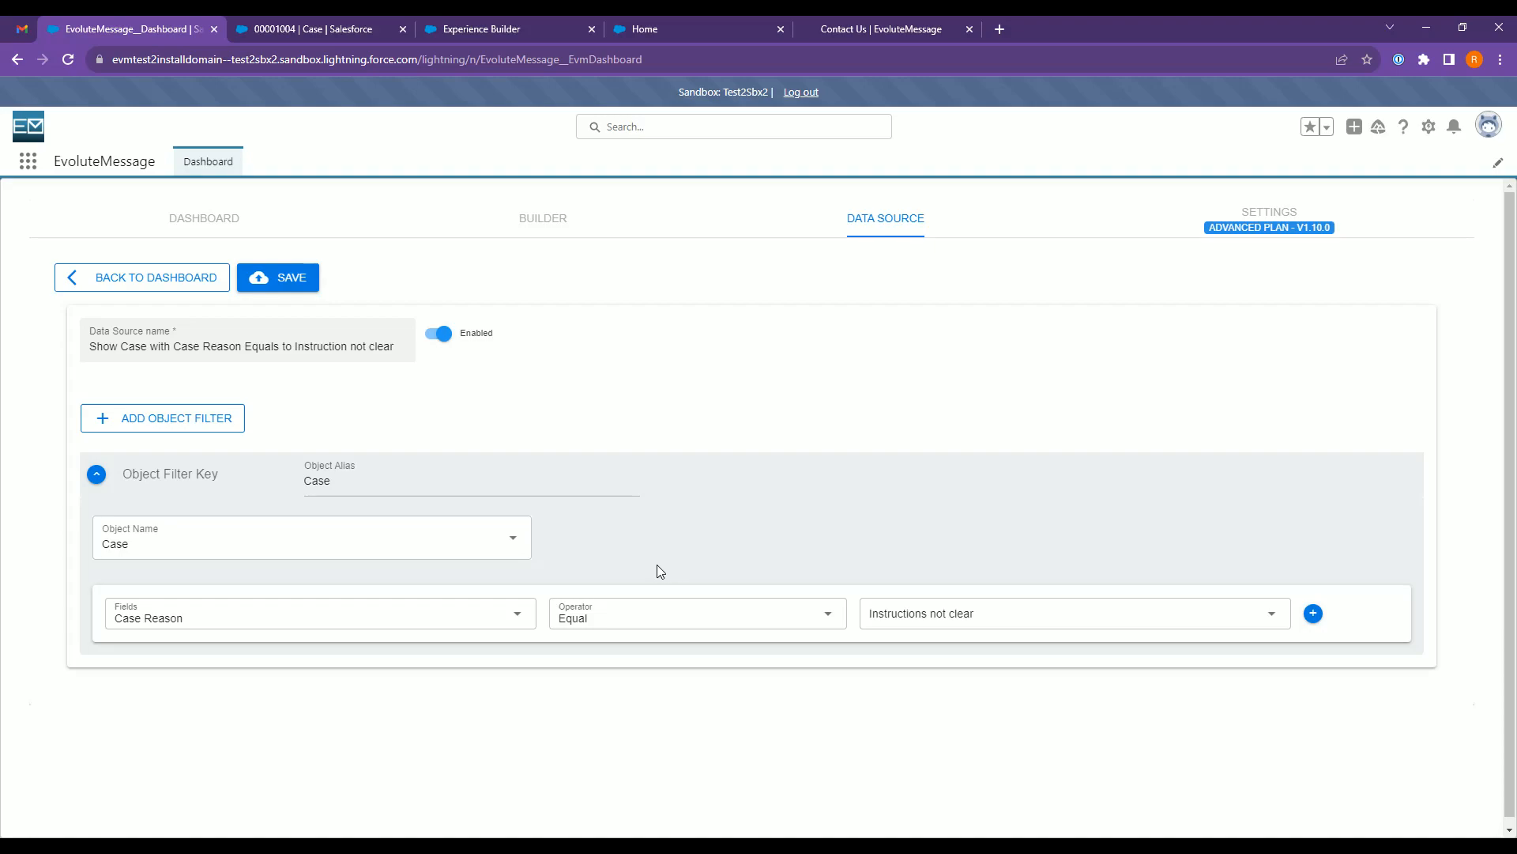
- Add a second filter condition with Contact ID Equal "Logged In User - Contact Id"
click(1312, 614)
click(1365, 670)
click(330, 650)
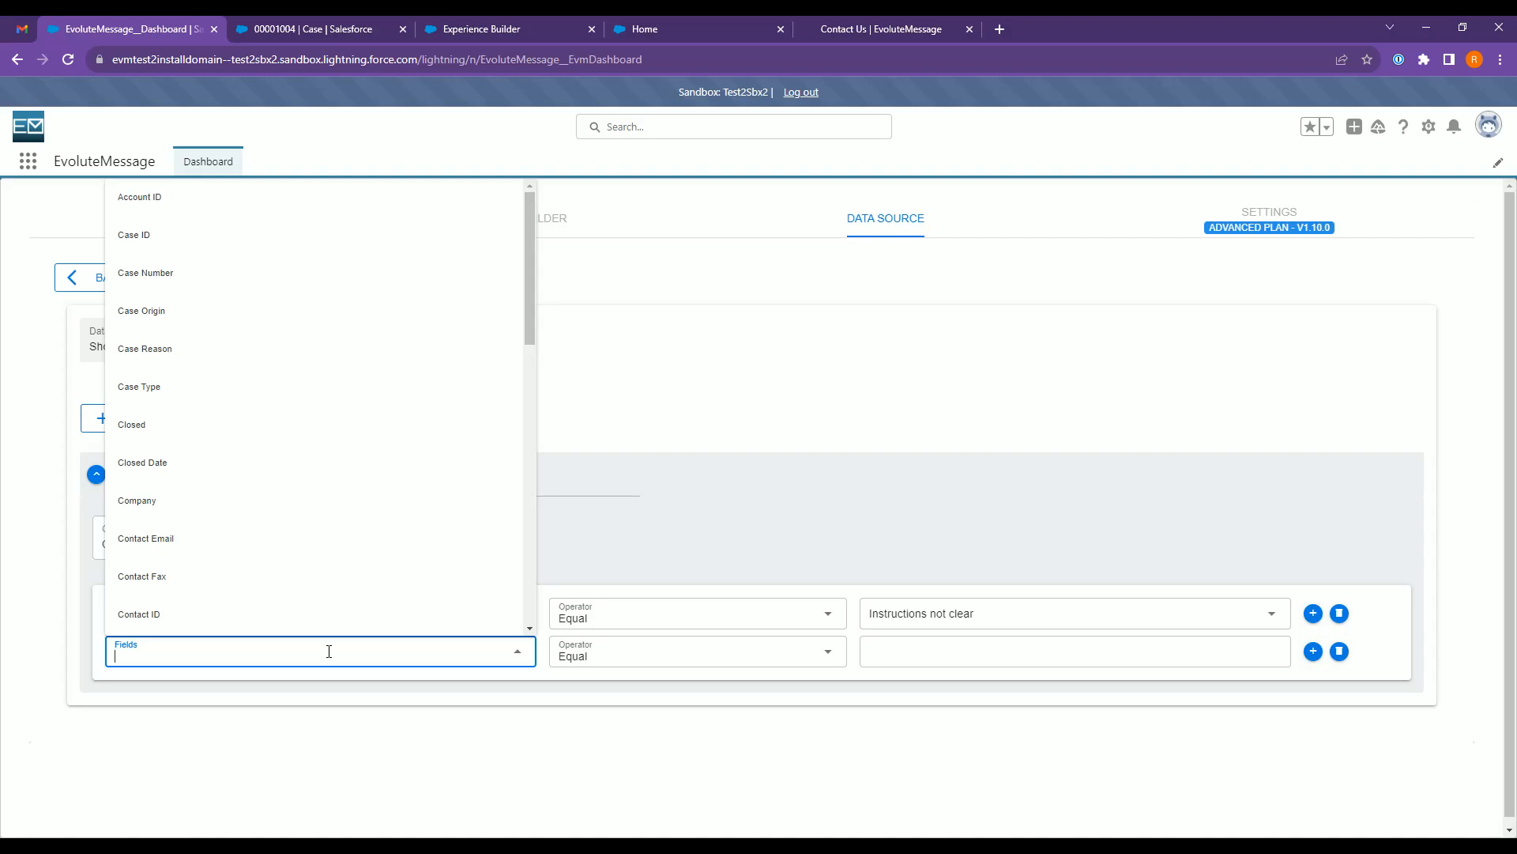
text(contact)
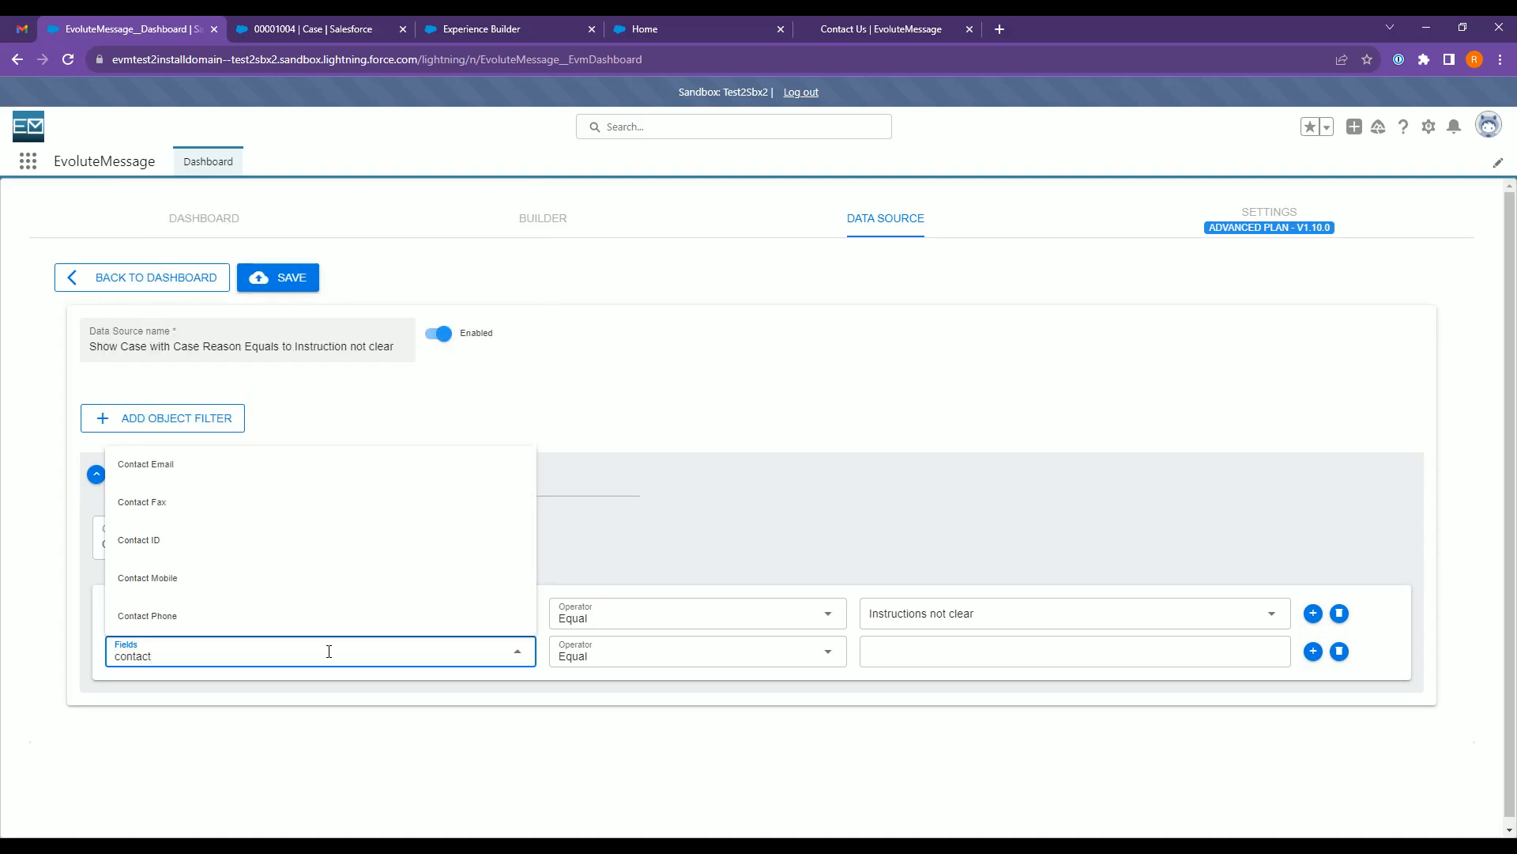
click(192, 538)
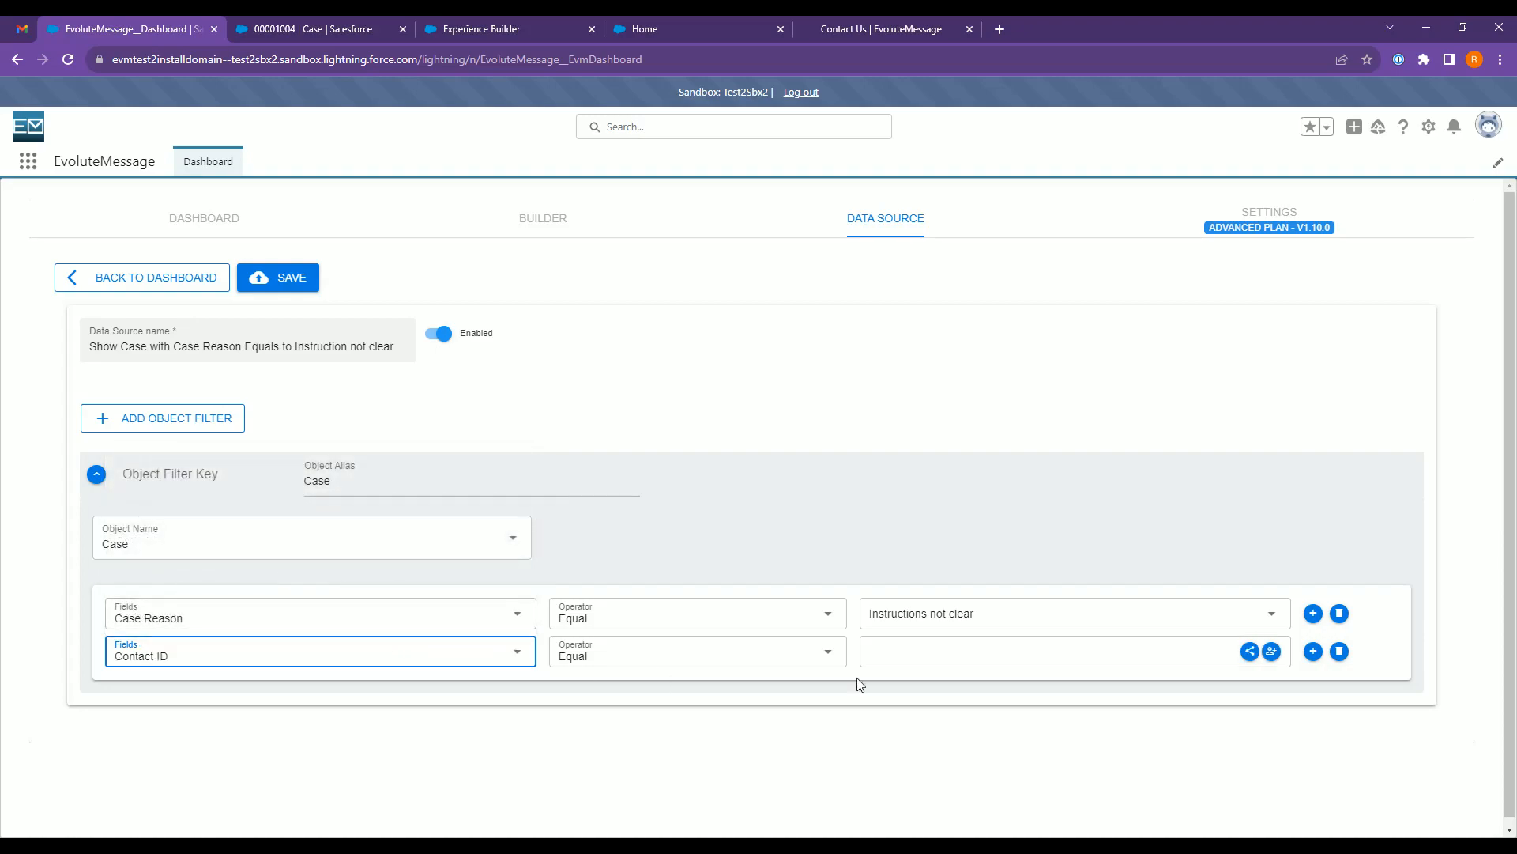
click(1272, 651)
click(1000, 662)
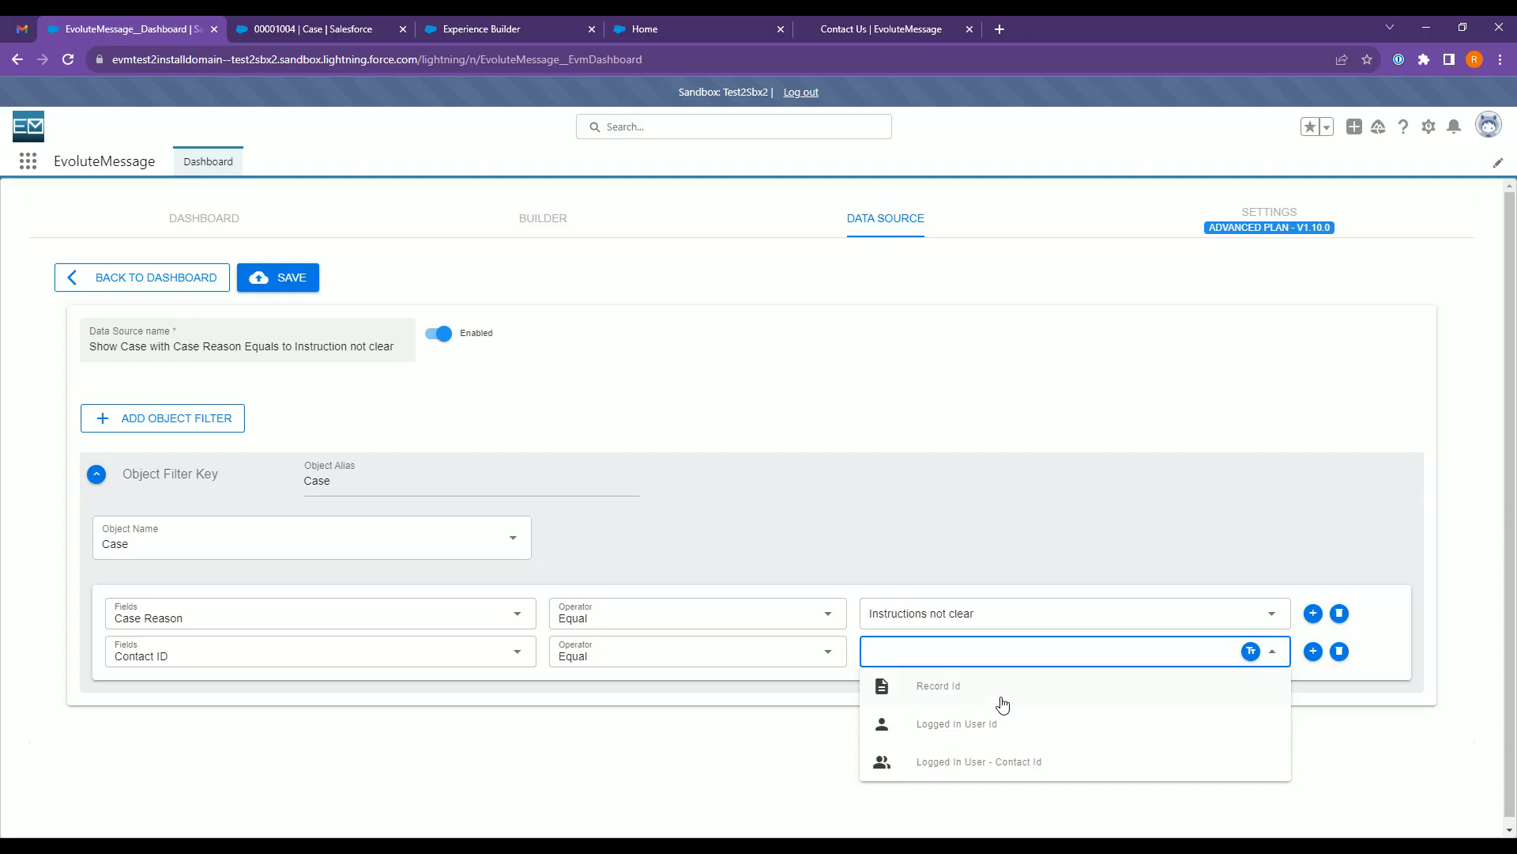
click(1027, 765)
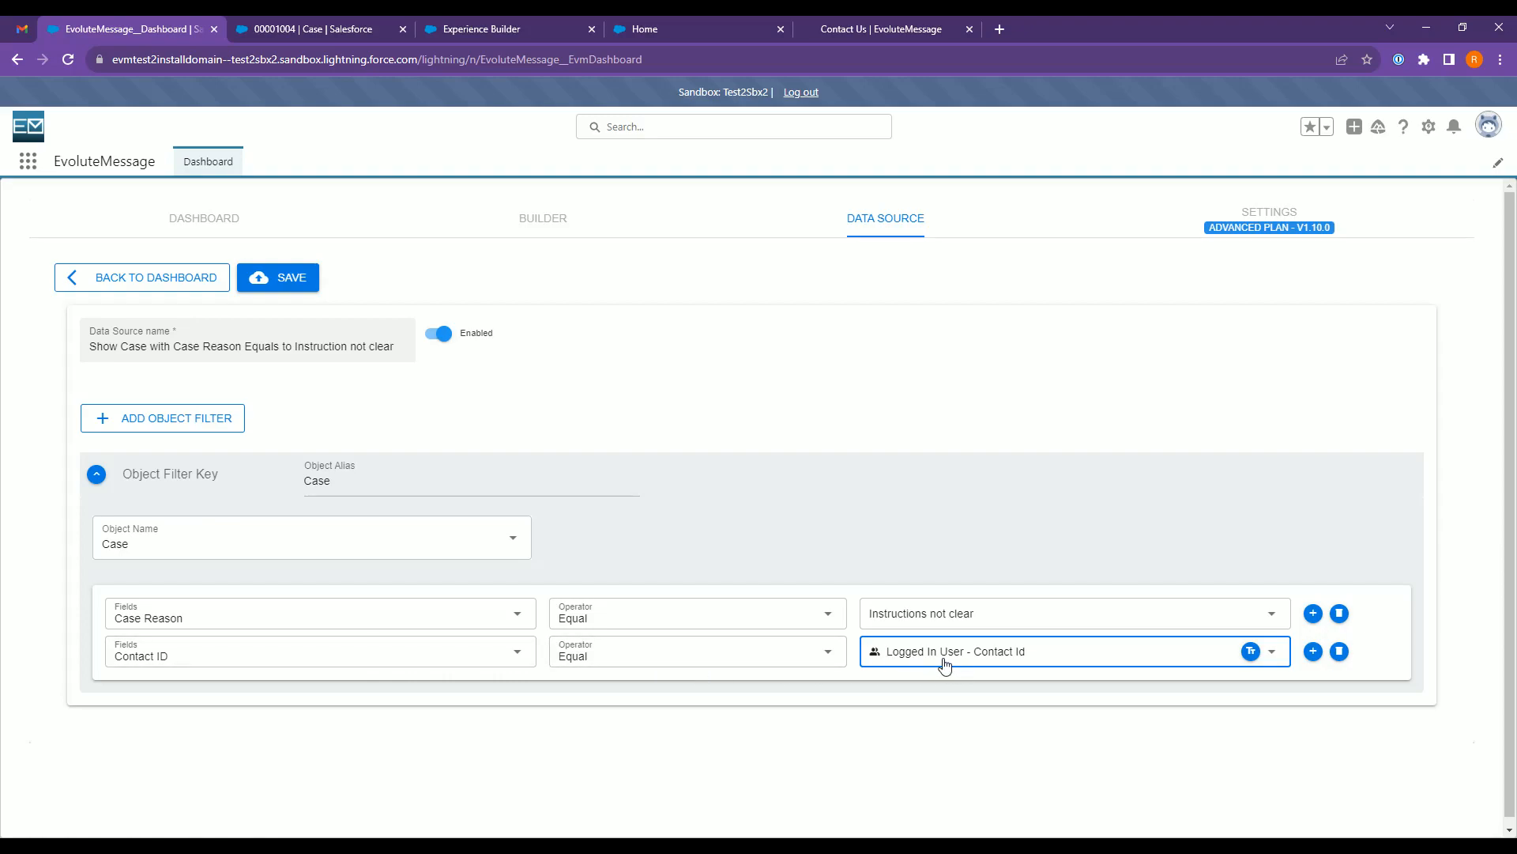
- Save the data source, return to the data source list and dismiss the notification
click(267, 282)
click(283, 278)
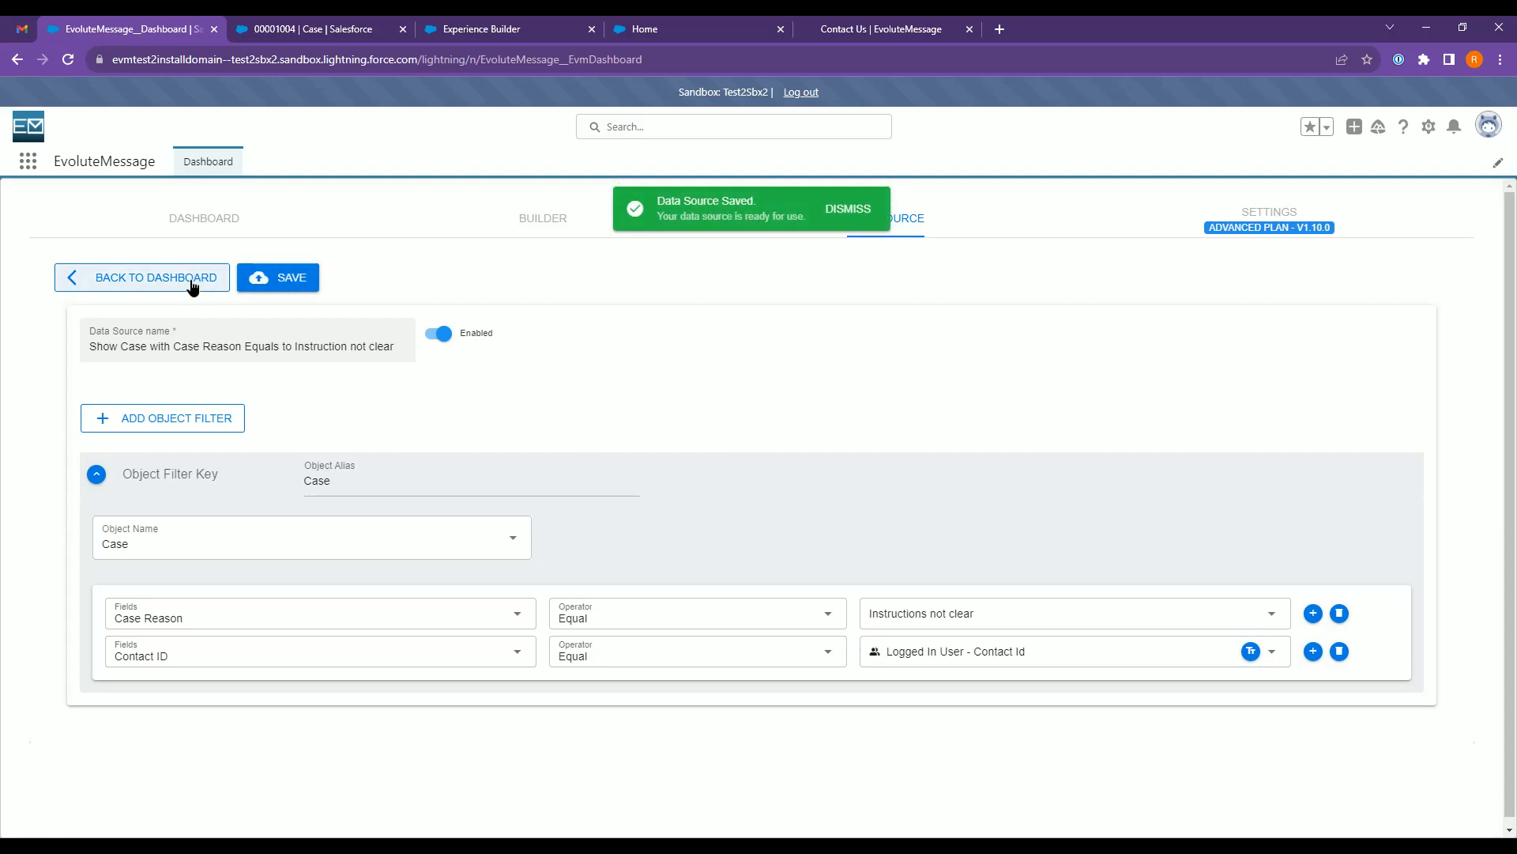
click(192, 281)
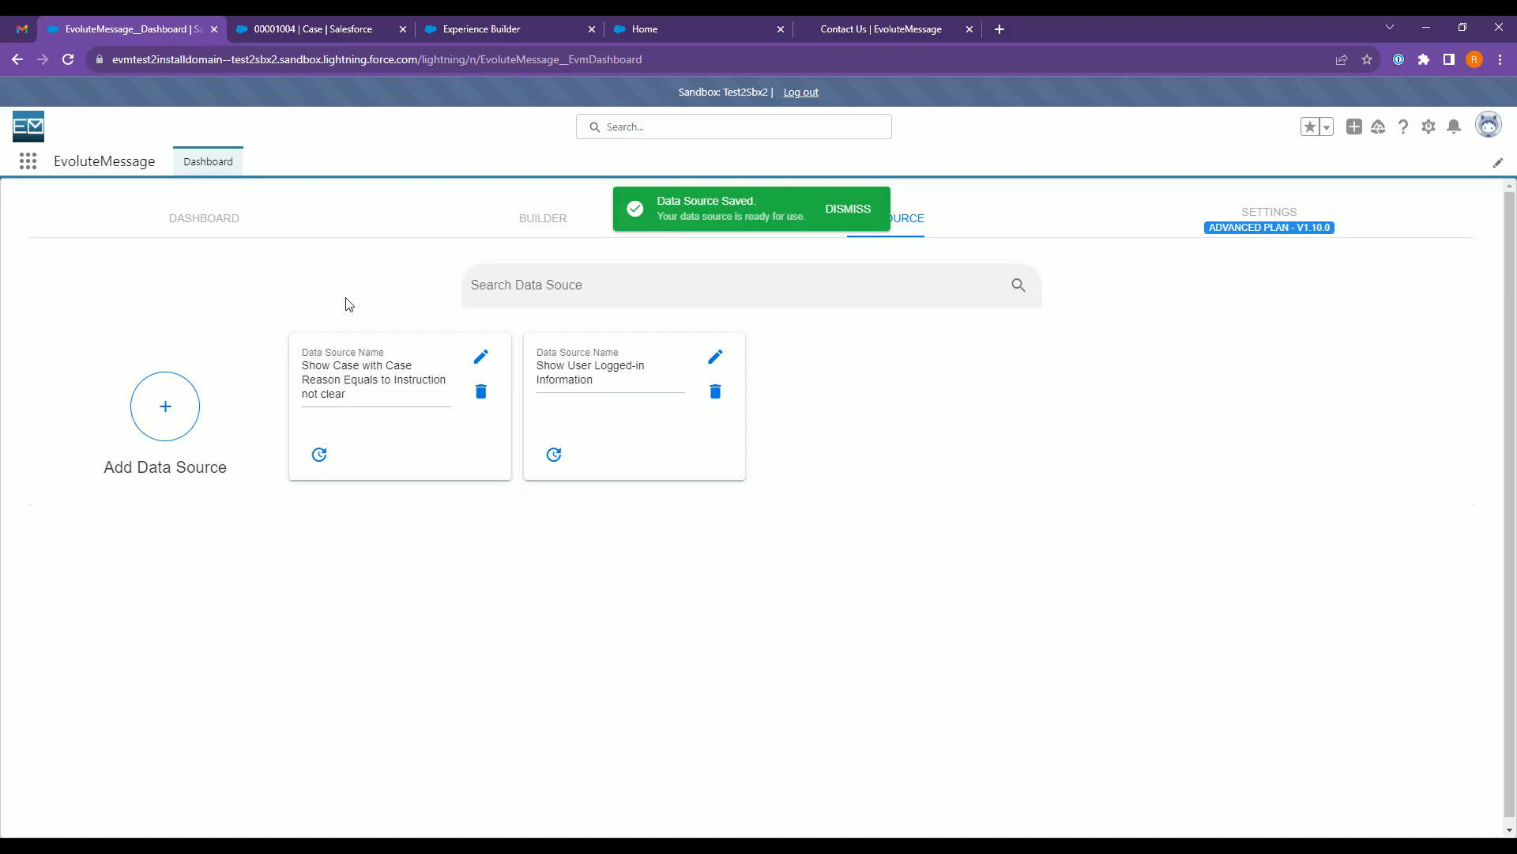
click(848, 209)
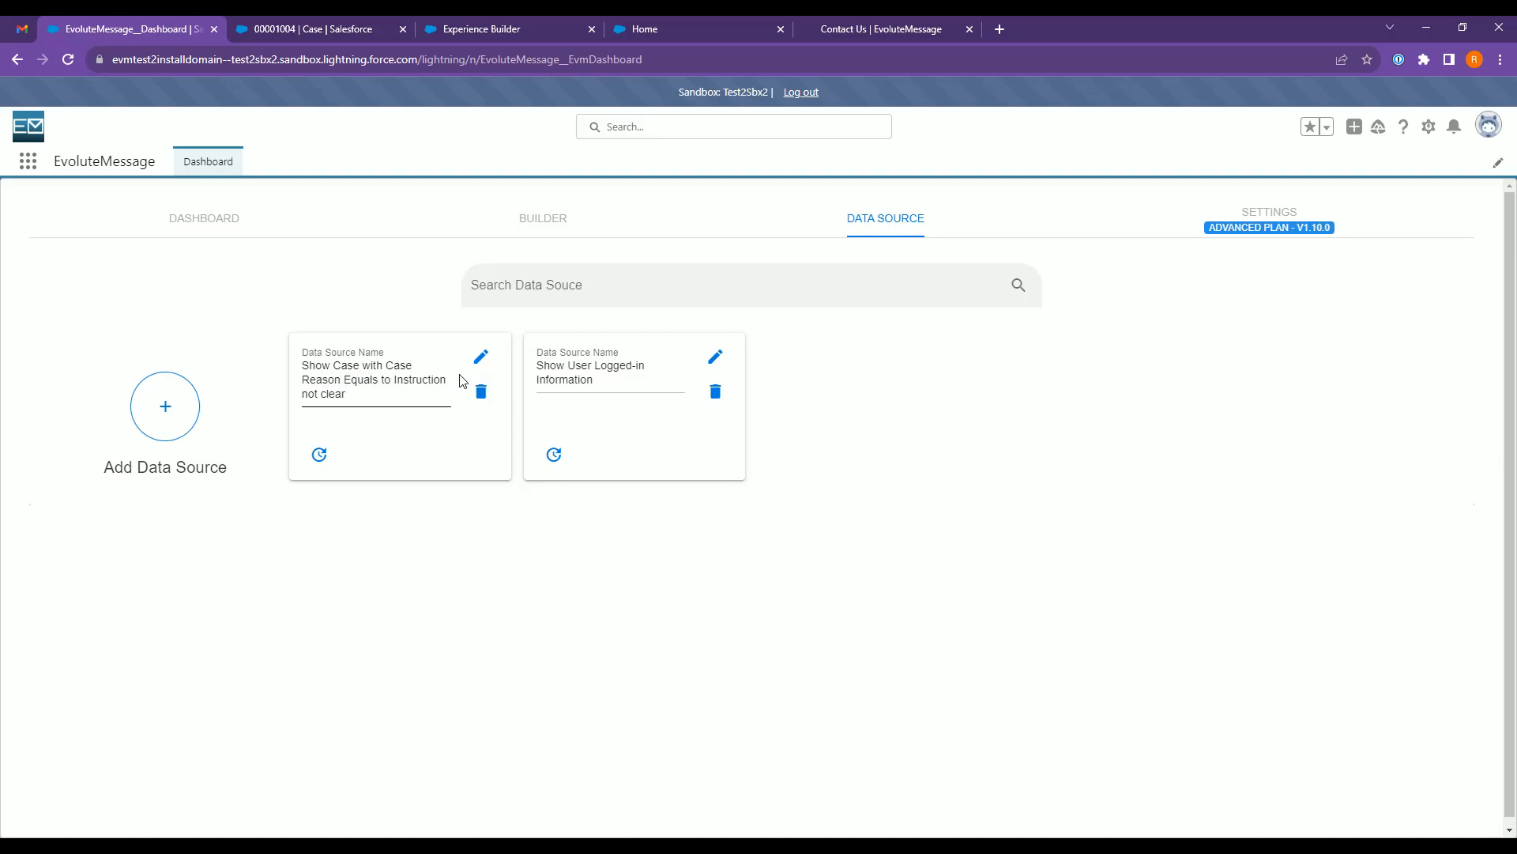
- Edit the "Need to update Case - Digital Experience" message and set its Data Source Prefill to "Show Case with Case Reason Equals to Instruction not clear"
click(221, 222)
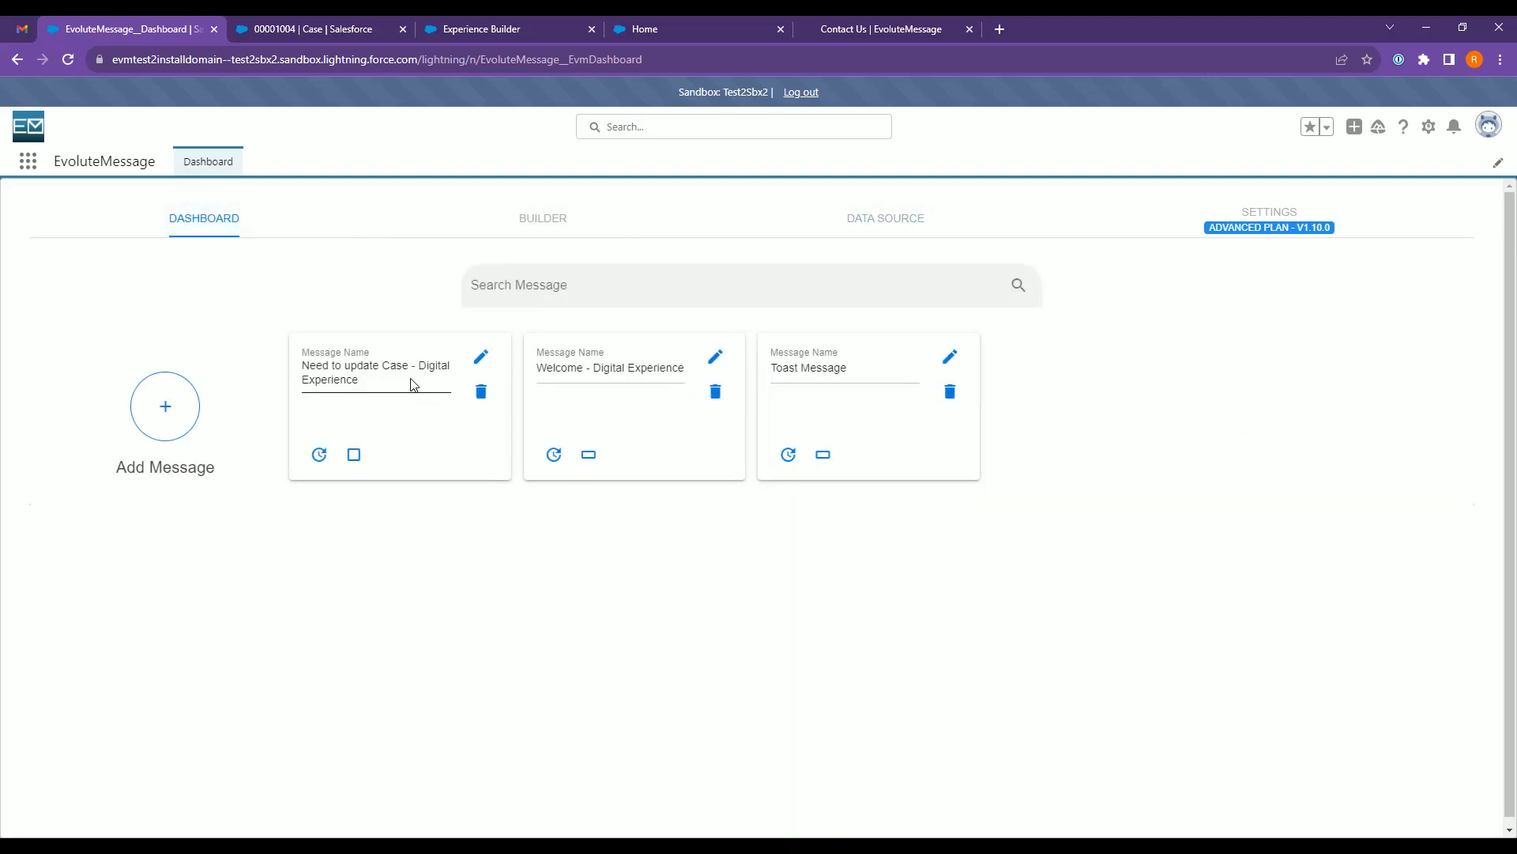
click(480, 357)
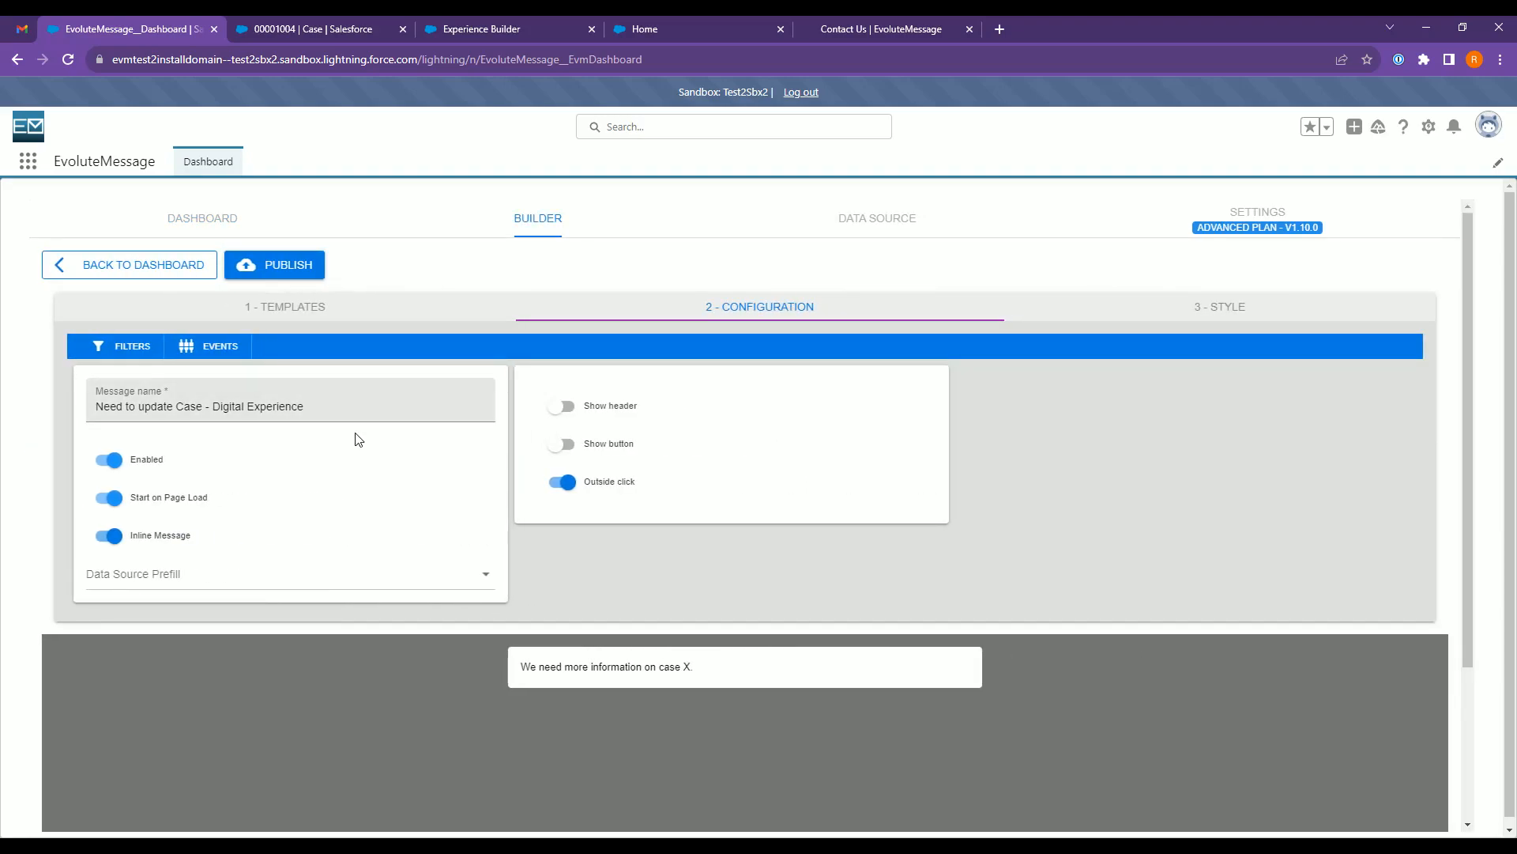
click(227, 573)
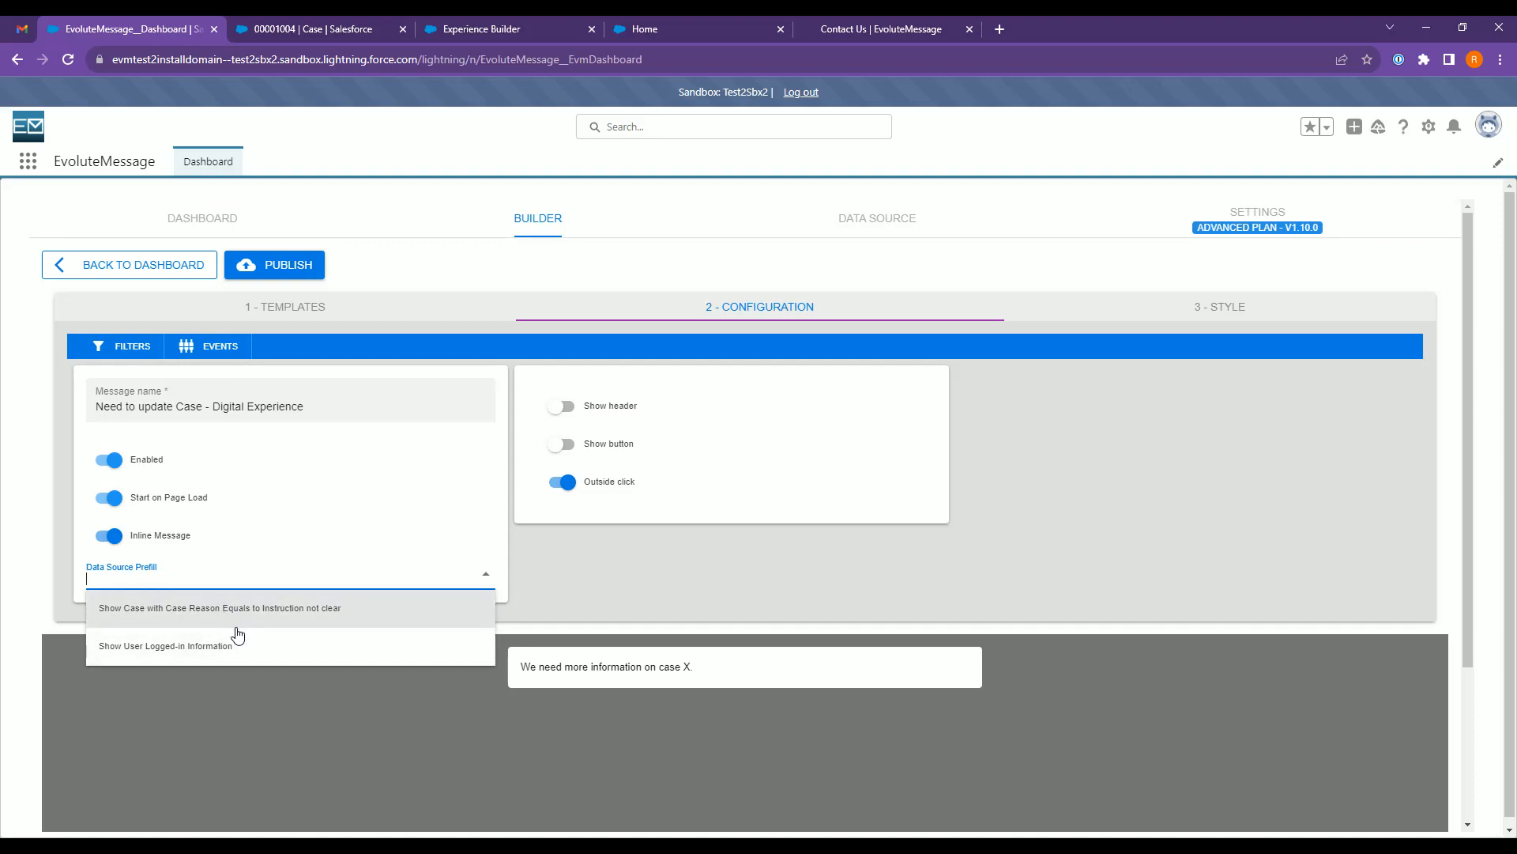
click(245, 615)
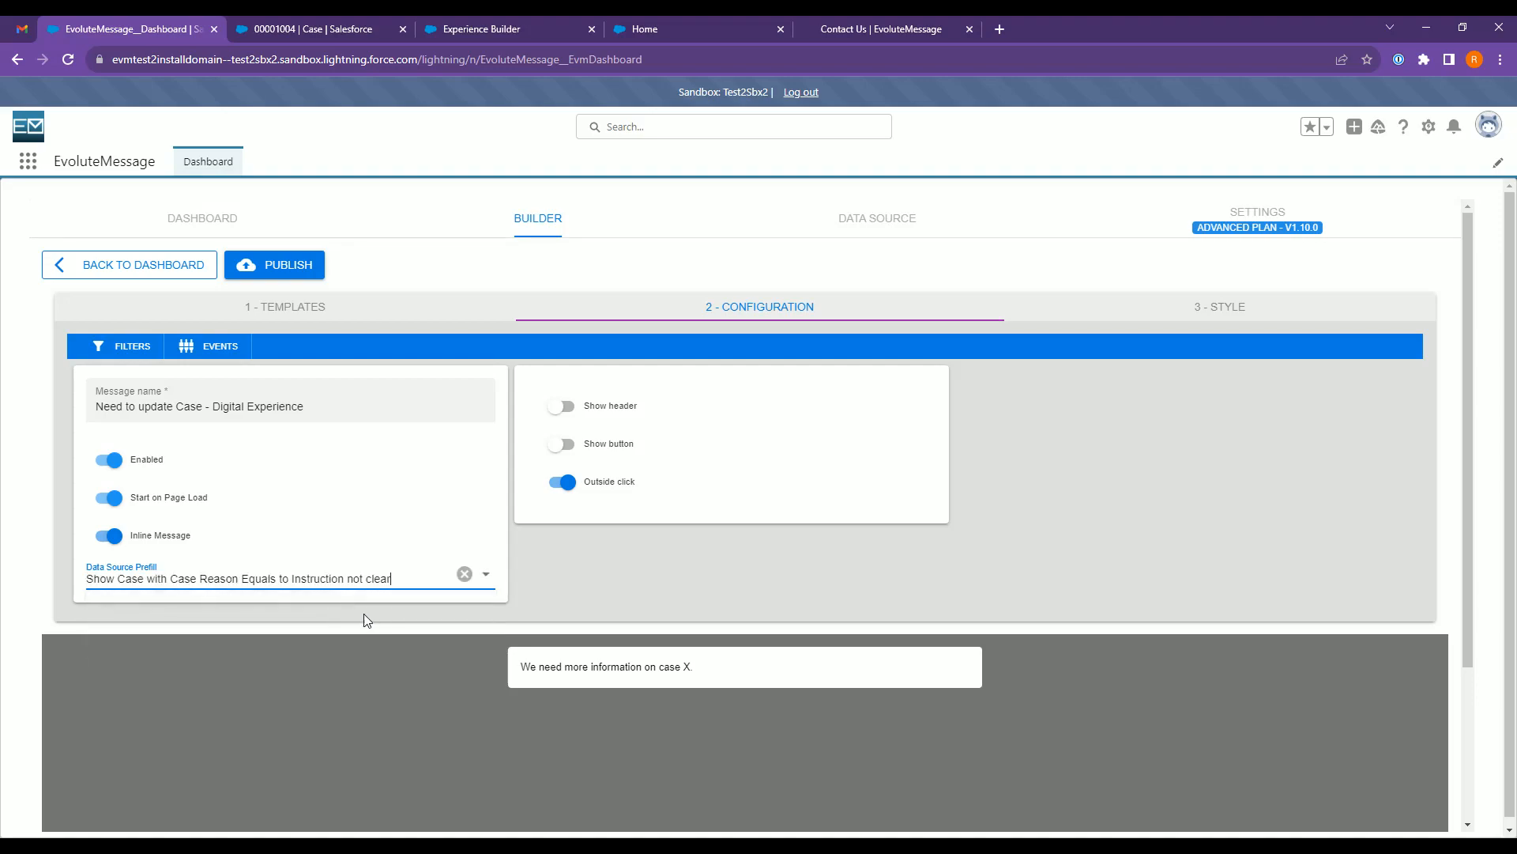
- Open the message text for editing, delete the placeholder X and check which number identifies the case on its Salesforce record
double_click(685, 671)
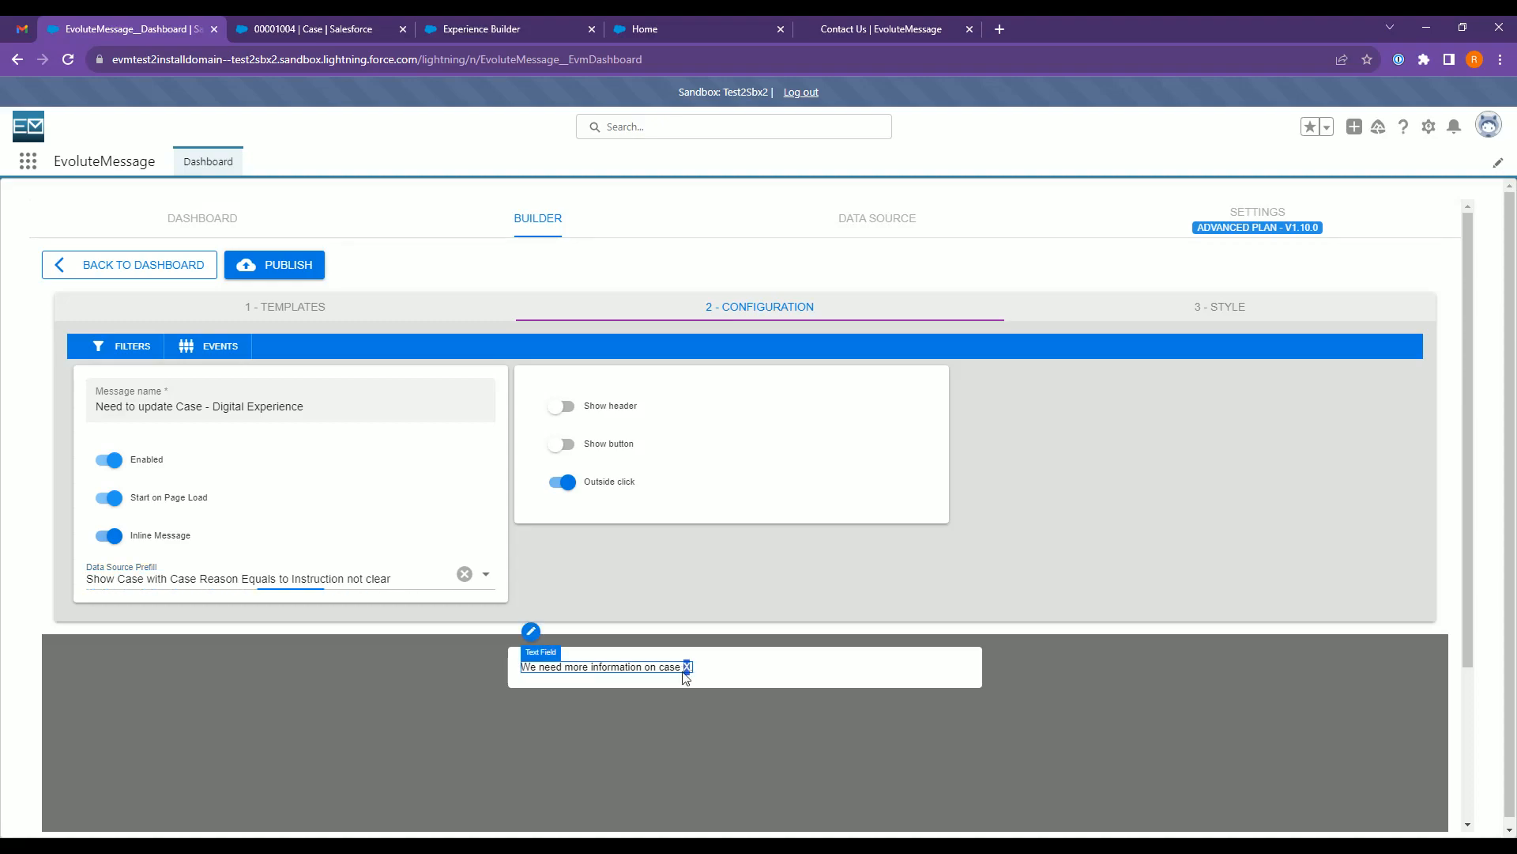
double_click(709, 528)
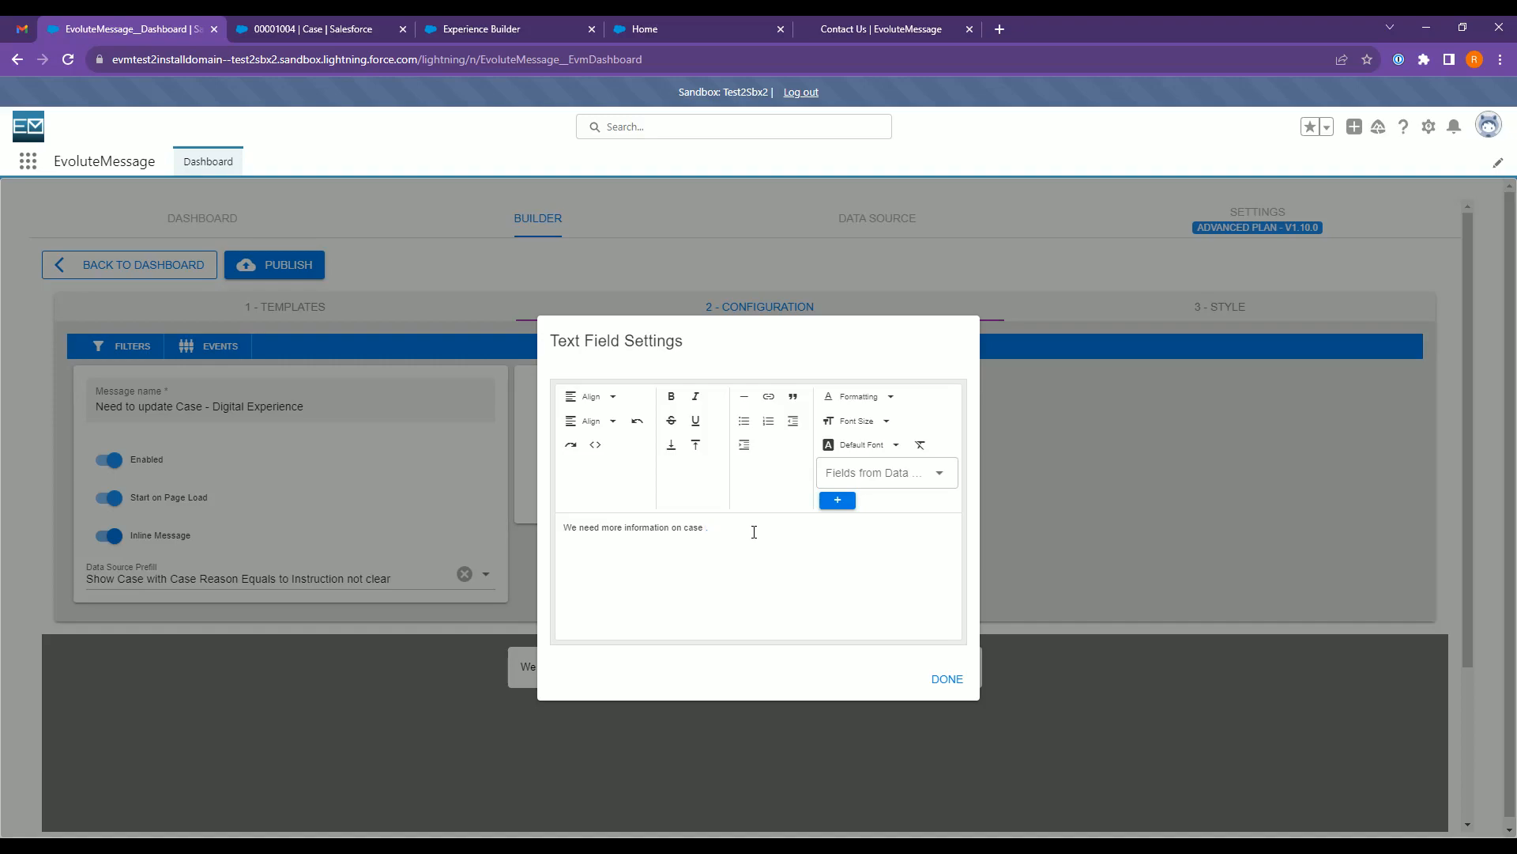
click(840, 474)
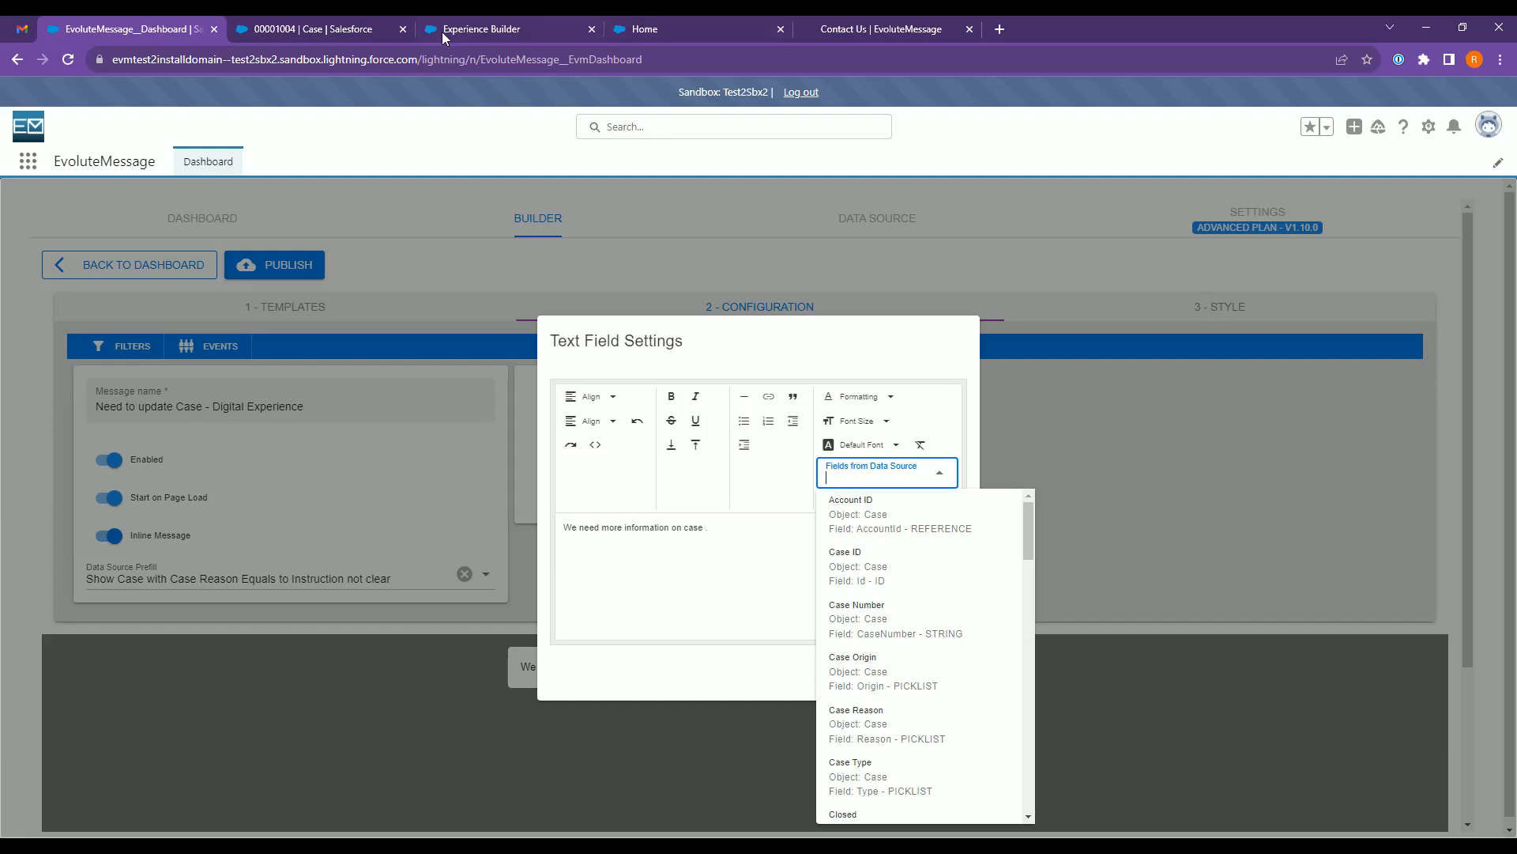
click(317, 24)
click(480, 24)
click(316, 27)
scroll(189, 343, up, 1)
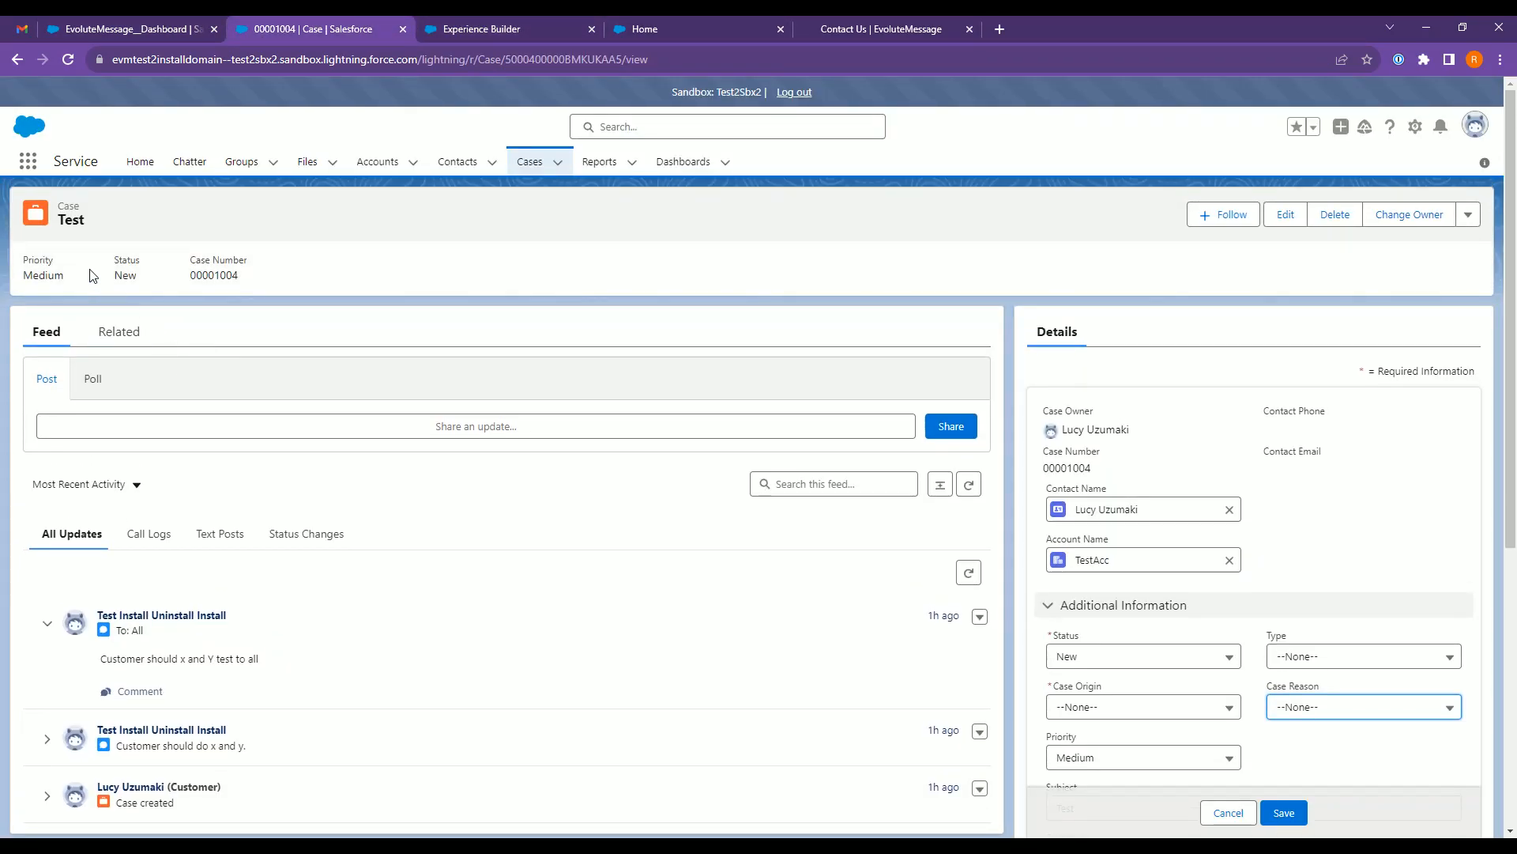
- Insert the Case Number data source field after "We need more information on case" in the message text
click(150, 25)
click(892, 473)
text(ca)
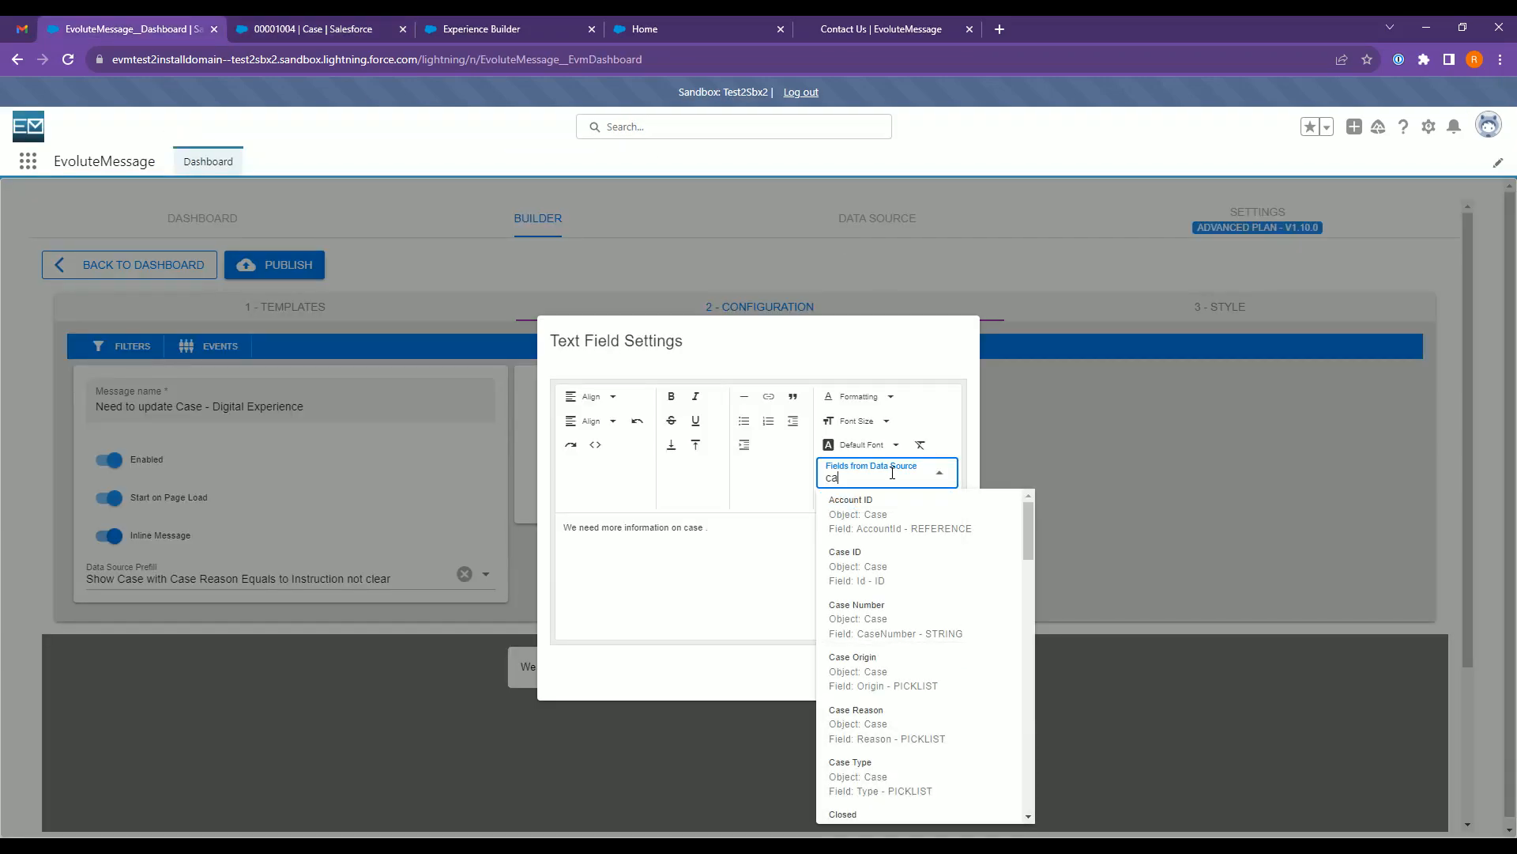
text(se)
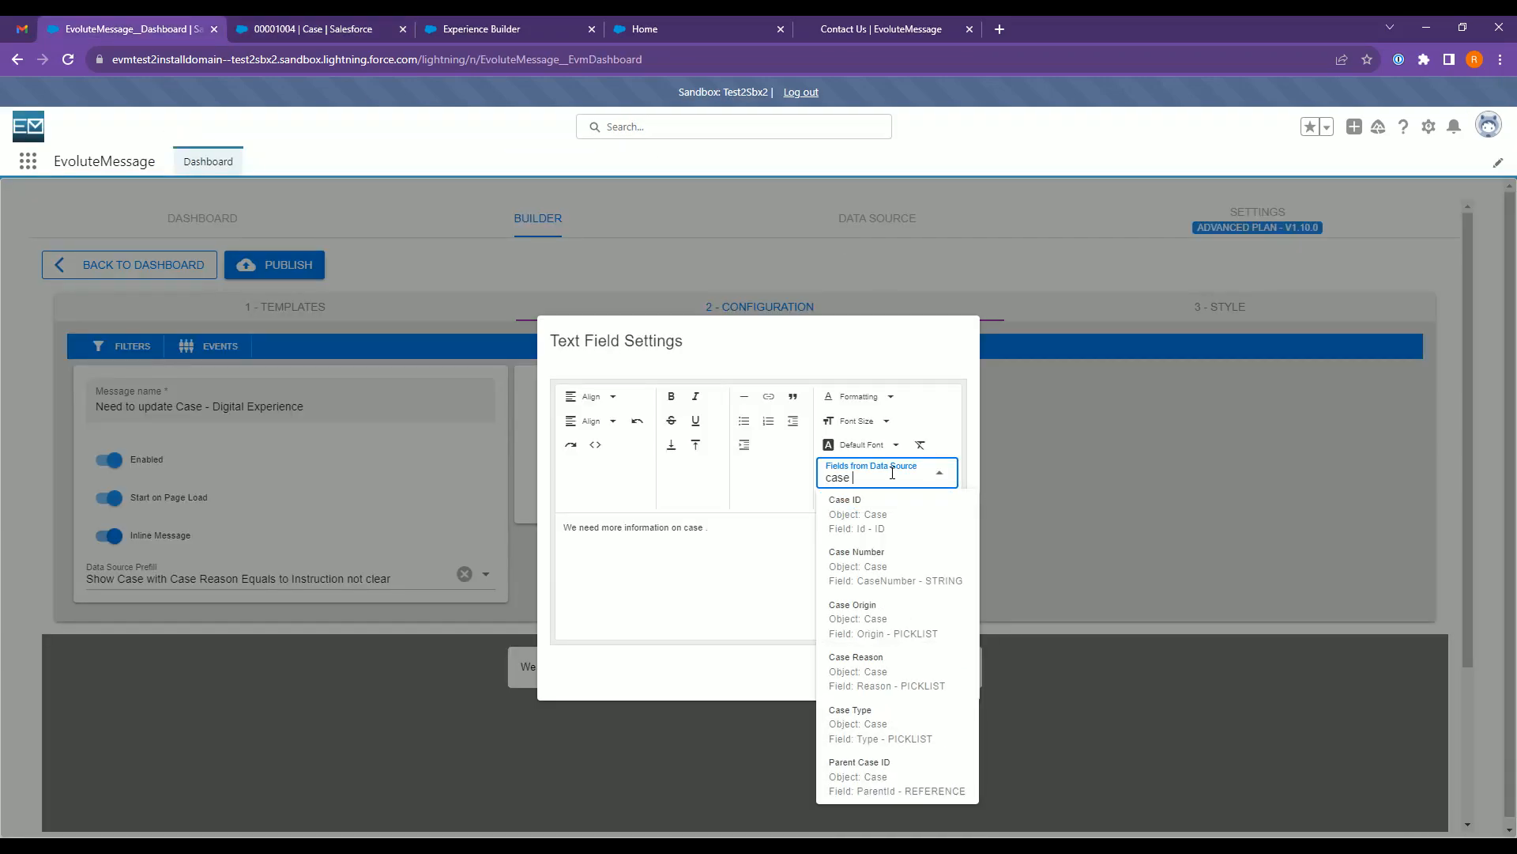
click(893, 567)
click(705, 530)
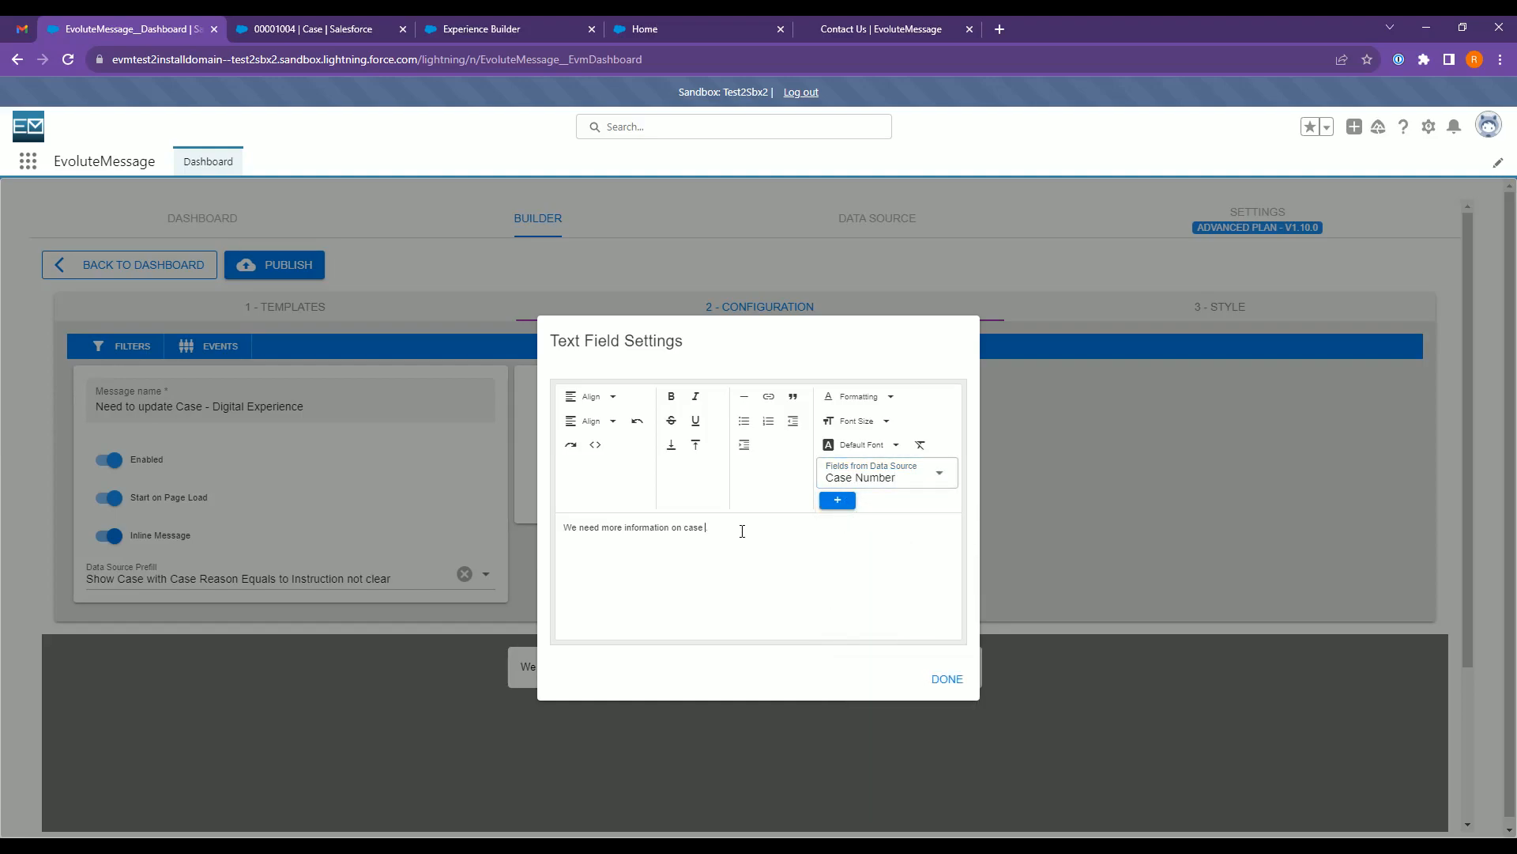
click(837, 500)
- Open the listed case from the customer portal home page and copy its URL path from /CustomerAccountPortal onward
click(338, 31)
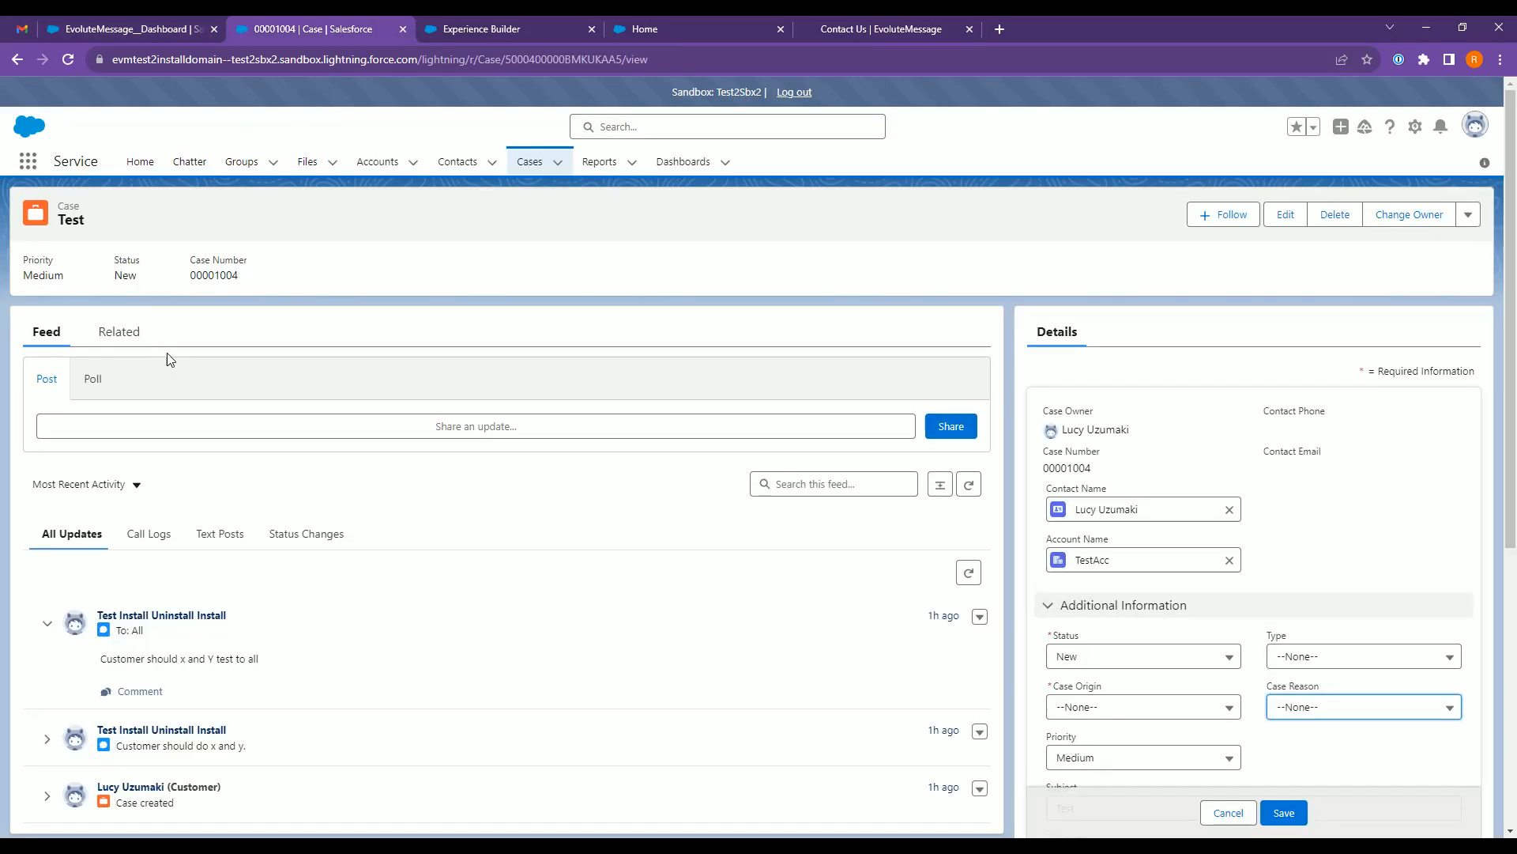
click(516, 28)
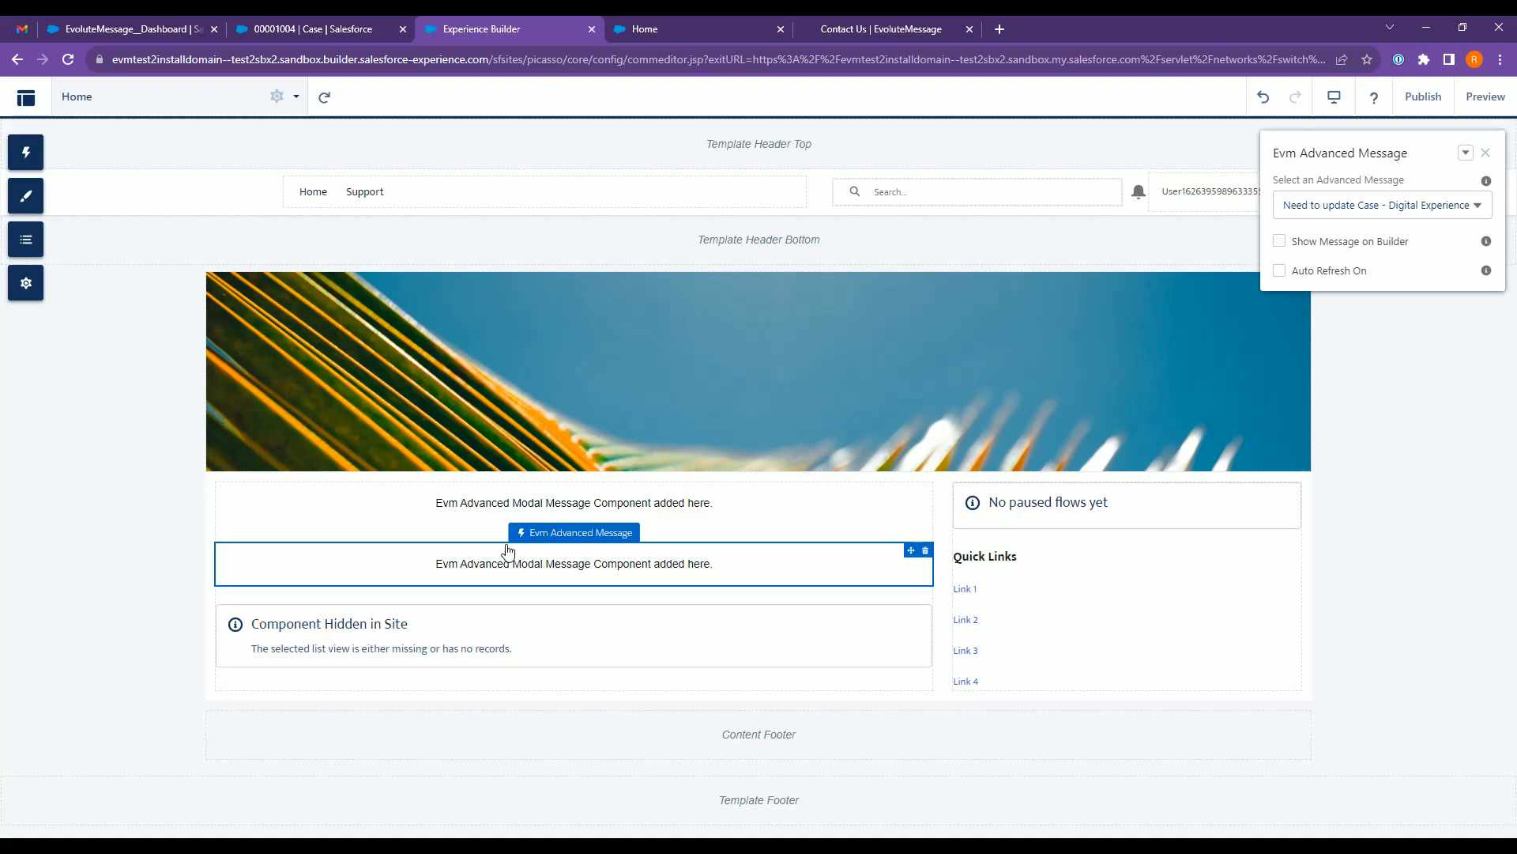
click(699, 30)
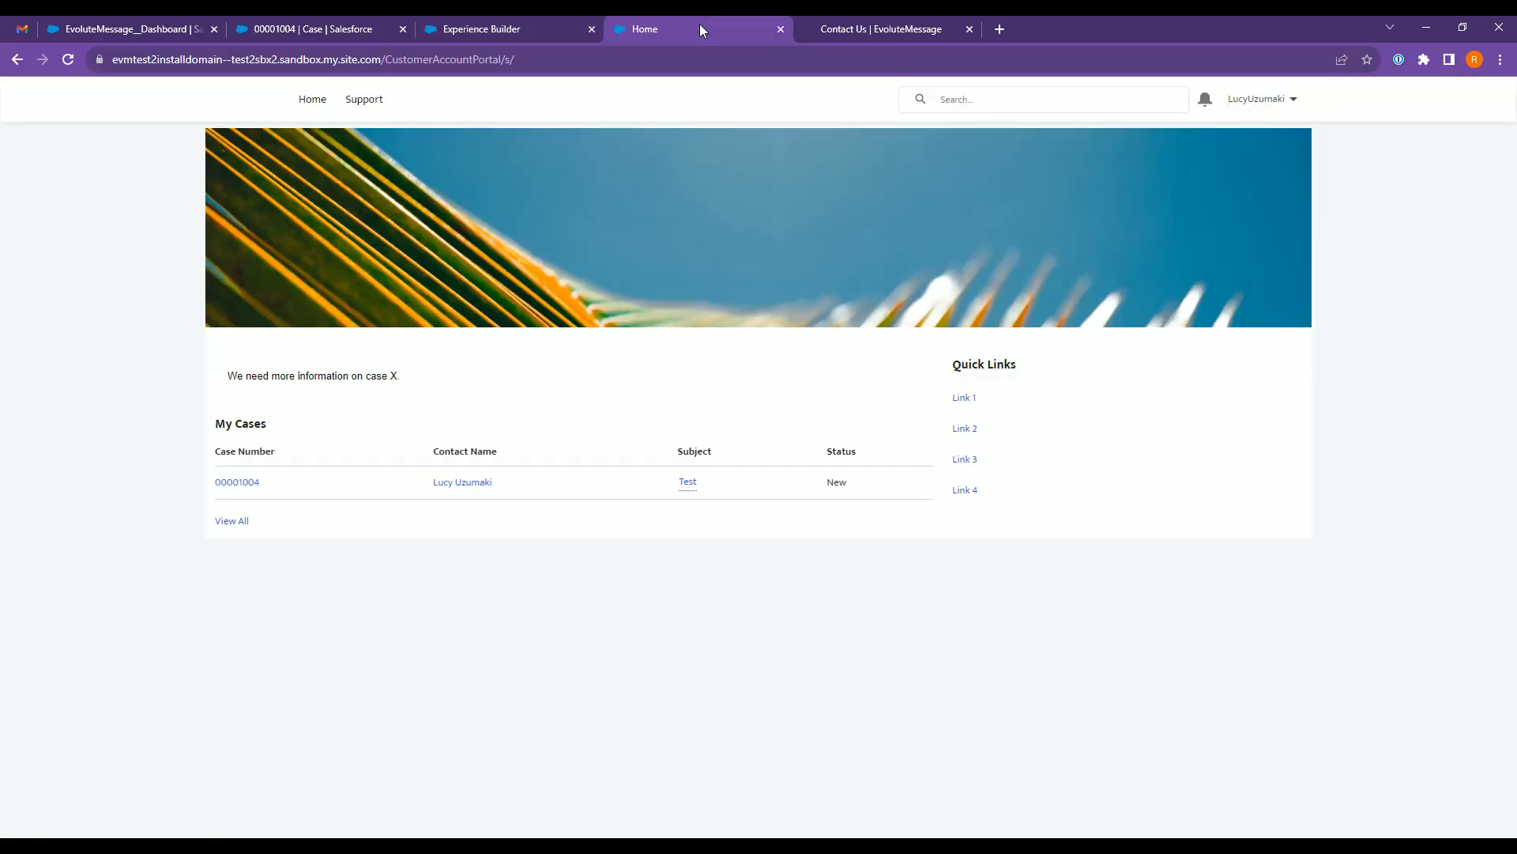
click(247, 483)
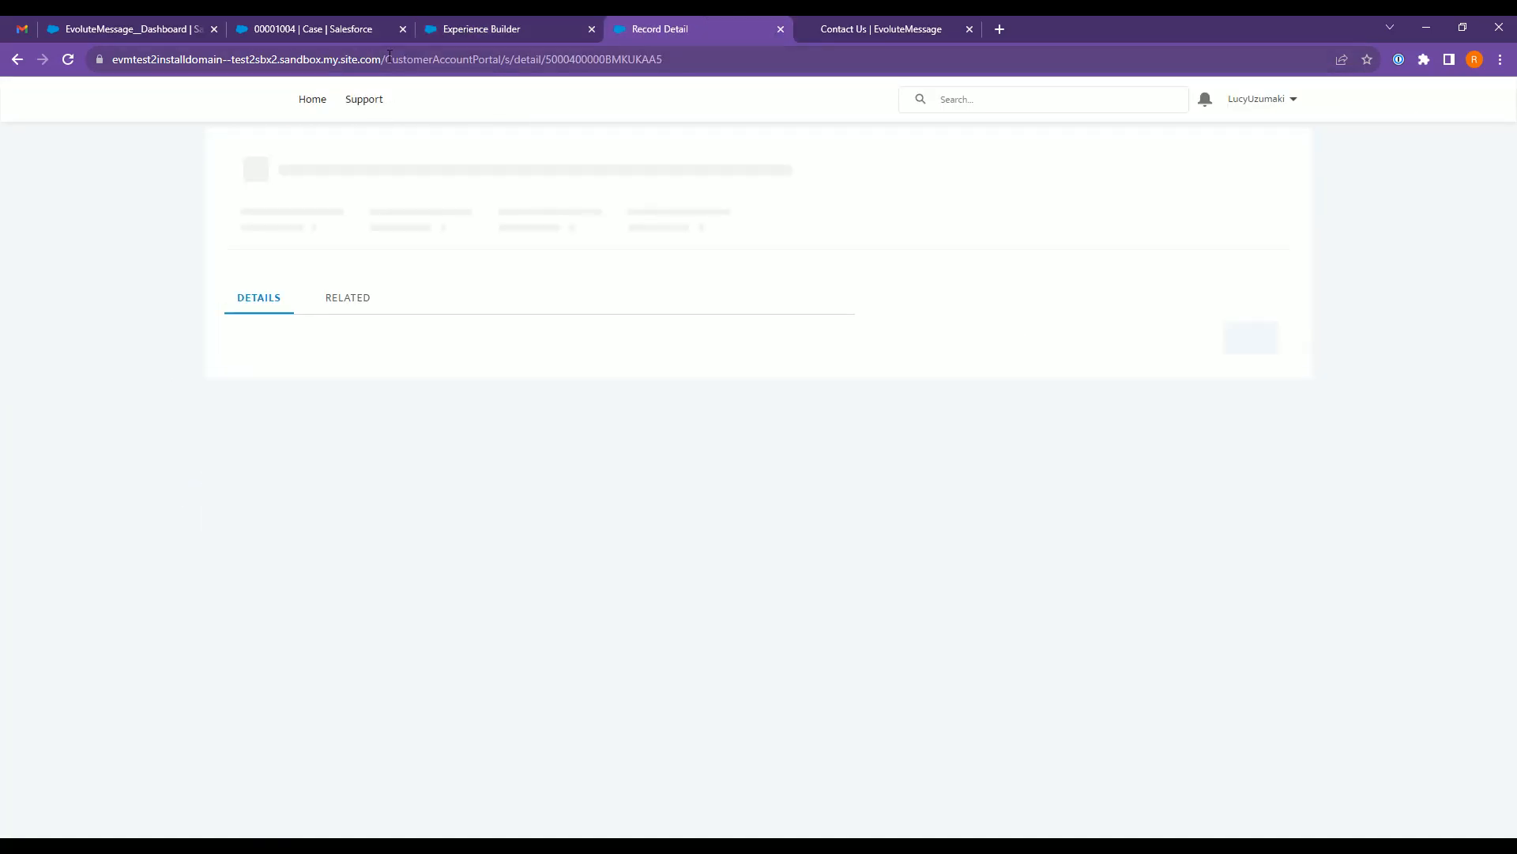
drag(383, 59, 665, 51)
key(ctrl+c)
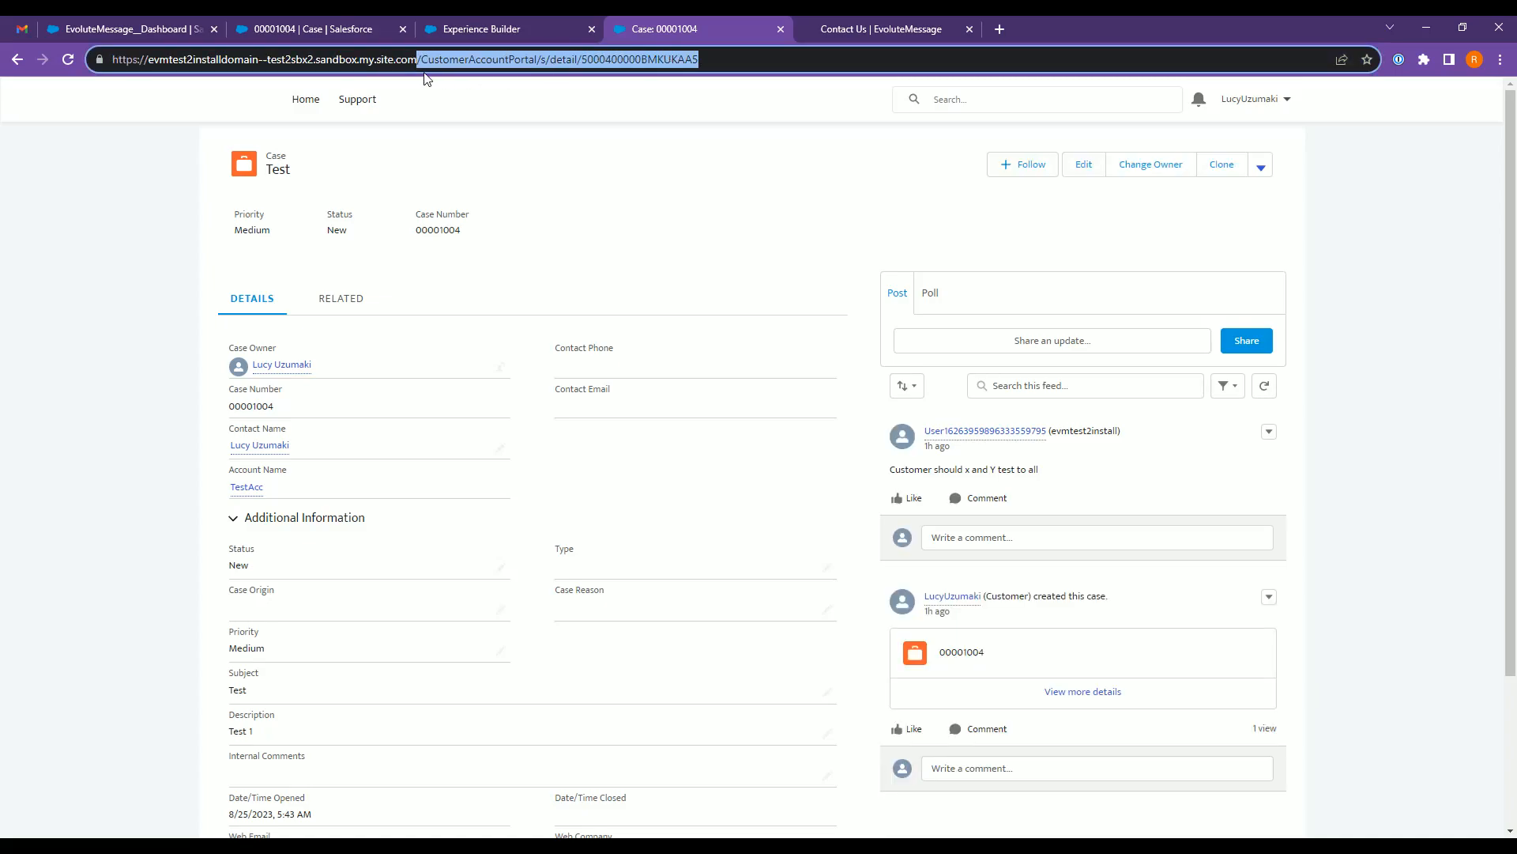
- Turn the Case Number placeholder in the message text into a link and enter /CustomerAccountPortal/s/detail/ as its URL
click(131, 30)
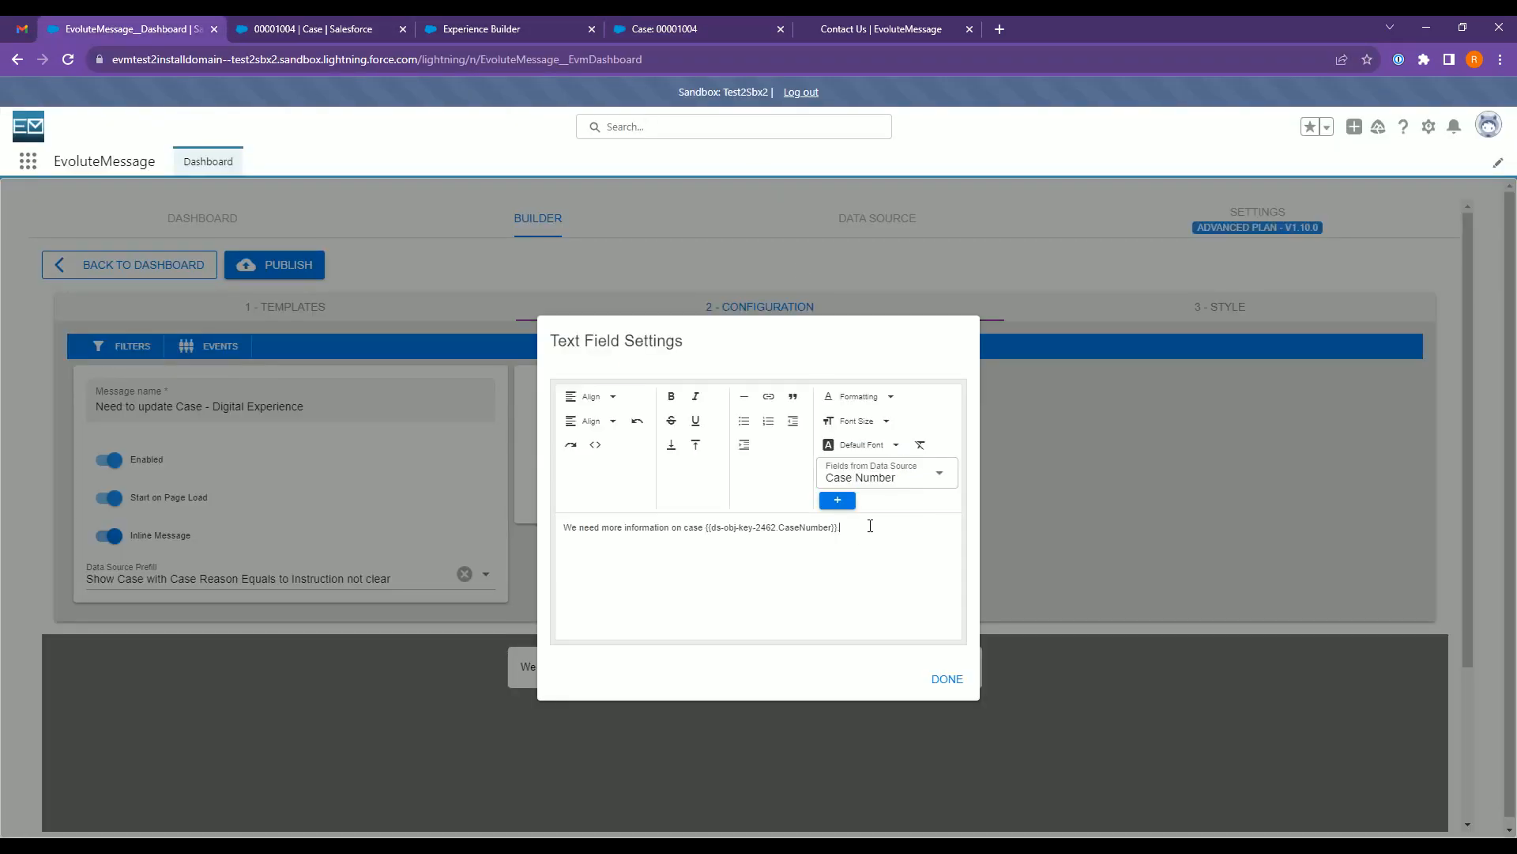
drag(839, 527, 717, 527)
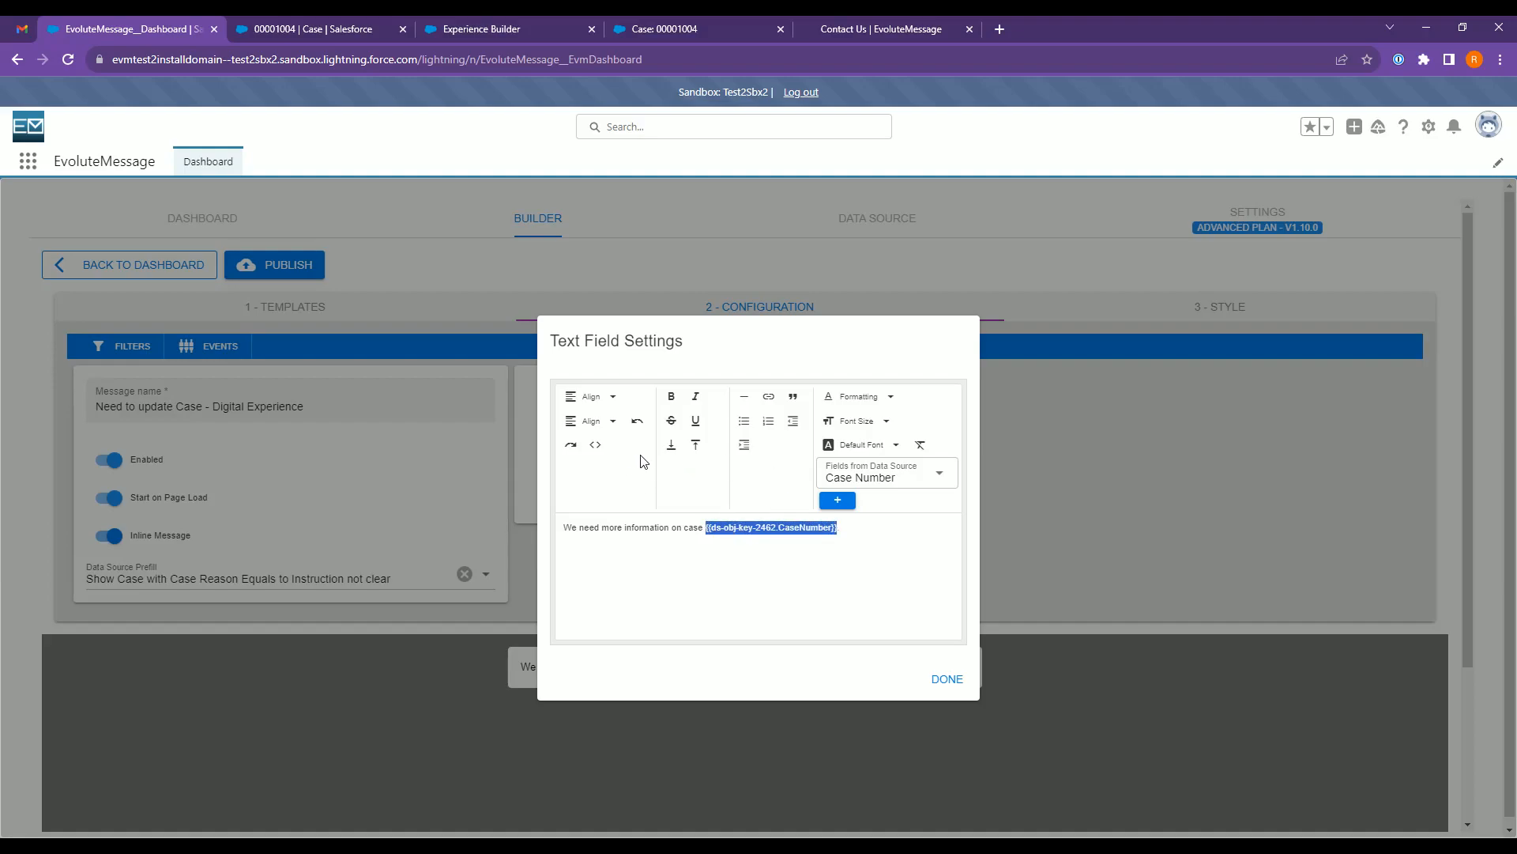
click(768, 396)
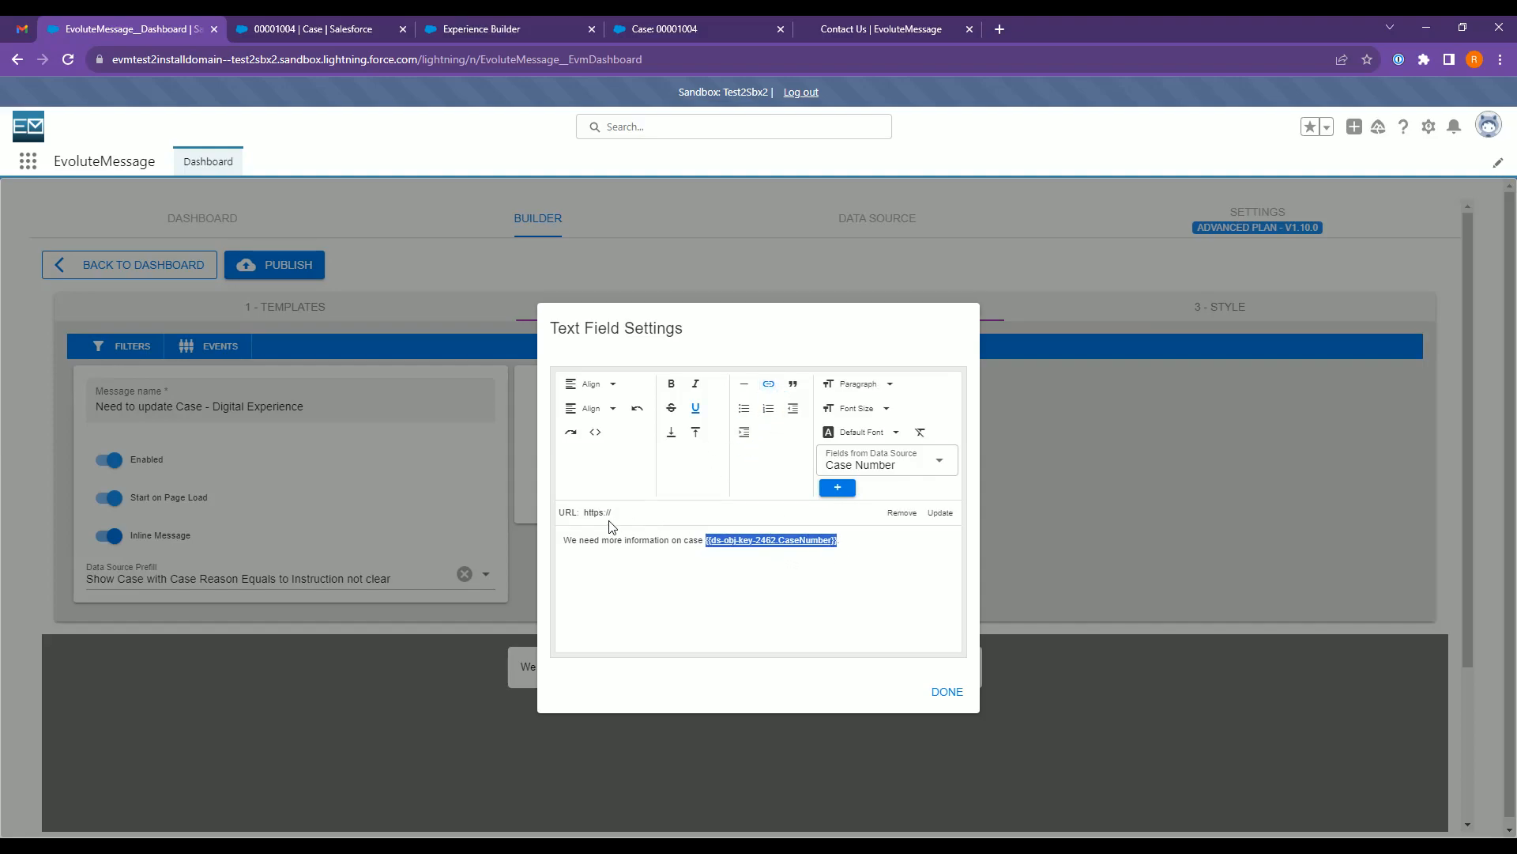
click(697, 509)
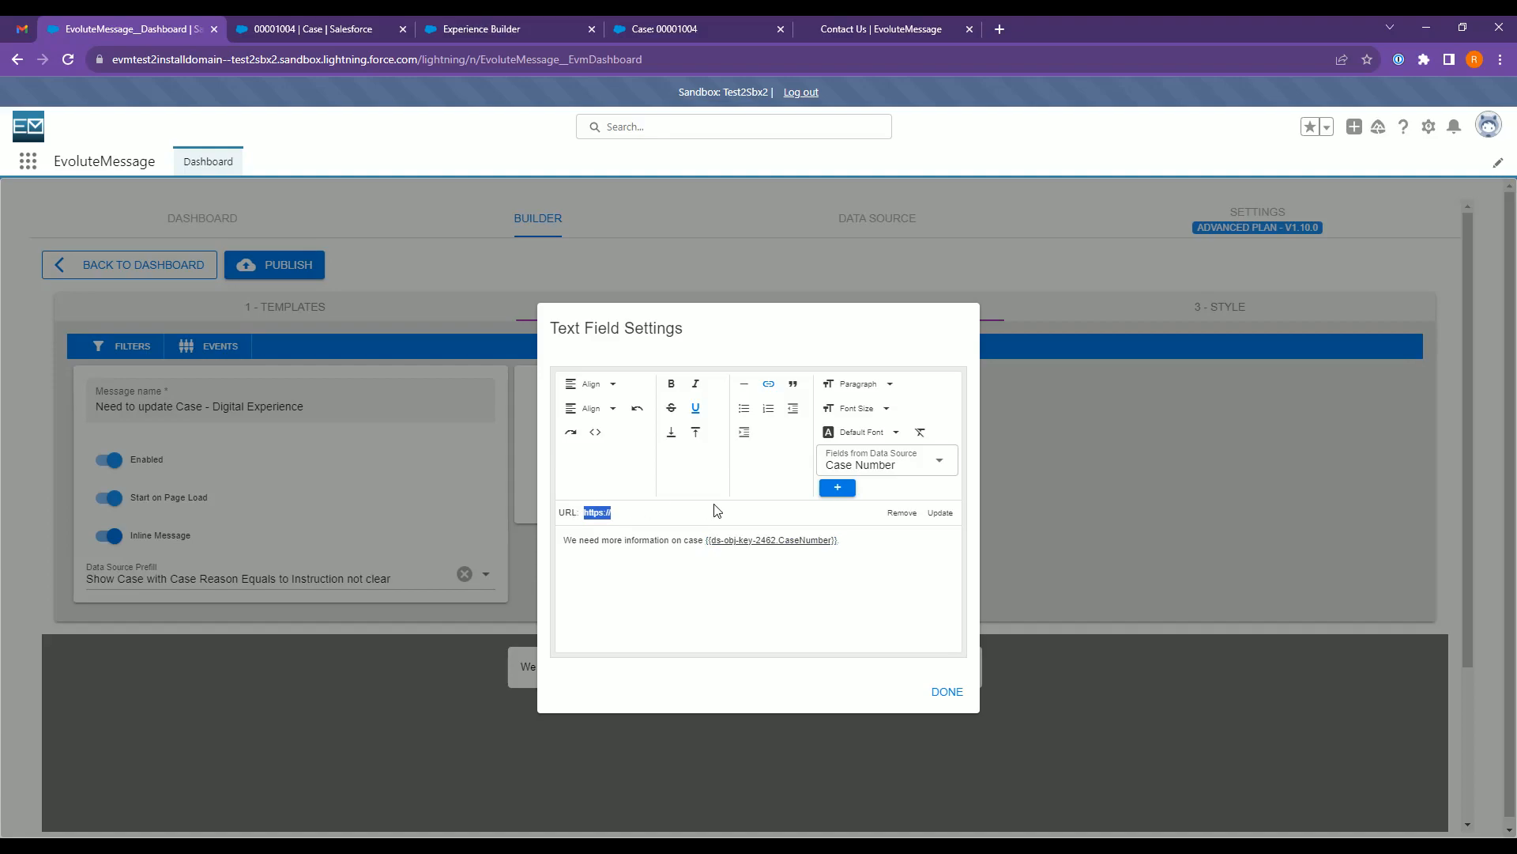
key(ctrl+v)
double_click(768, 512)
key(BackSpace)
drag(704, 540, 836, 540)
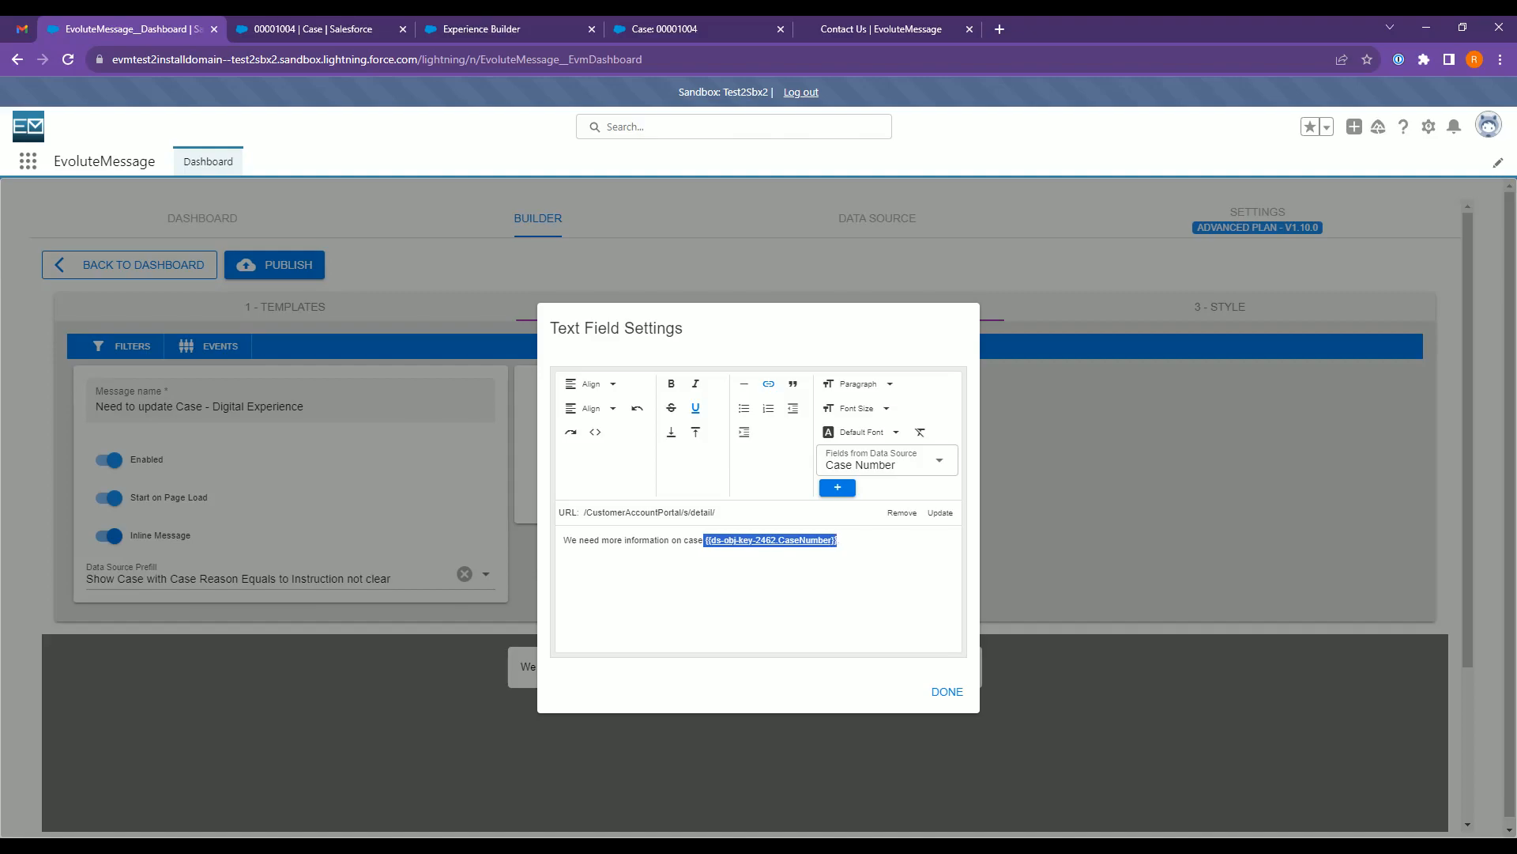
click(845, 530)
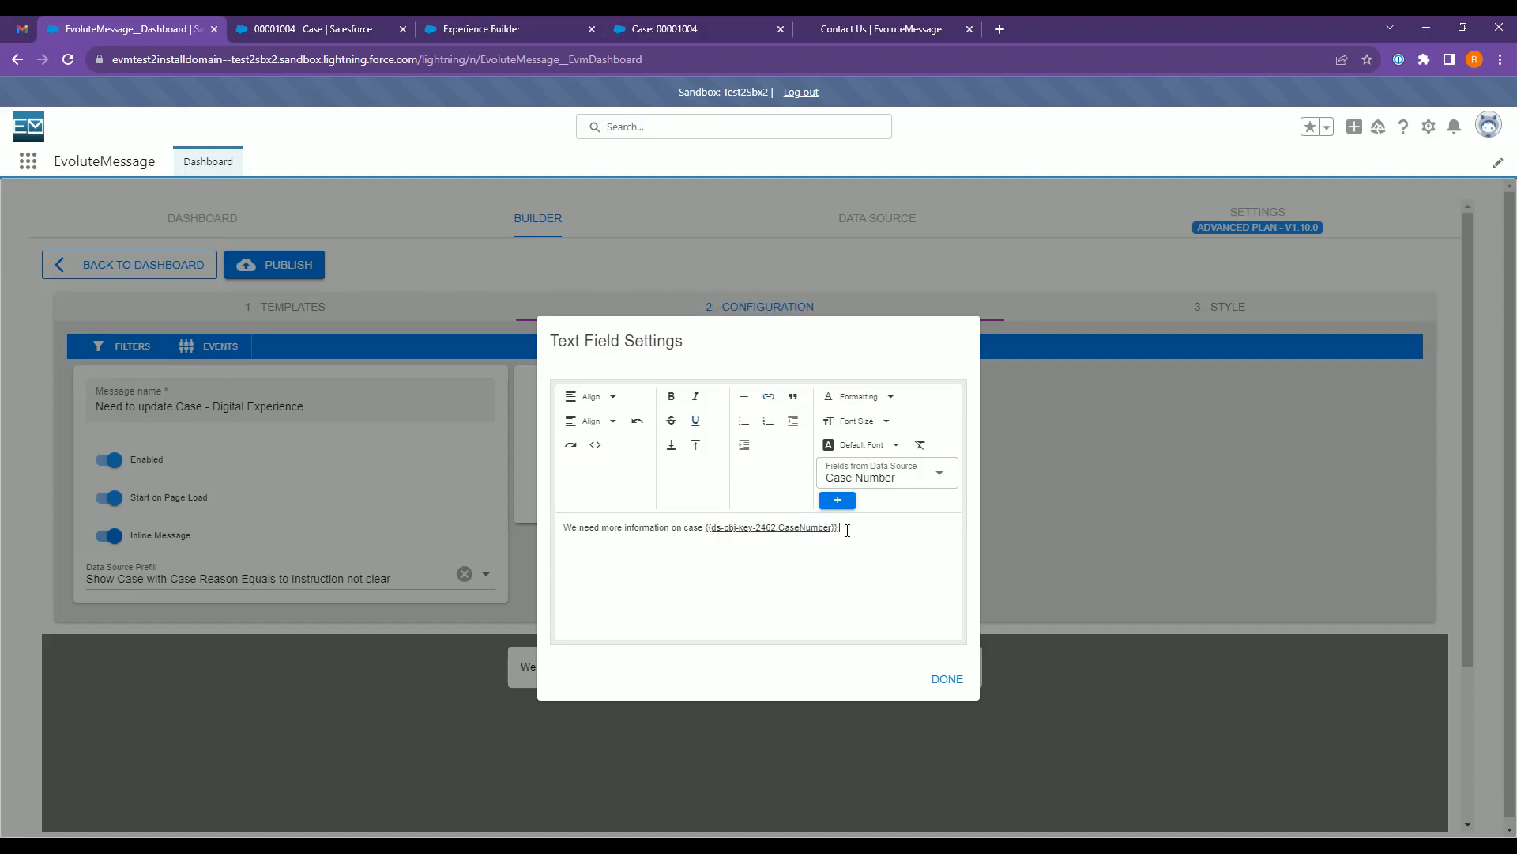
- Set the Case Number placeholder's link URL to /{{ds-obj-key-2462.id}} and update the link
drag(840, 528, 709, 528)
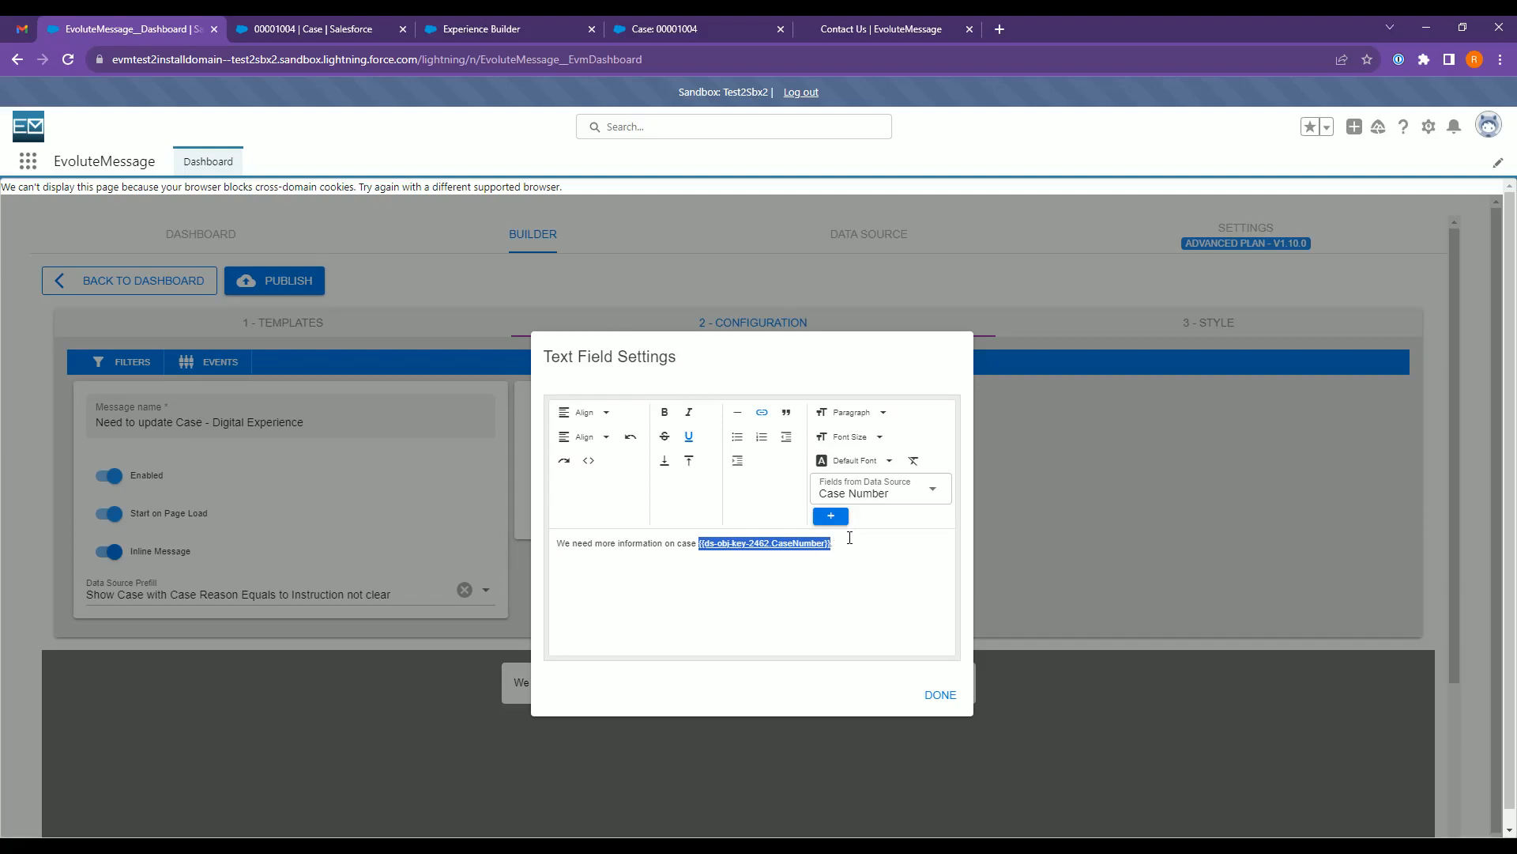
click(763, 412)
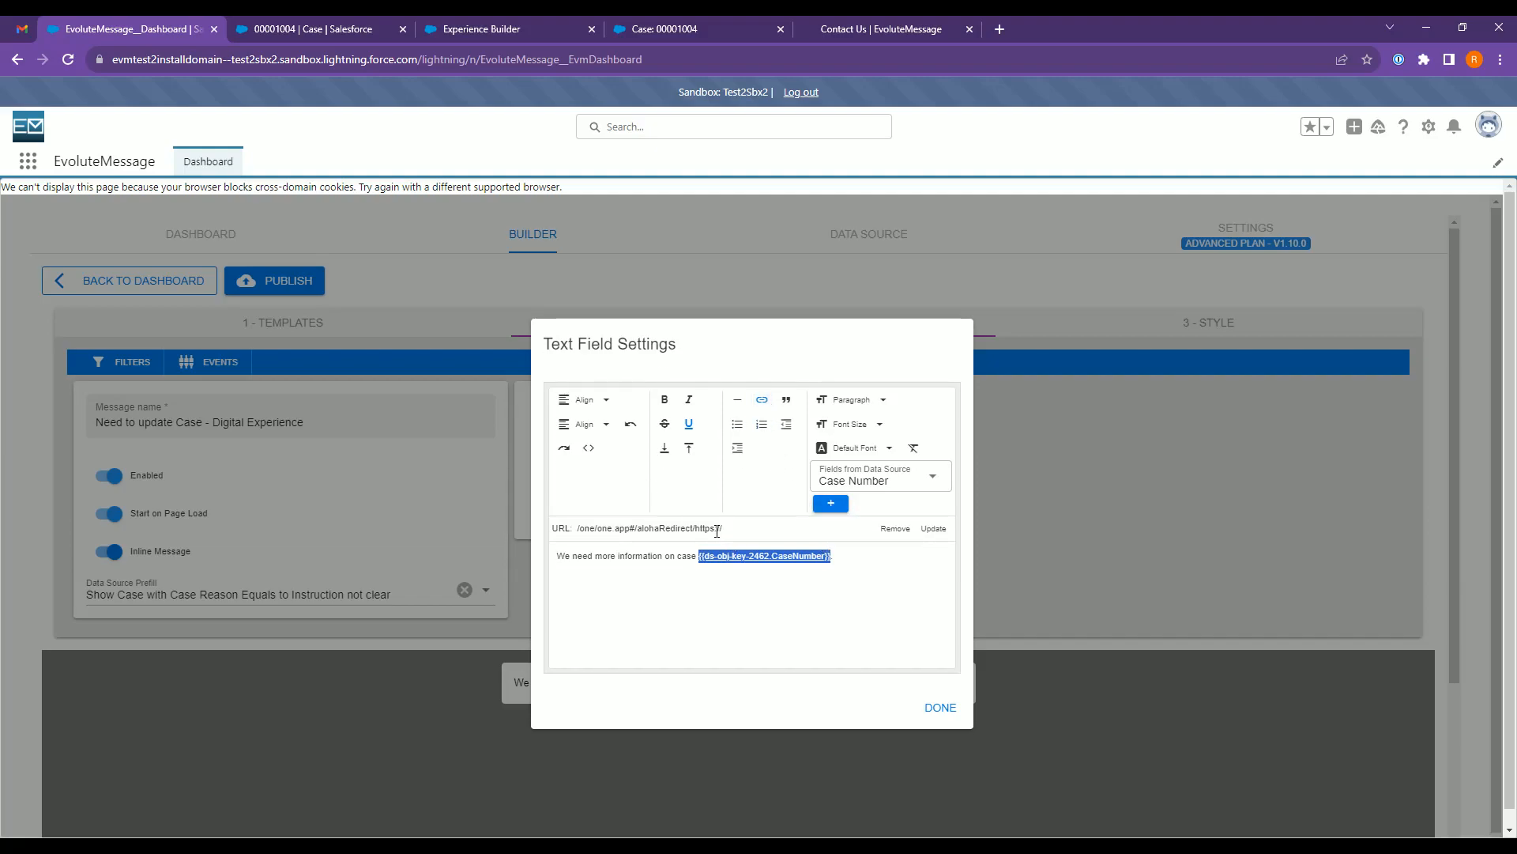
drag(697, 528, 761, 528)
key(BackSpace)
text({{ds-obj-key-2462.CaseNumber}})
key(ctrl+shift+Left)
text(id)
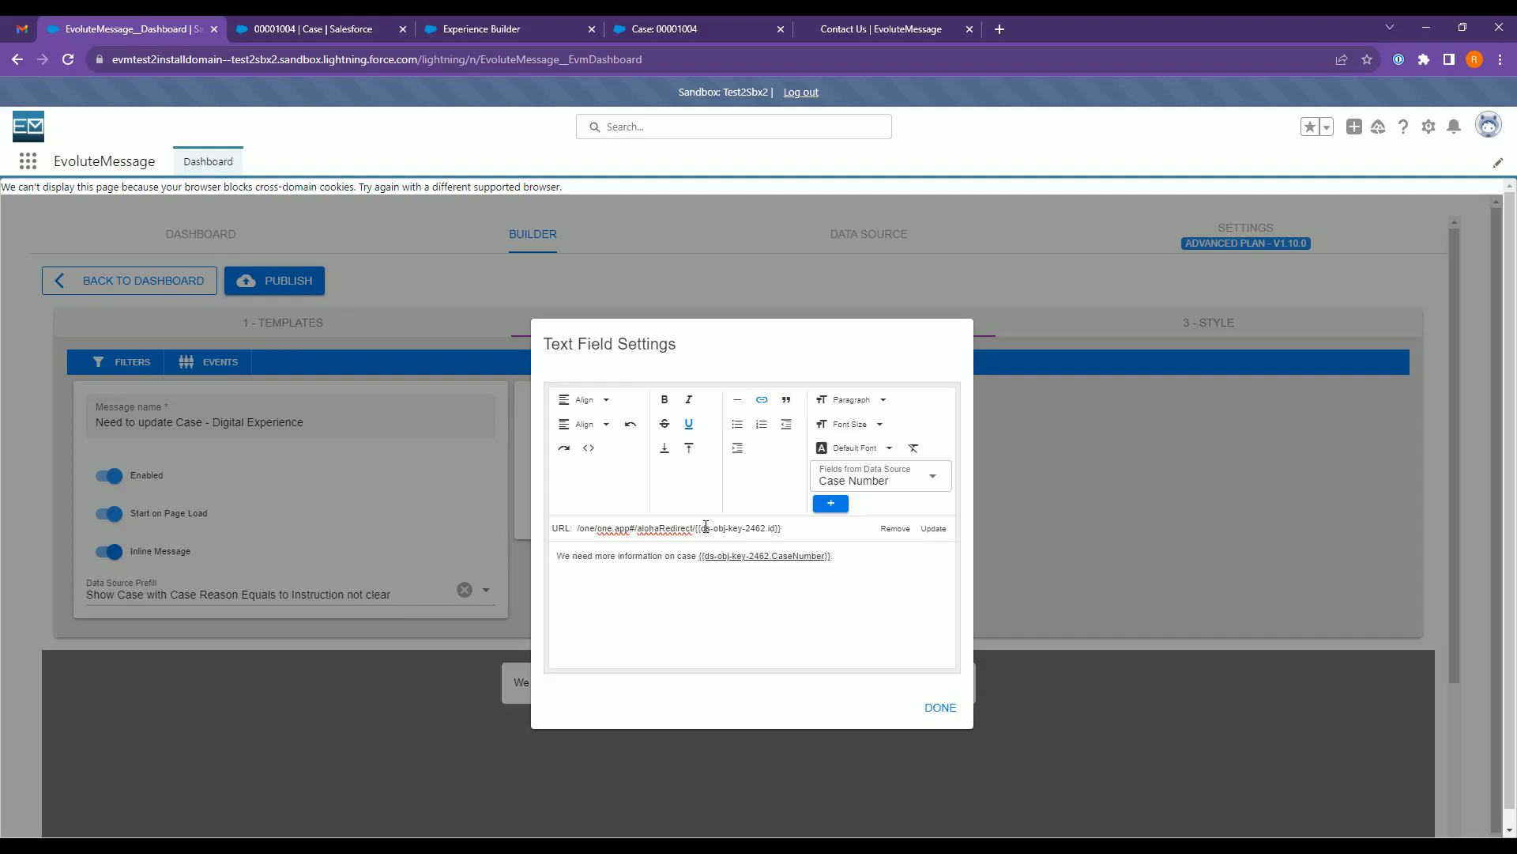
drag(697, 527, 585, 528)
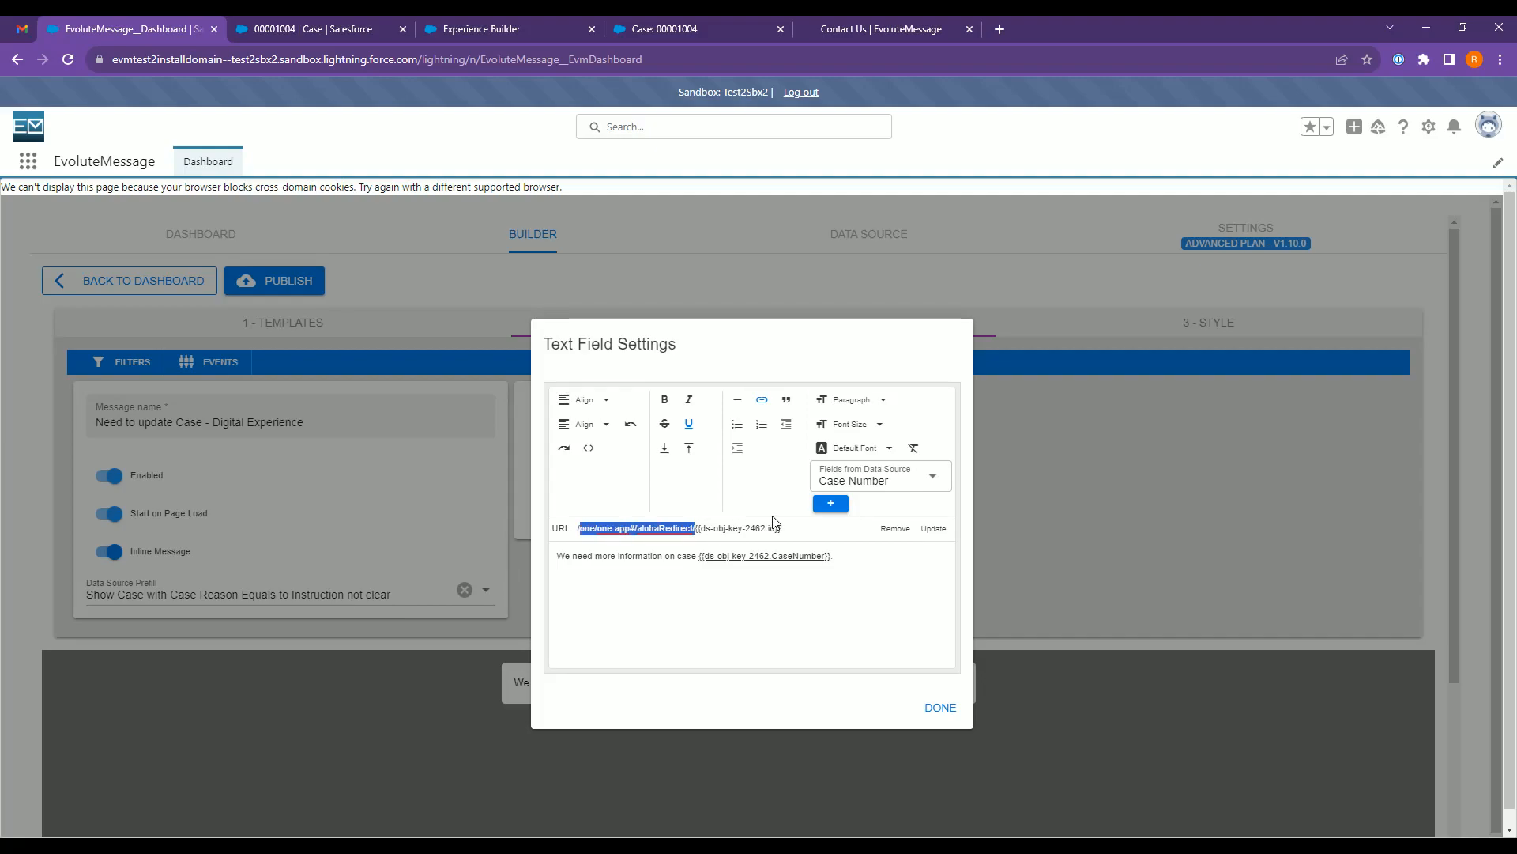
key(BackSpace)
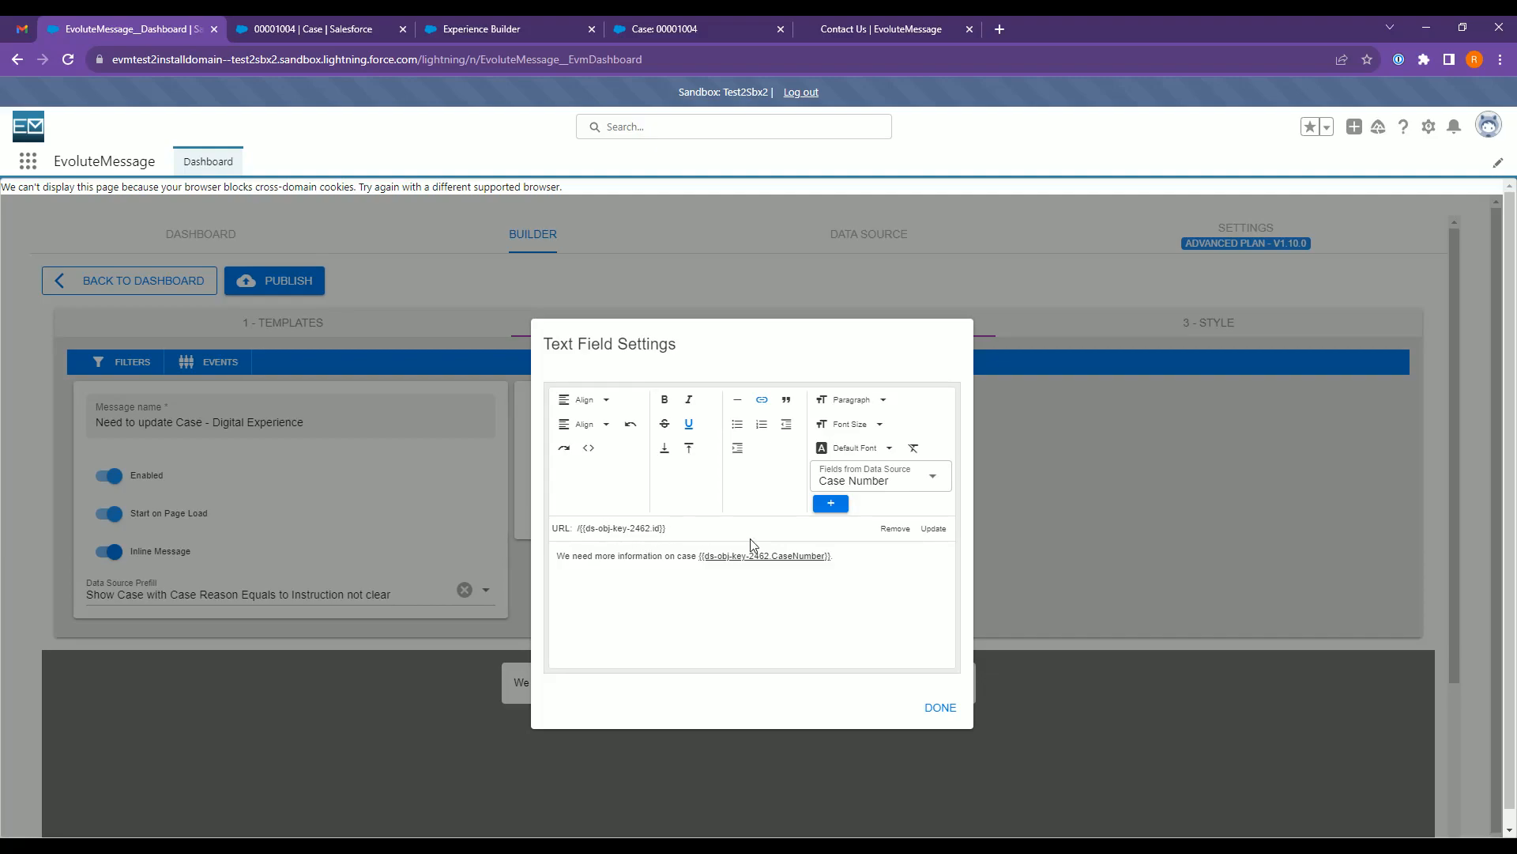
click(933, 528)
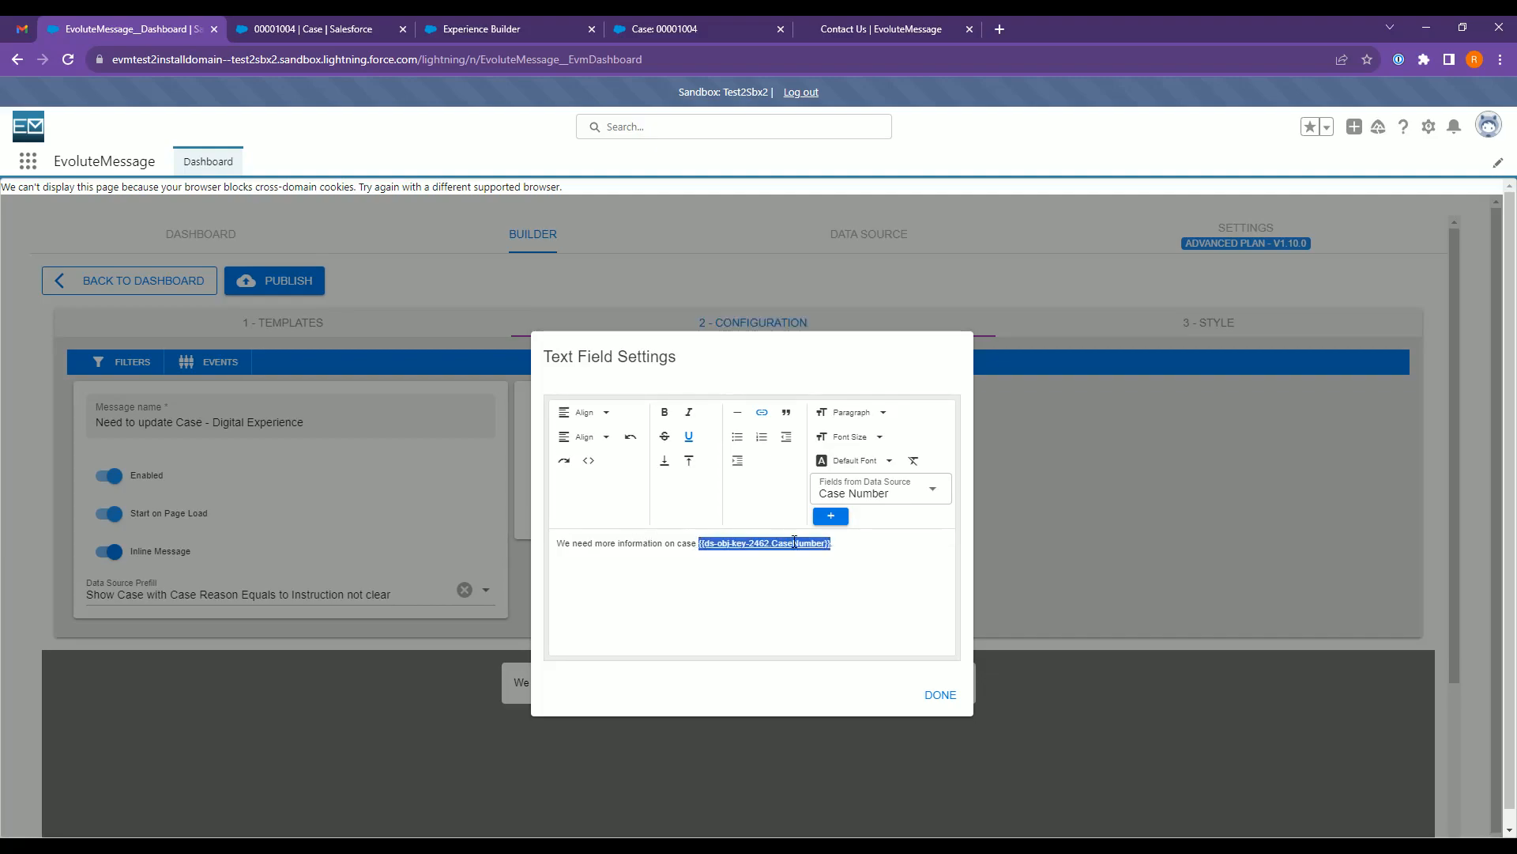
- Finish the text field settings and publish the "Need to update Case - Digital Experience" message
click(846, 543)
click(938, 695)
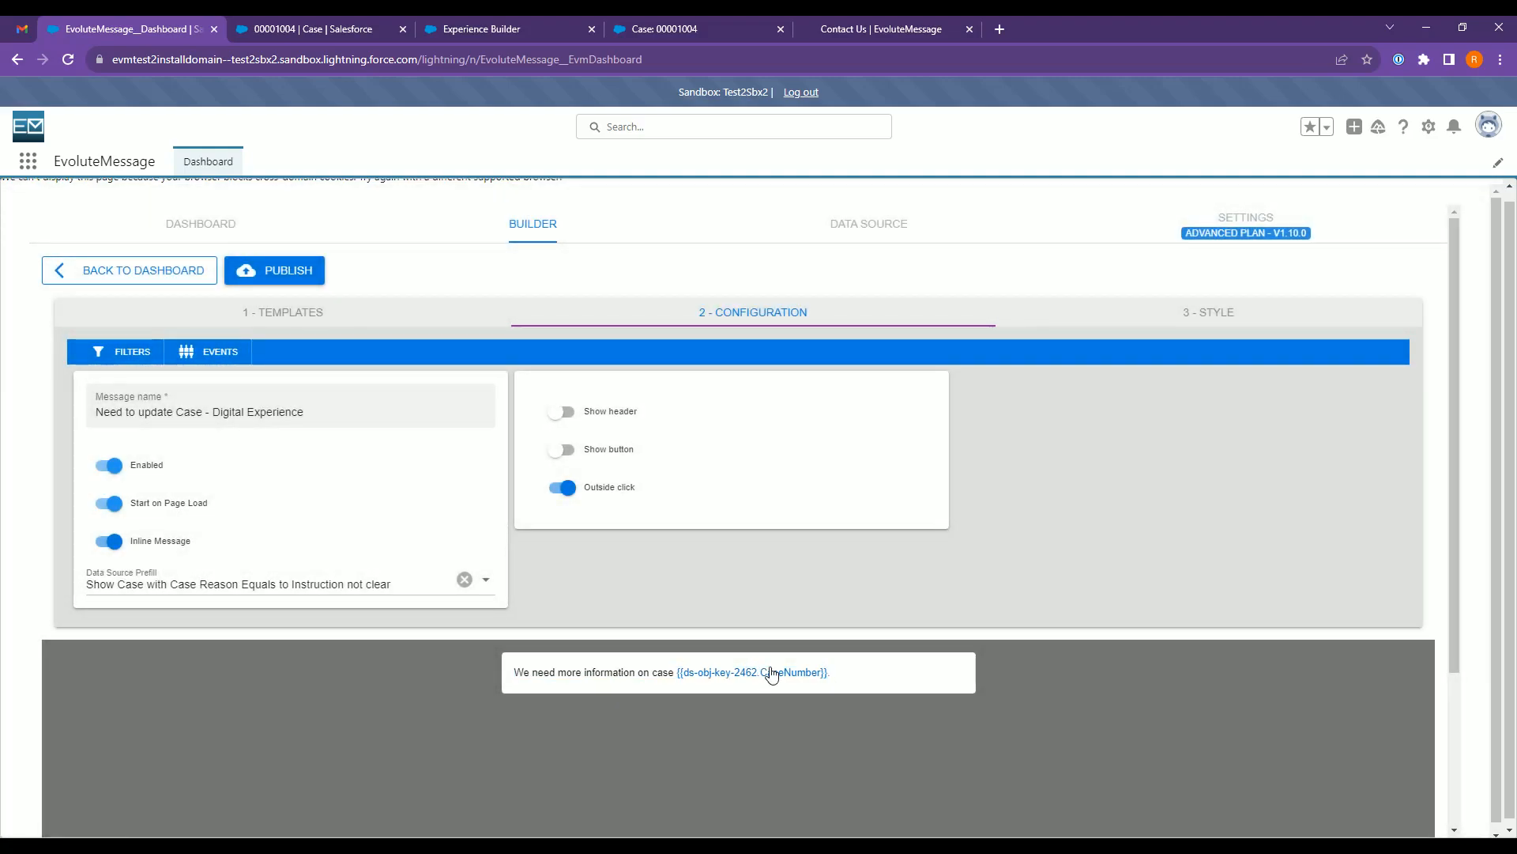
click(277, 270)
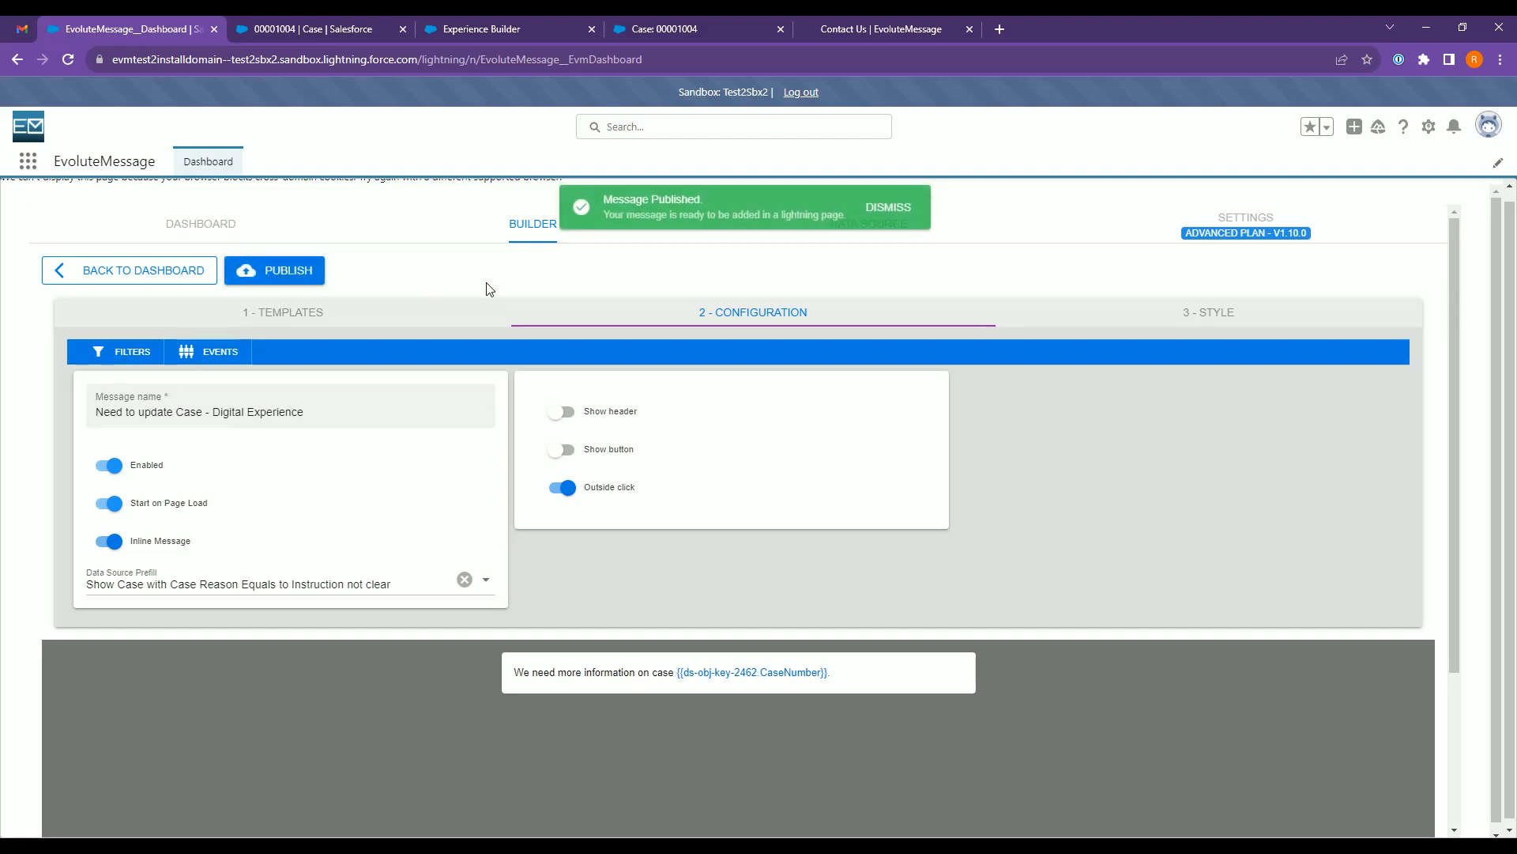
- On the Test case record, set Case Reason to "Instructions not clear" and Case Origin to Email, and save
click(337, 25)
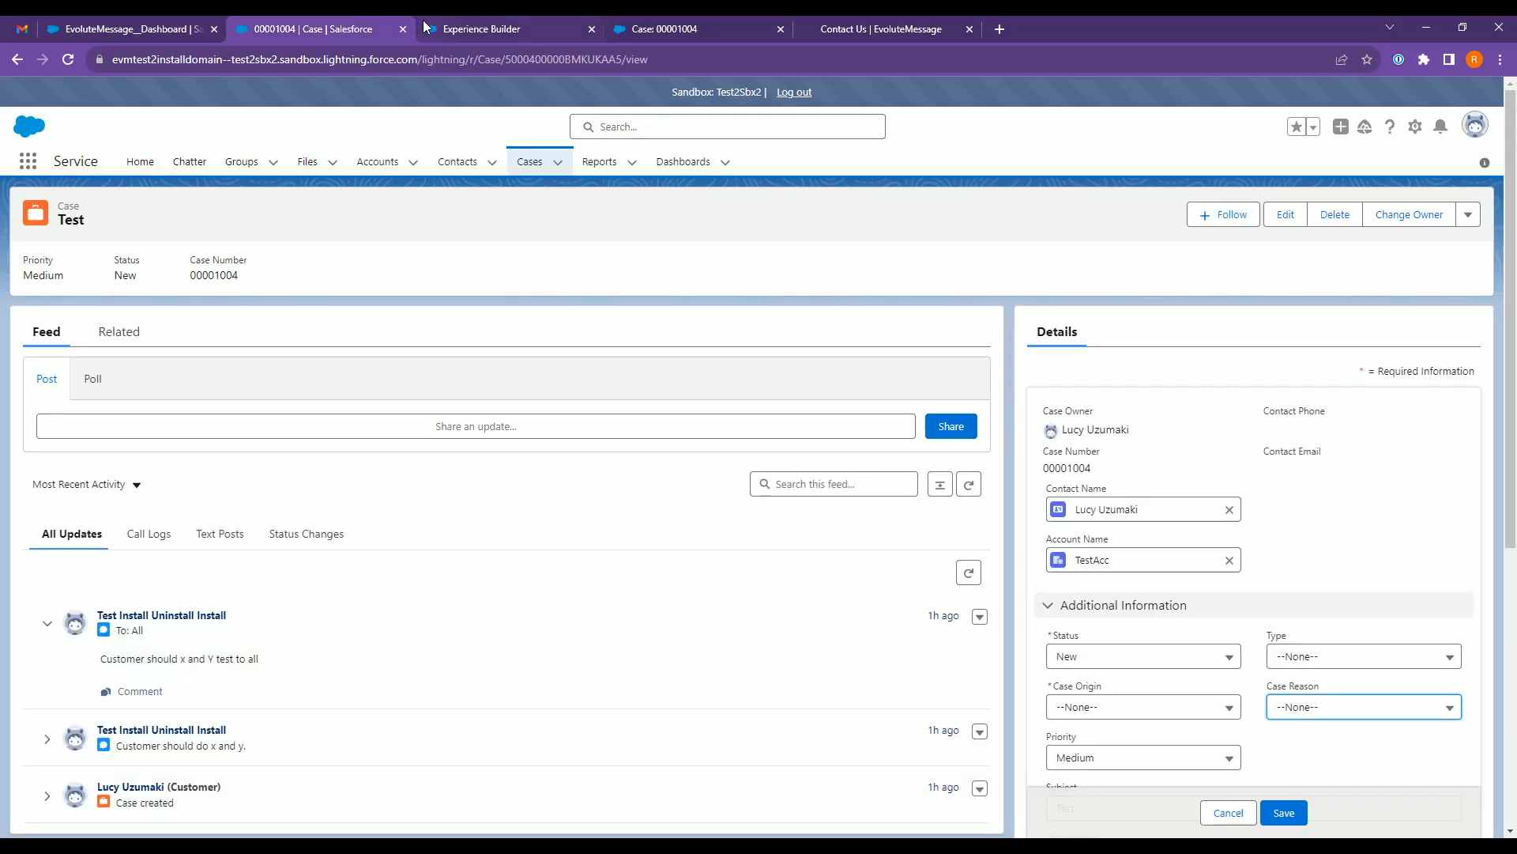
click(1352, 718)
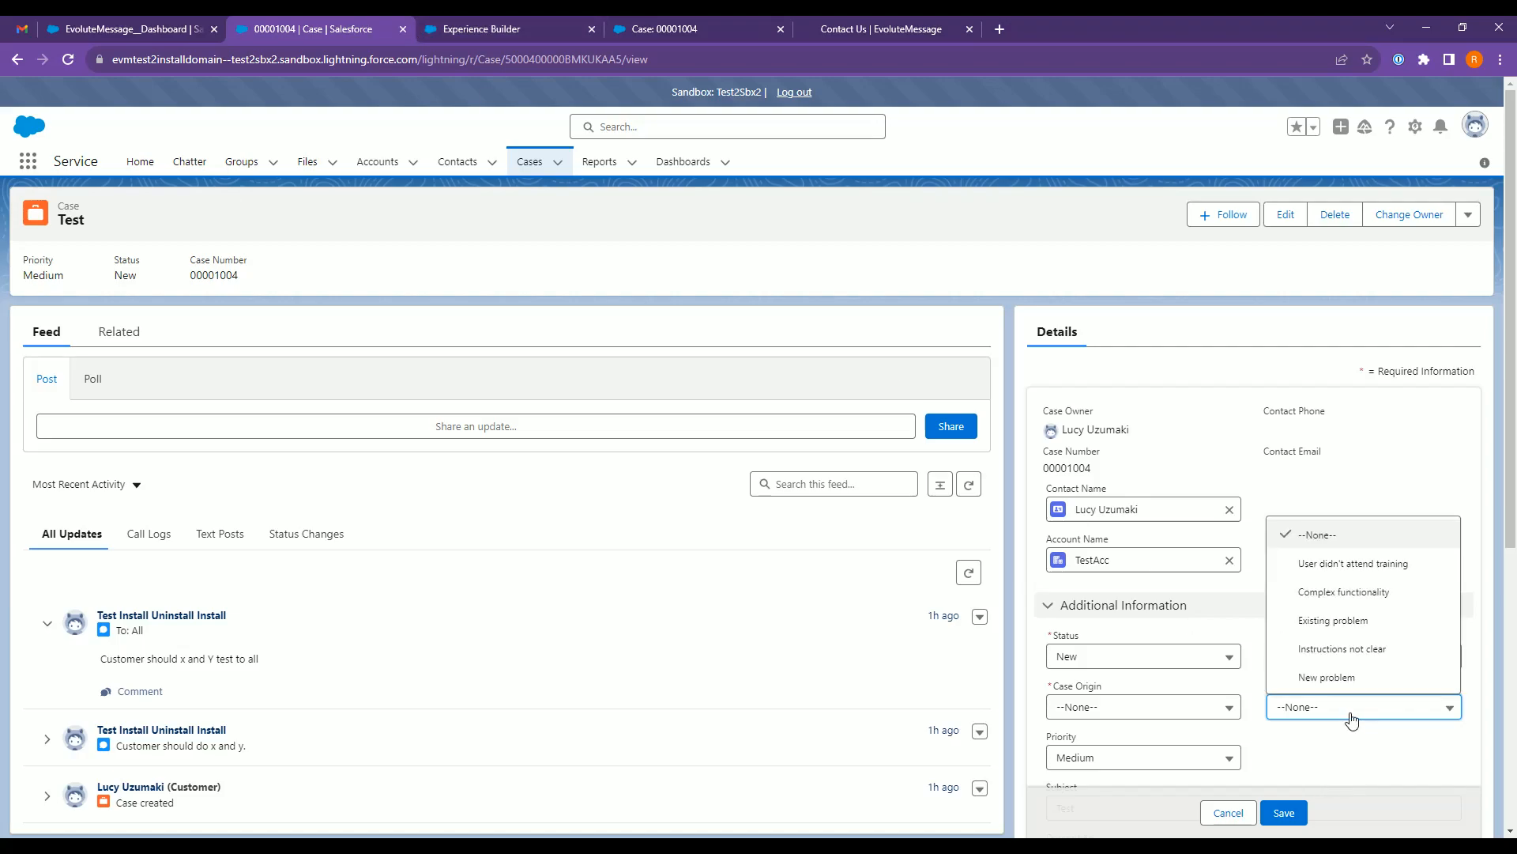
click(1353, 649)
click(1284, 814)
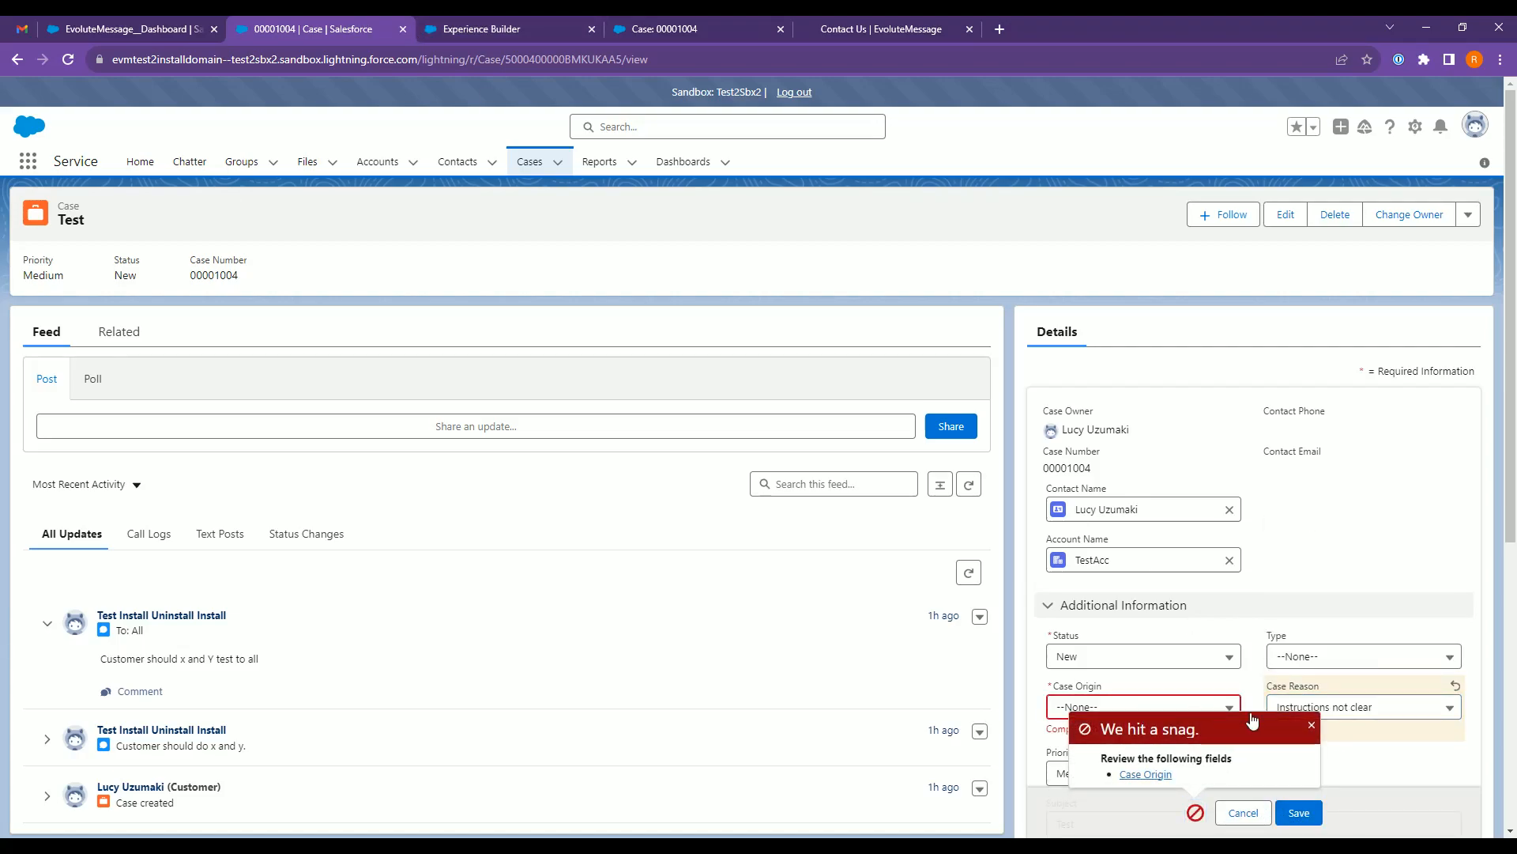
click(1311, 726)
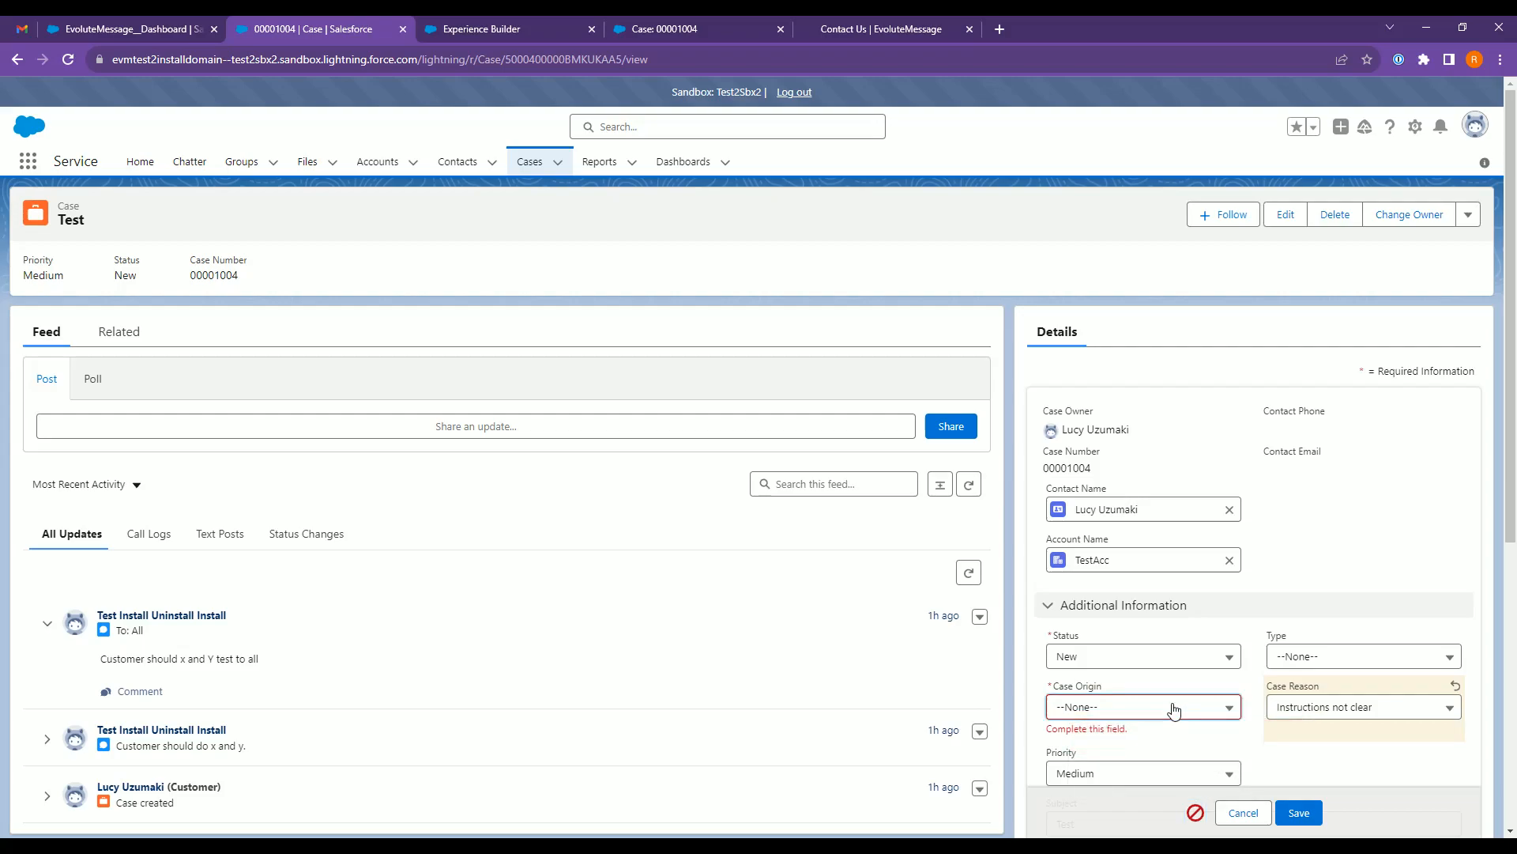
click(1173, 707)
click(1138, 625)
click(1300, 812)
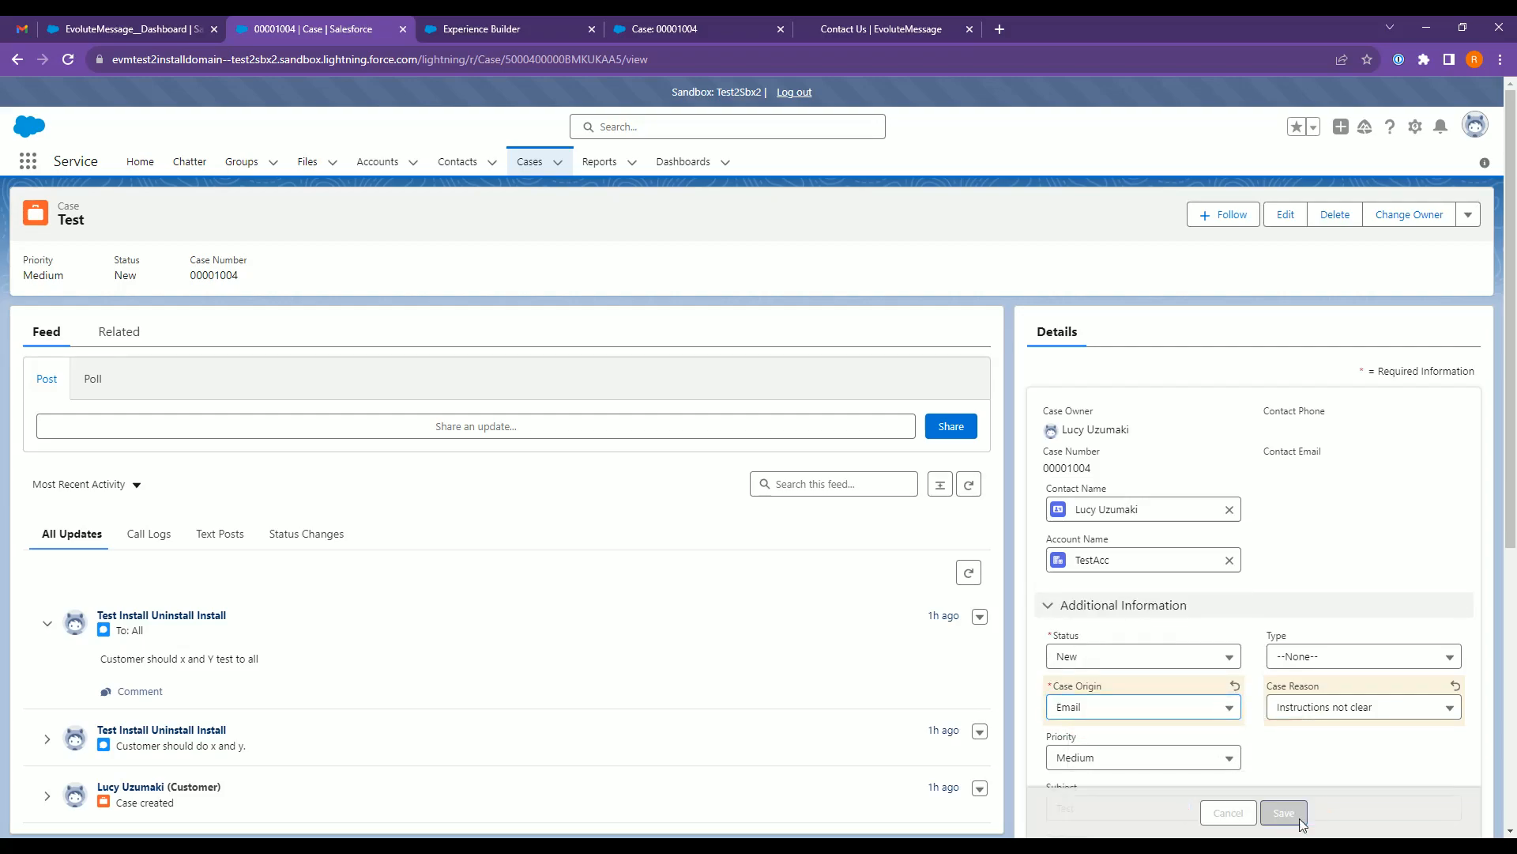
- Check the message on the customer portal home page, follow its case link to the record and return home
click(490, 32)
click(696, 23)
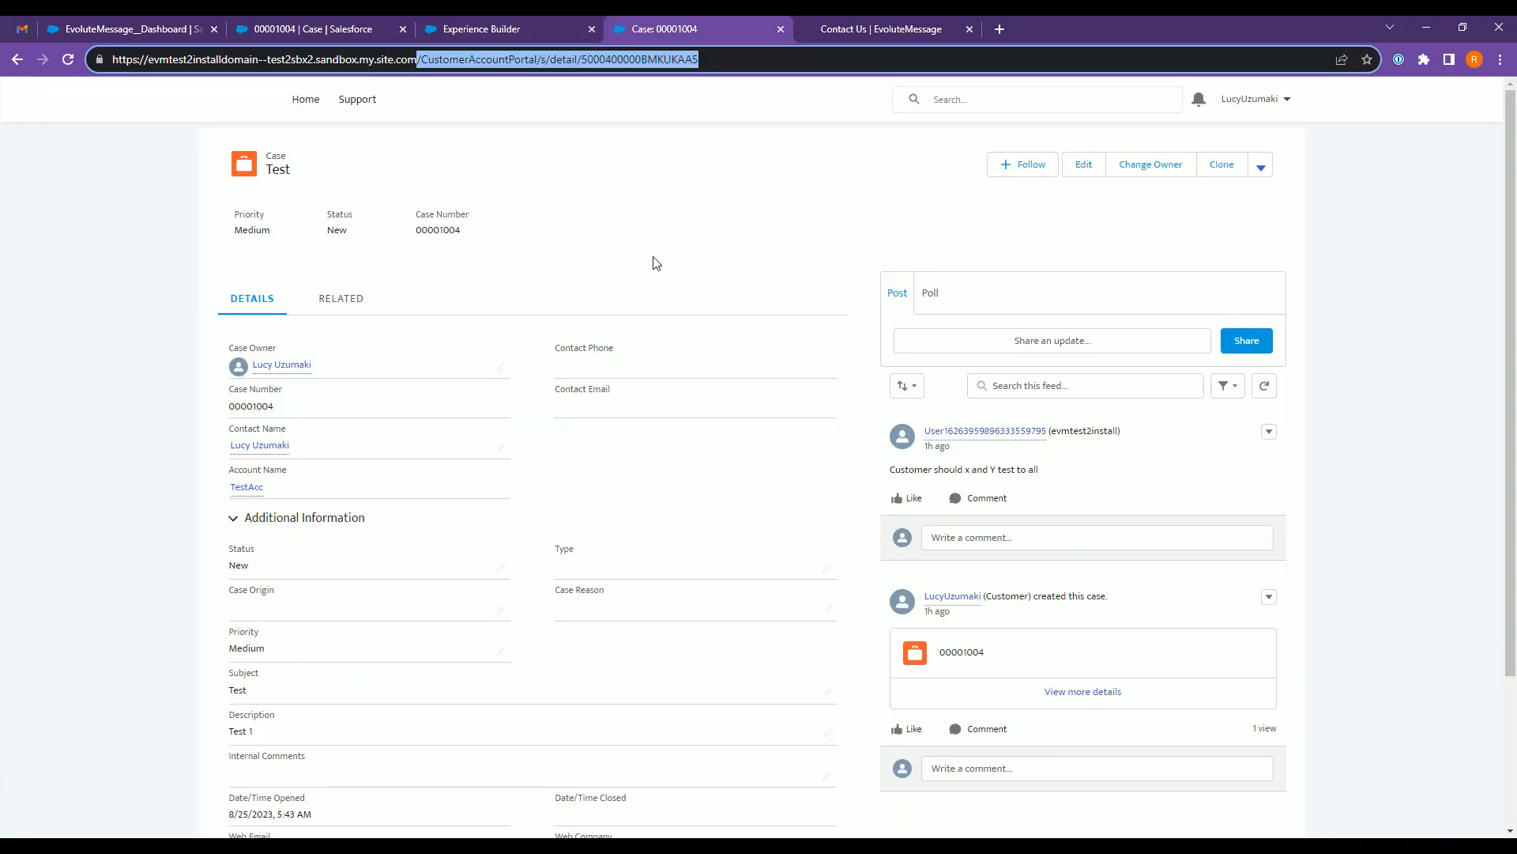
click(306, 98)
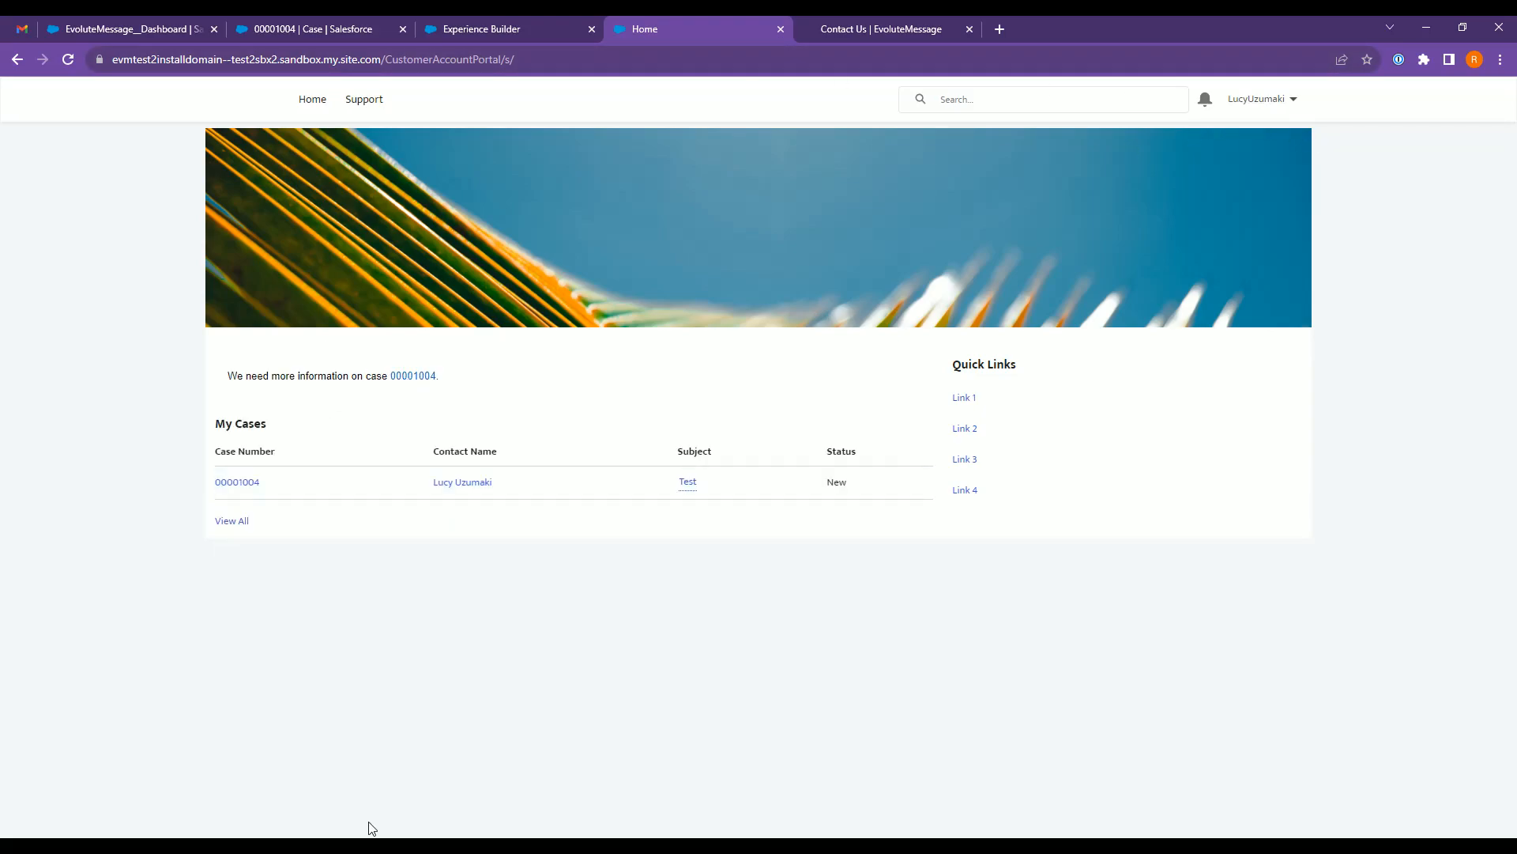
click(415, 378)
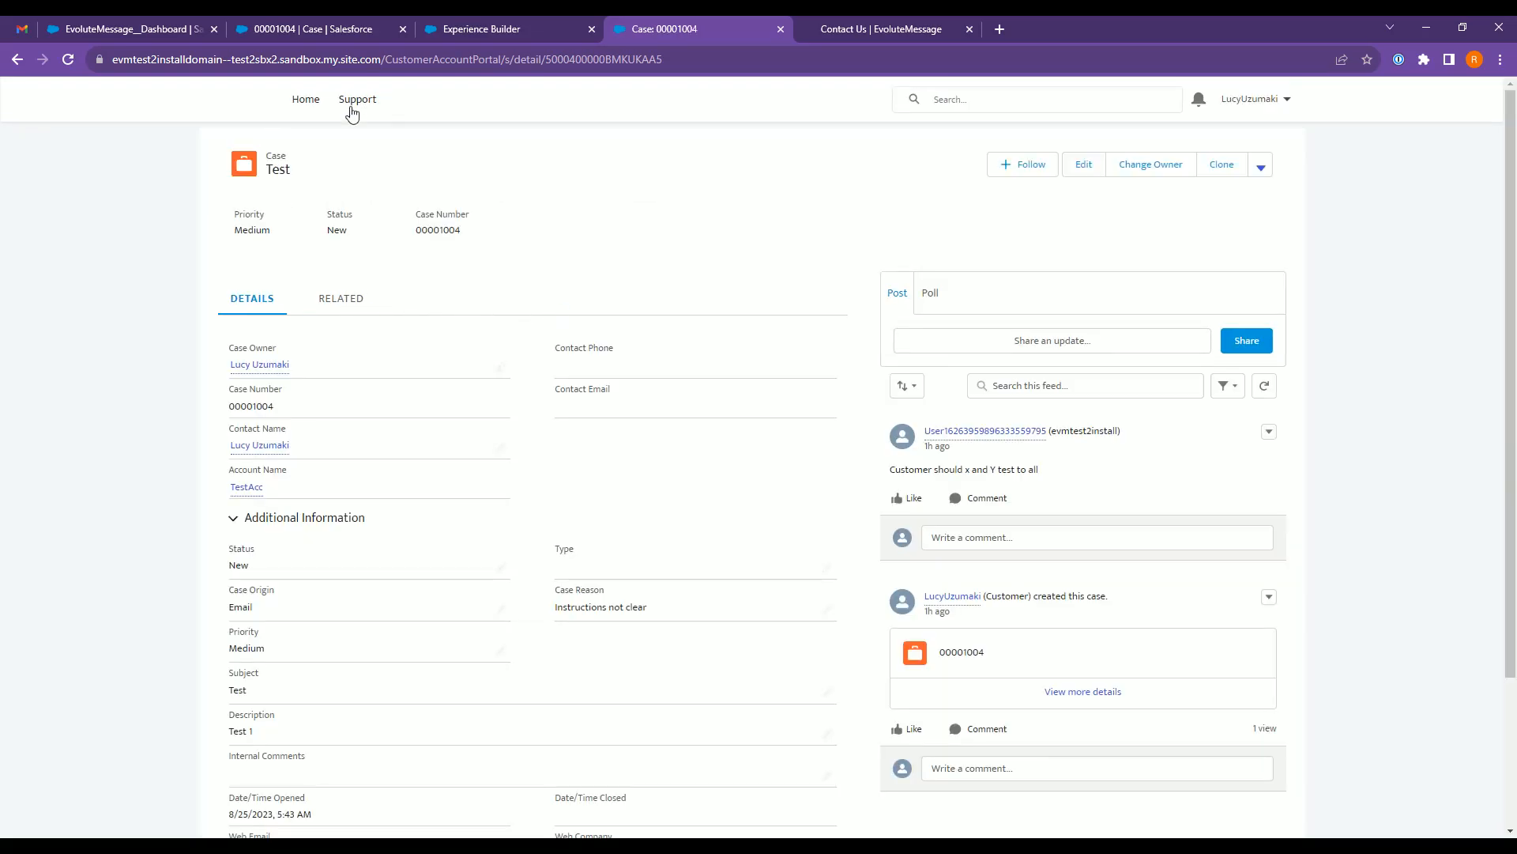
click(305, 100)
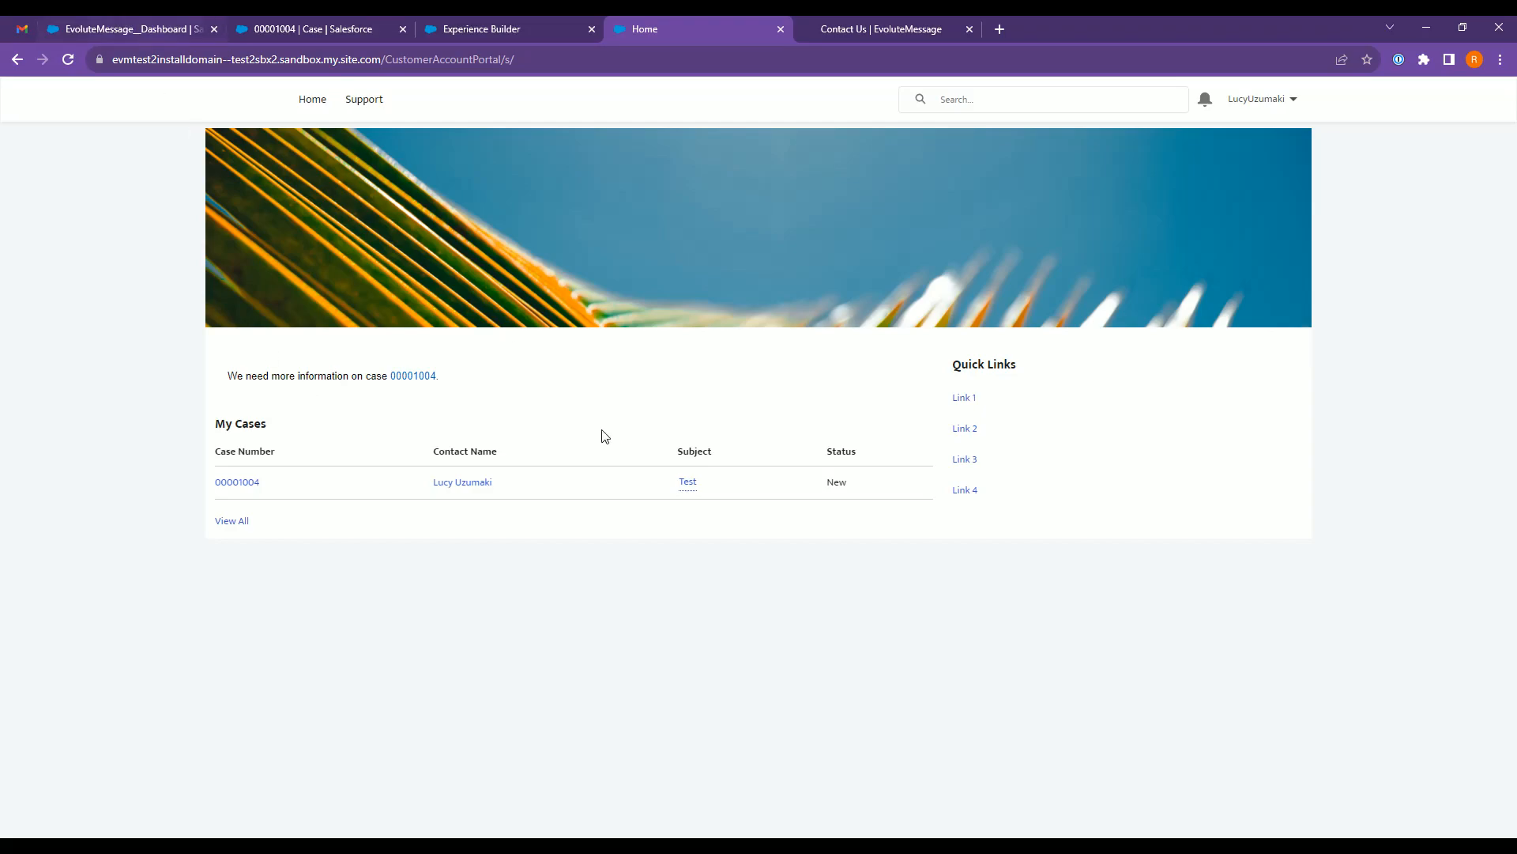
- On the Test case record, set Case Reason to "User didn't attend training" and save
click(198, 28)
click(300, 29)
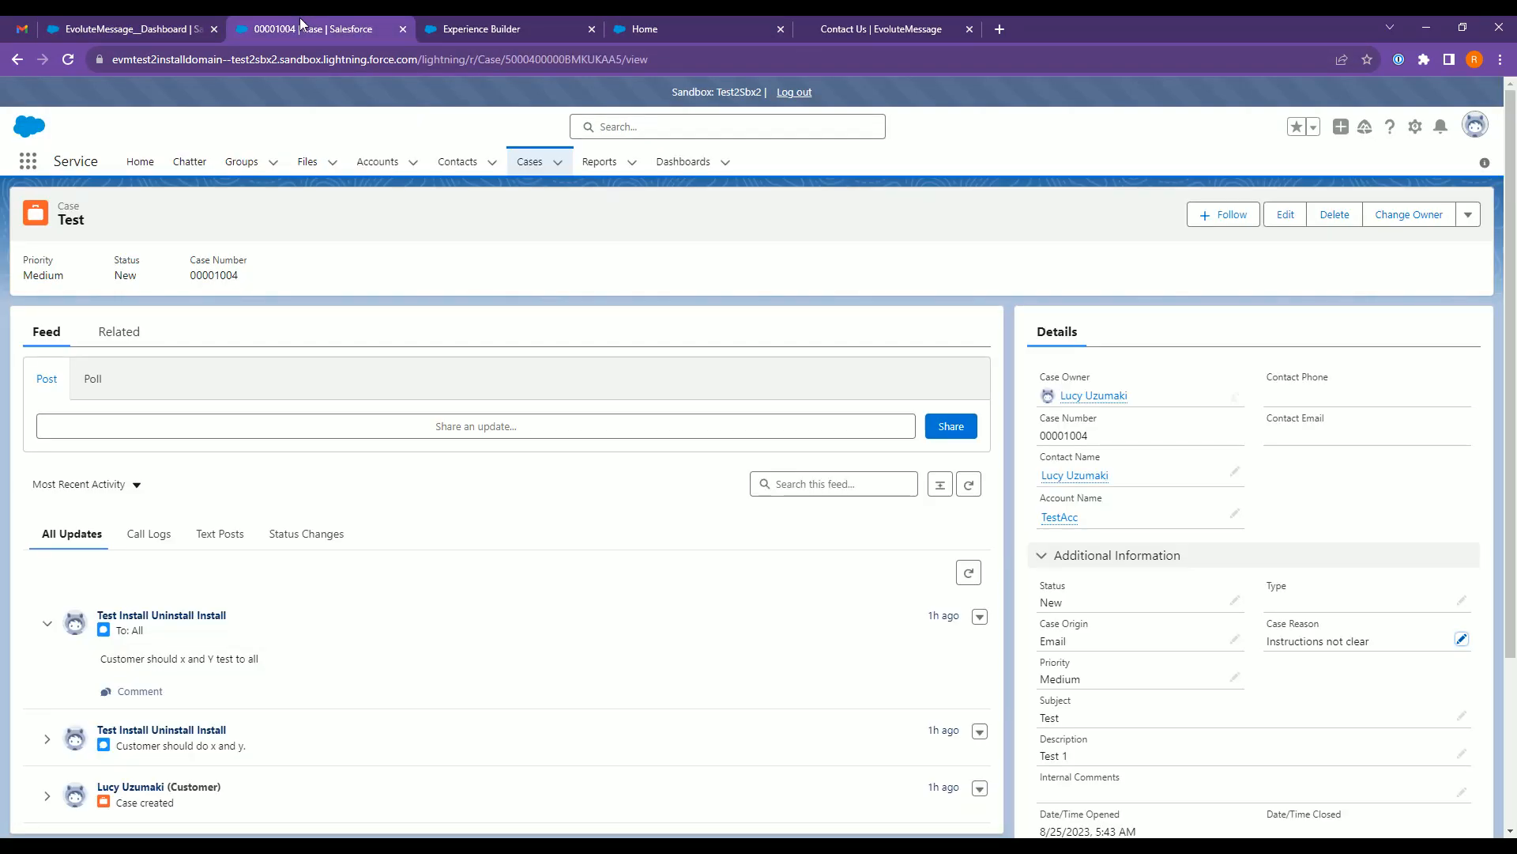
click(1461, 638)
click(1364, 666)
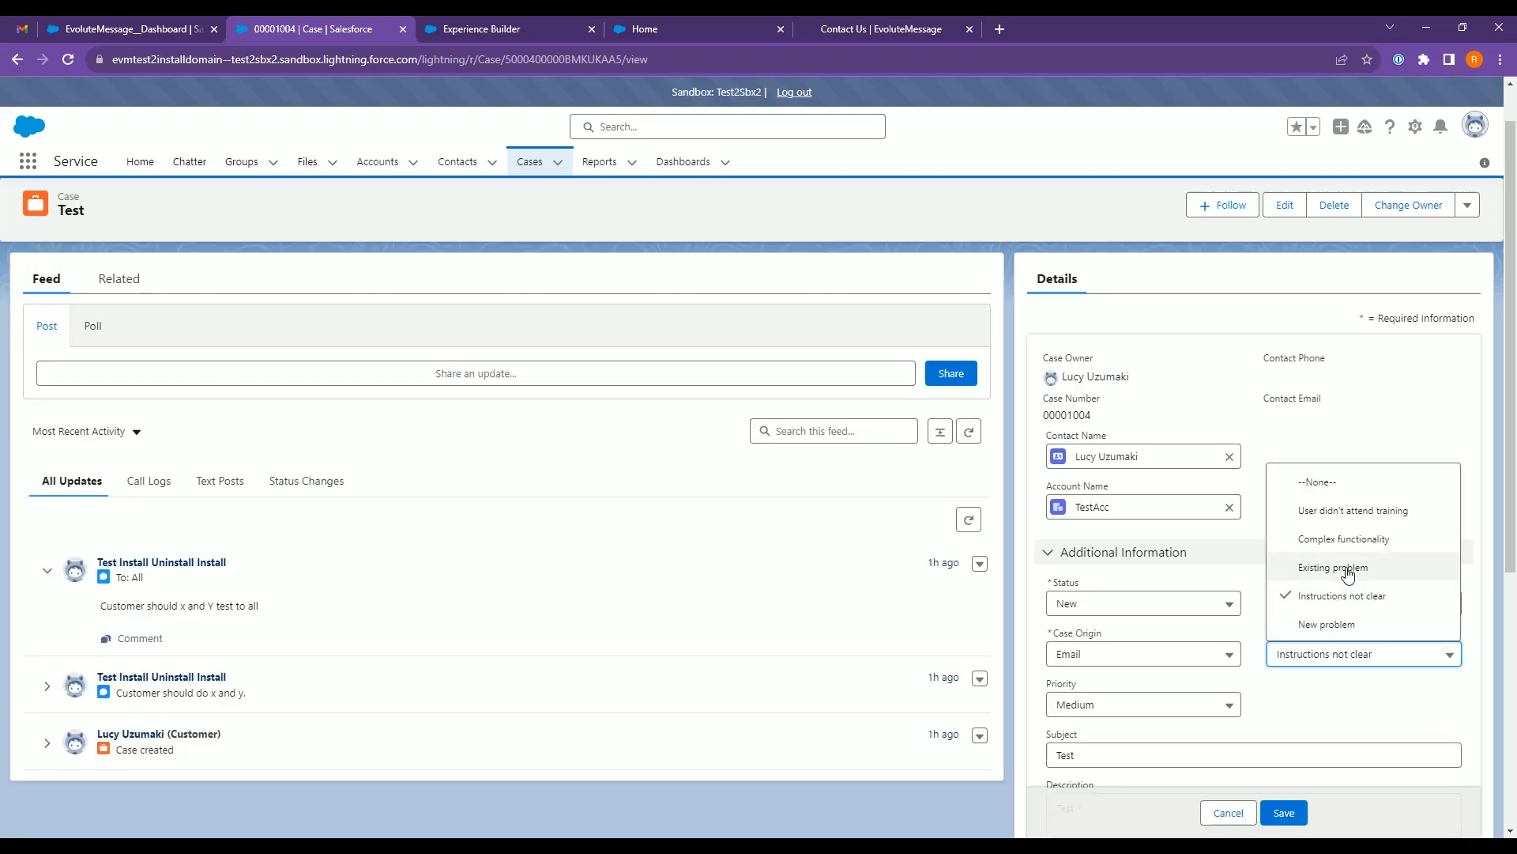
click(1353, 510)
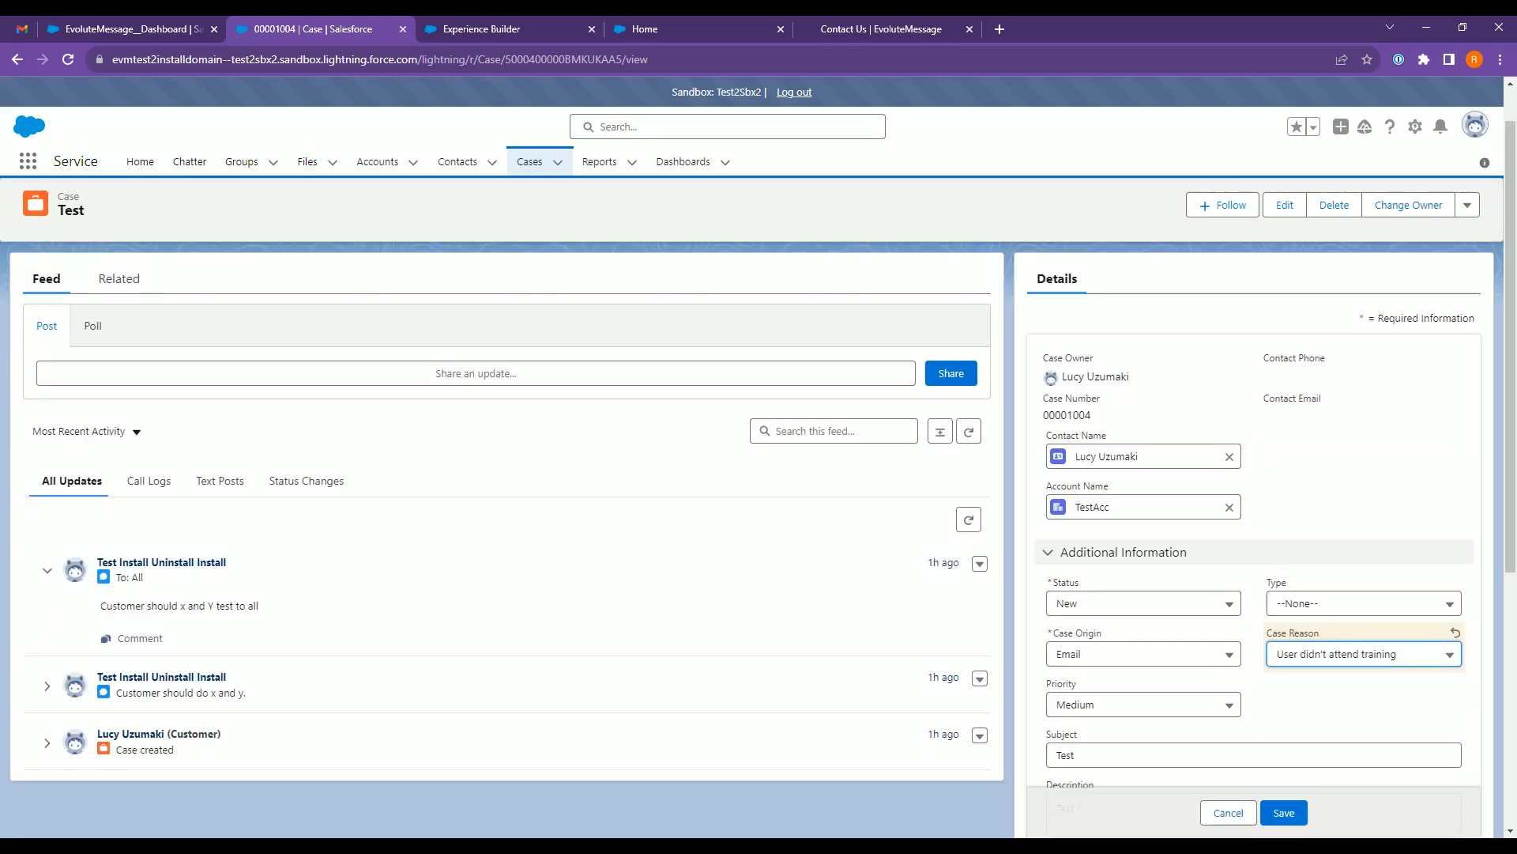
click(1284, 812)
- Reload the customer portal home page and examine how the message text reads with no matching case
click(465, 24)
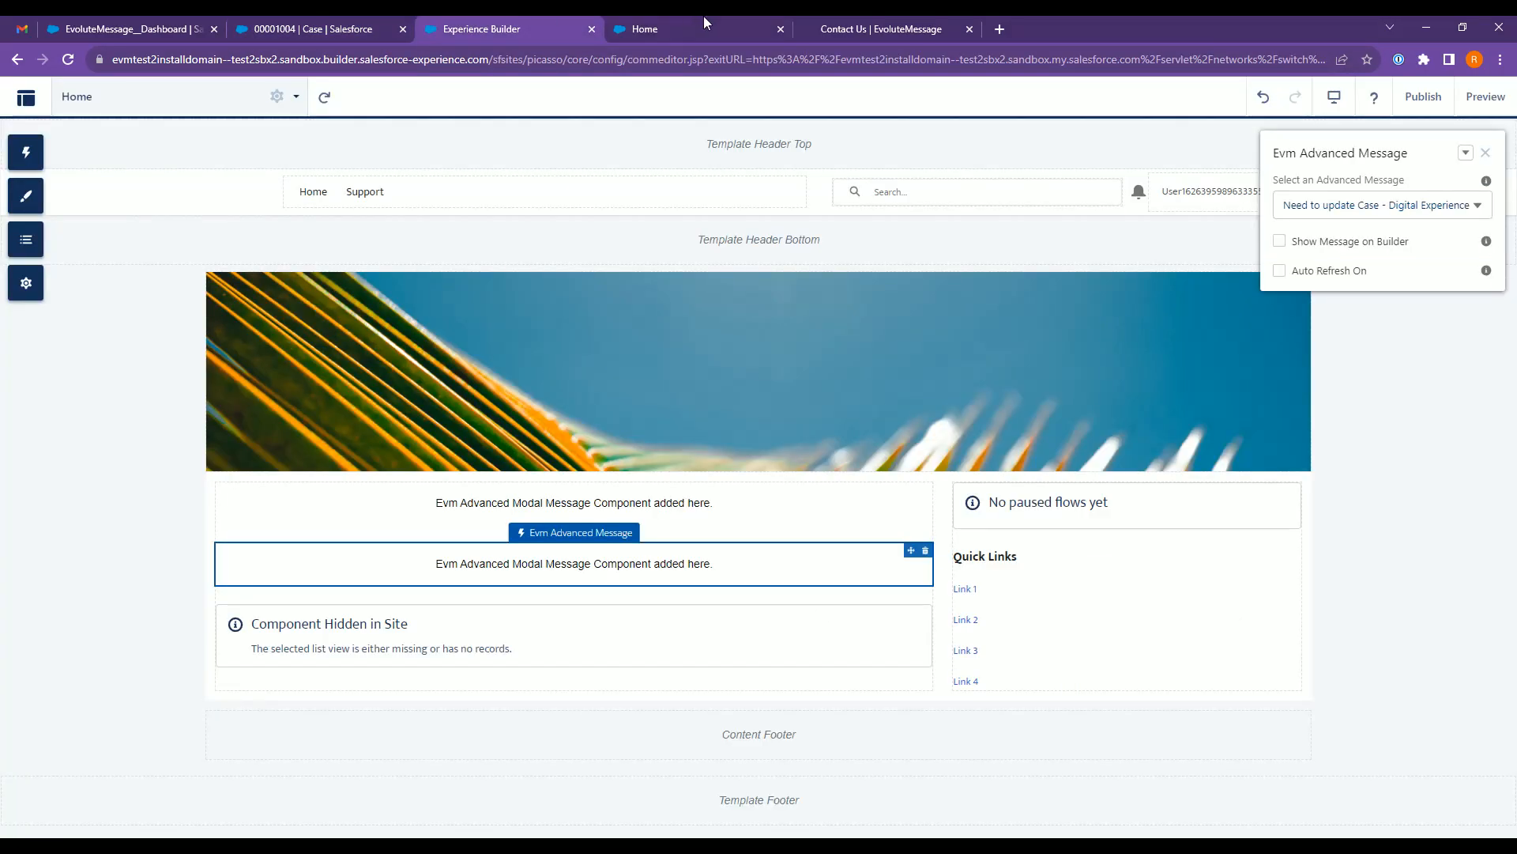
click(703, 24)
click(68, 60)
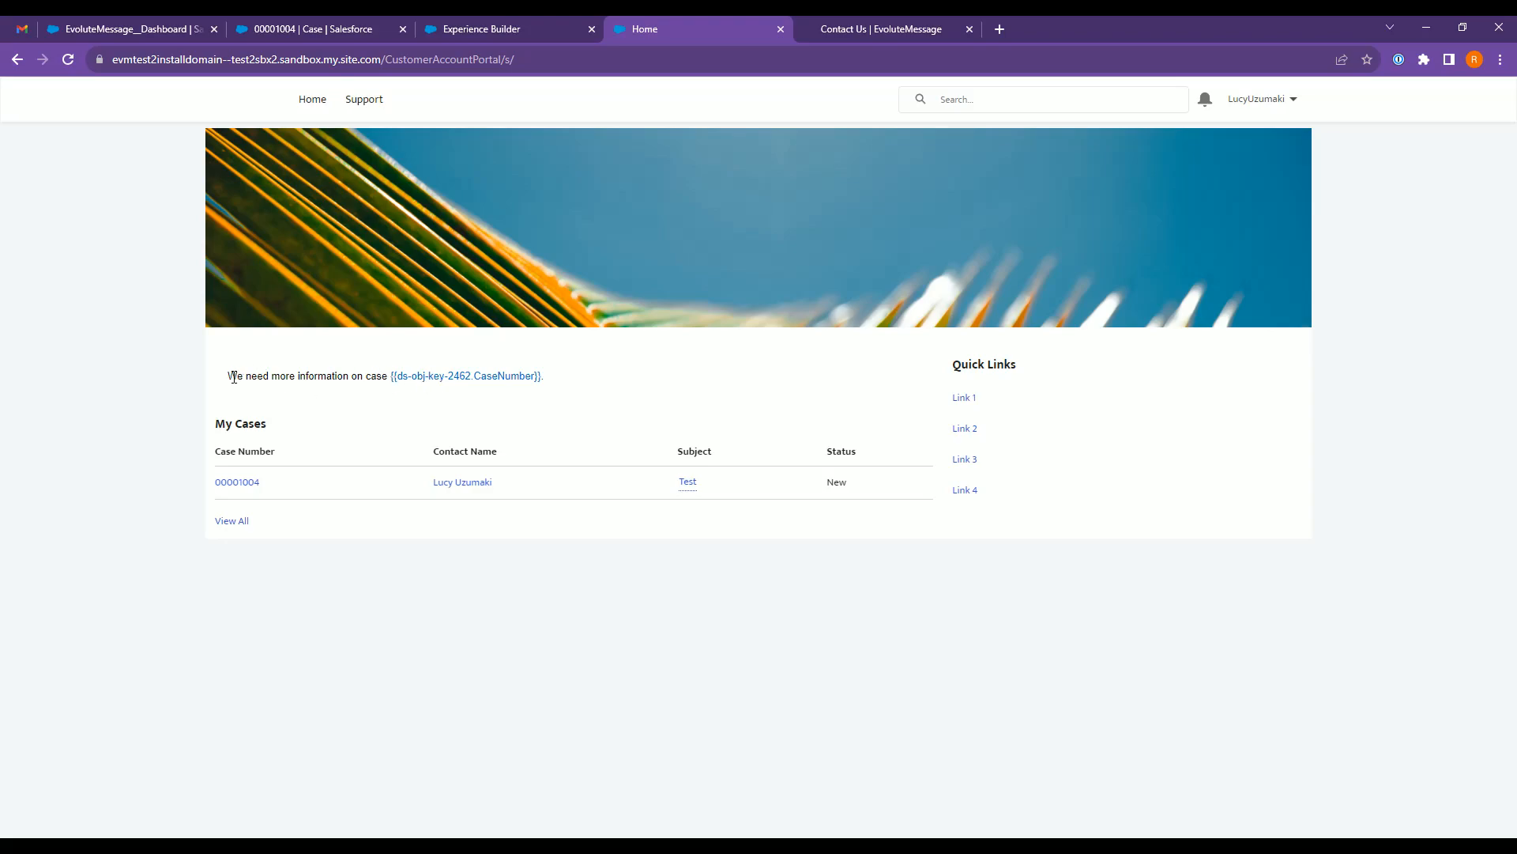
drag(228, 377, 366, 377)
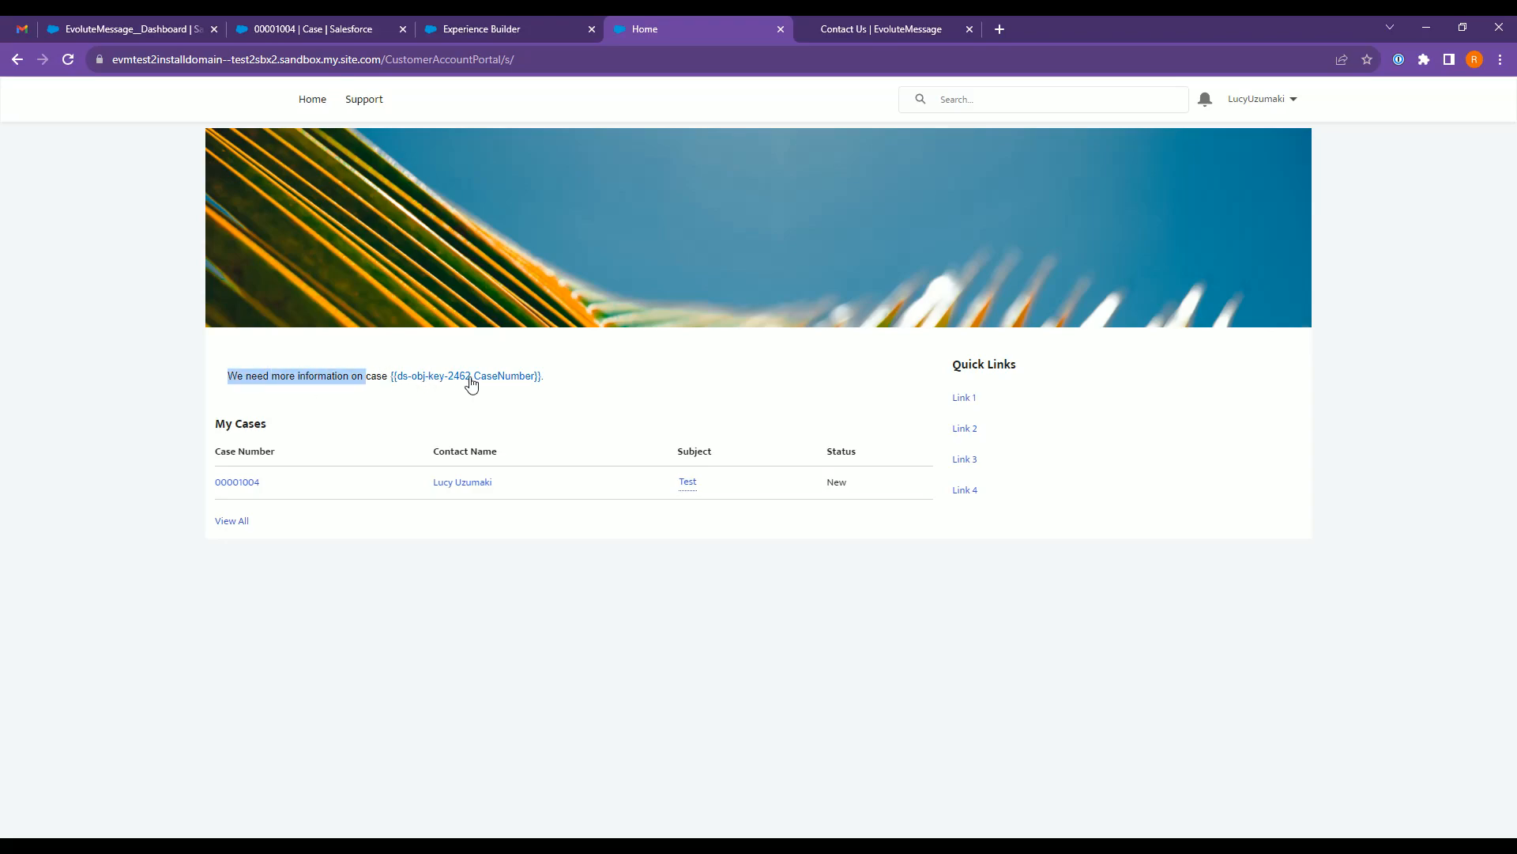
click(318, 380)
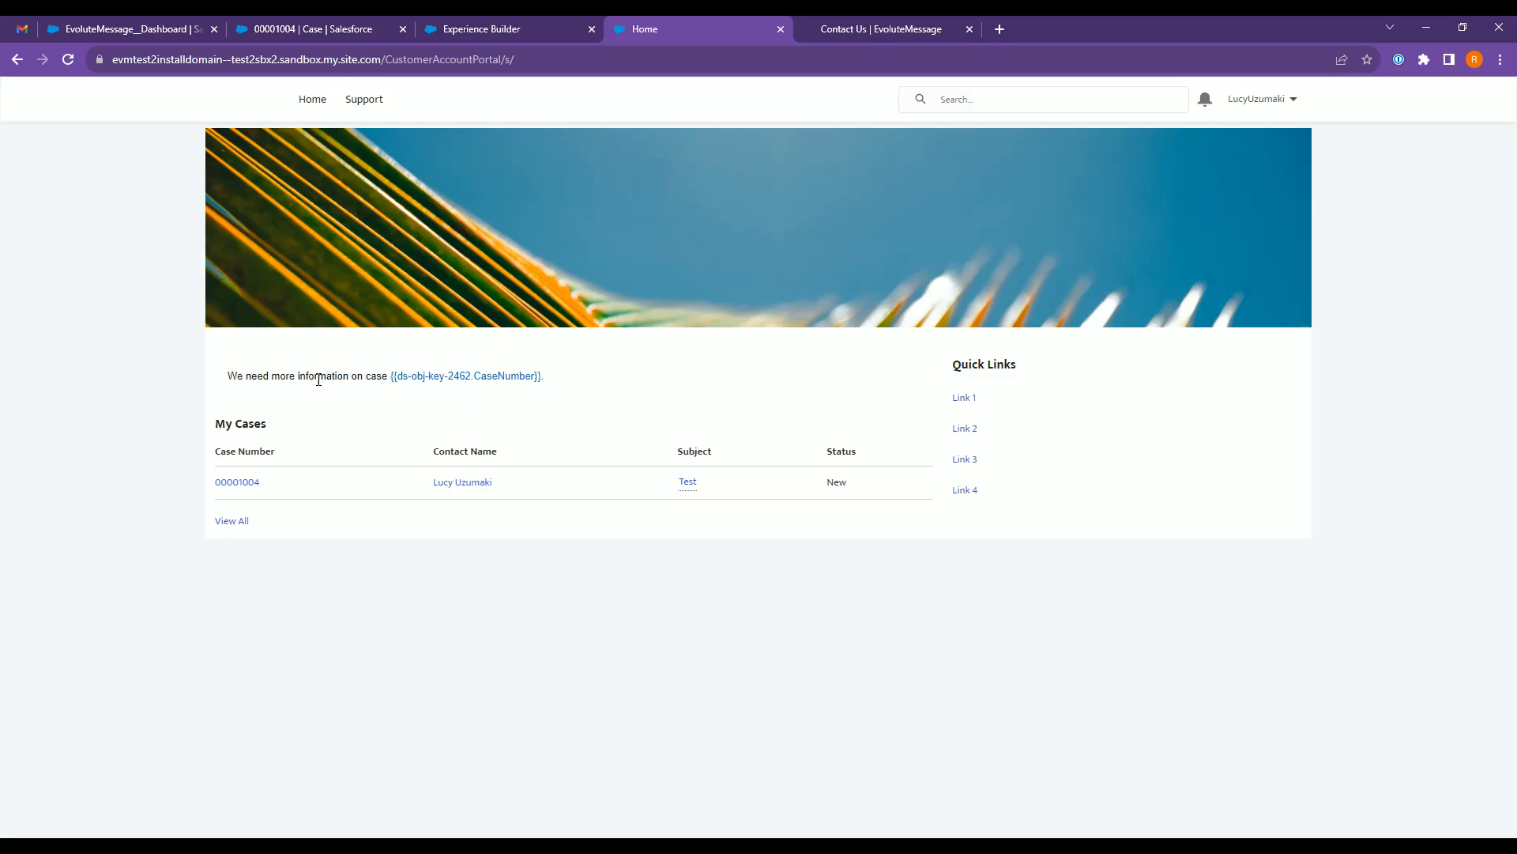
- In EvoluteMessage, add a Data Source filter to the message using "Show Case with Case Reason Equals to Instruction not clear"
click(323, 28)
click(124, 29)
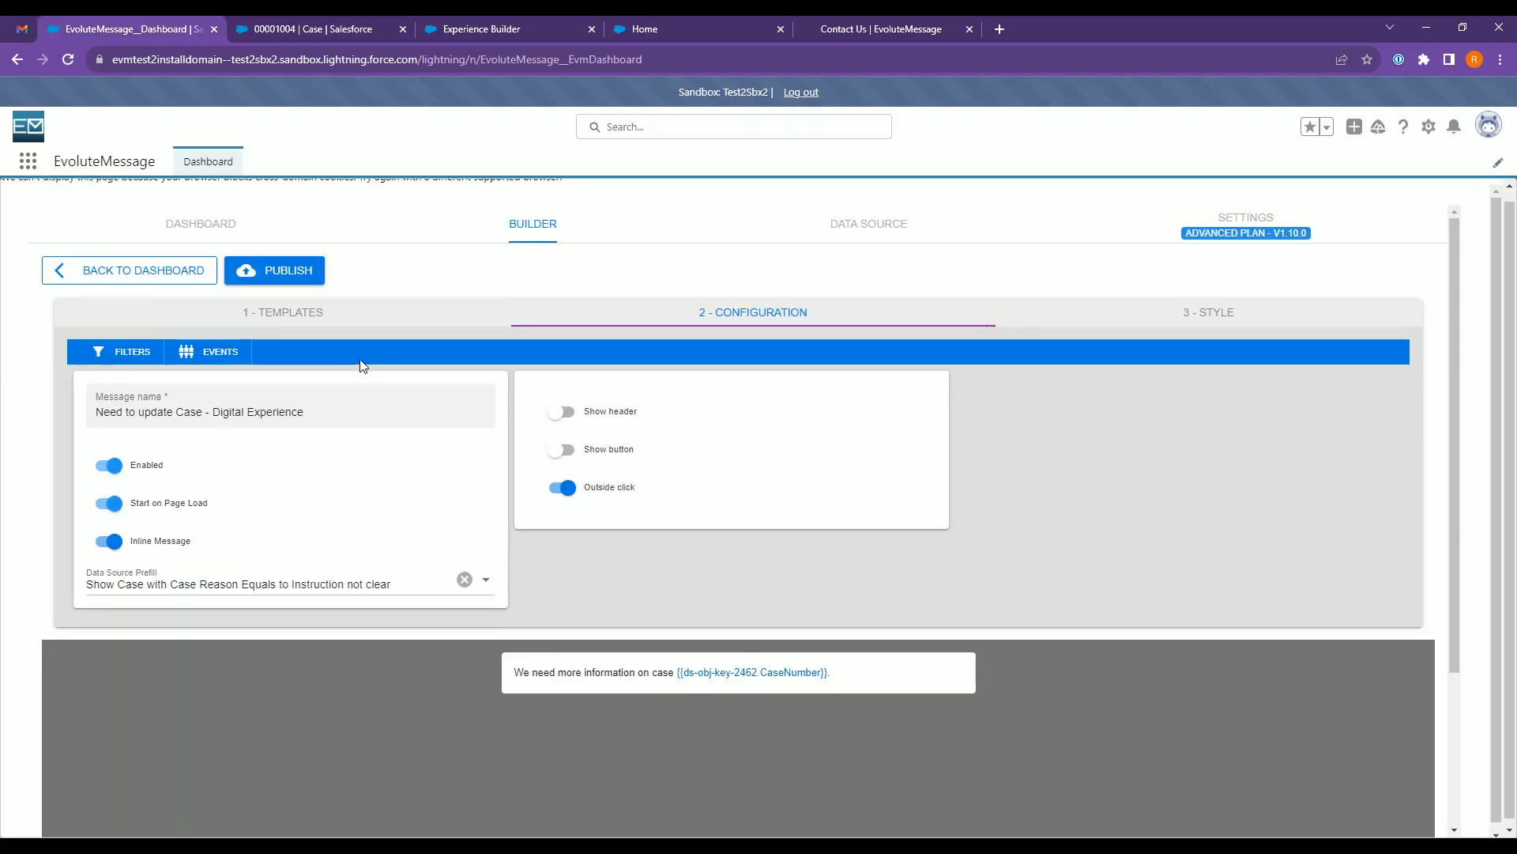
click(121, 353)
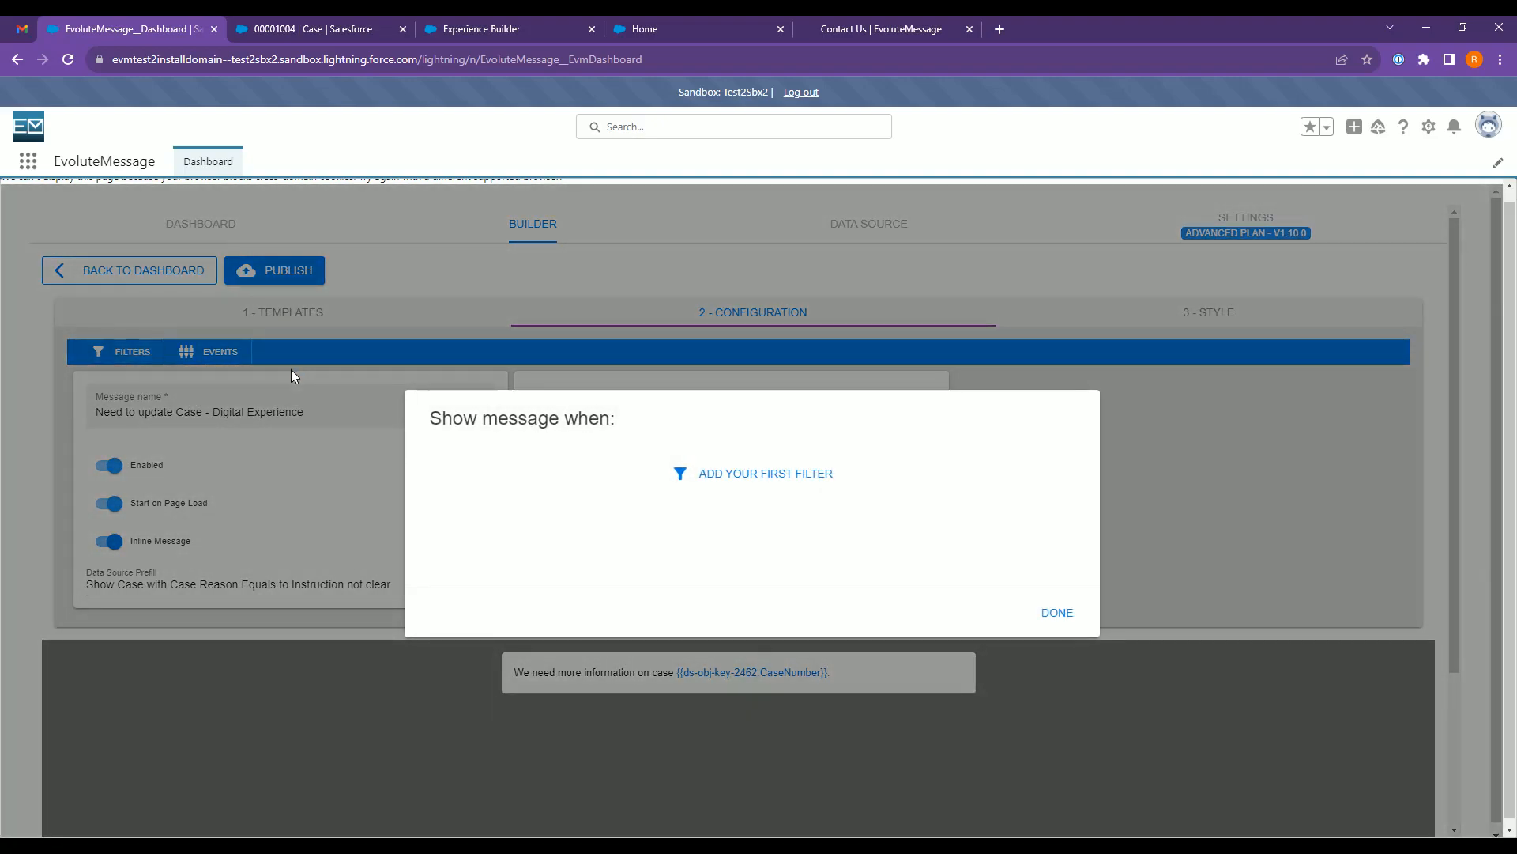
click(722, 482)
click(506, 456)
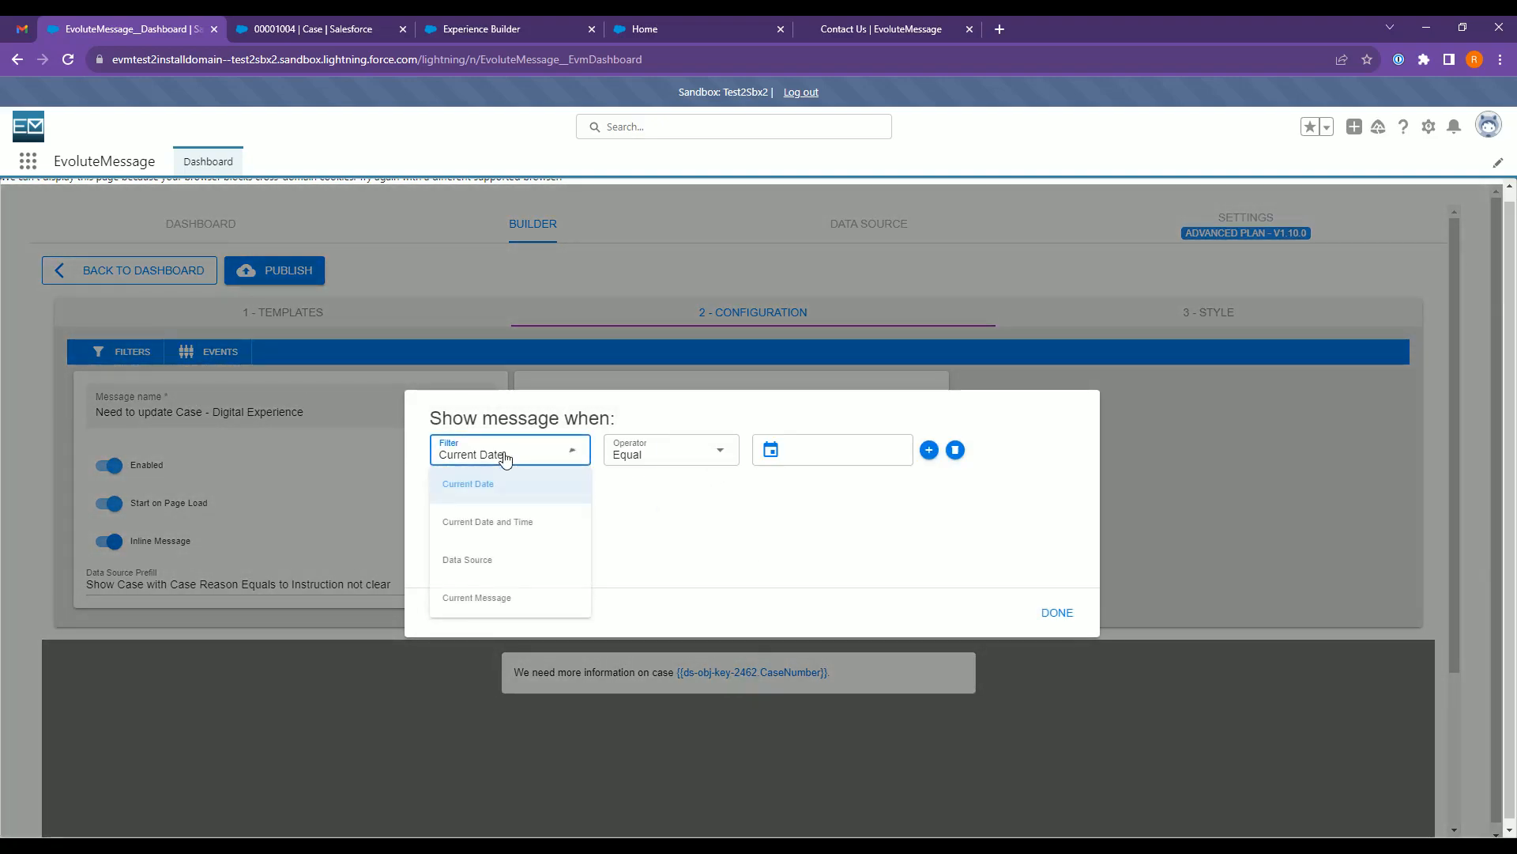
click(498, 561)
click(660, 456)
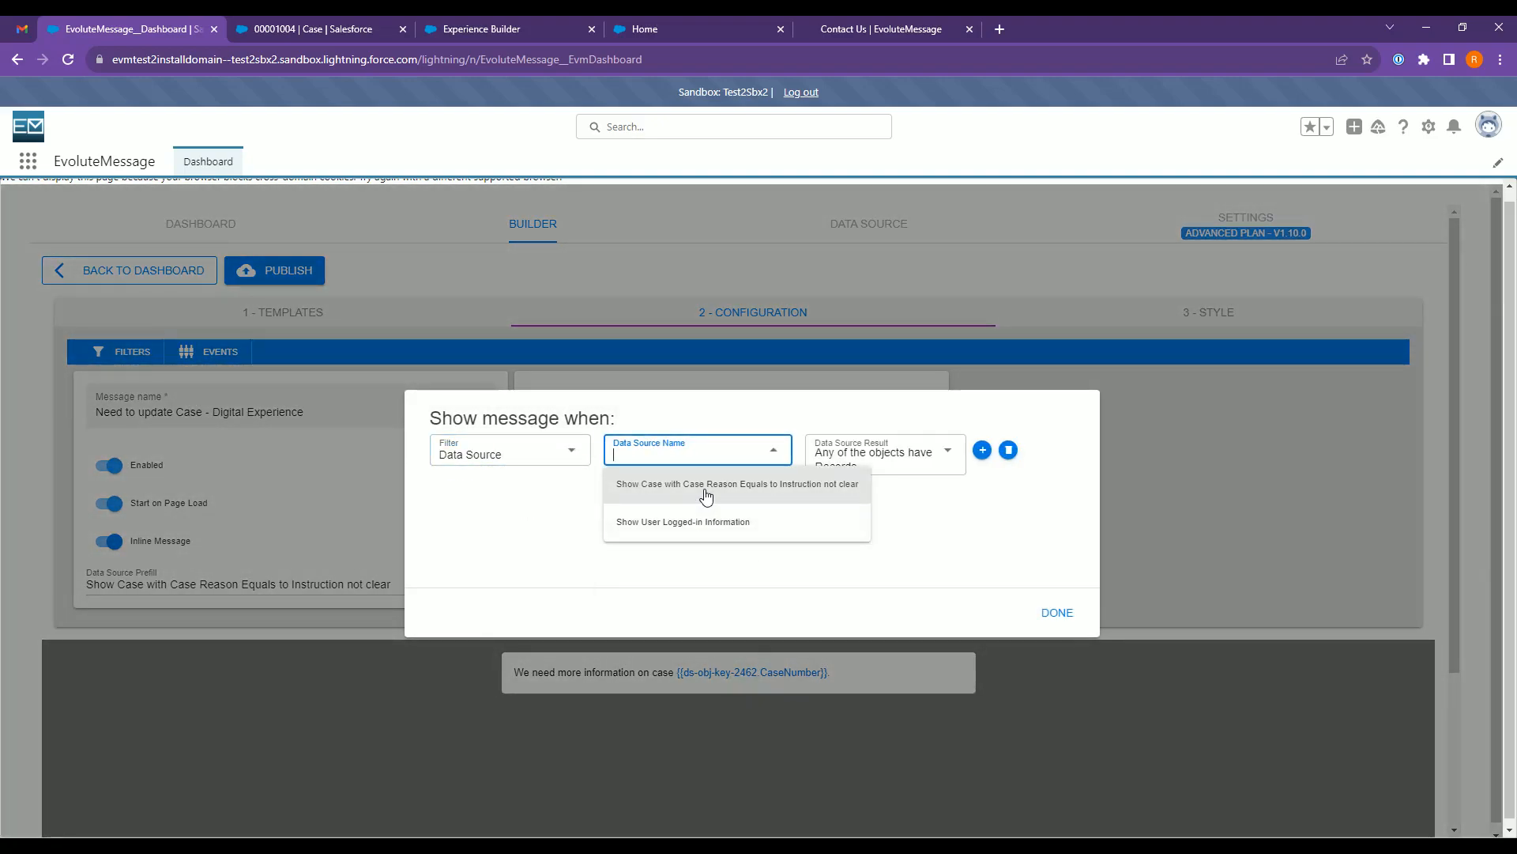
click(707, 496)
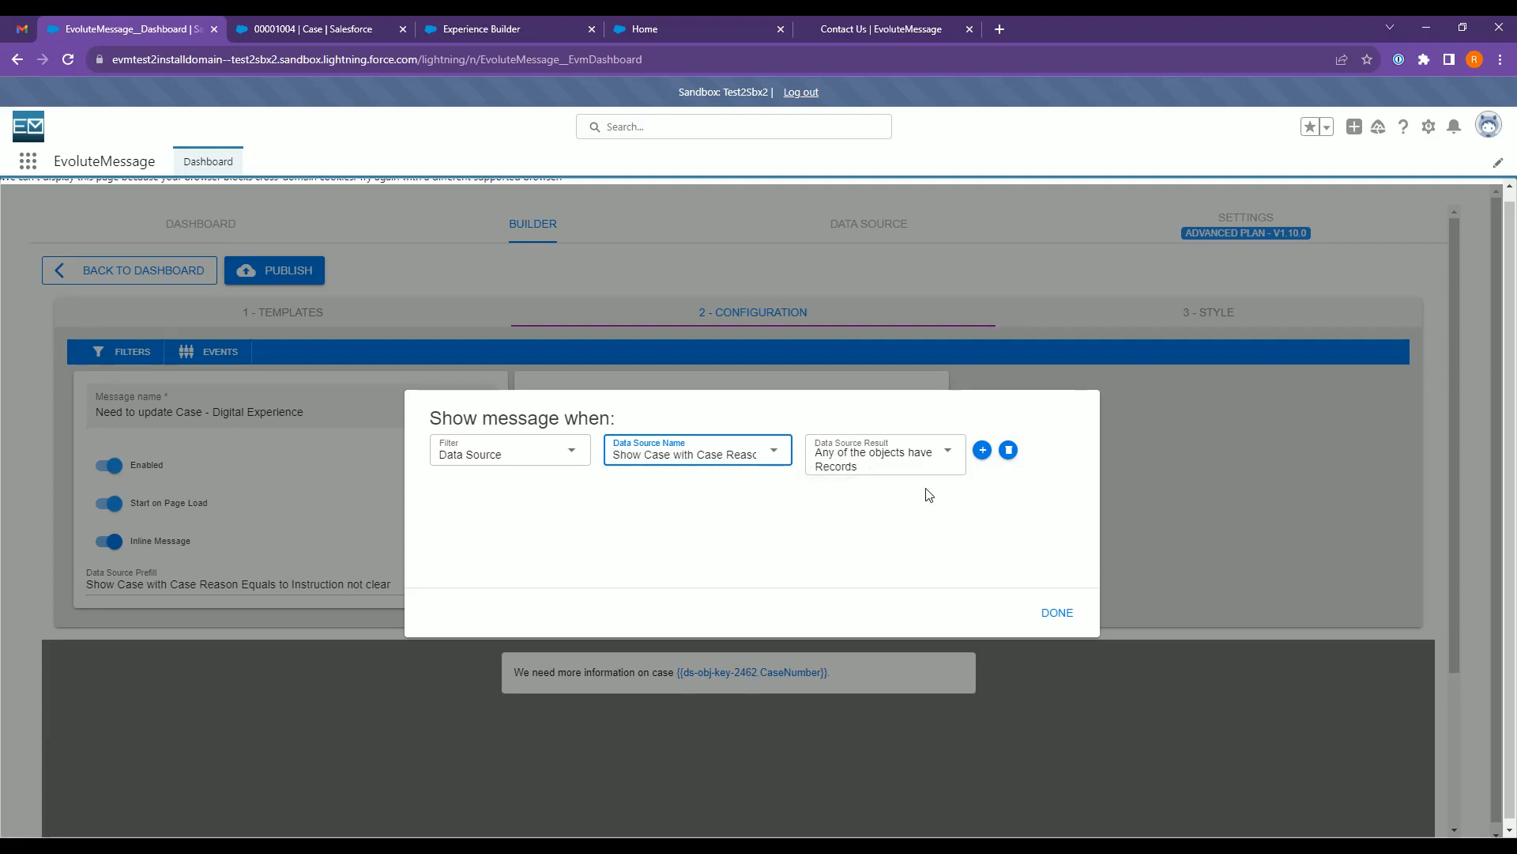
- Keep the filter's Data Source Result as "Any of the objects have Records", finish the filter and publish the message
click(865, 466)
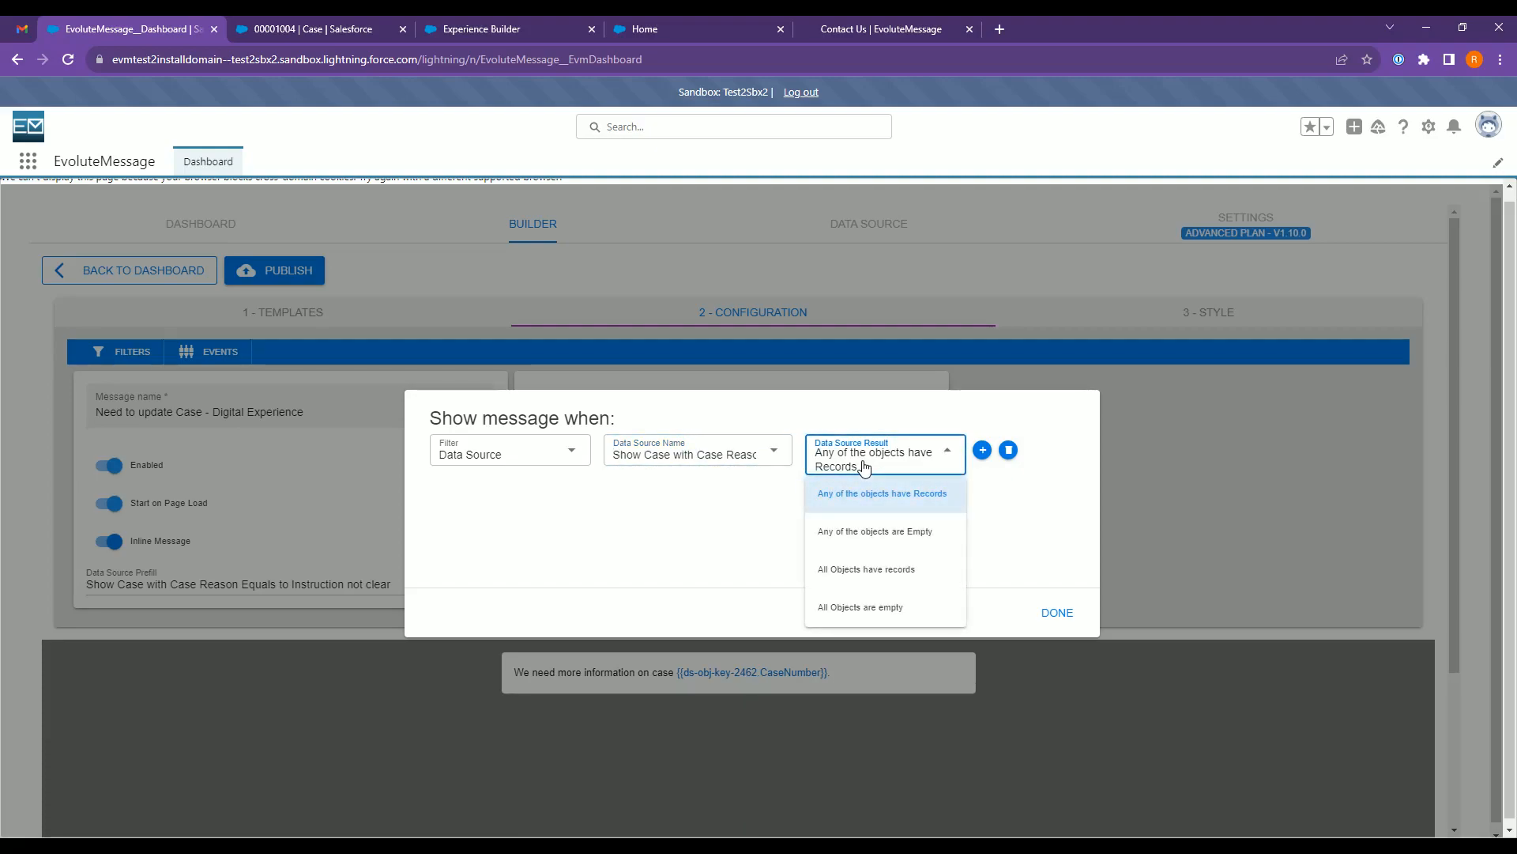
click(865, 467)
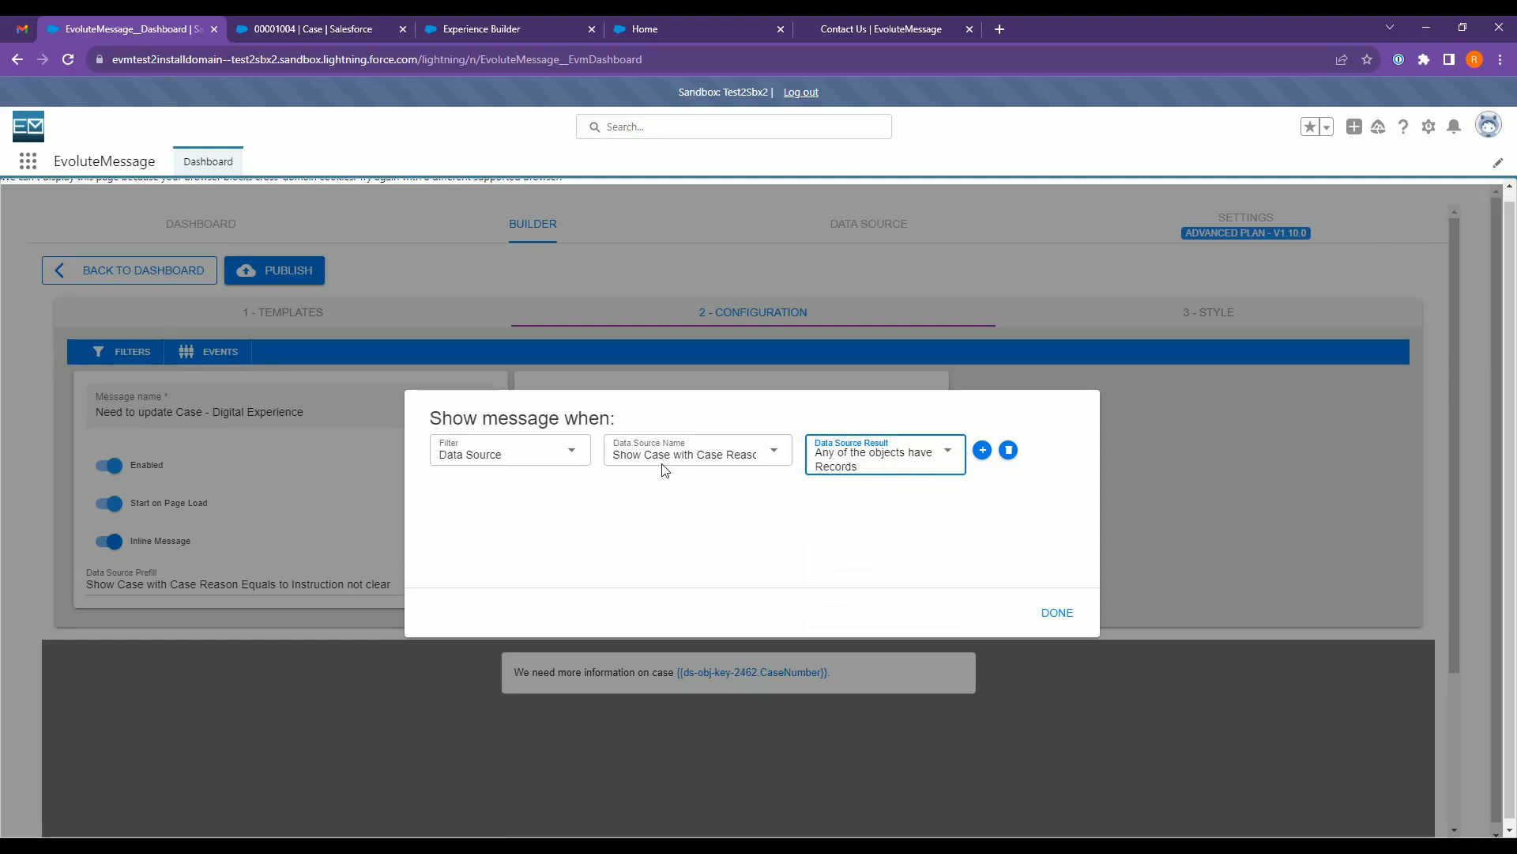
scroll(704, 289, up, 1)
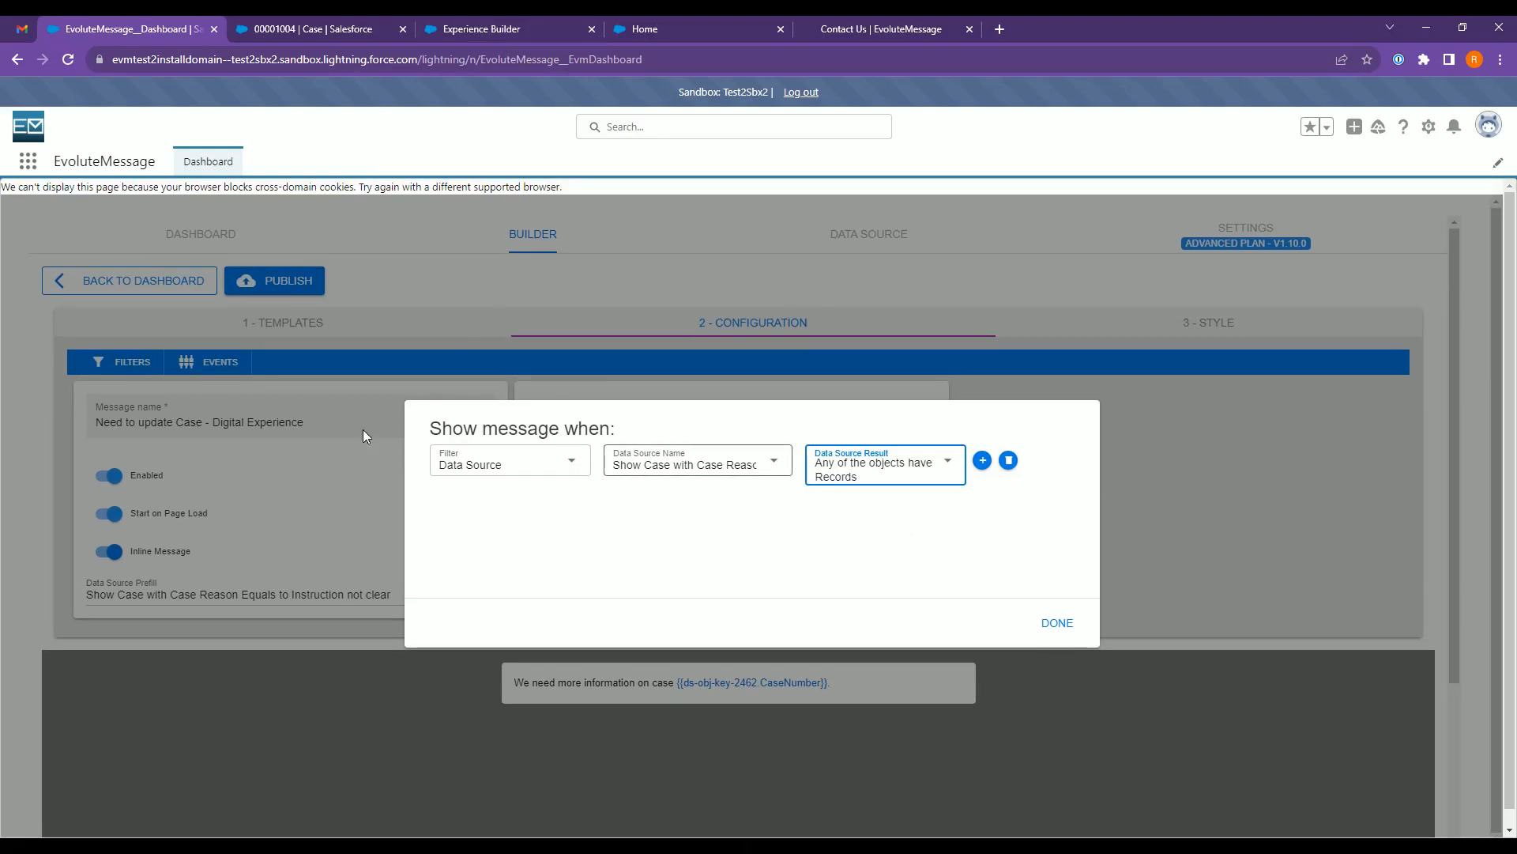
scroll(861, 465, down, 1)
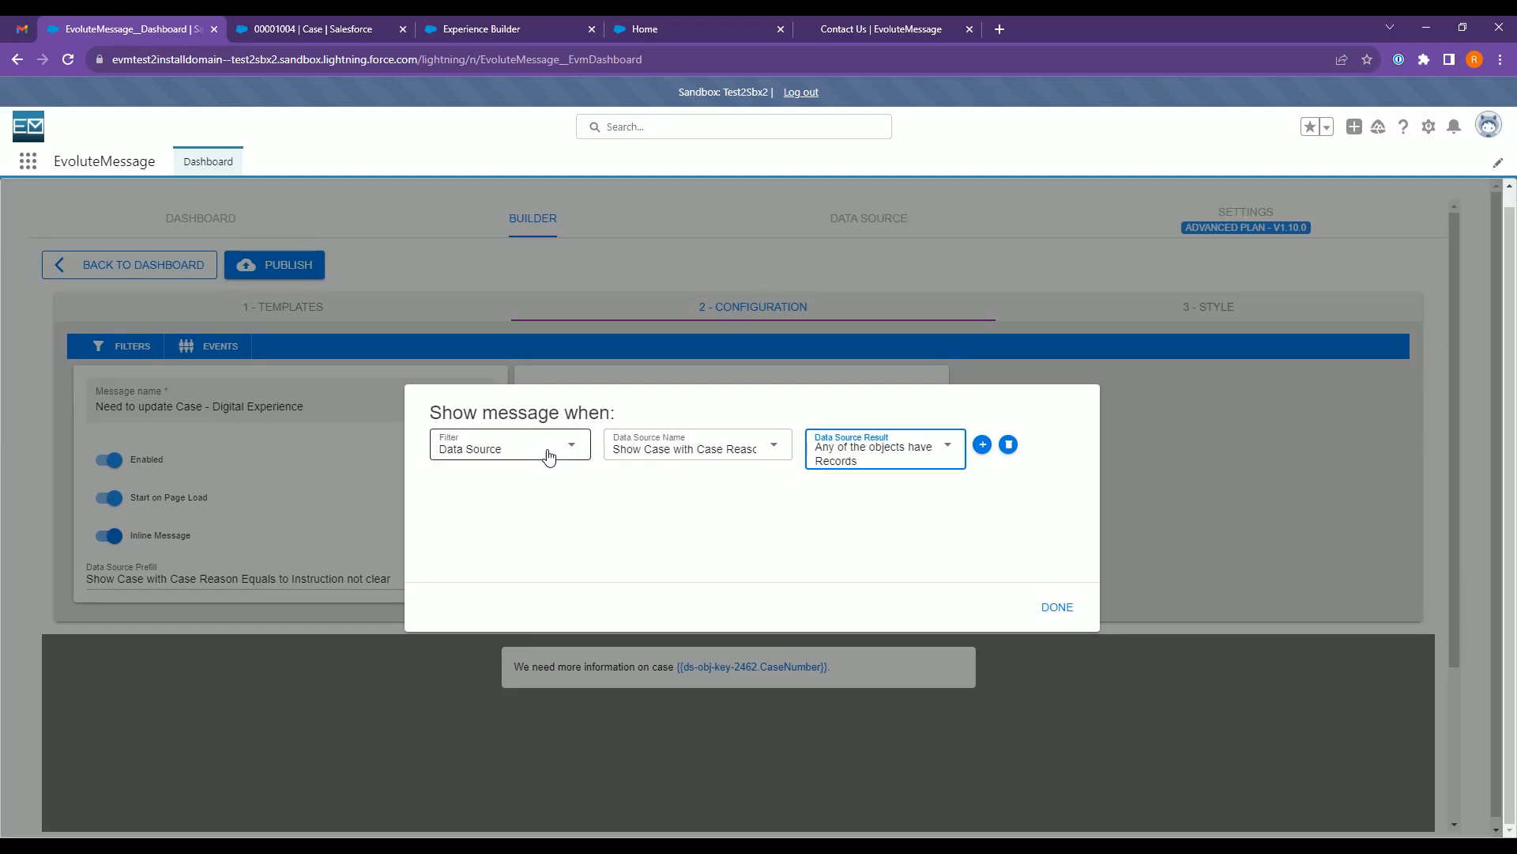
click(1059, 607)
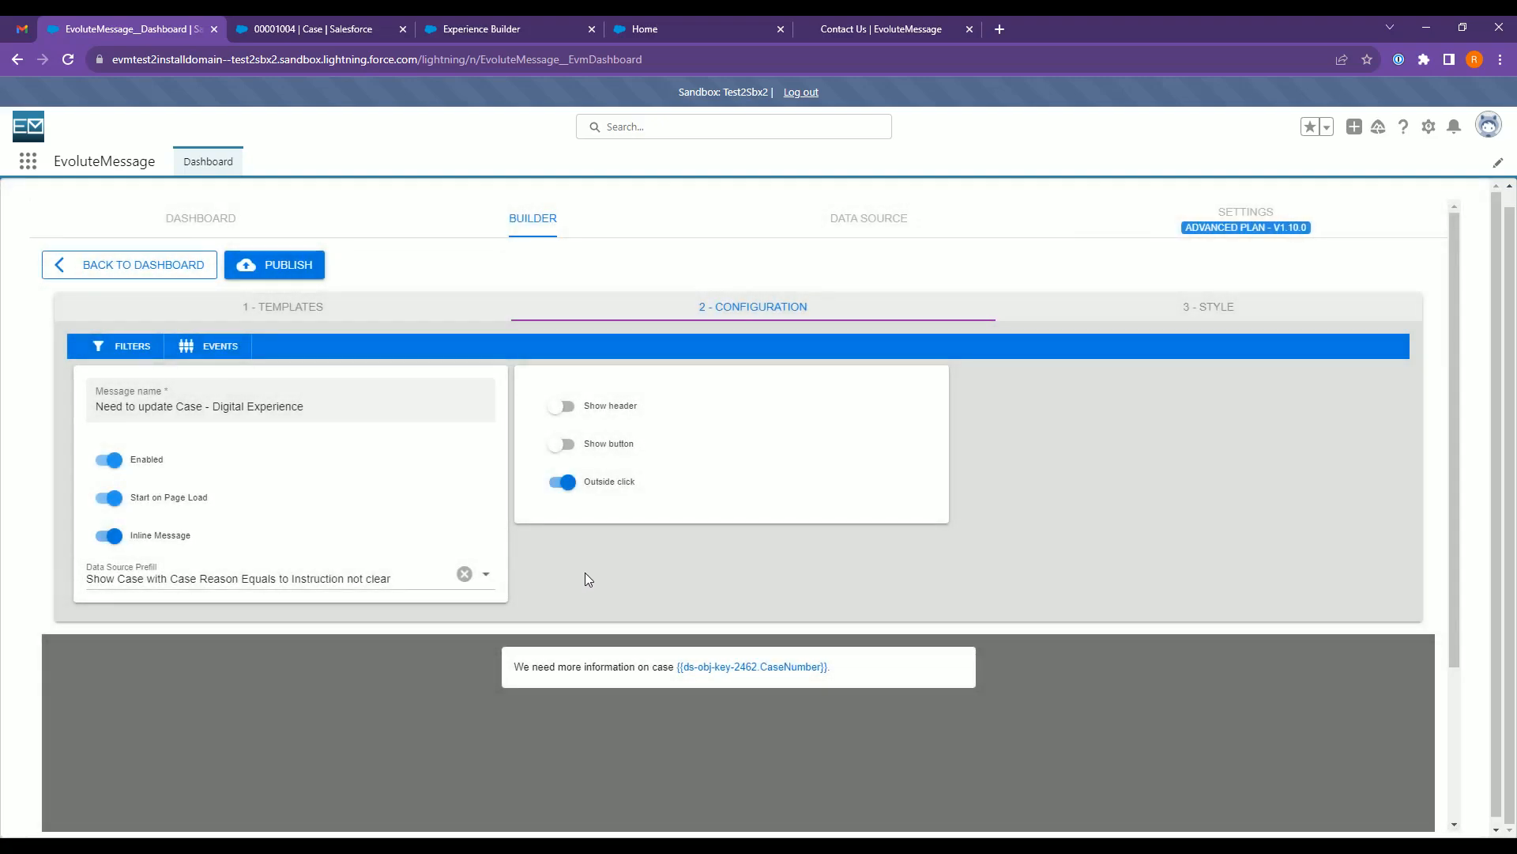
click(277, 283)
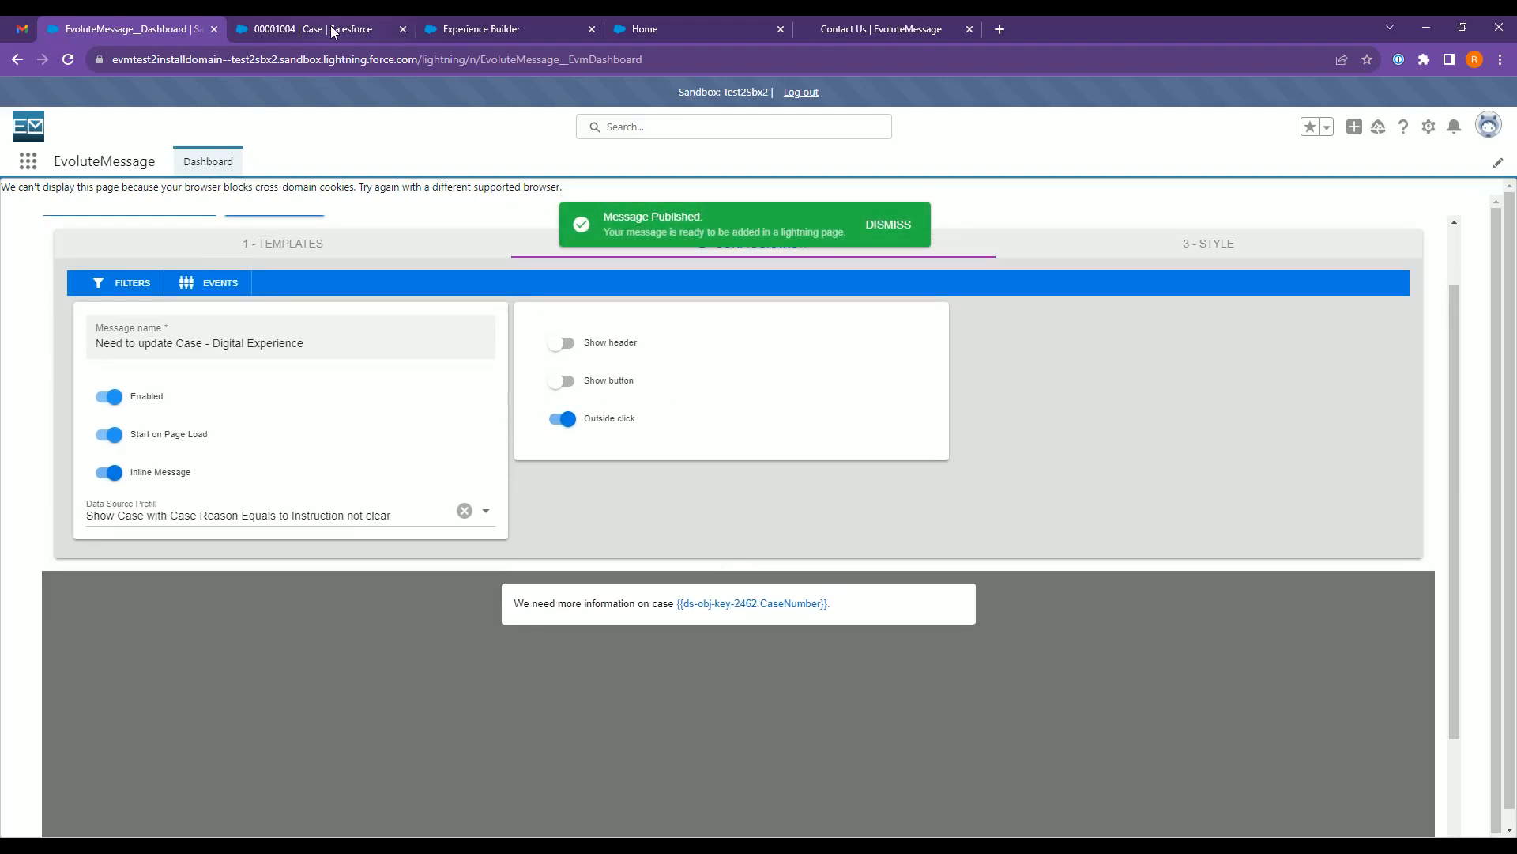
- Reload the customer portal home page to check whether the filter hides the message for the non-matching case
click(331, 29)
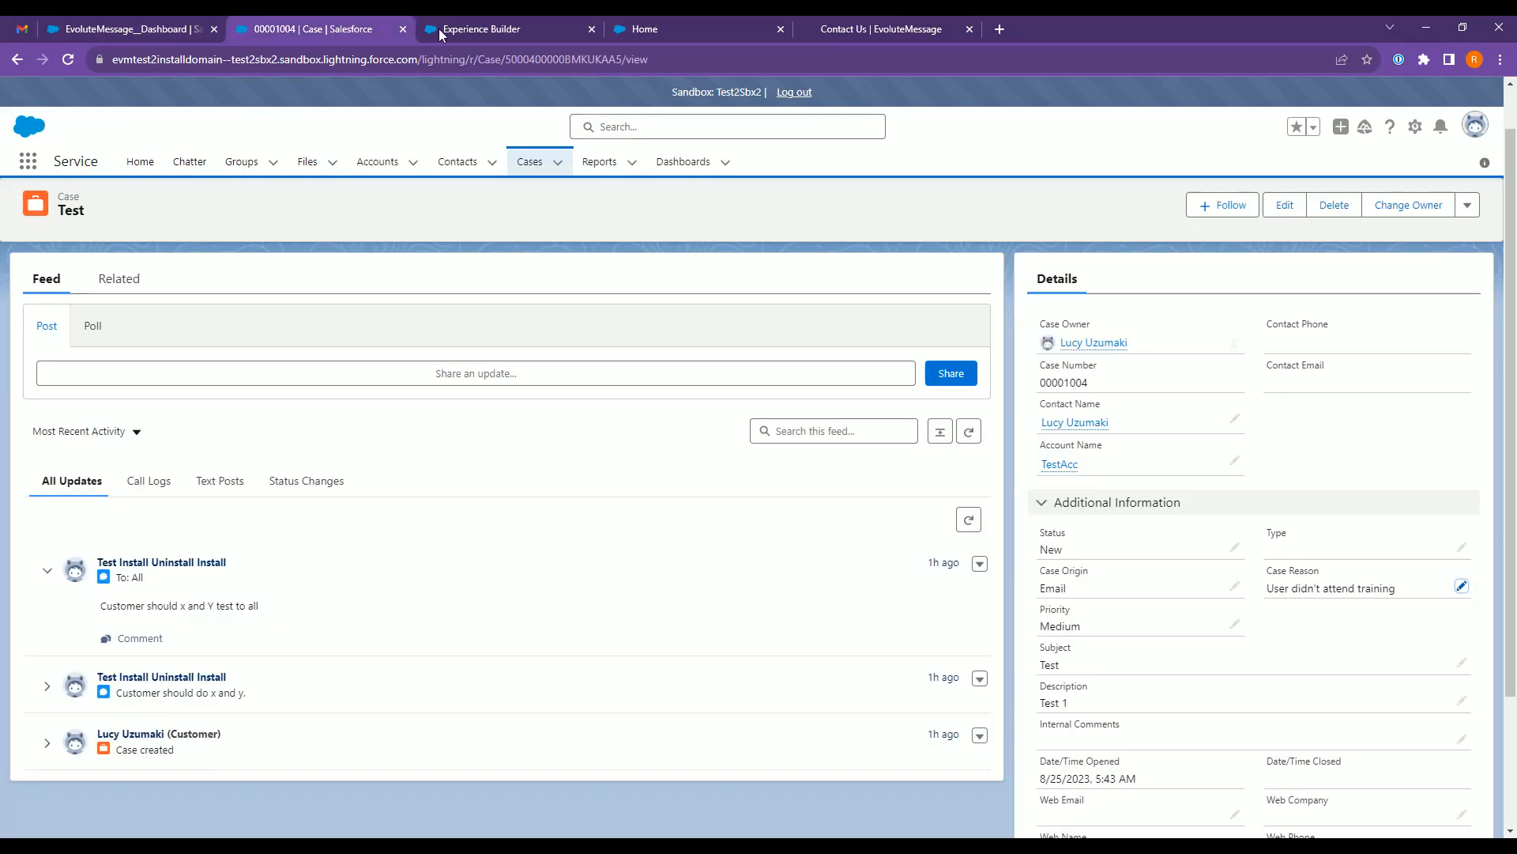
click(494, 27)
click(672, 23)
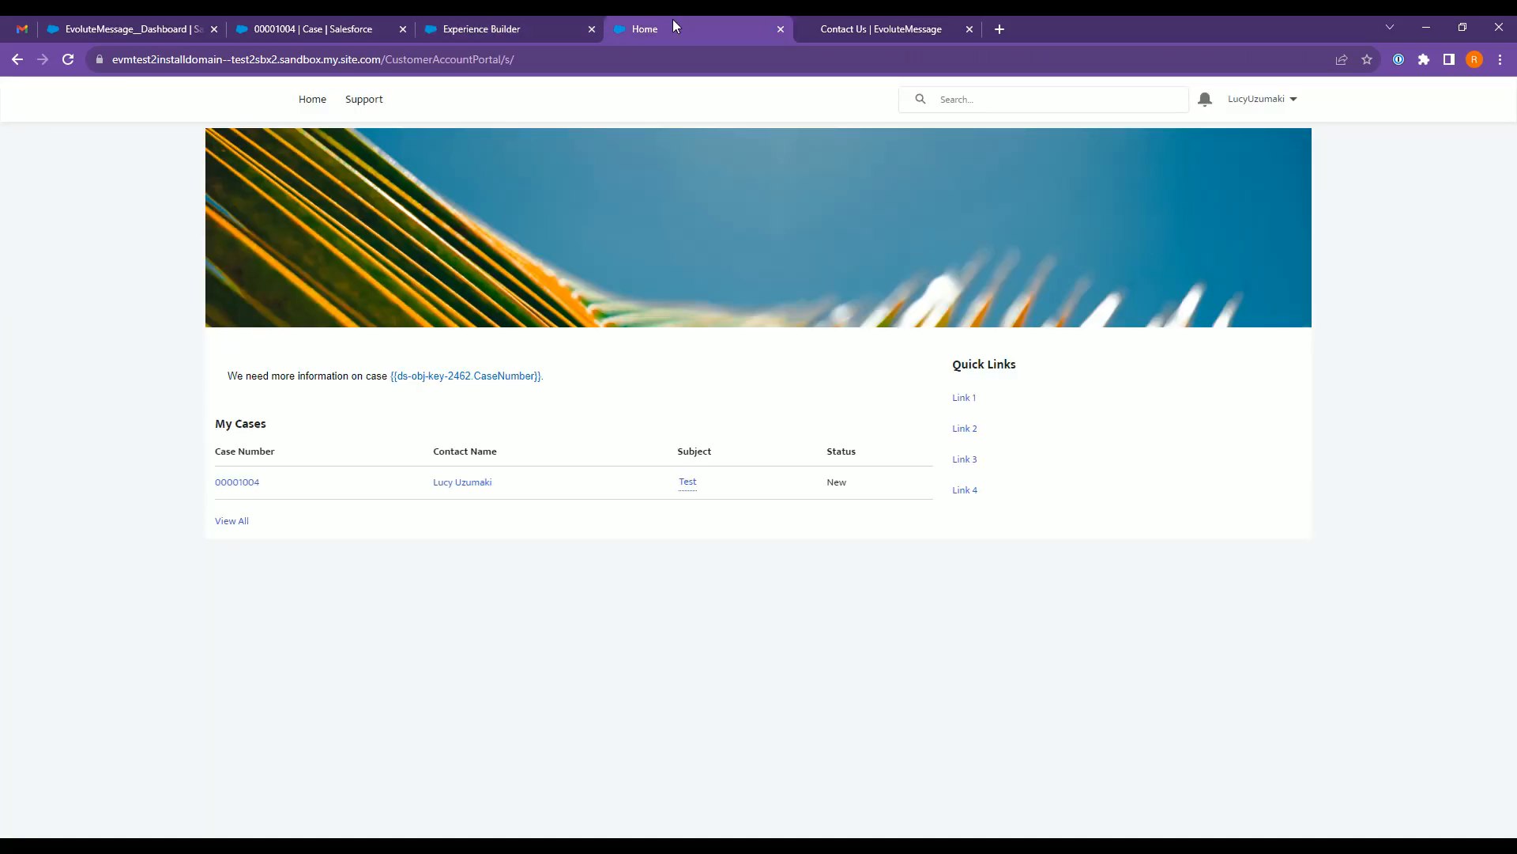
click(66, 60)
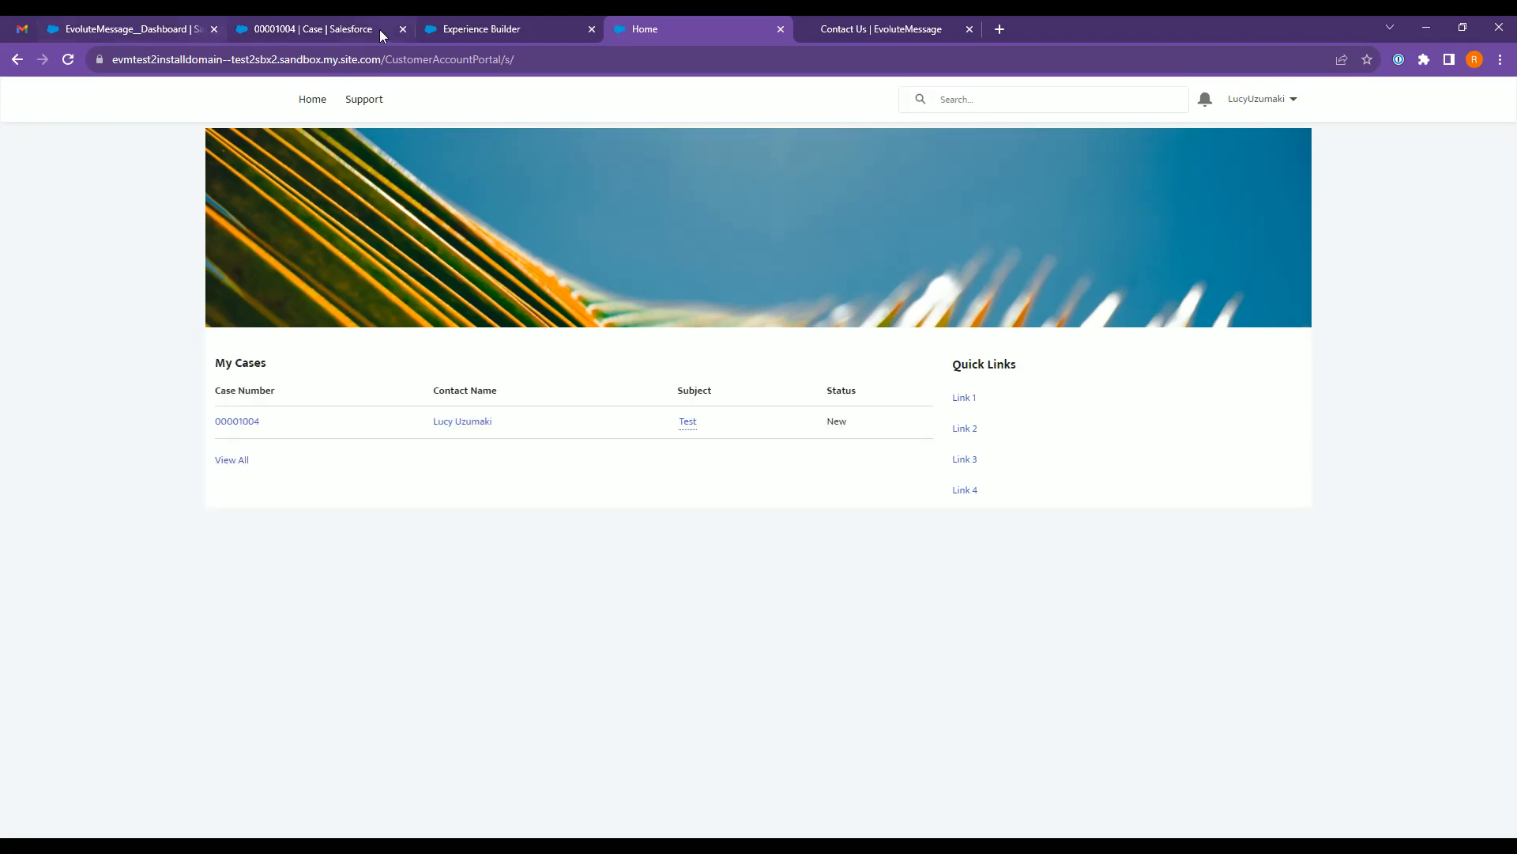
- Set the Test case's Case Reason to "Instructions not clear" and save the record
click(356, 28)
click(1461, 586)
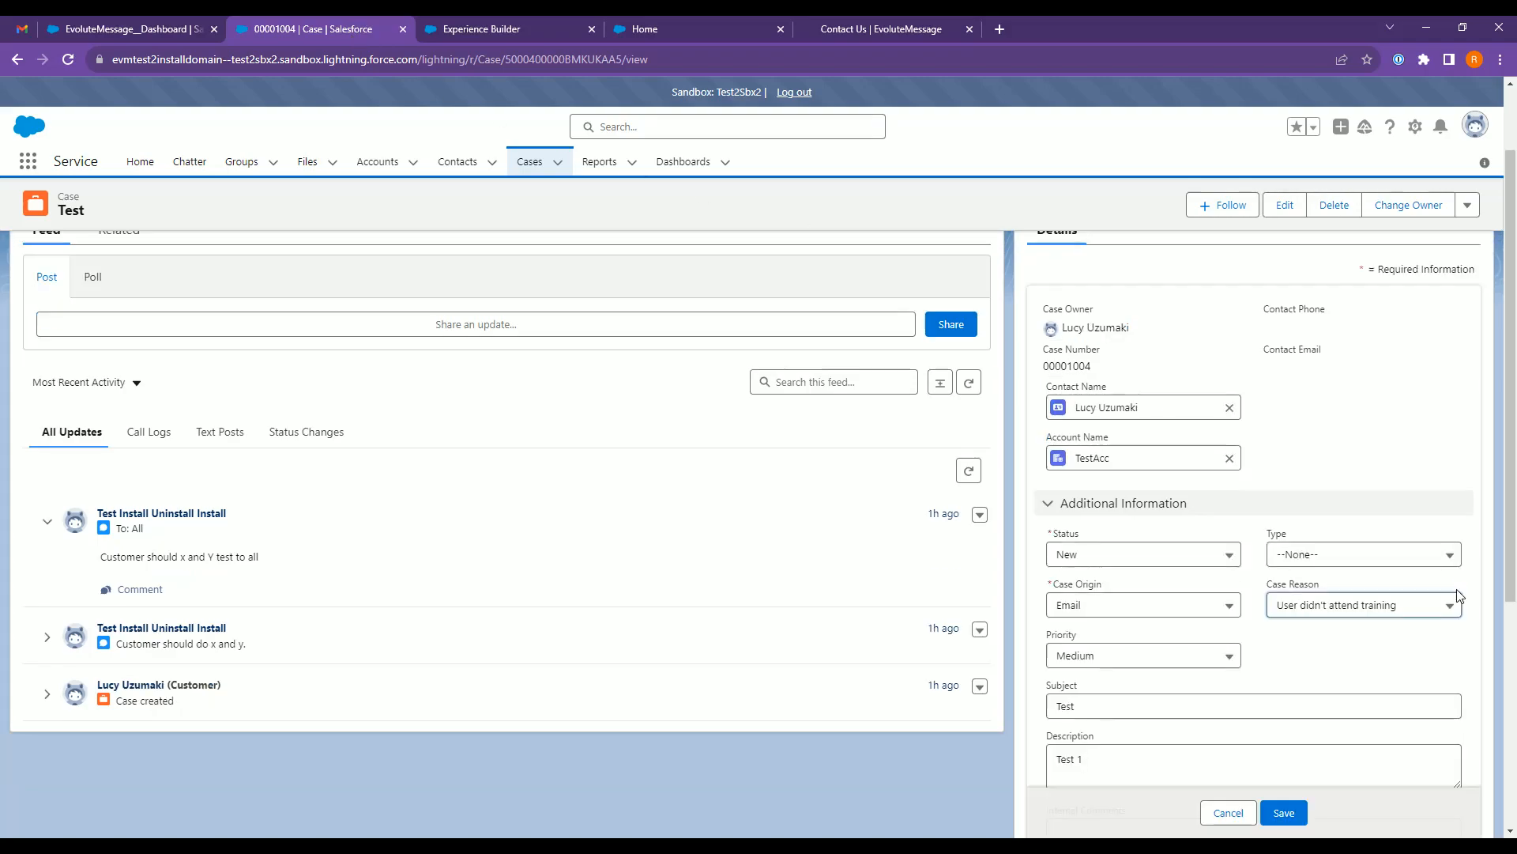
click(1367, 610)
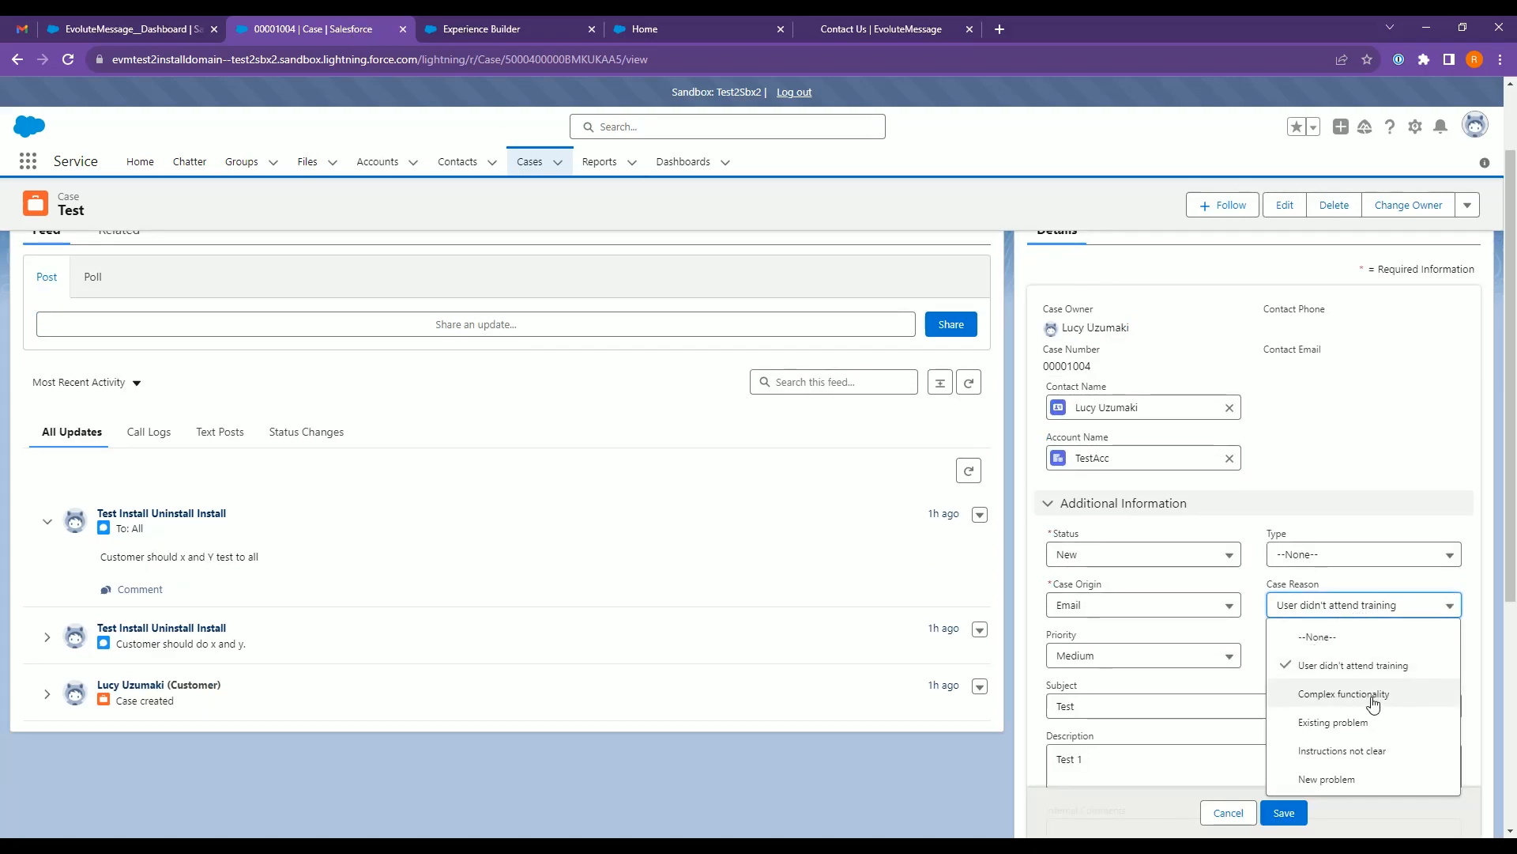
click(1362, 760)
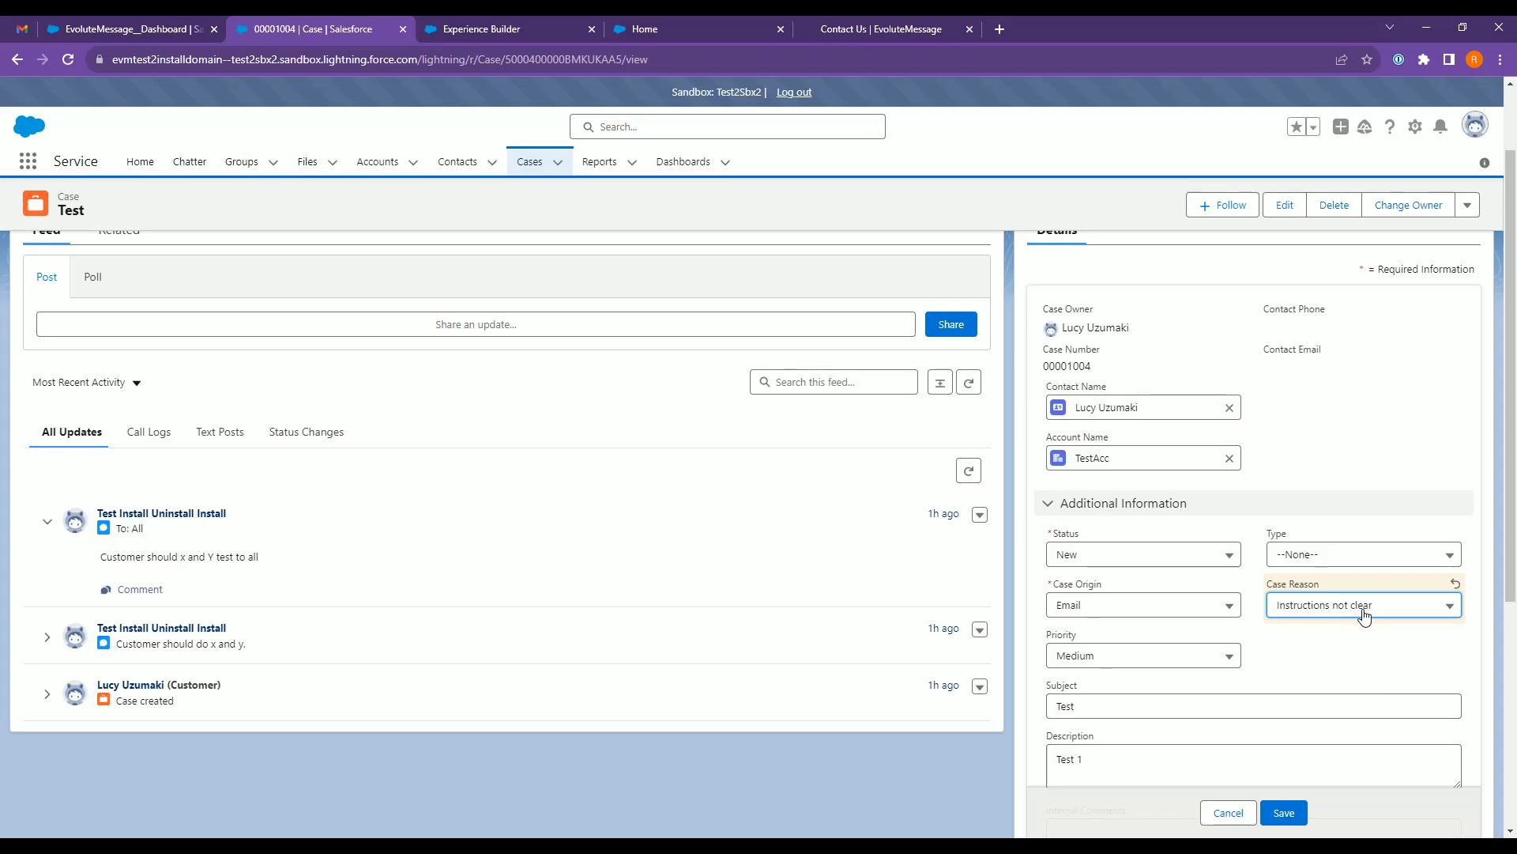
click(1285, 813)
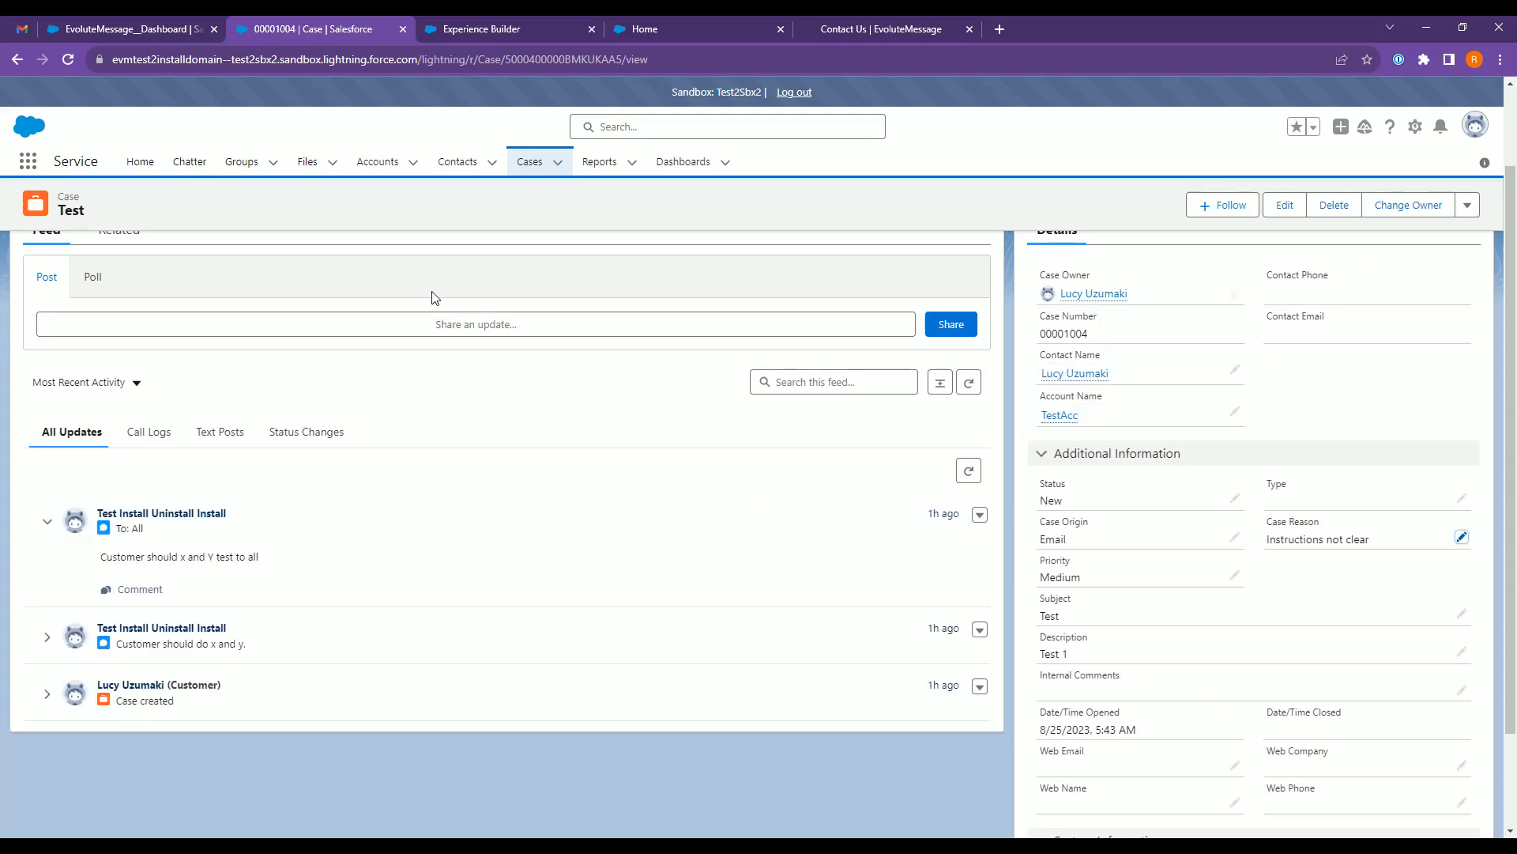
- Reload the customer portal home page to check the filtered message for the matching case
click(474, 28)
click(691, 28)
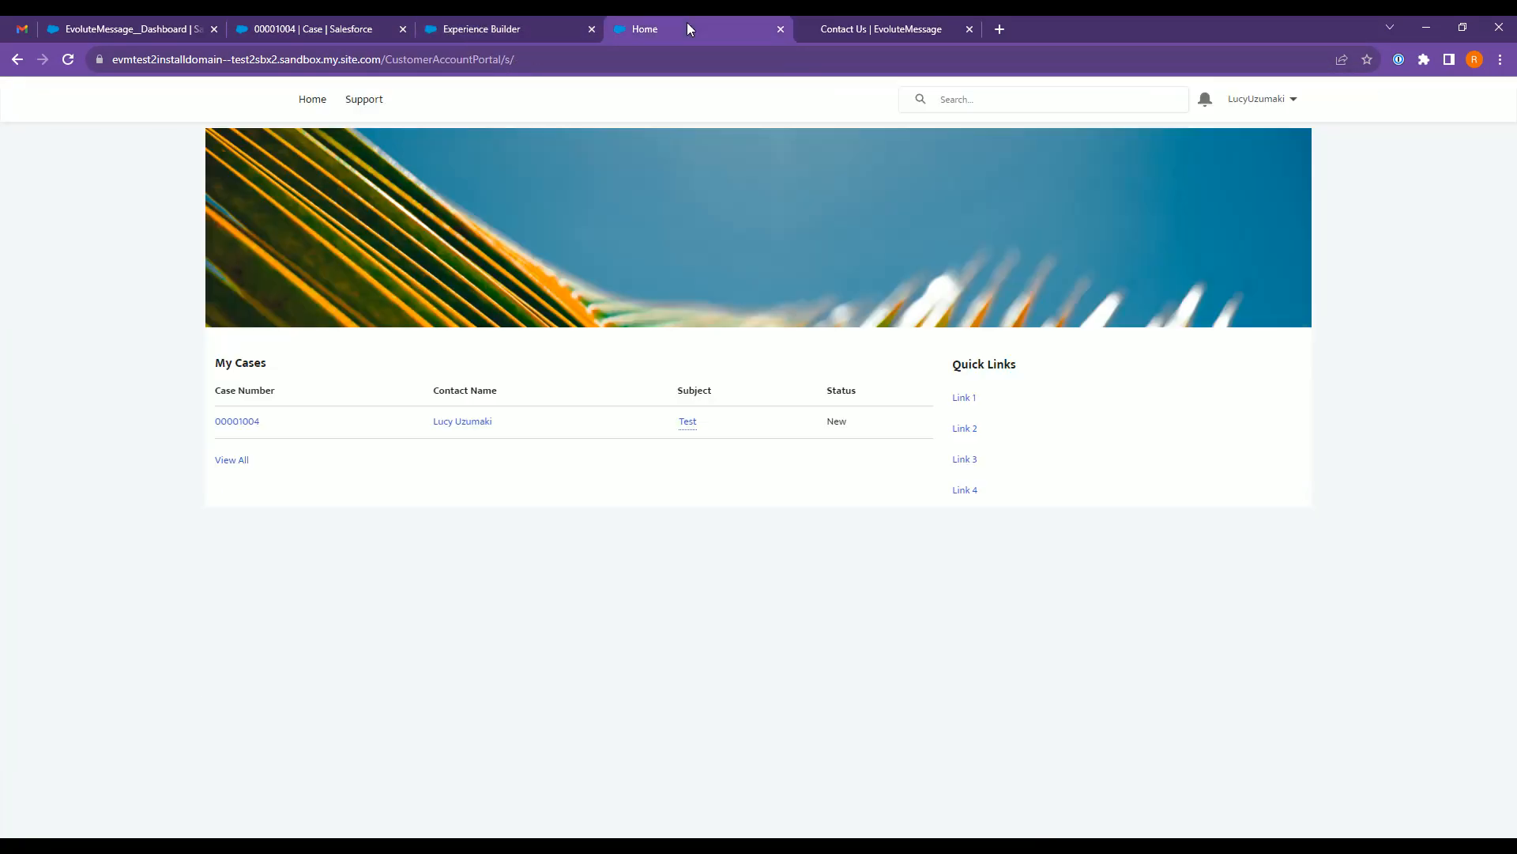
click(68, 59)
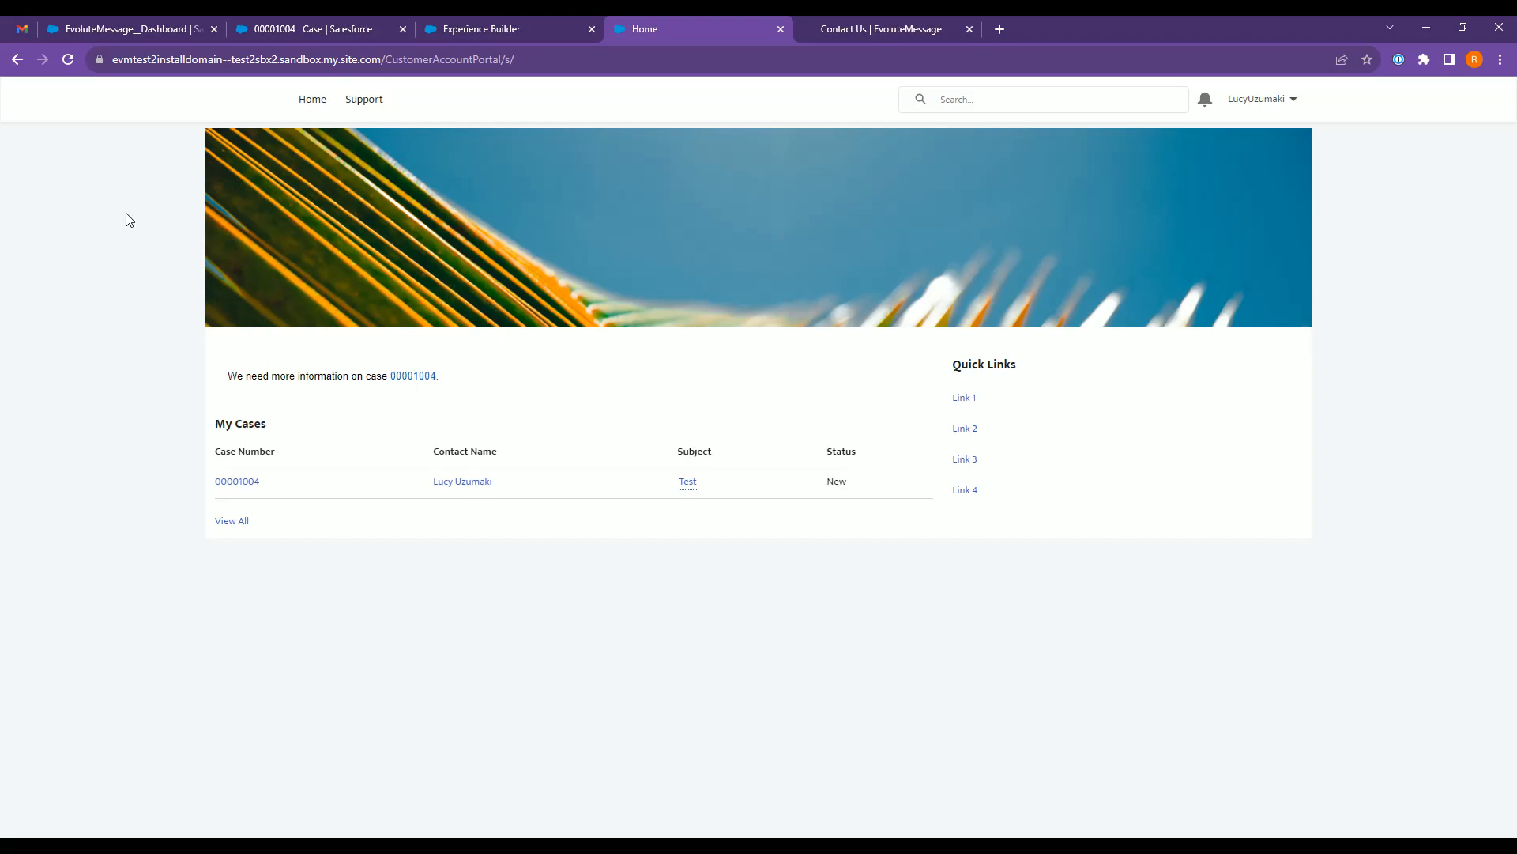
- In the EvoluteMessage builder, copy the message's full text with its case link, clear the text field and finish its settings
click(515, 26)
click(367, 29)
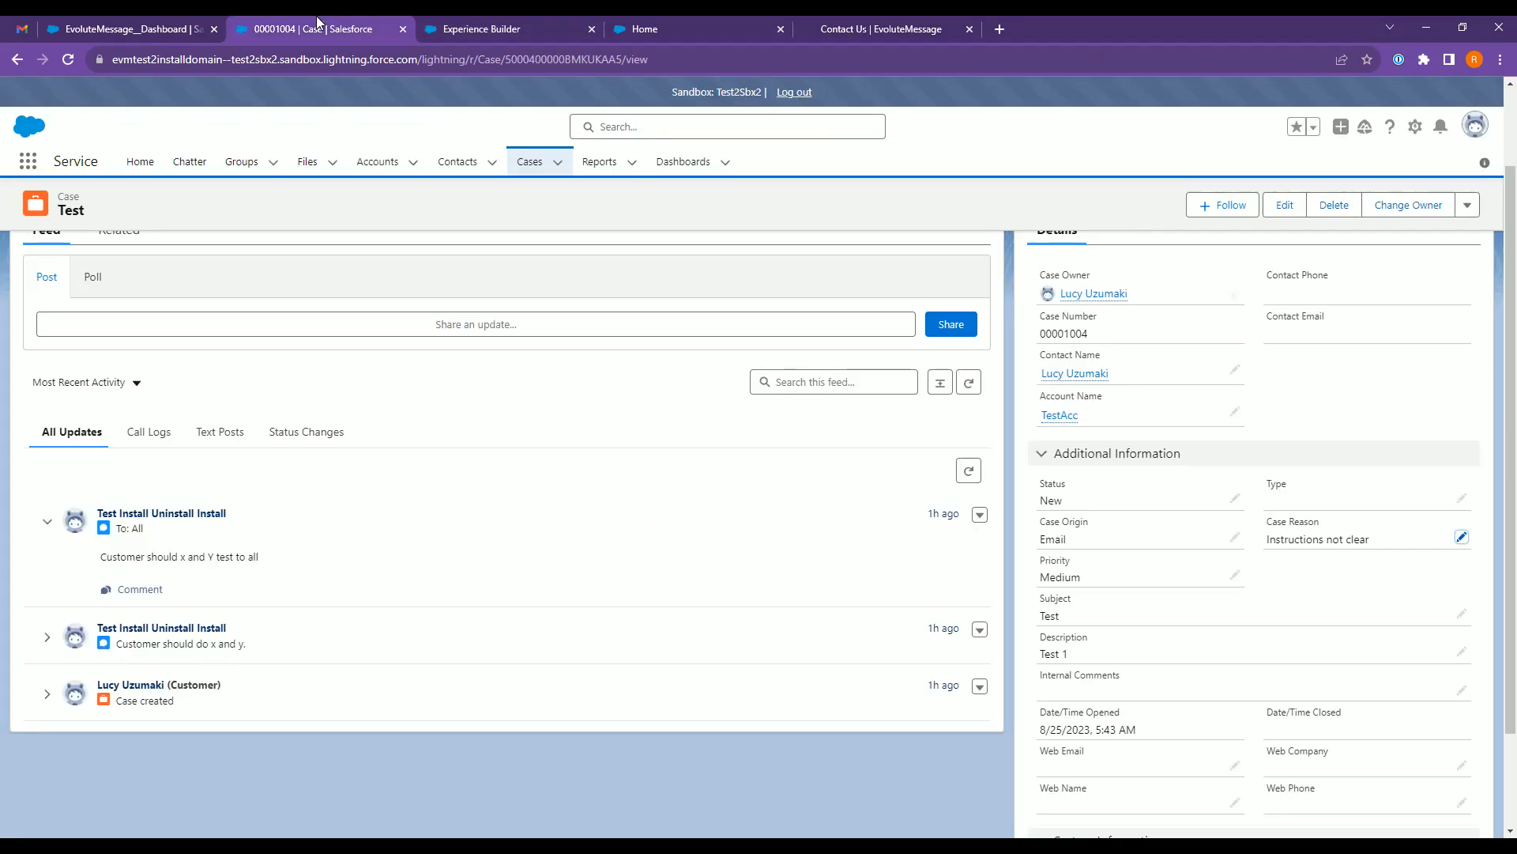
click(187, 28)
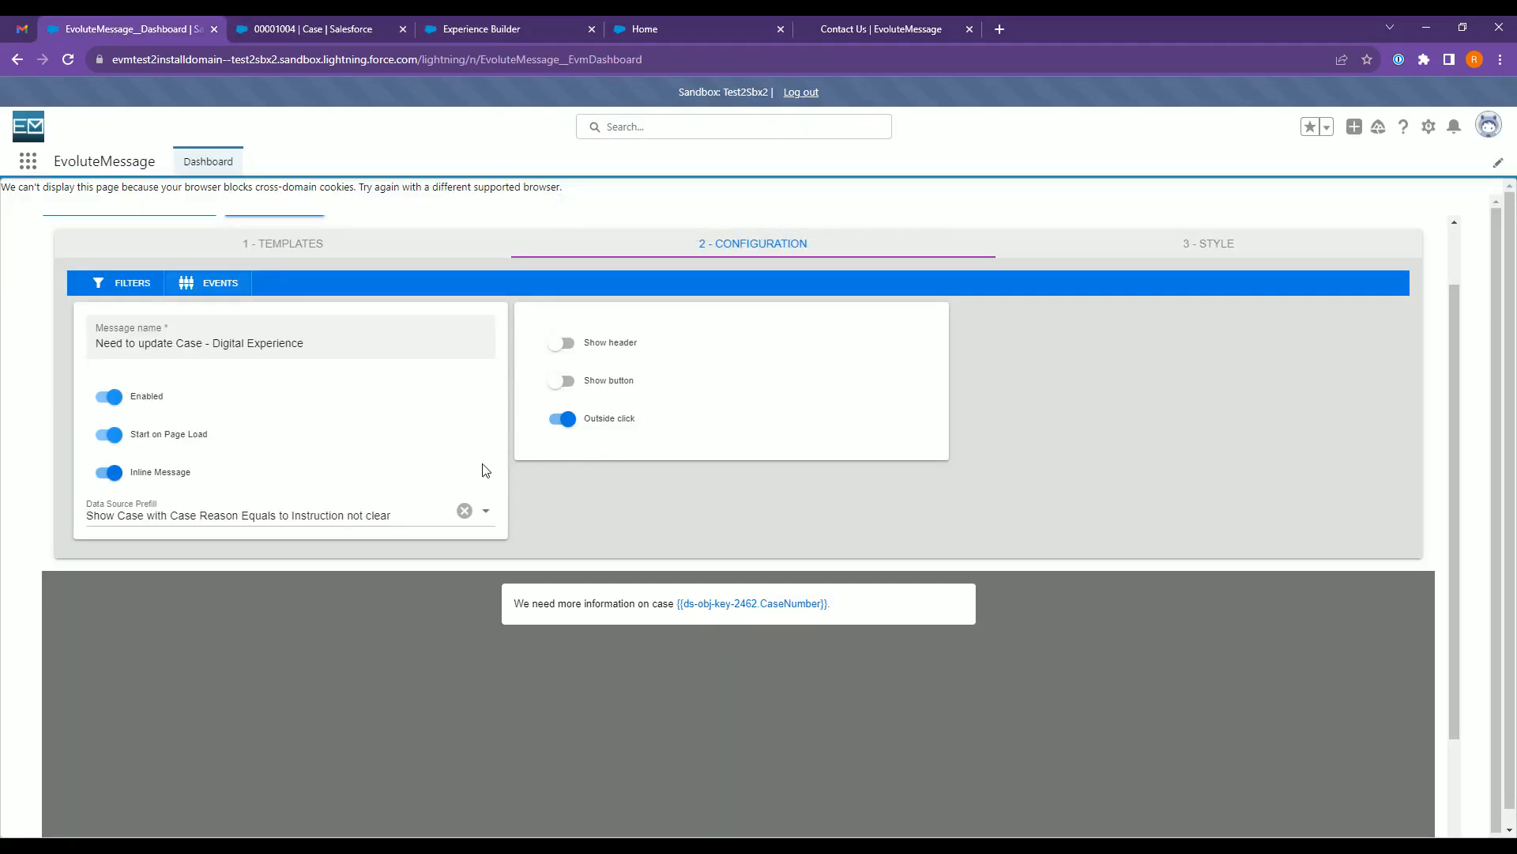
double_click(609, 603)
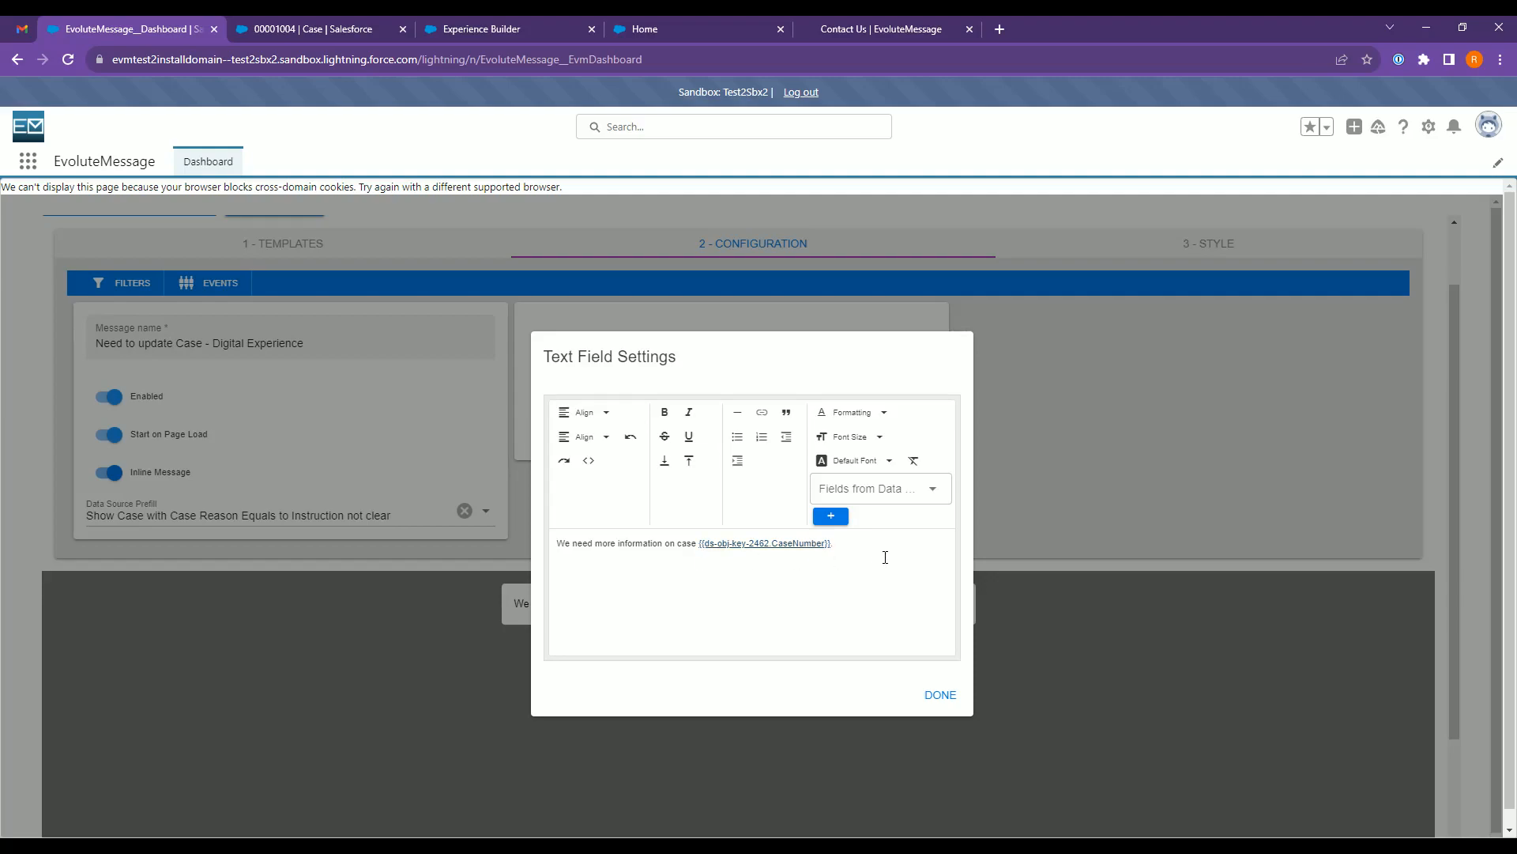
key(ctrl+a)
key(ctrl+c)
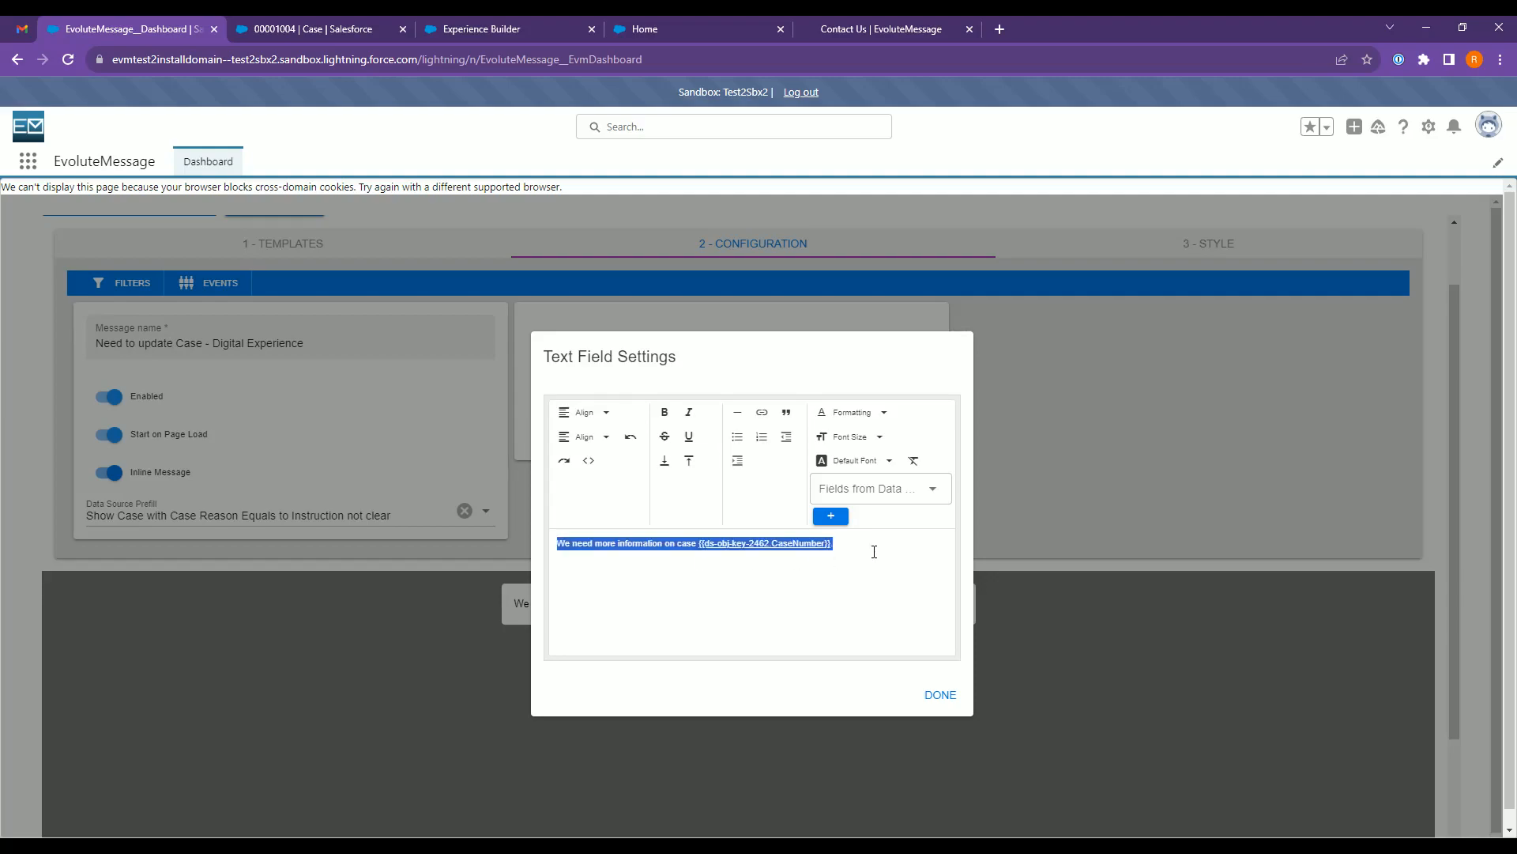
key(BackSpace)
click(933, 692)
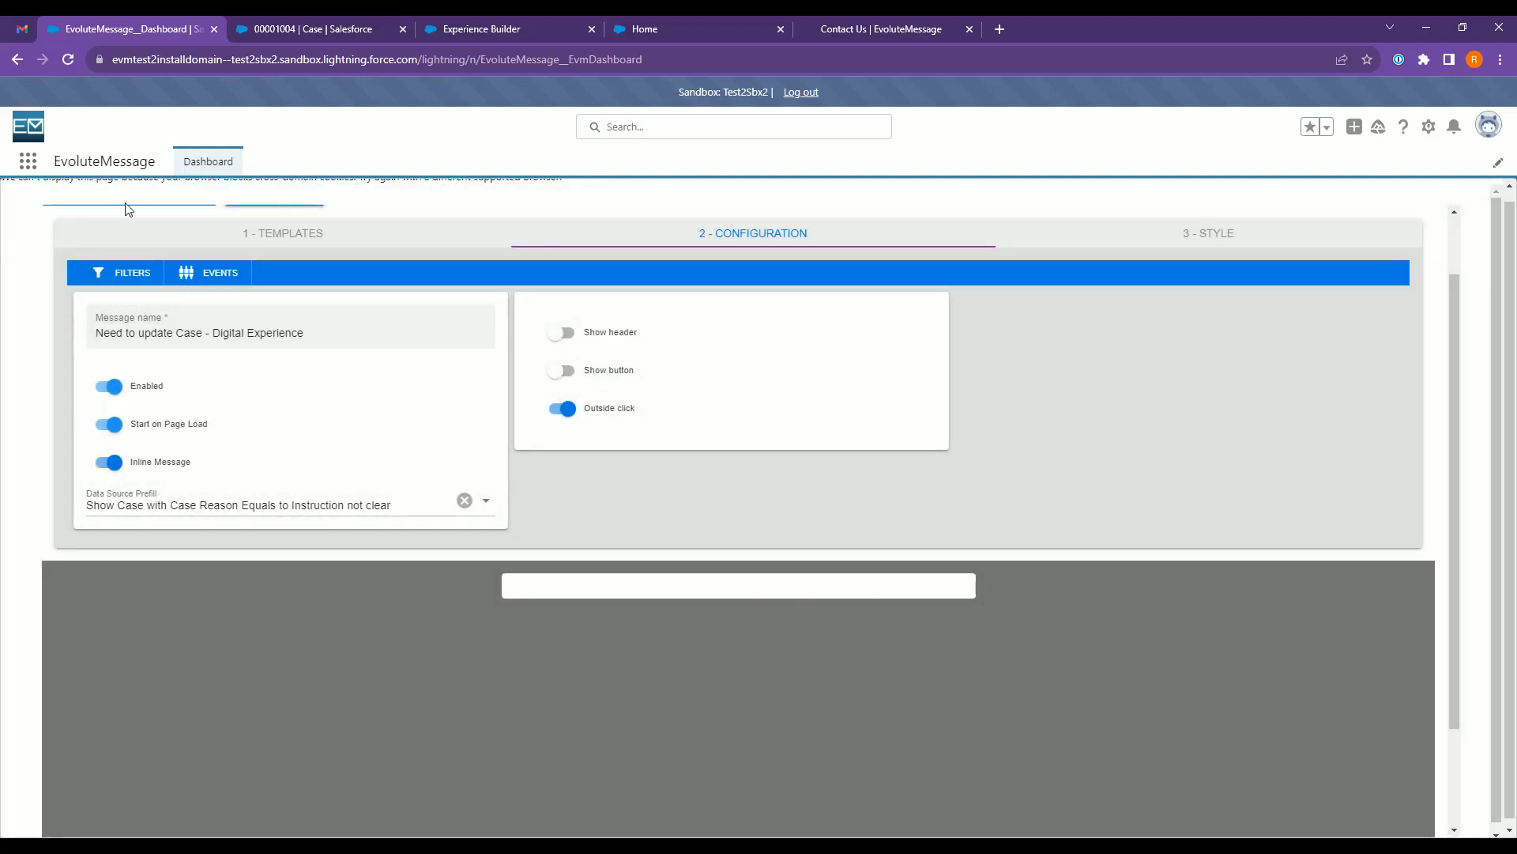
- Apply the Salesforce Toast template to the "Need to update Case - Digital Experience" message
click(282, 241)
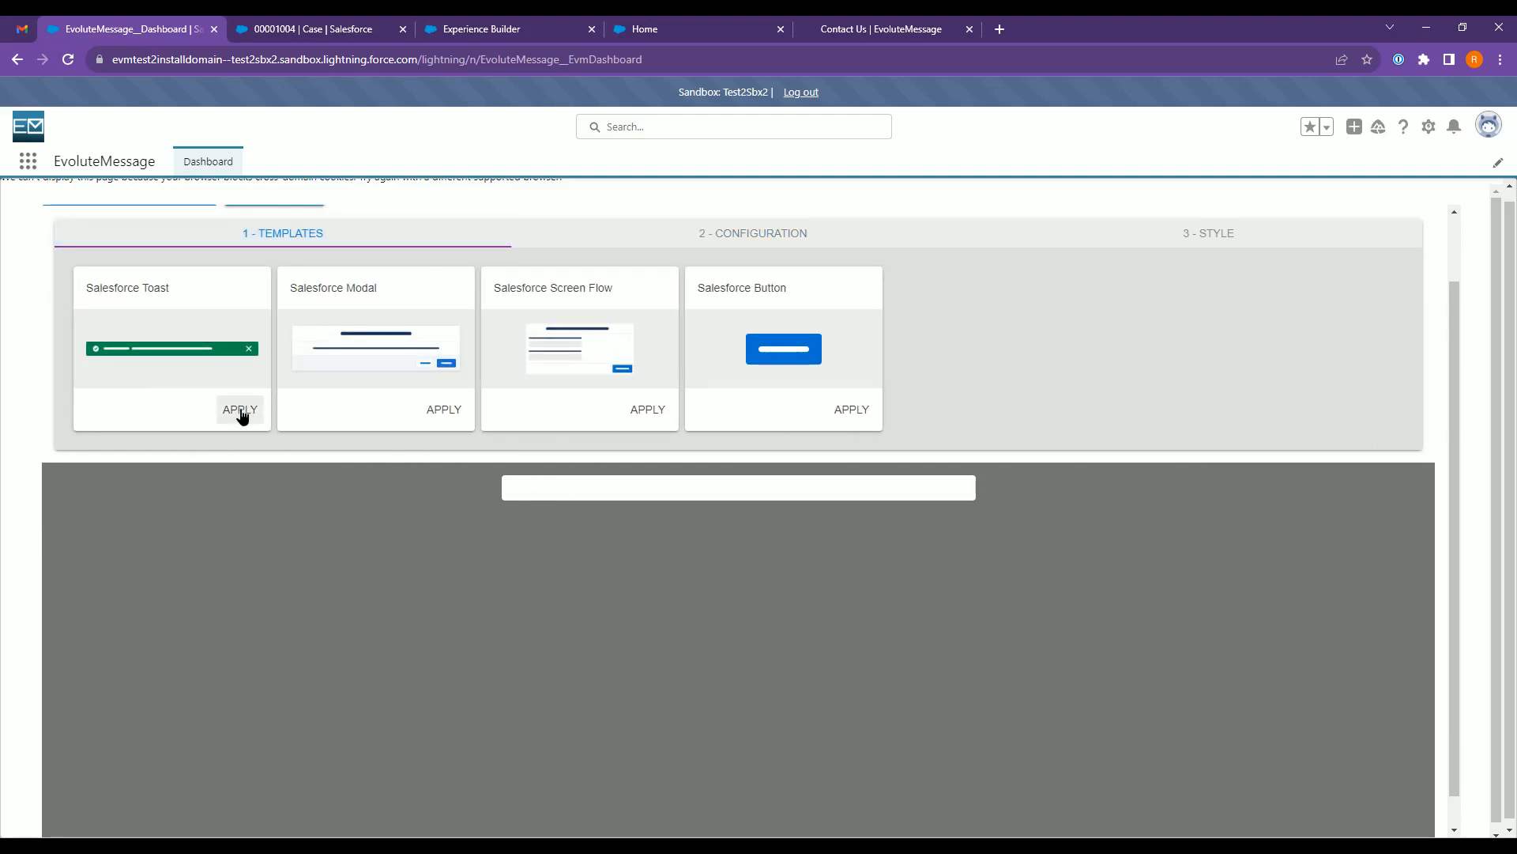
click(239, 412)
click(98, 462)
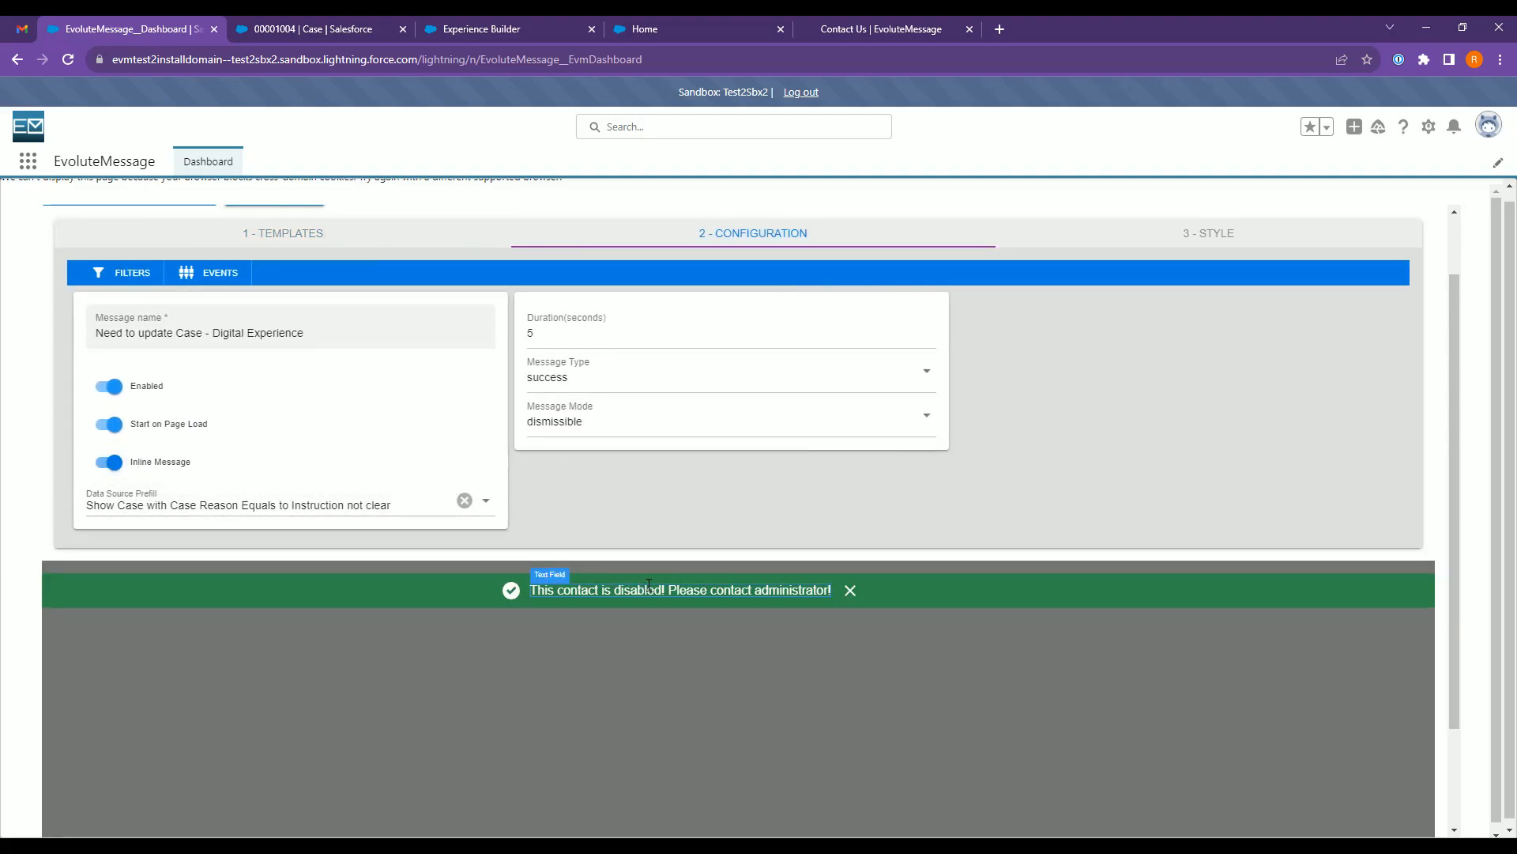
- Replace the toast's placeholder text with the copied case message and check its HTML source
click(790, 589)
key(ctrl+a)
key(ctrl+v)
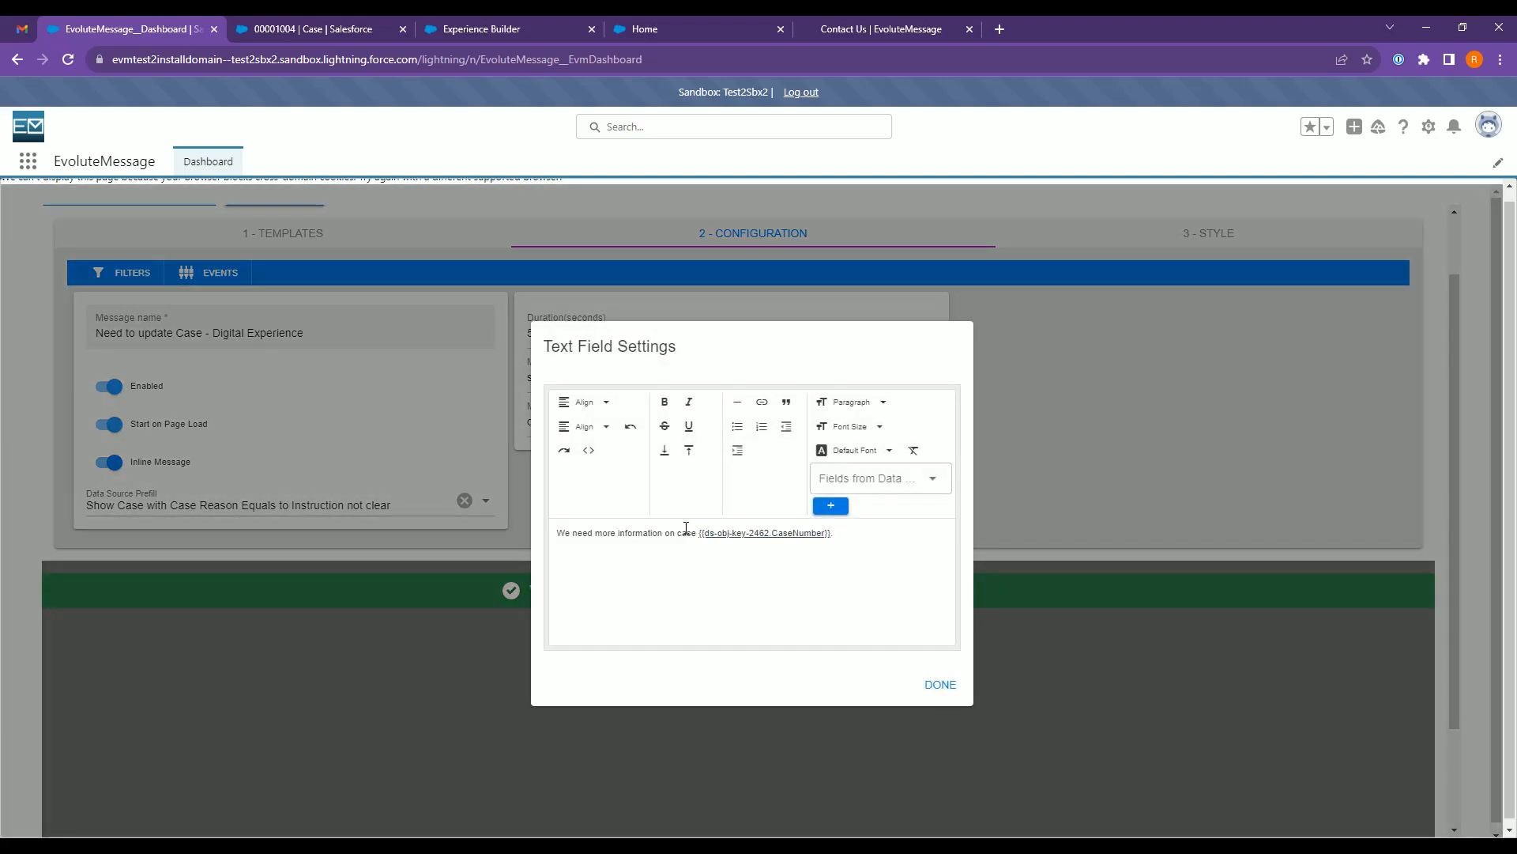
click(589, 452)
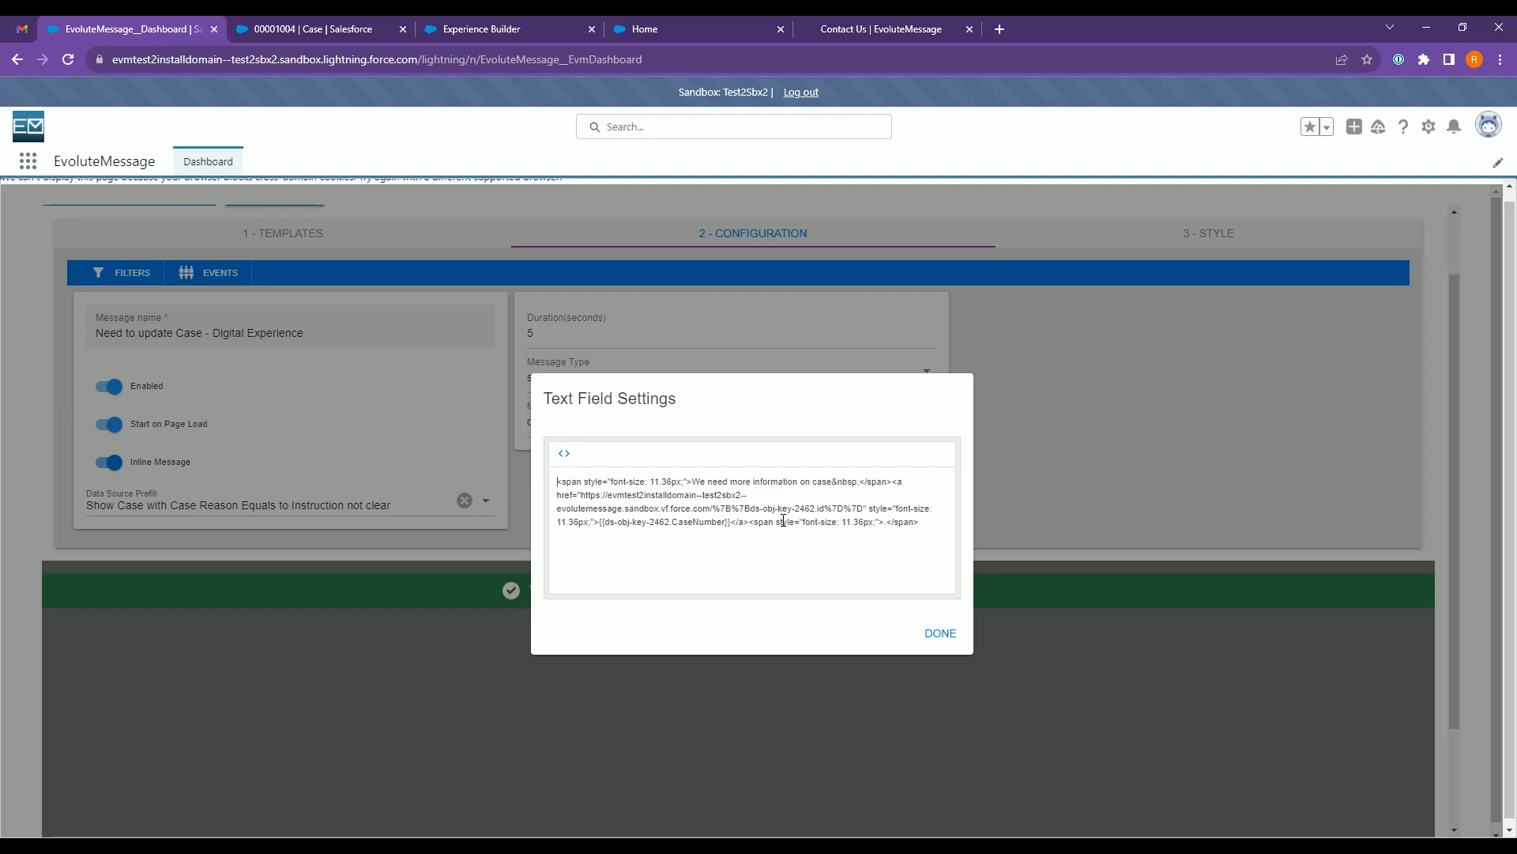
click(564, 452)
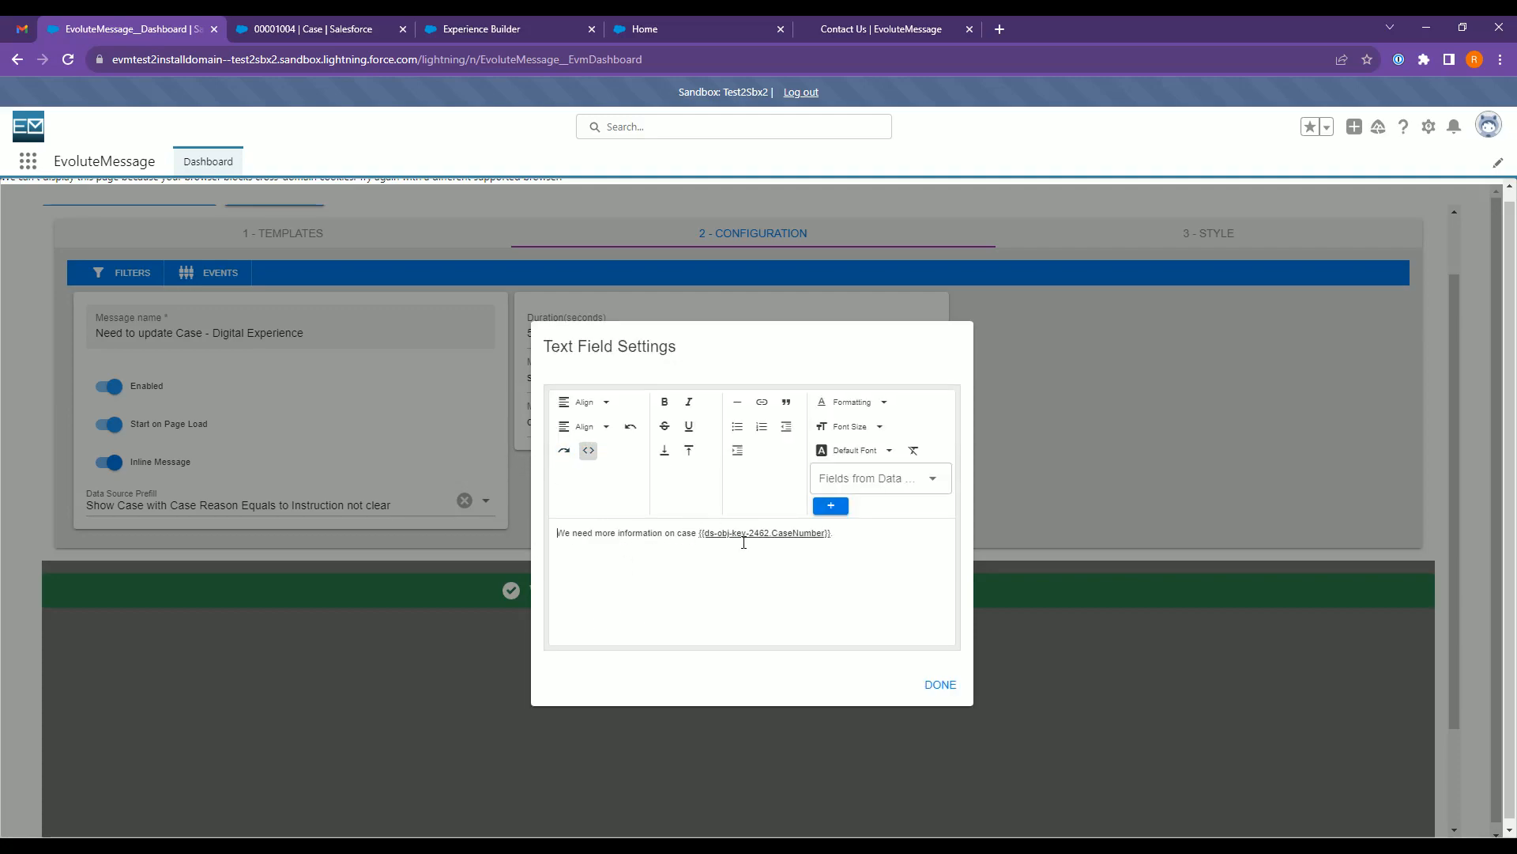
drag(698, 533, 833, 533)
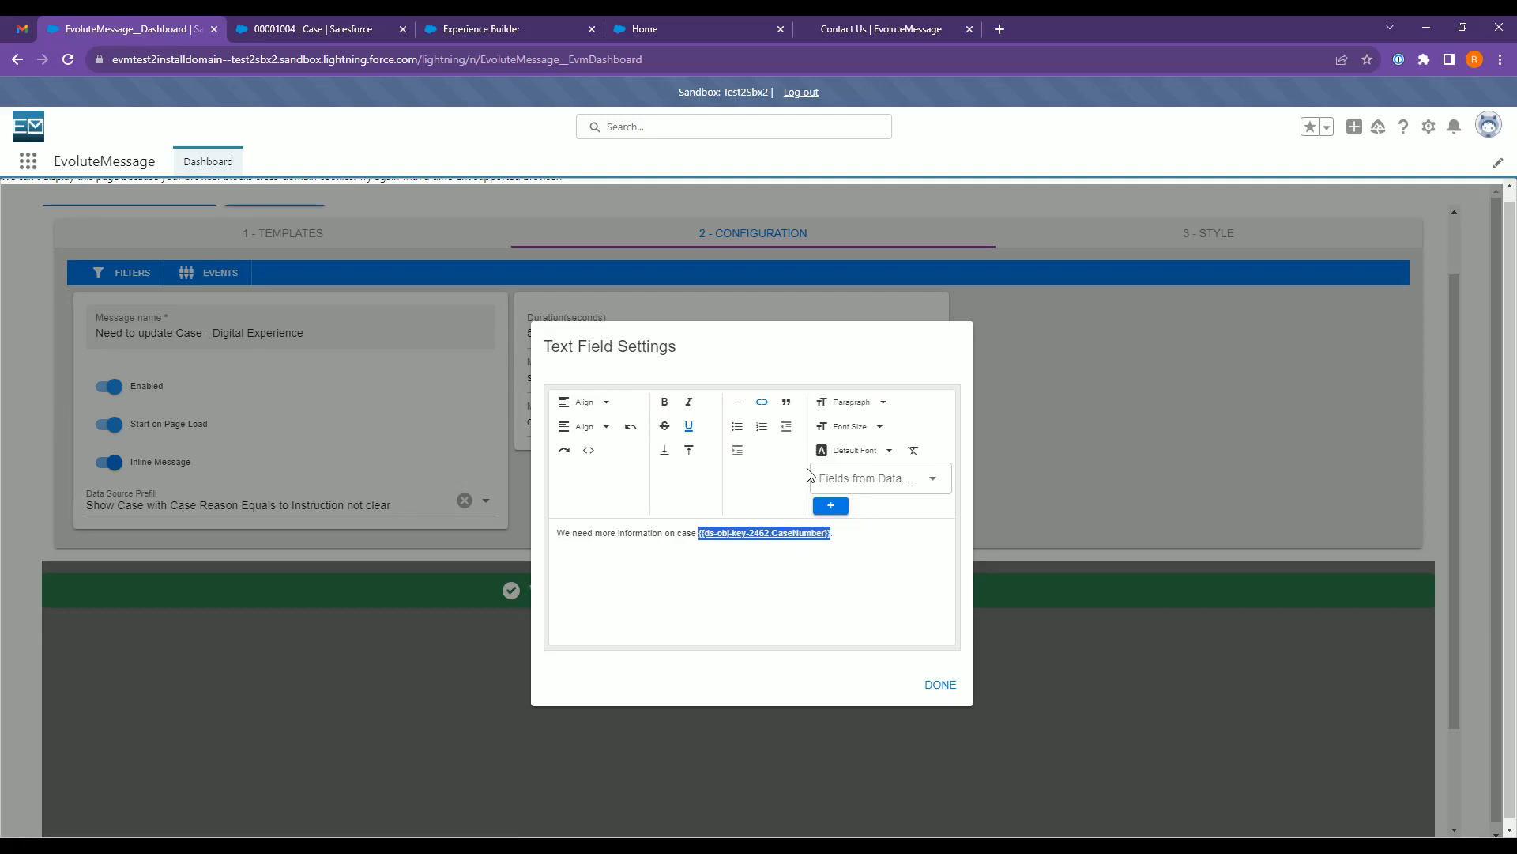
click(762, 401)
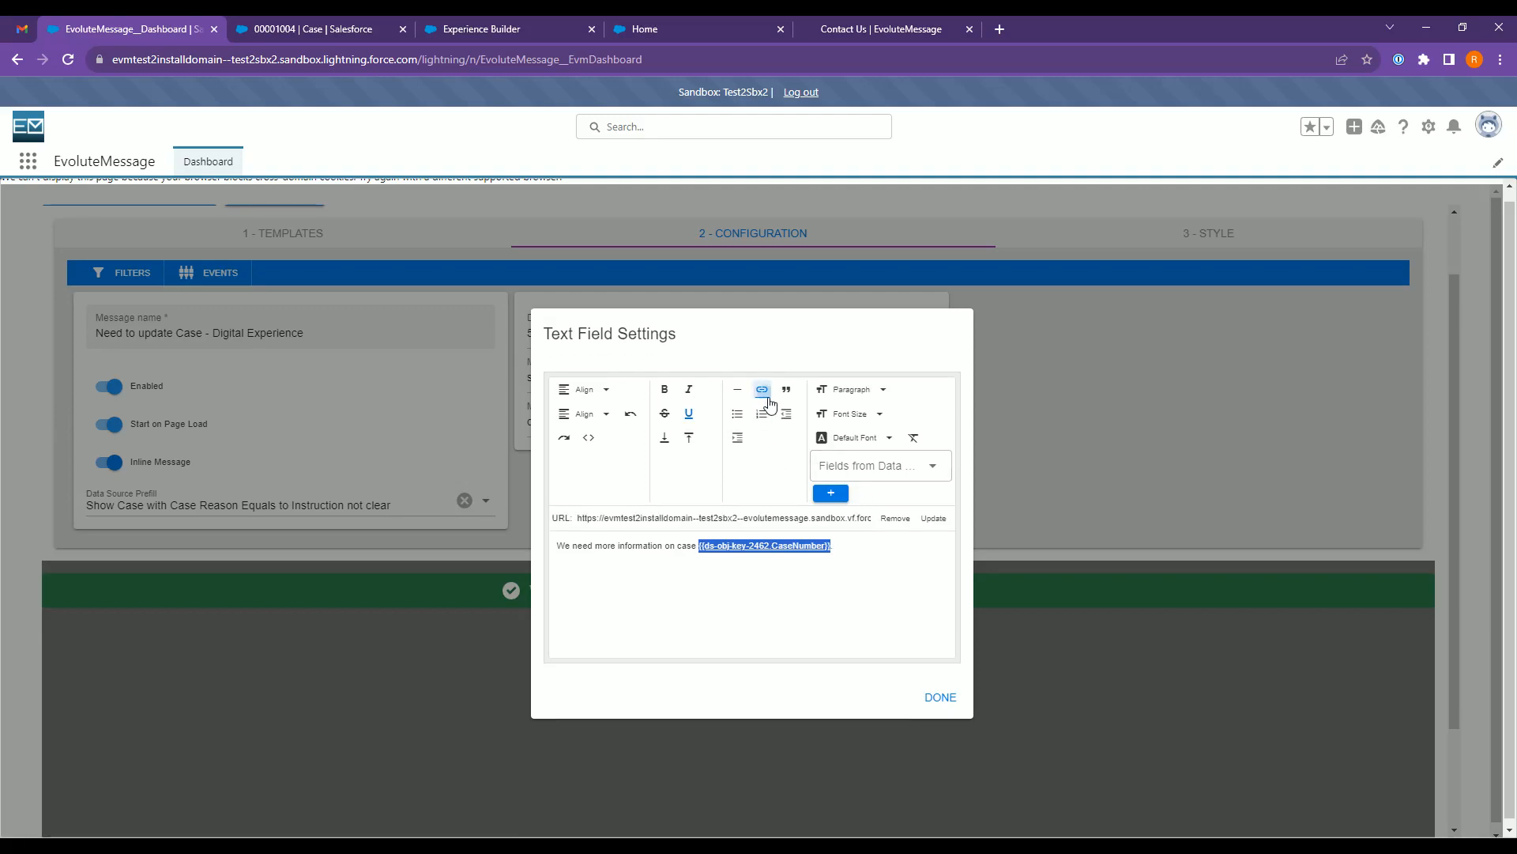
click(780, 520)
key(End)
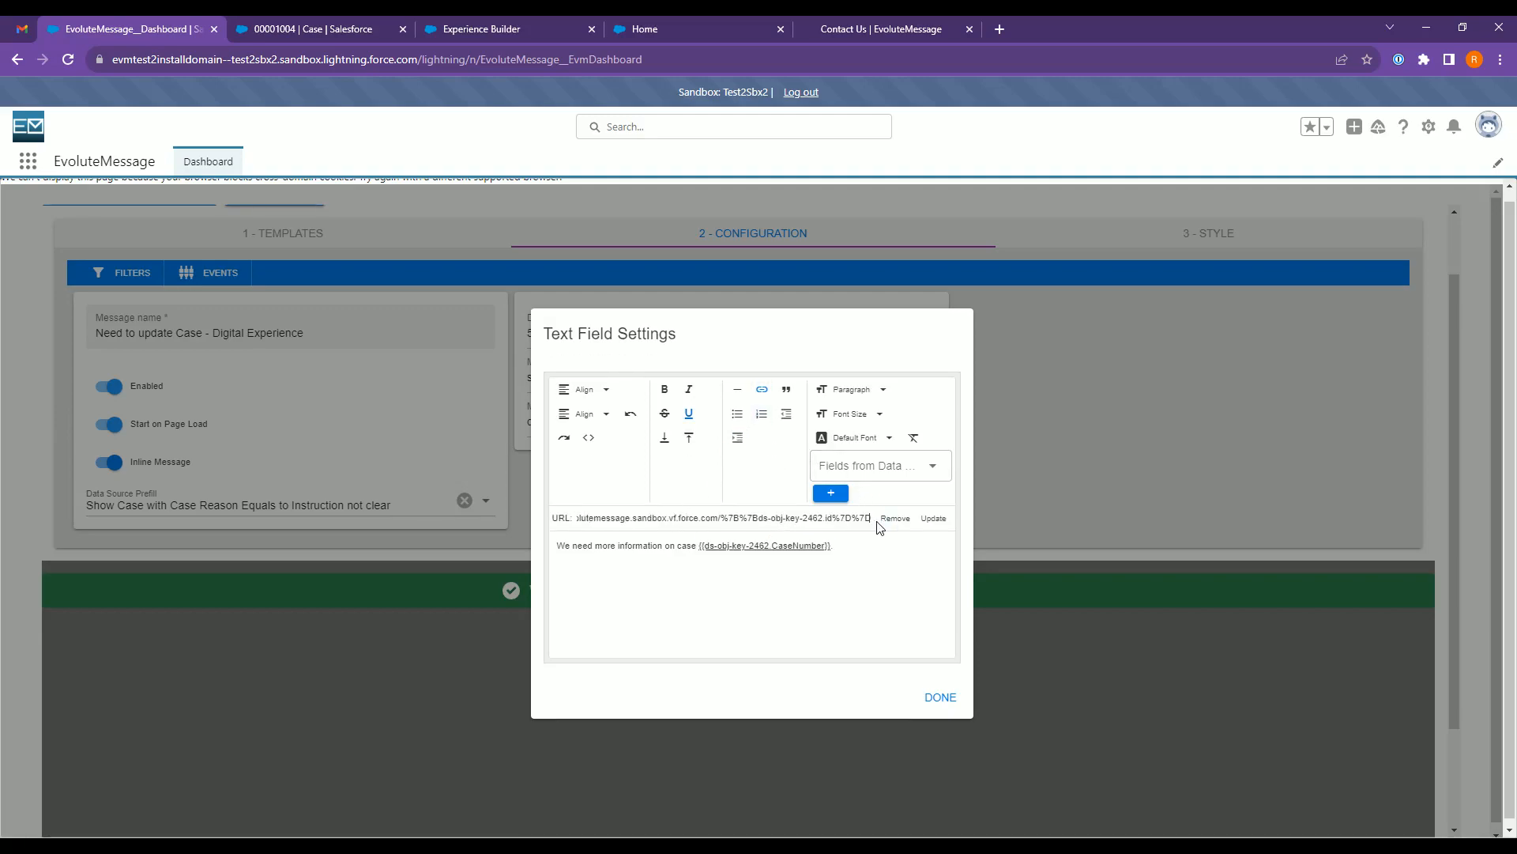
key(ctrl+a)
key(BackSpace)
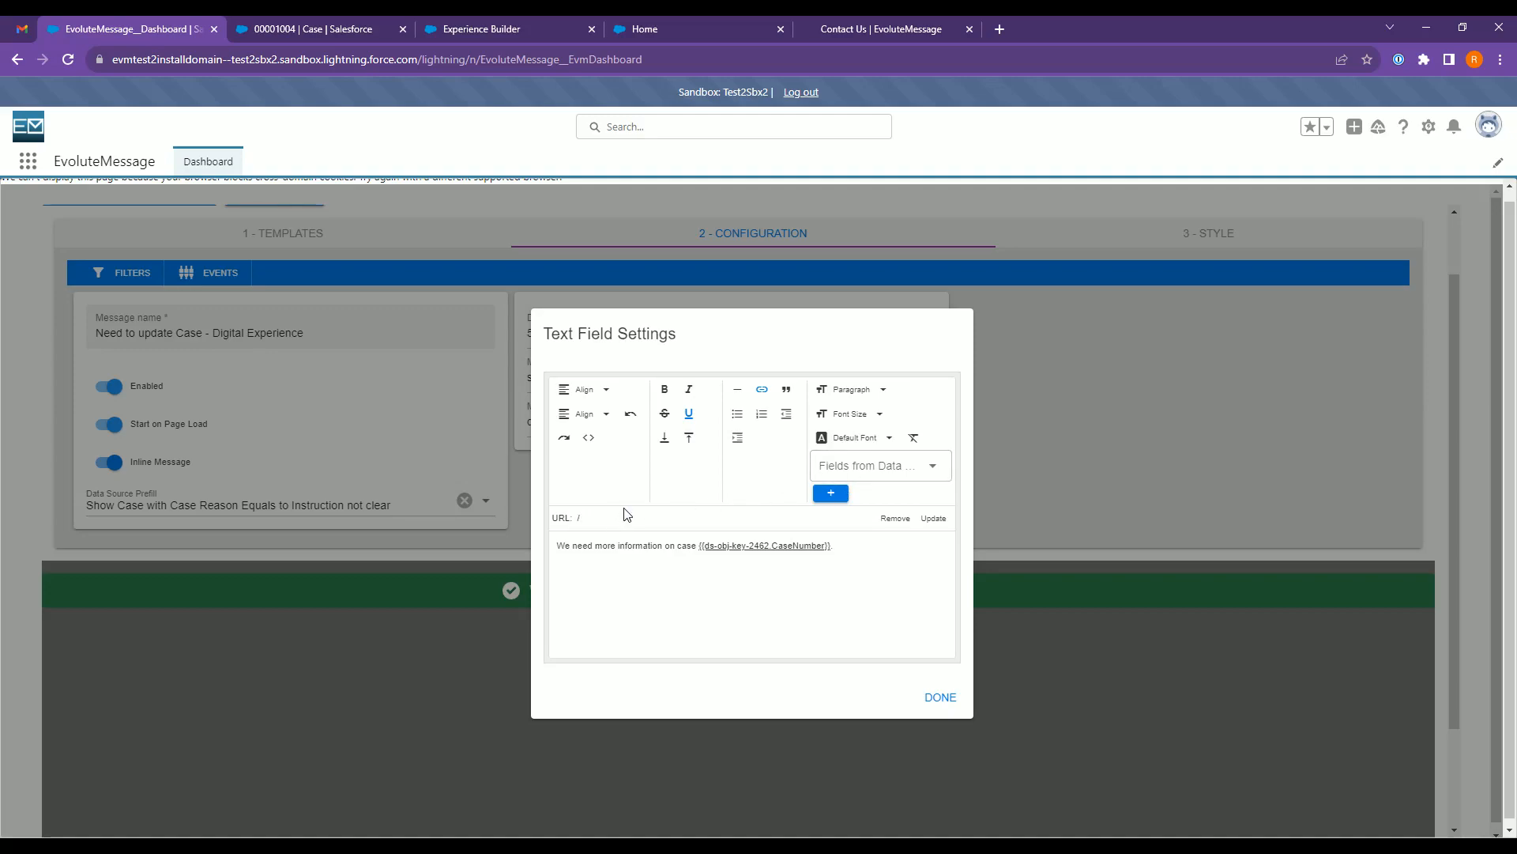
key(ctrl+v)
- Insert the Case ID field from the data source into the message text and cut out its merge code
click(850, 467)
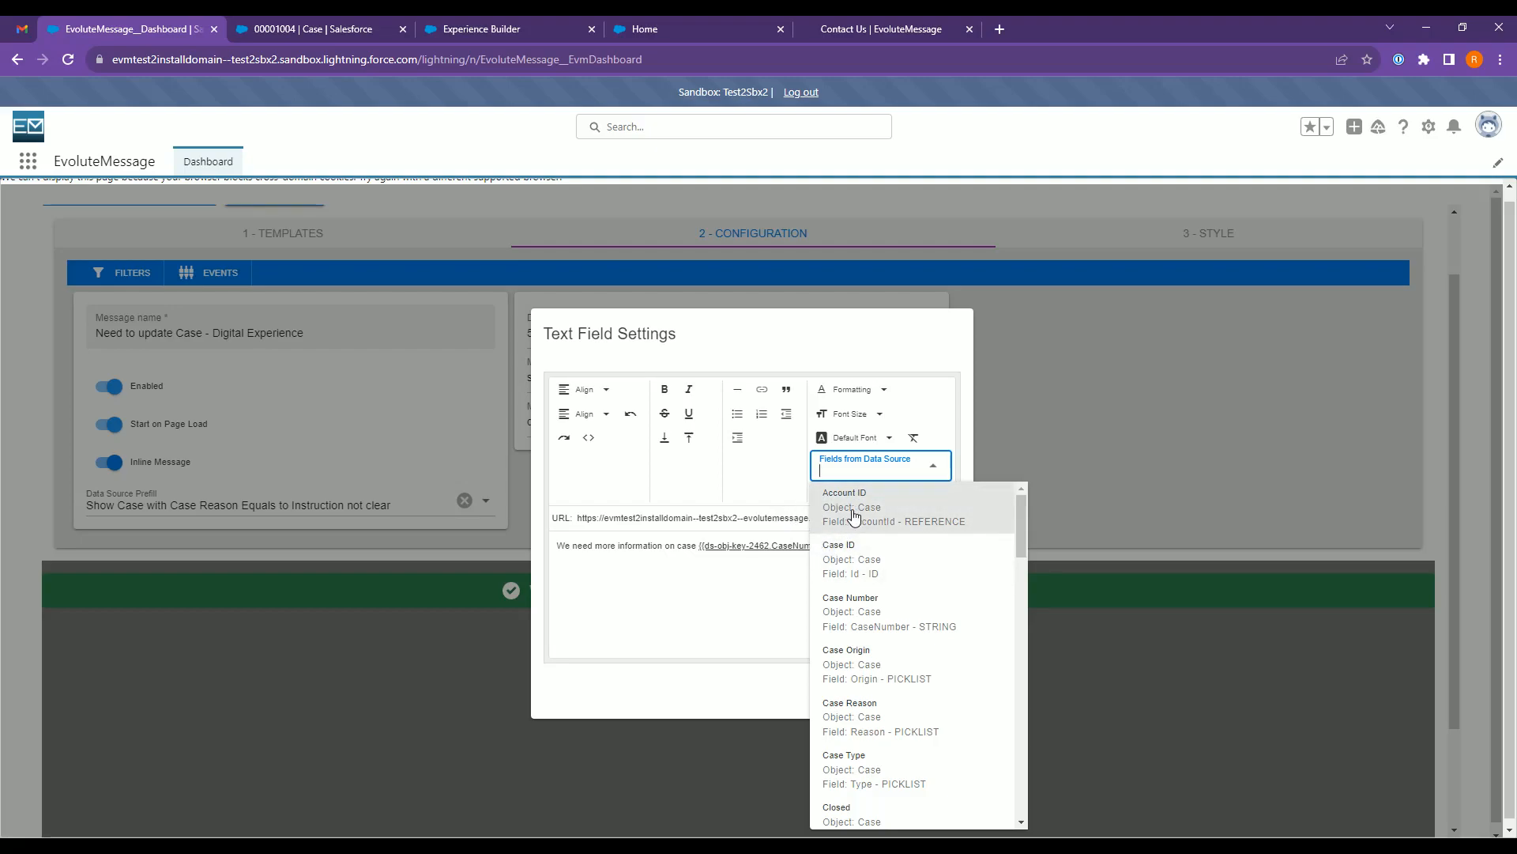
text(id)
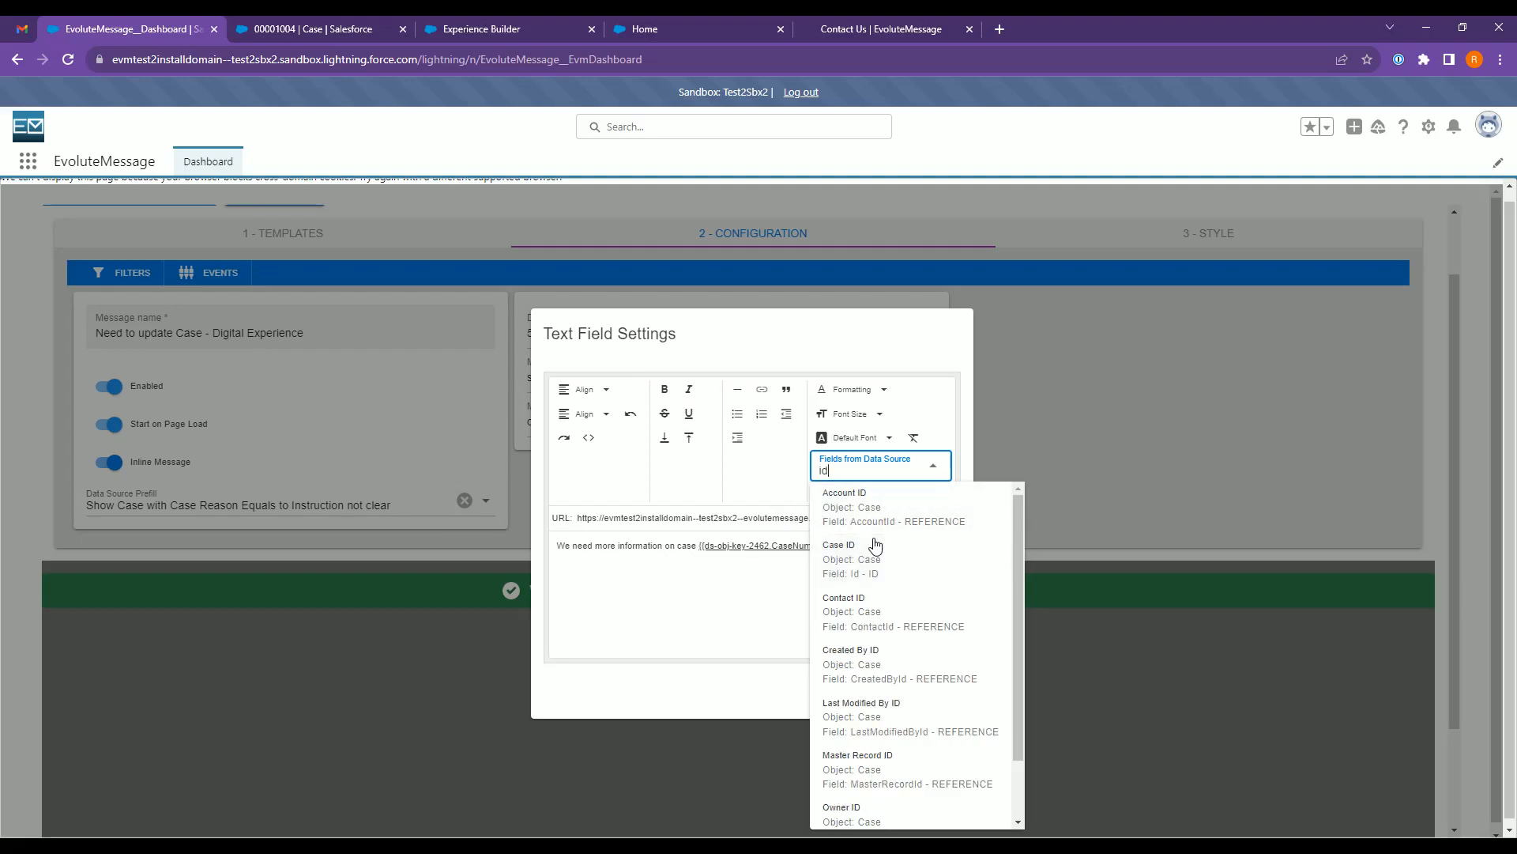
scroll(878, 554, down, 1)
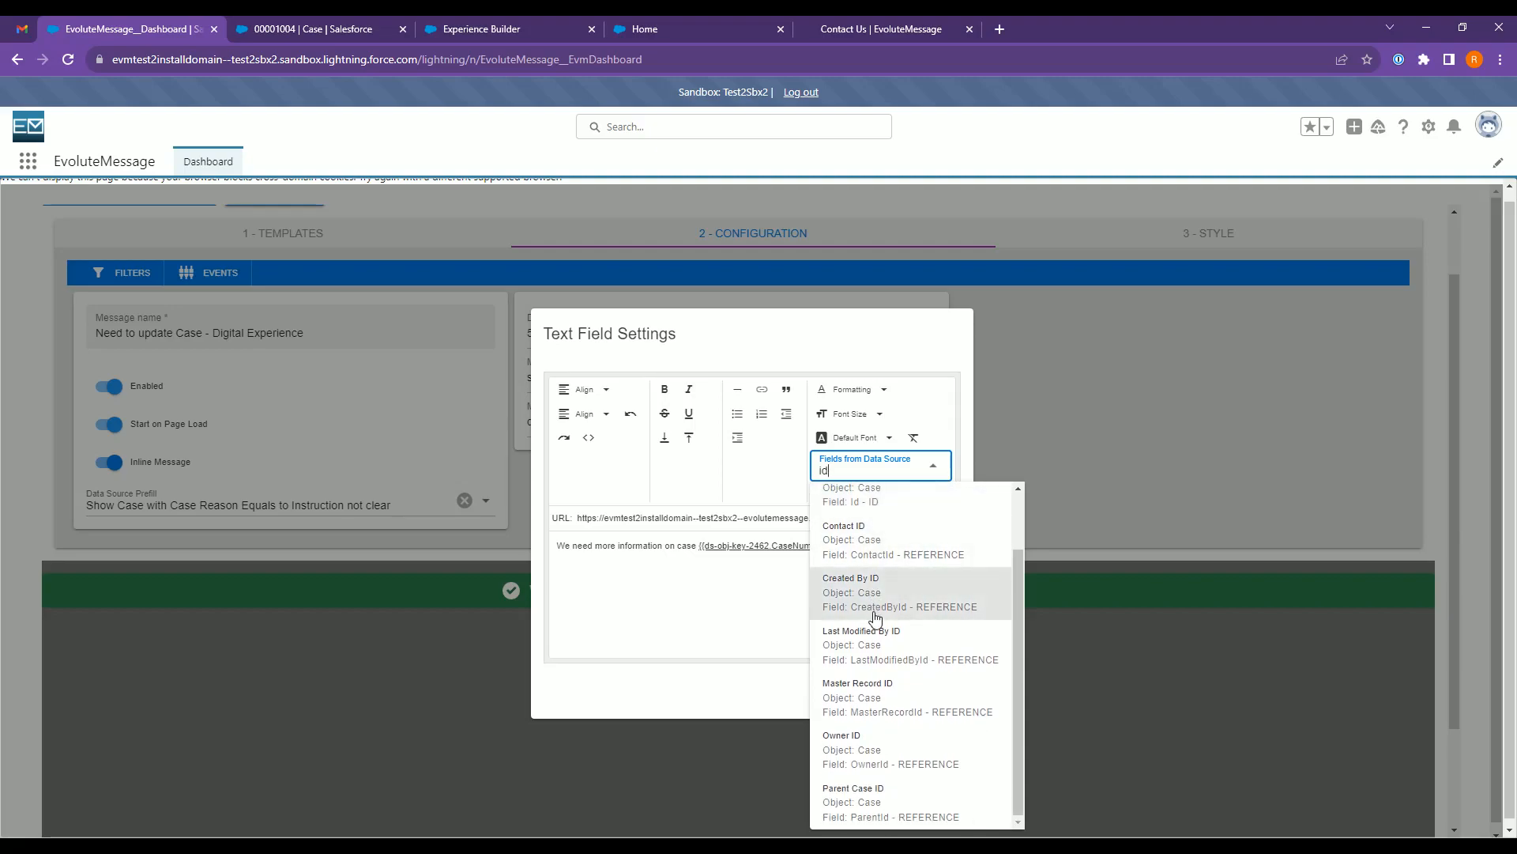
scroll(909, 605, up, 1)
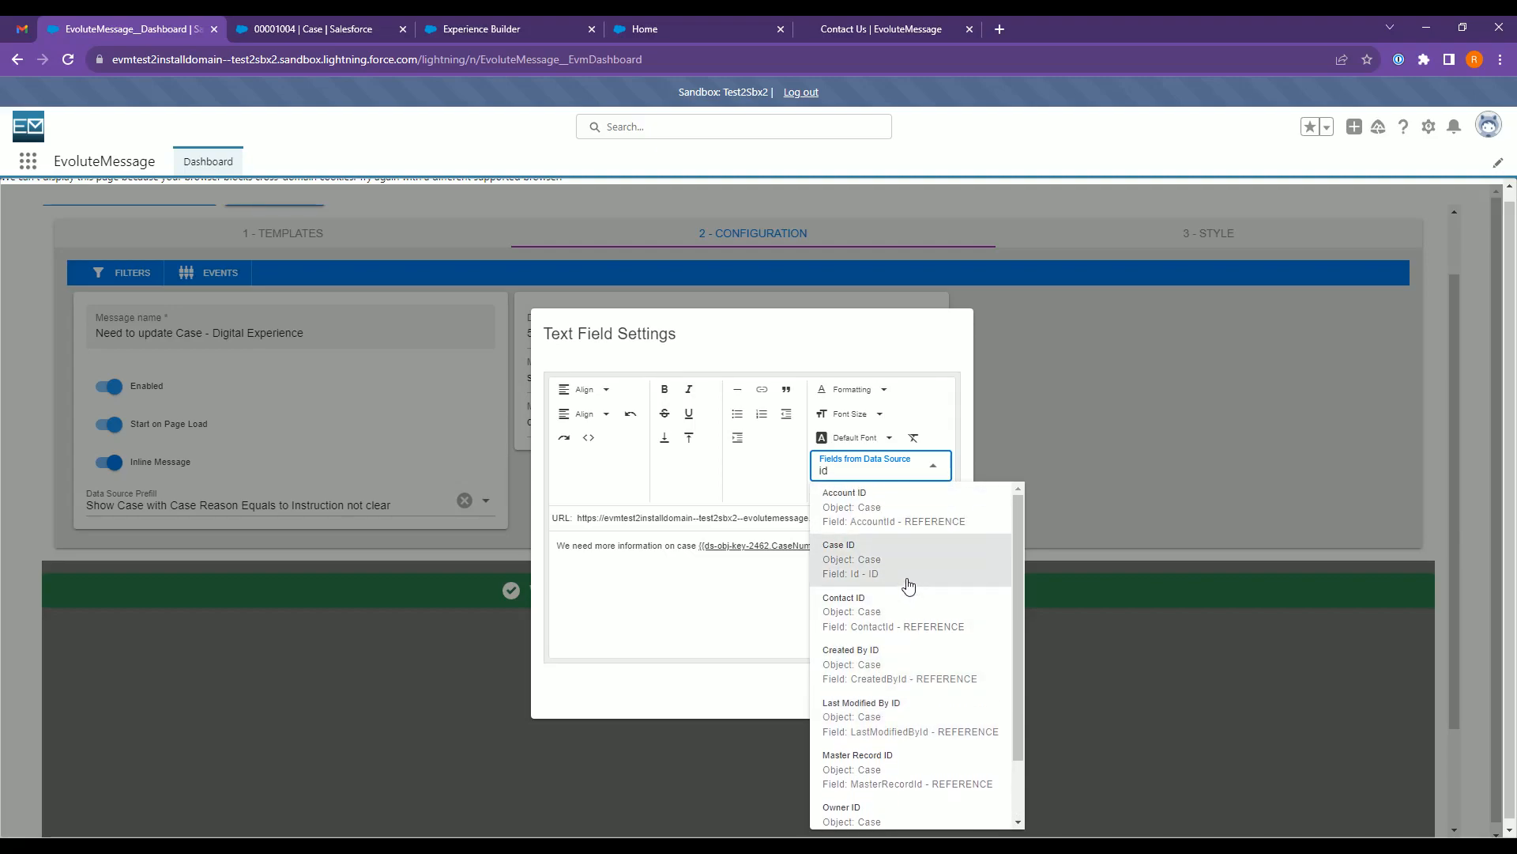
click(909, 587)
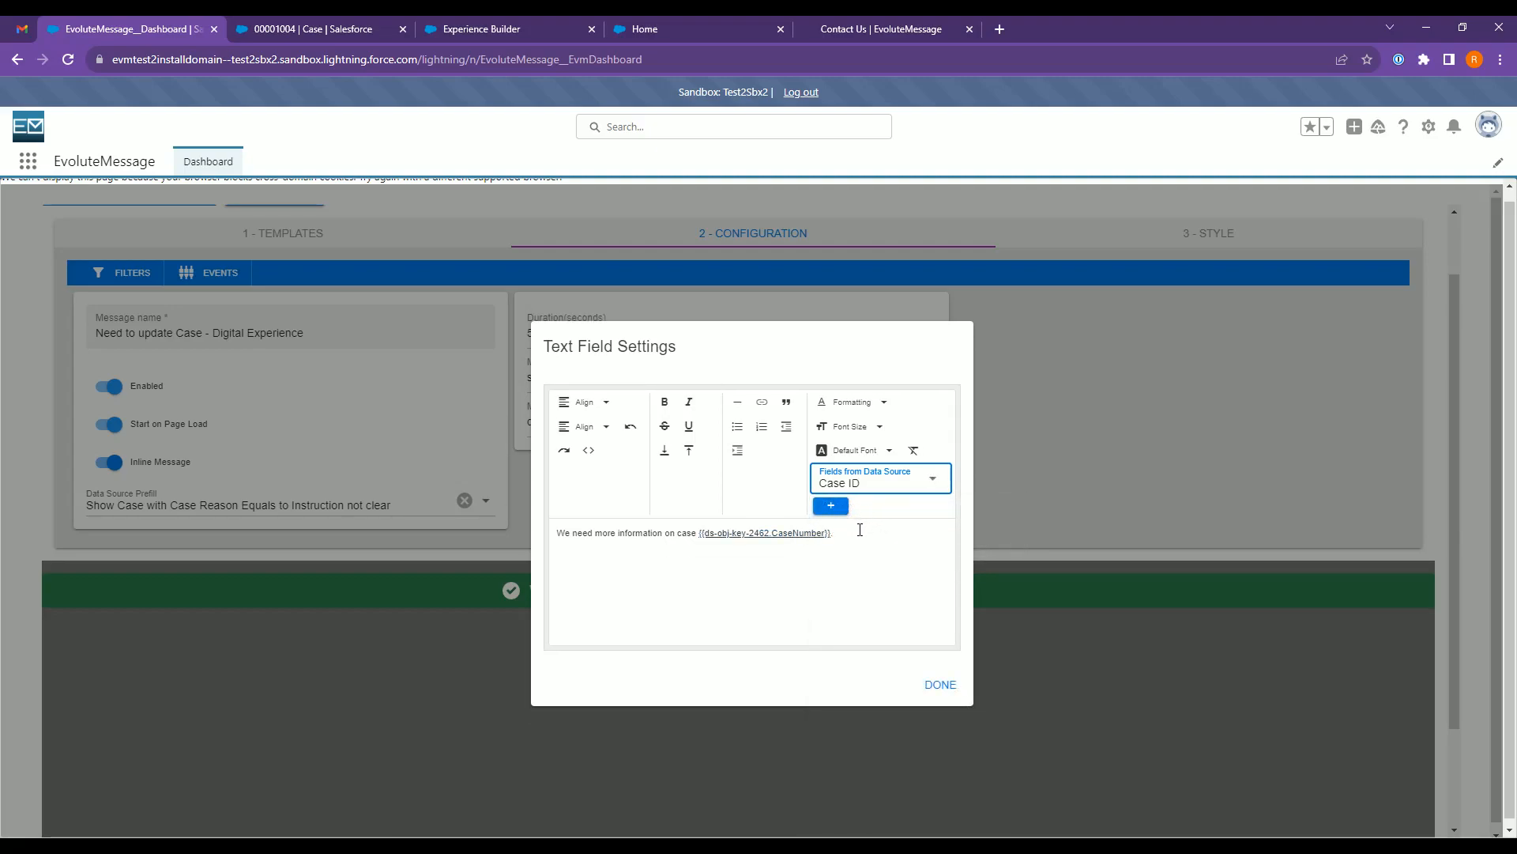
click(834, 534)
click(831, 506)
drag(920, 533, 702, 535)
key(BackSpace)
- Set the link URL of the case number in the message to /{{ds-obj-key-2462.Id}}
click(762, 402)
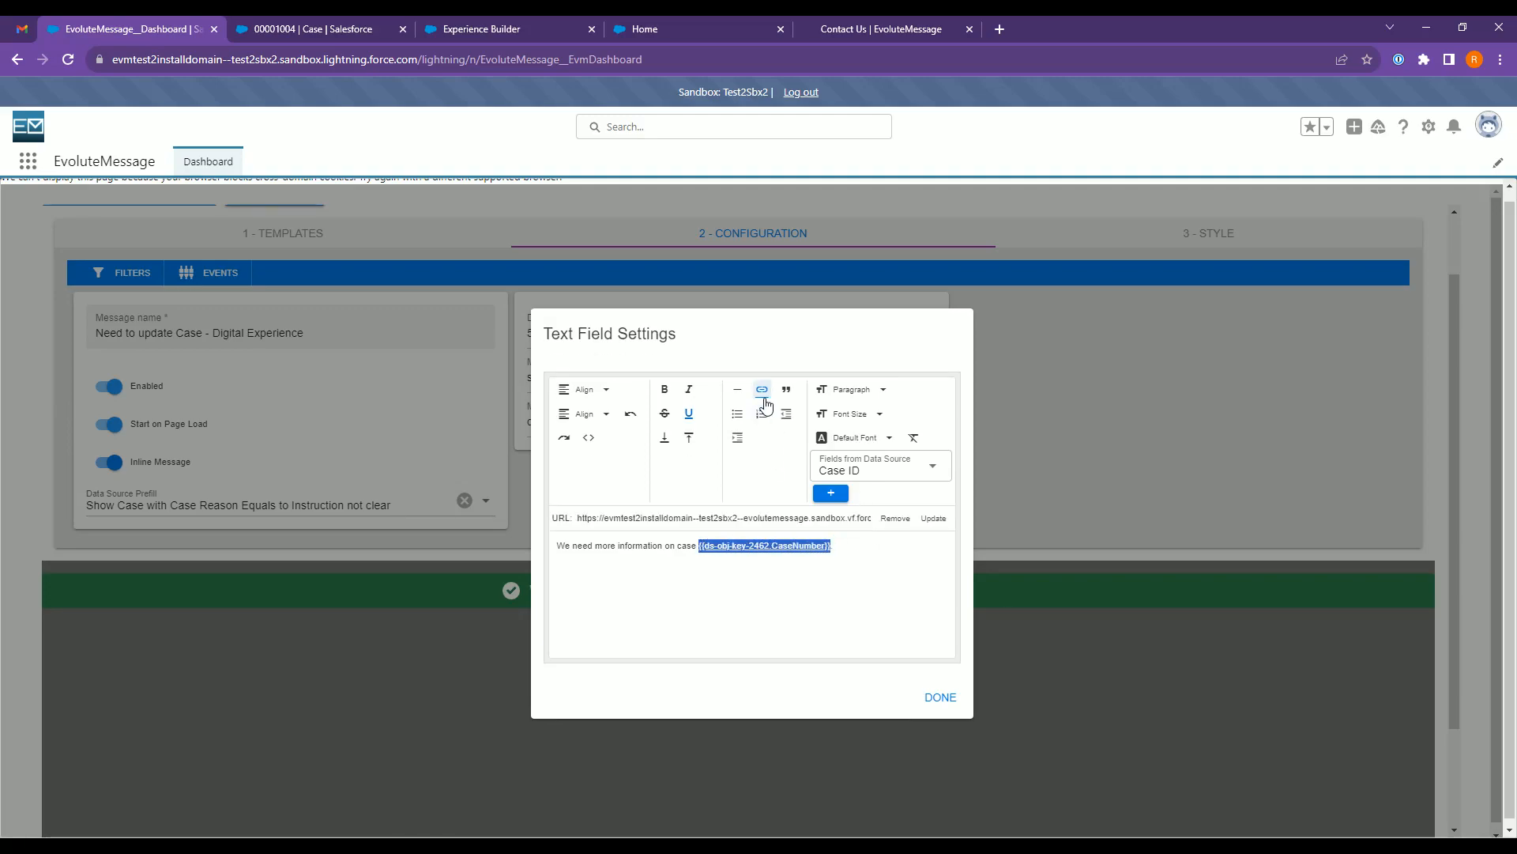
click(837, 519)
key(ctrl+a)
key(BackSpace)
text(/)
text({{ds-obj-key-2462.Id}})
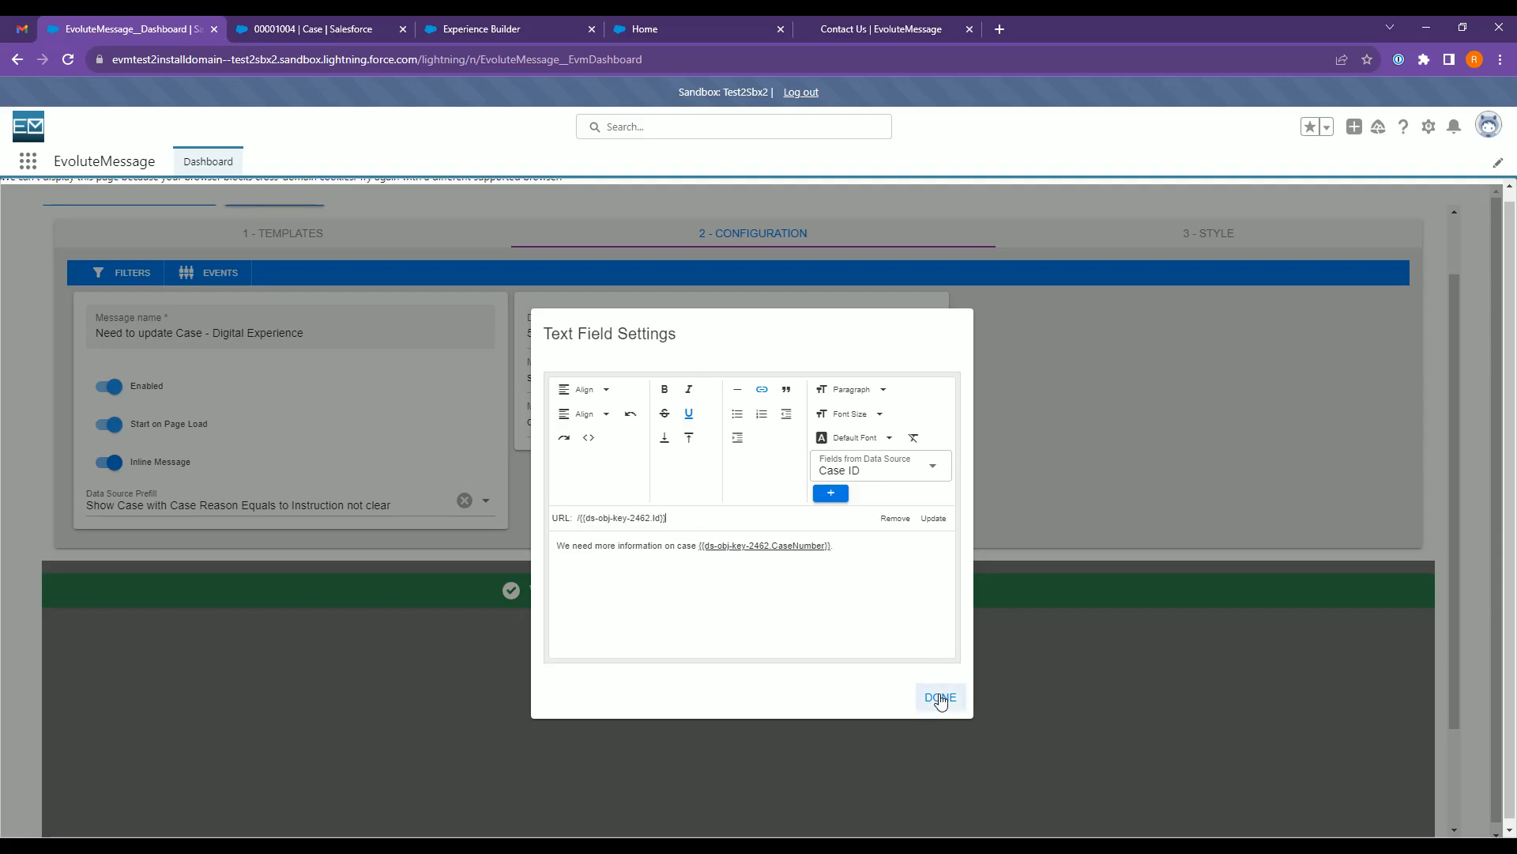
click(933, 518)
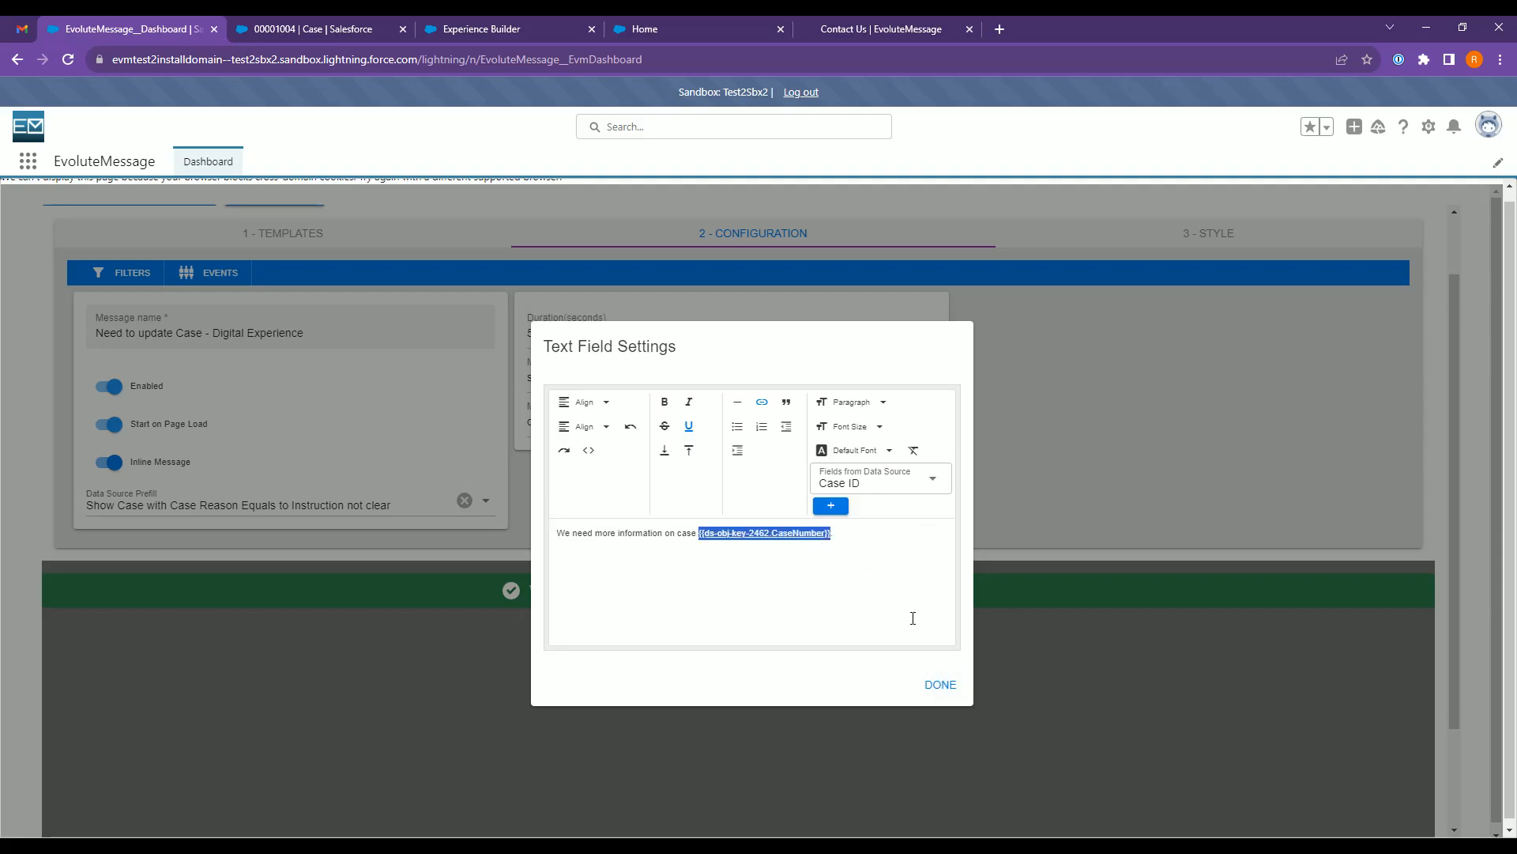
- Check the updated case link in the HTML source and finish the text field settings
click(588, 450)
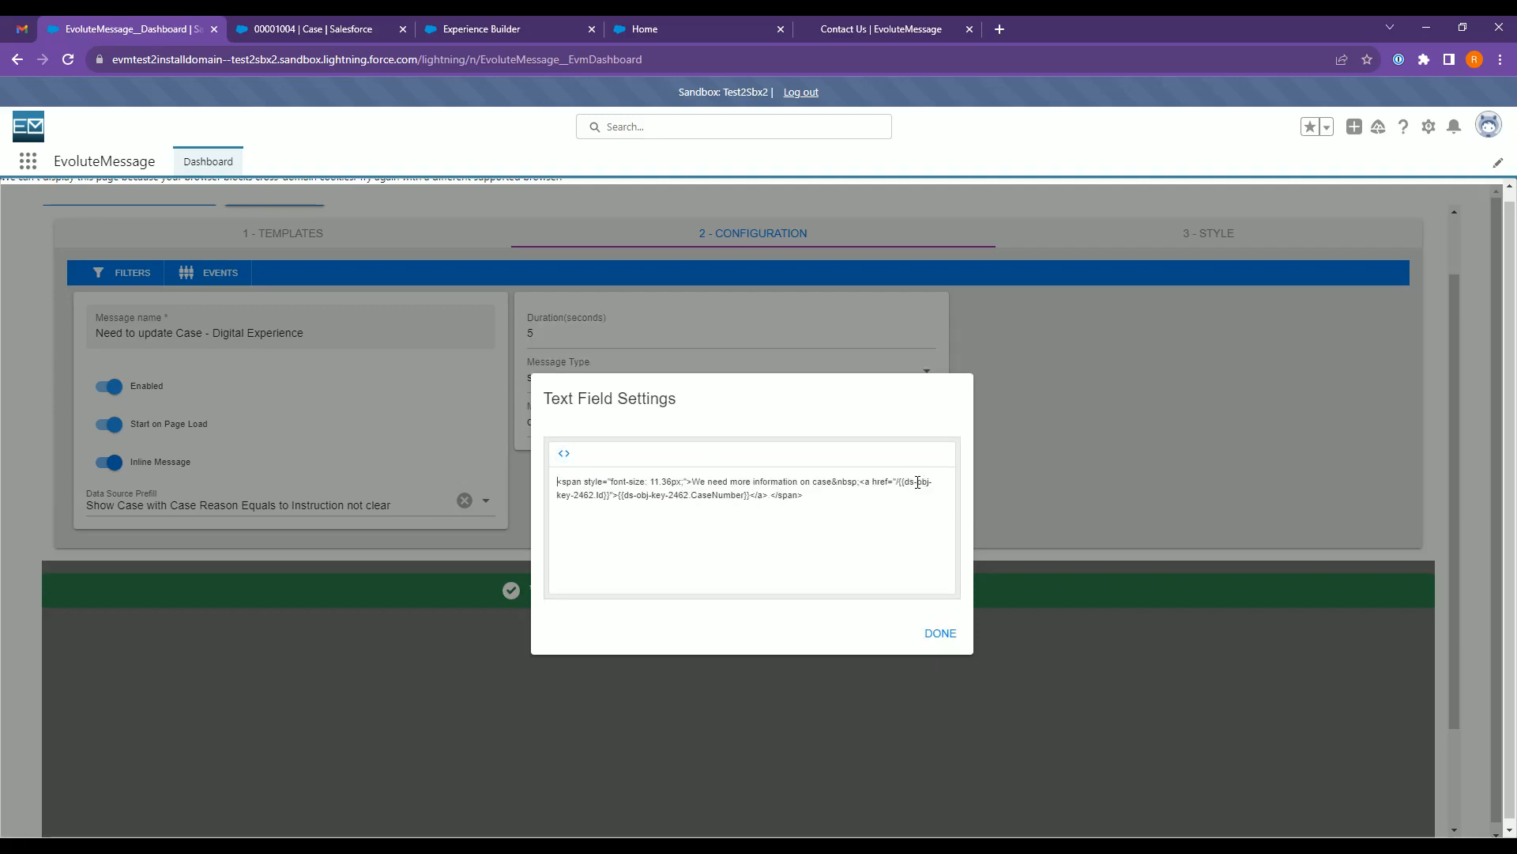
click(563, 453)
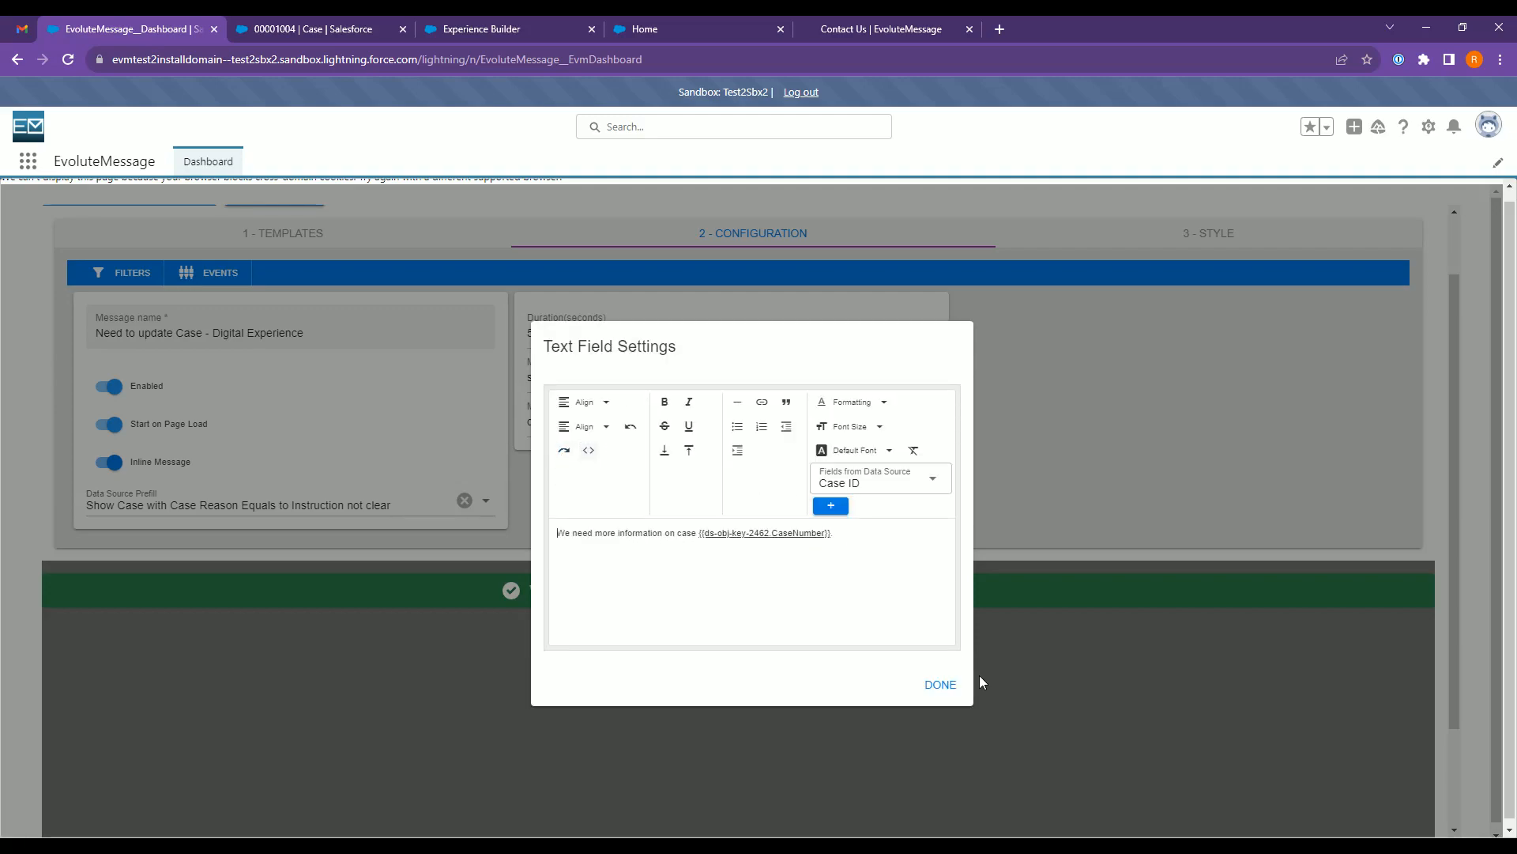
click(938, 681)
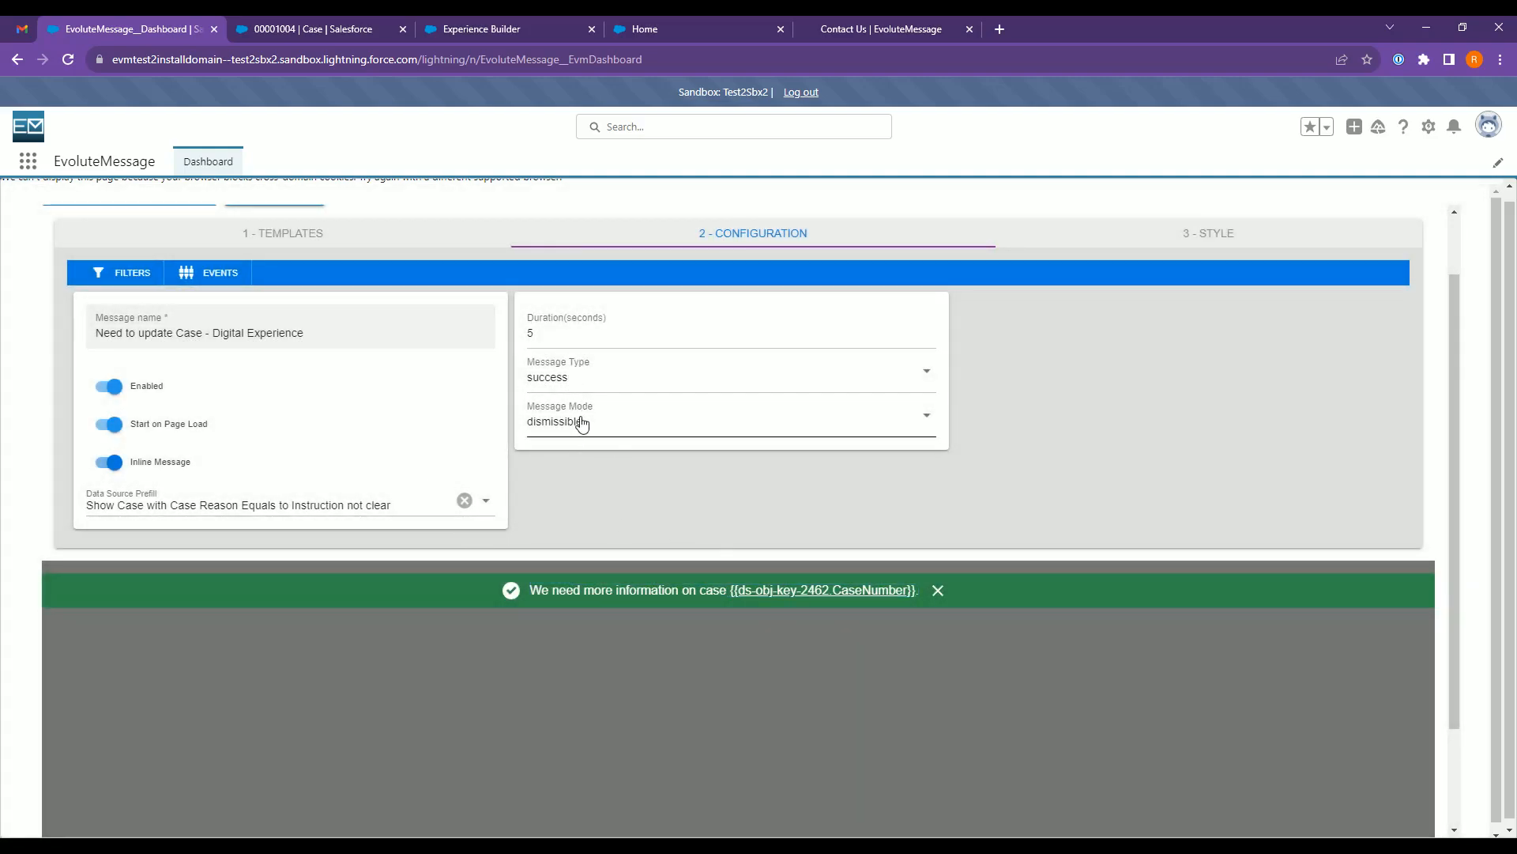
- Set the Message Type to Warning and publish the message
click(576, 381)
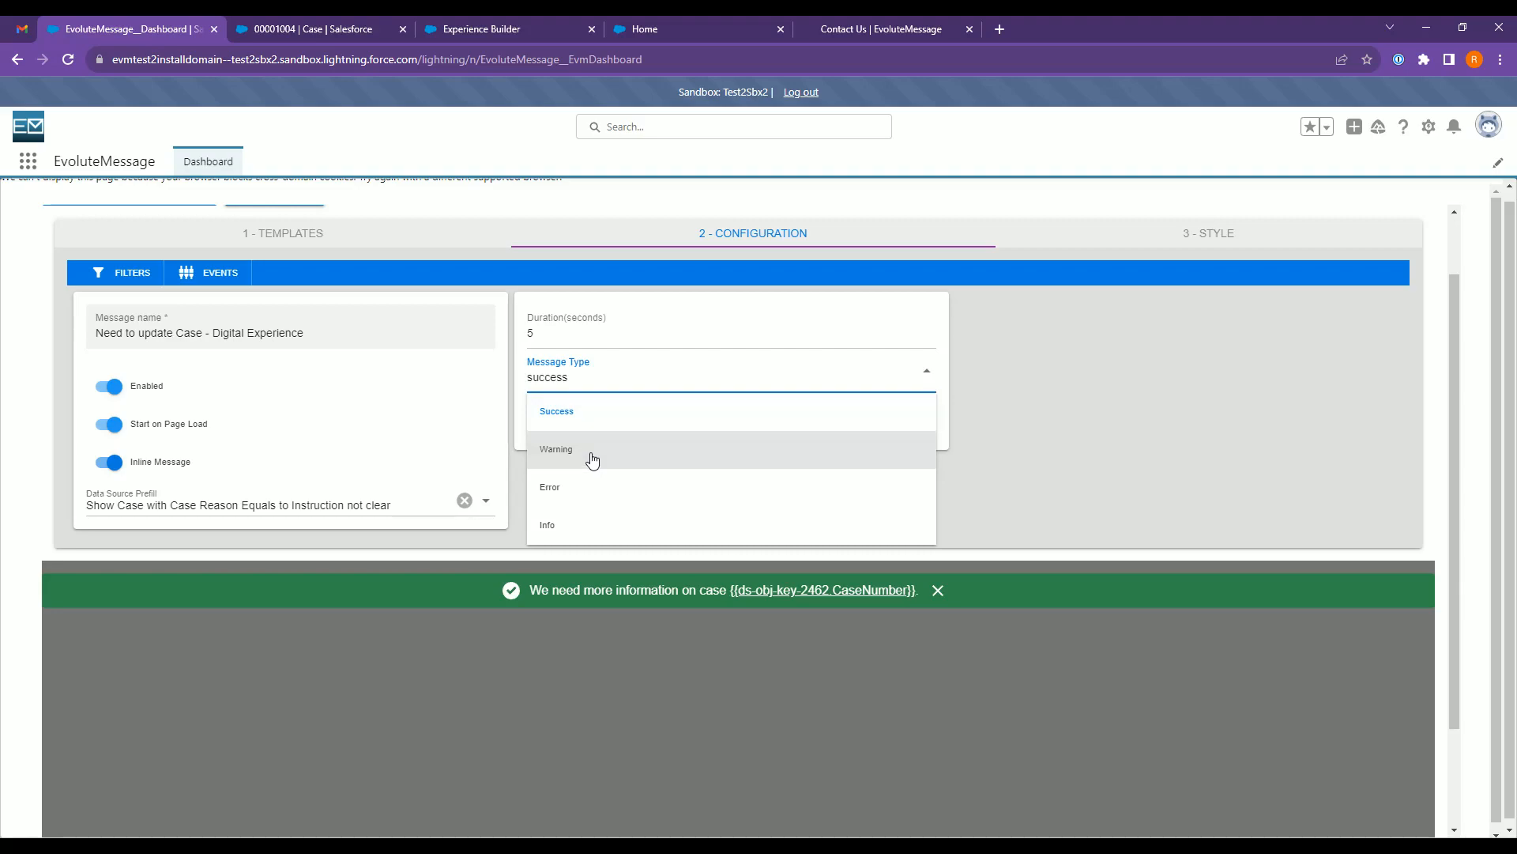
click(593, 460)
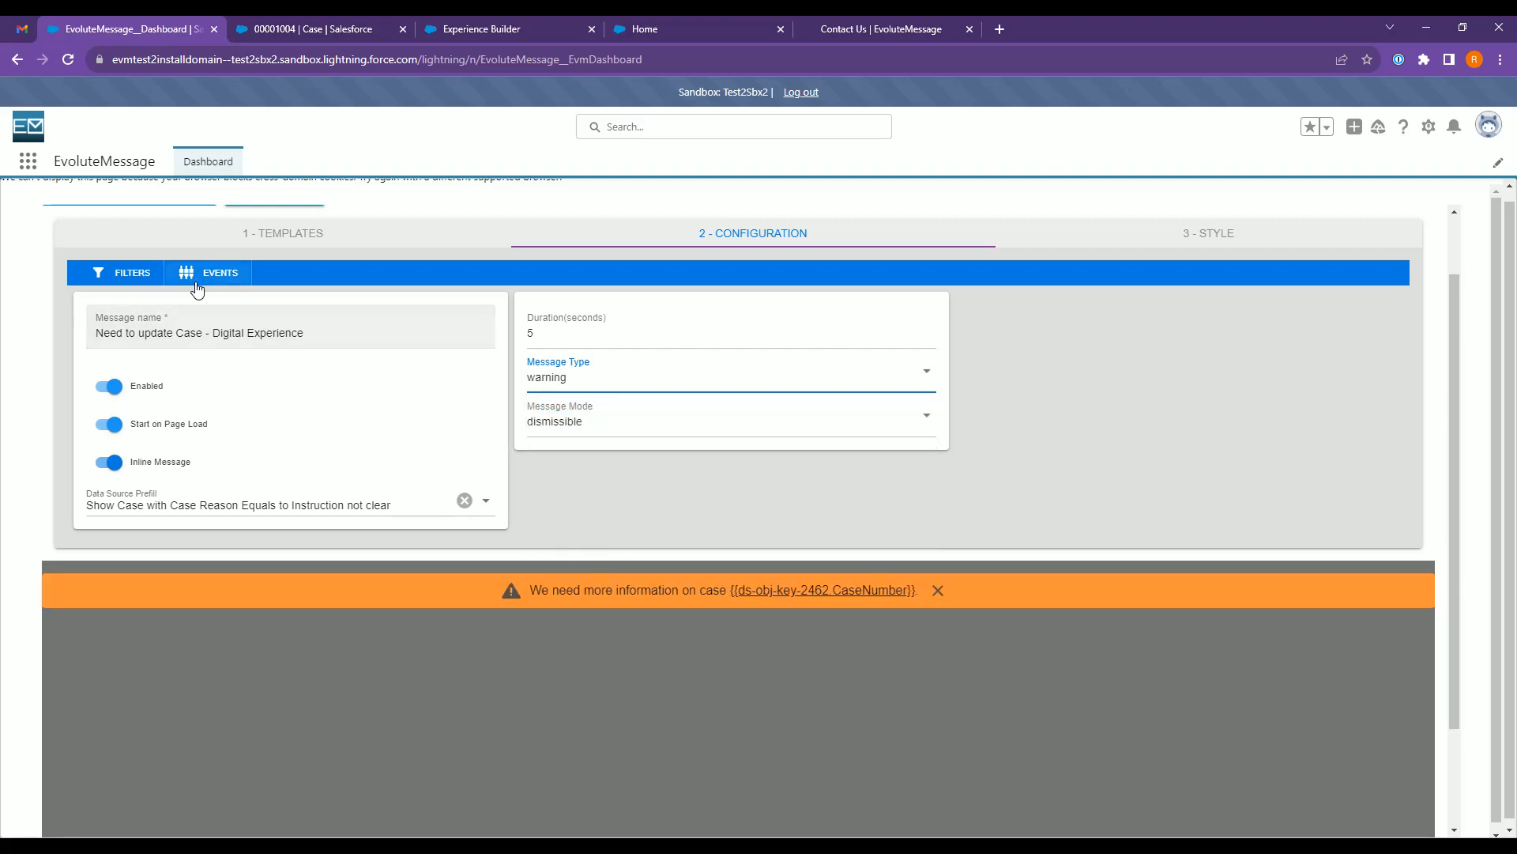
scroll(336, 355, up, 1)
click(277, 270)
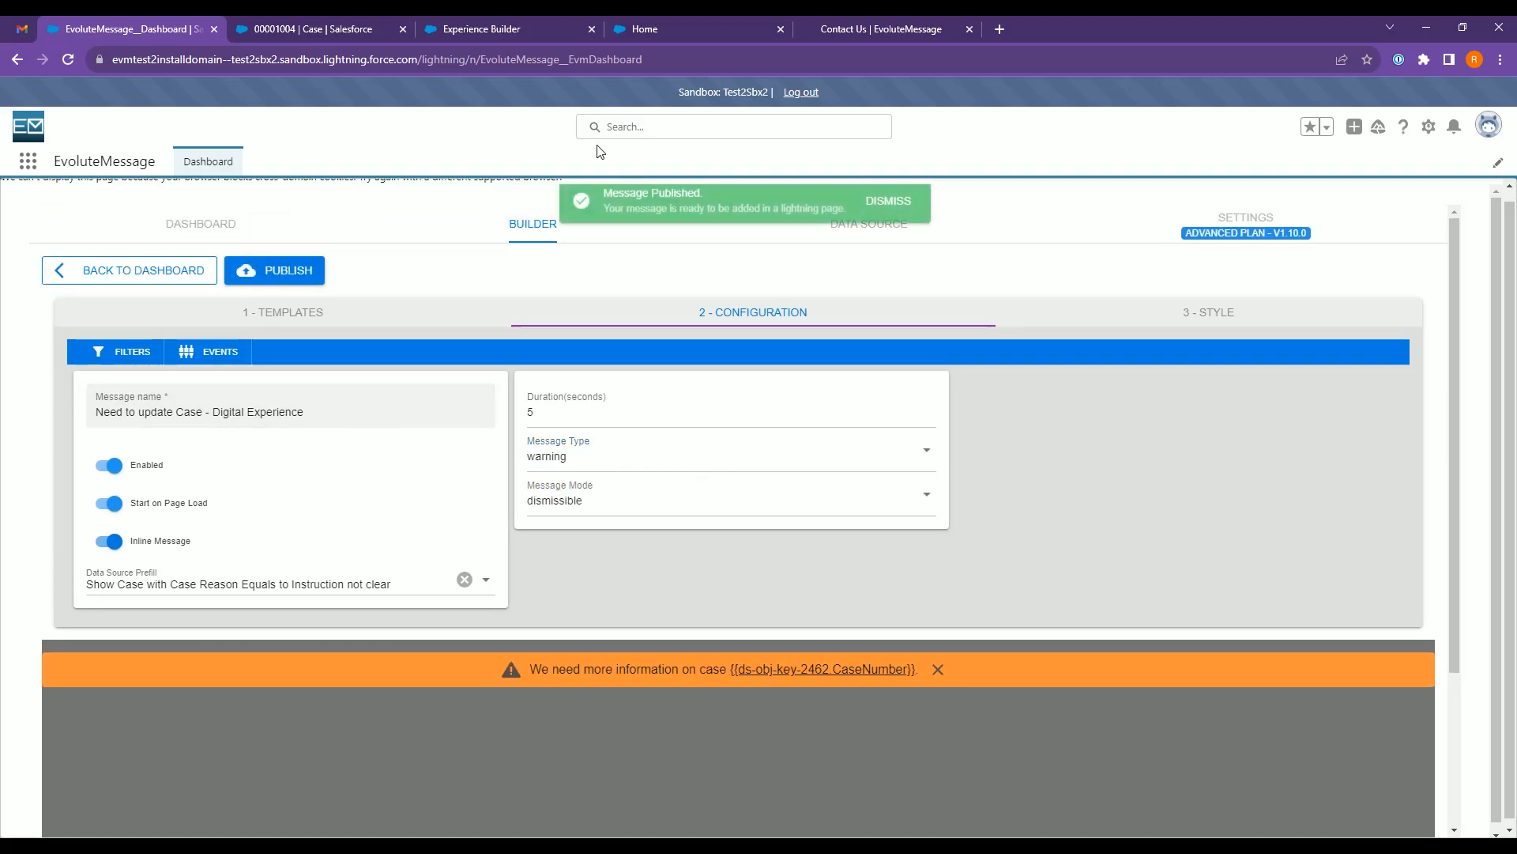
- Reload the customer portal home page to check the warning toast with its case link
click(691, 22)
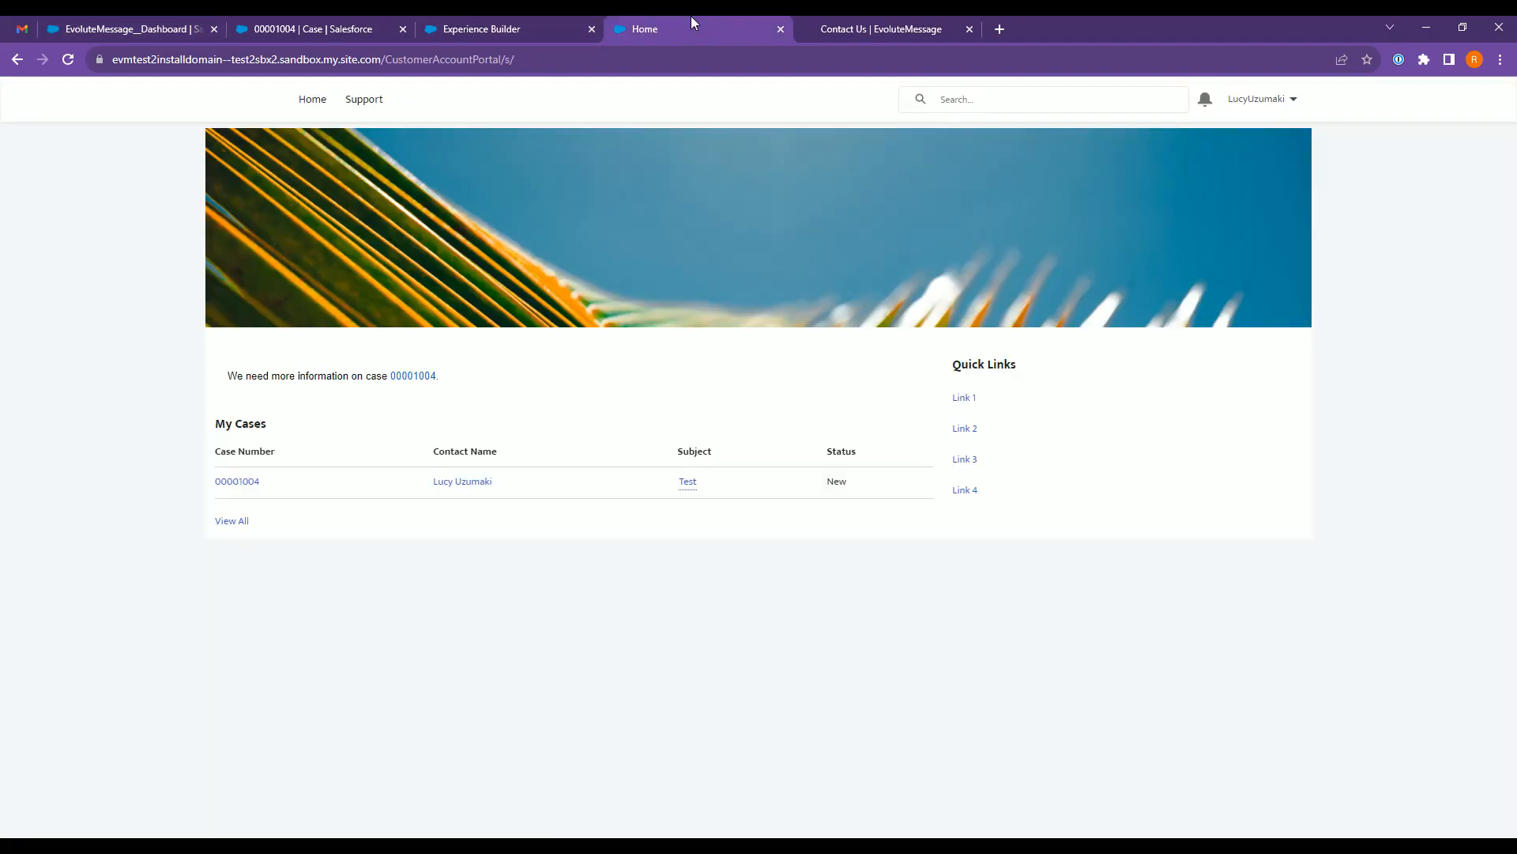
click(67, 60)
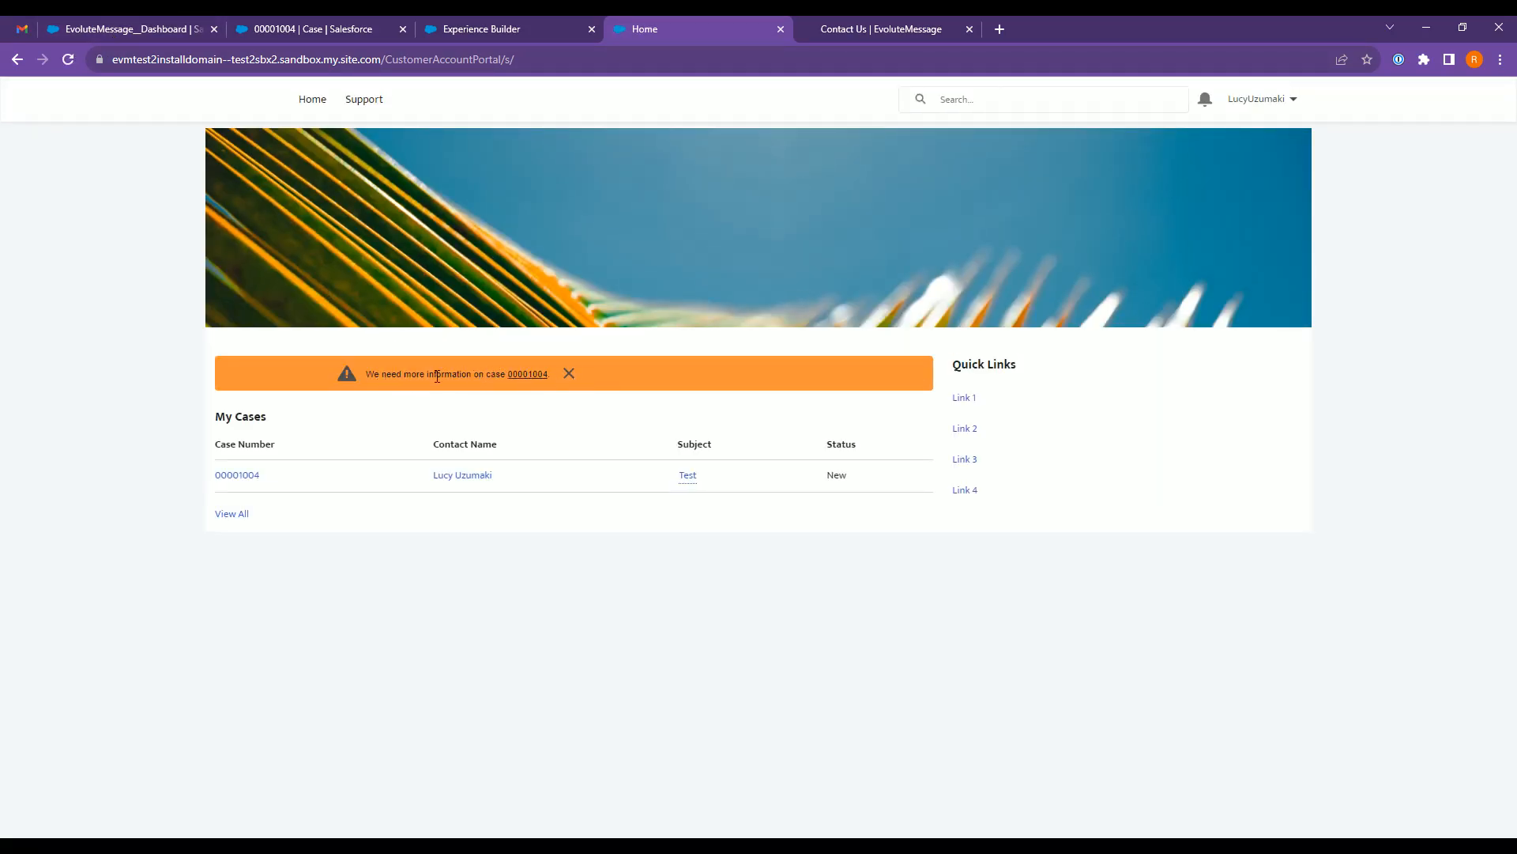
- In the EvoluteMessage builder, remove the 600px width from the .evm-modal-box__row style rule and publish the message
click(142, 24)
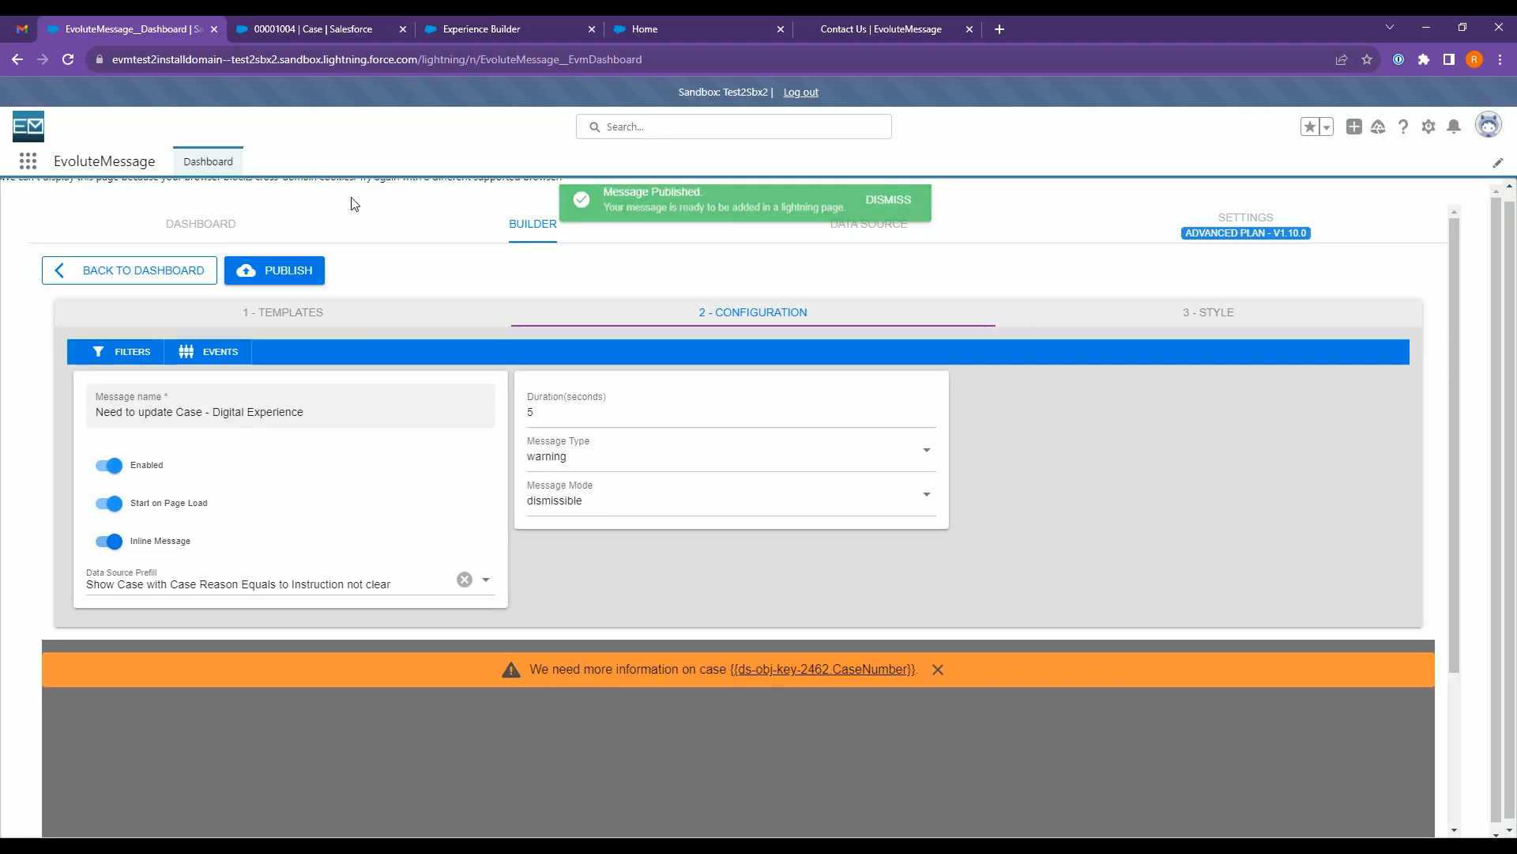
click(1159, 314)
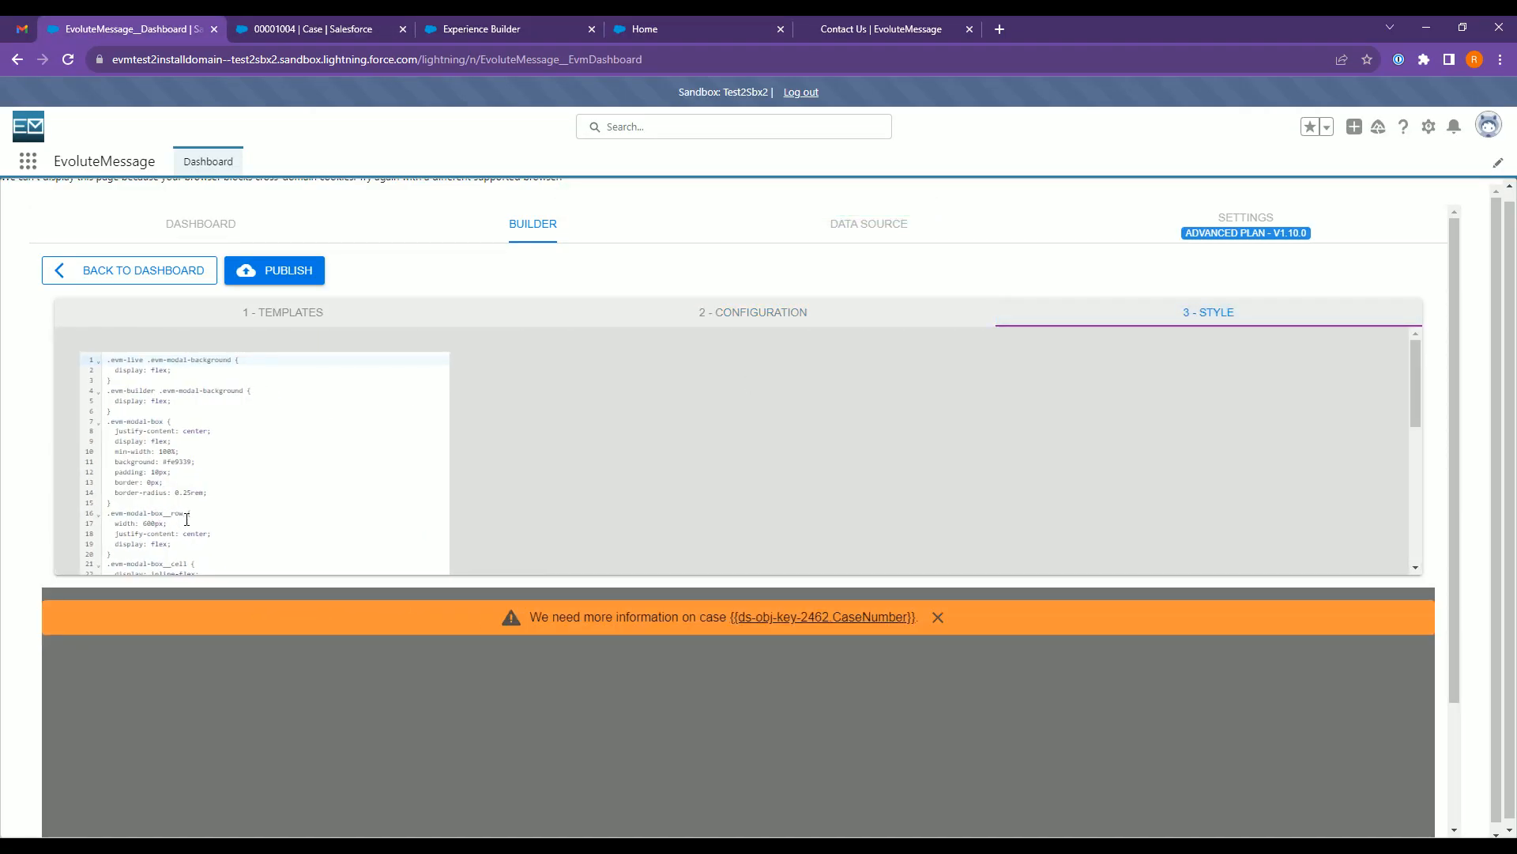
drag(170, 525, 145, 523)
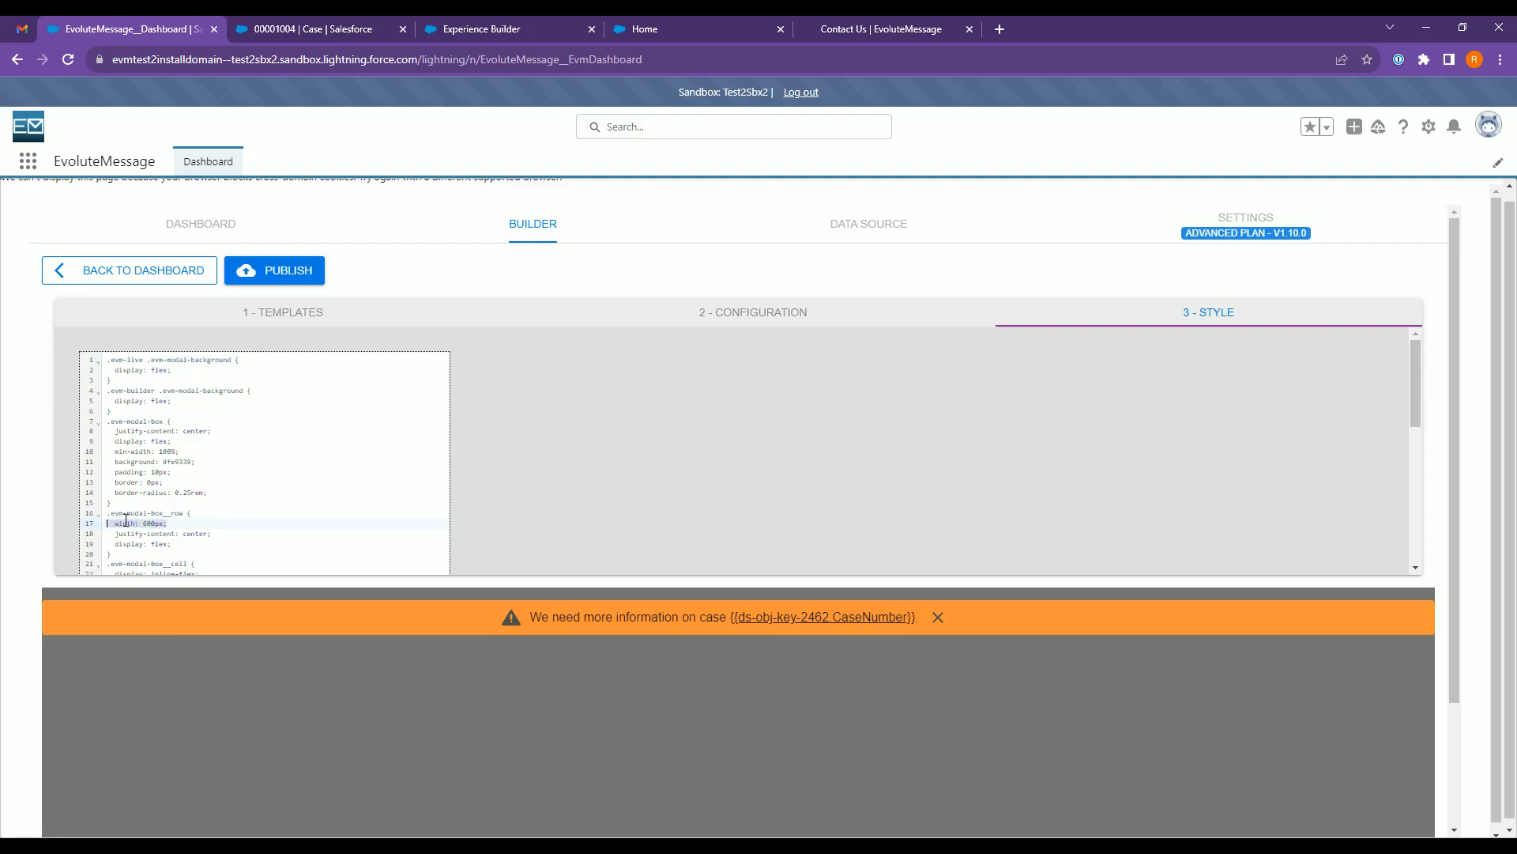
key(BackSpace)
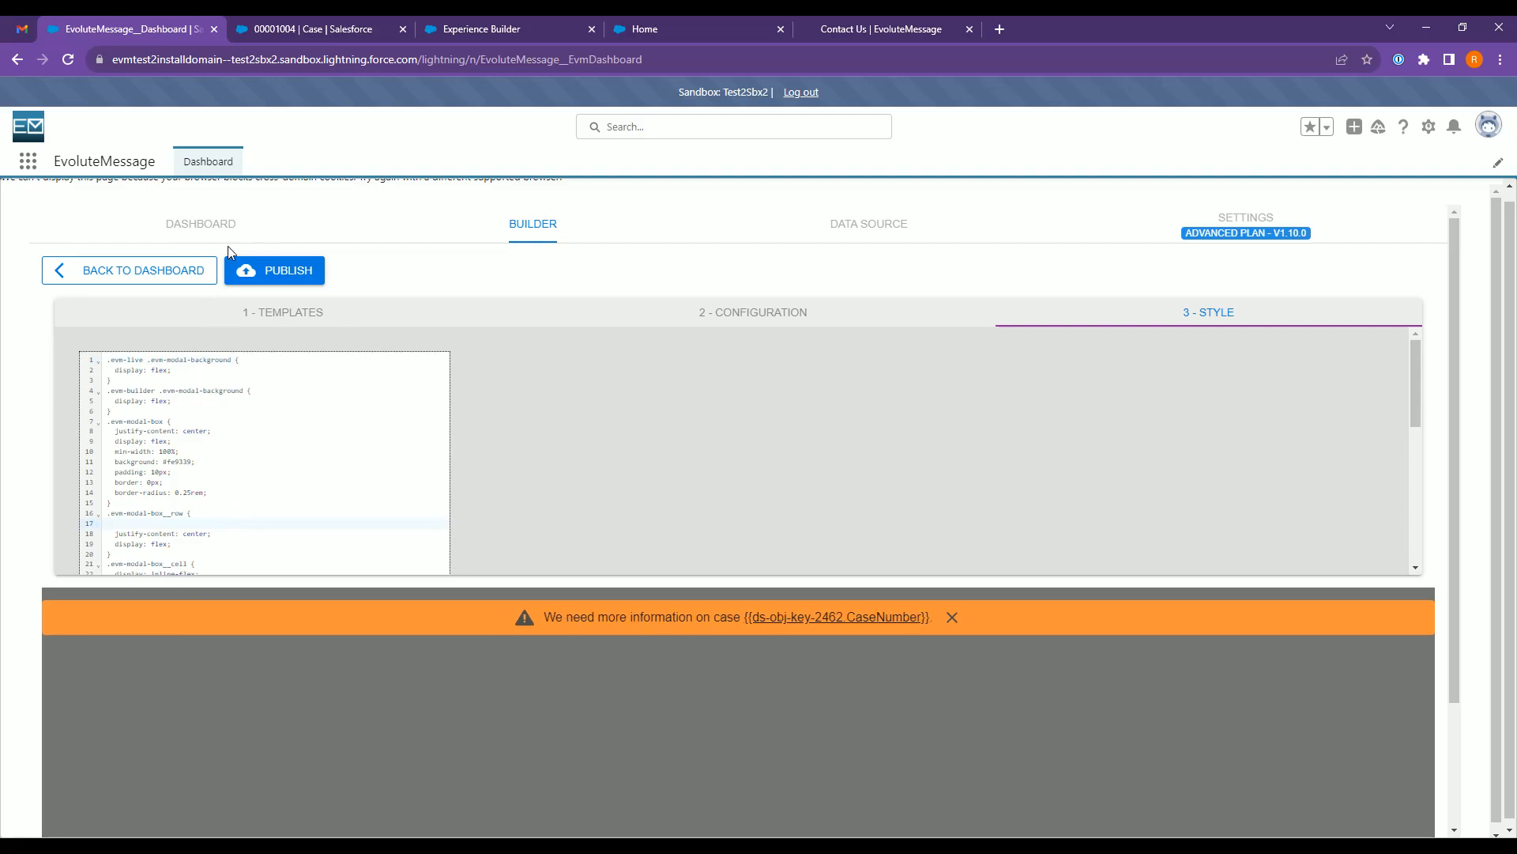
click(274, 271)
- Reload the customer portal home page to check the alignment of the restyled toast
click(524, 32)
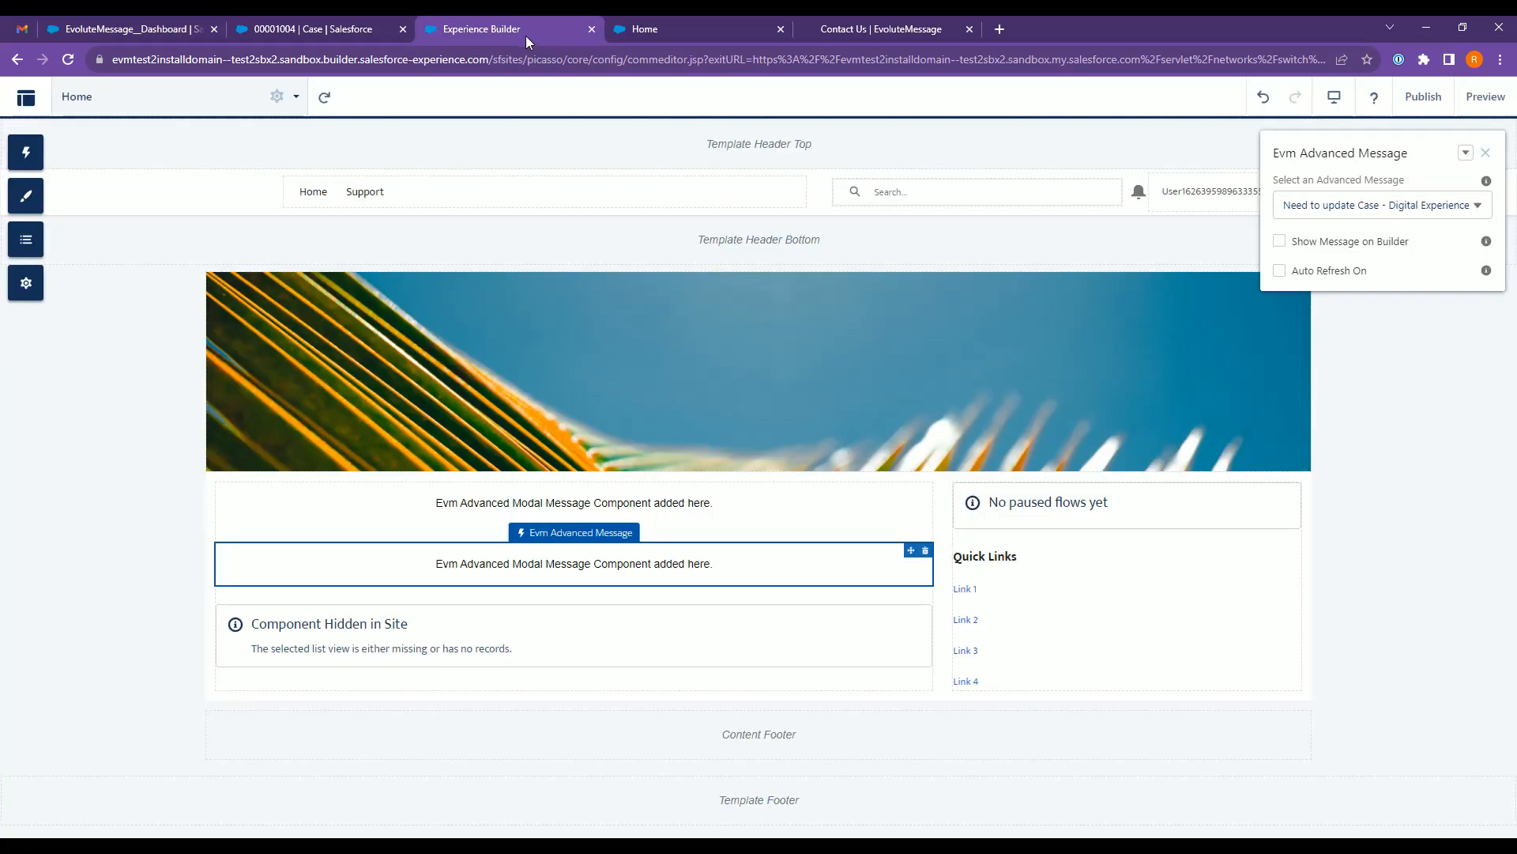
click(695, 29)
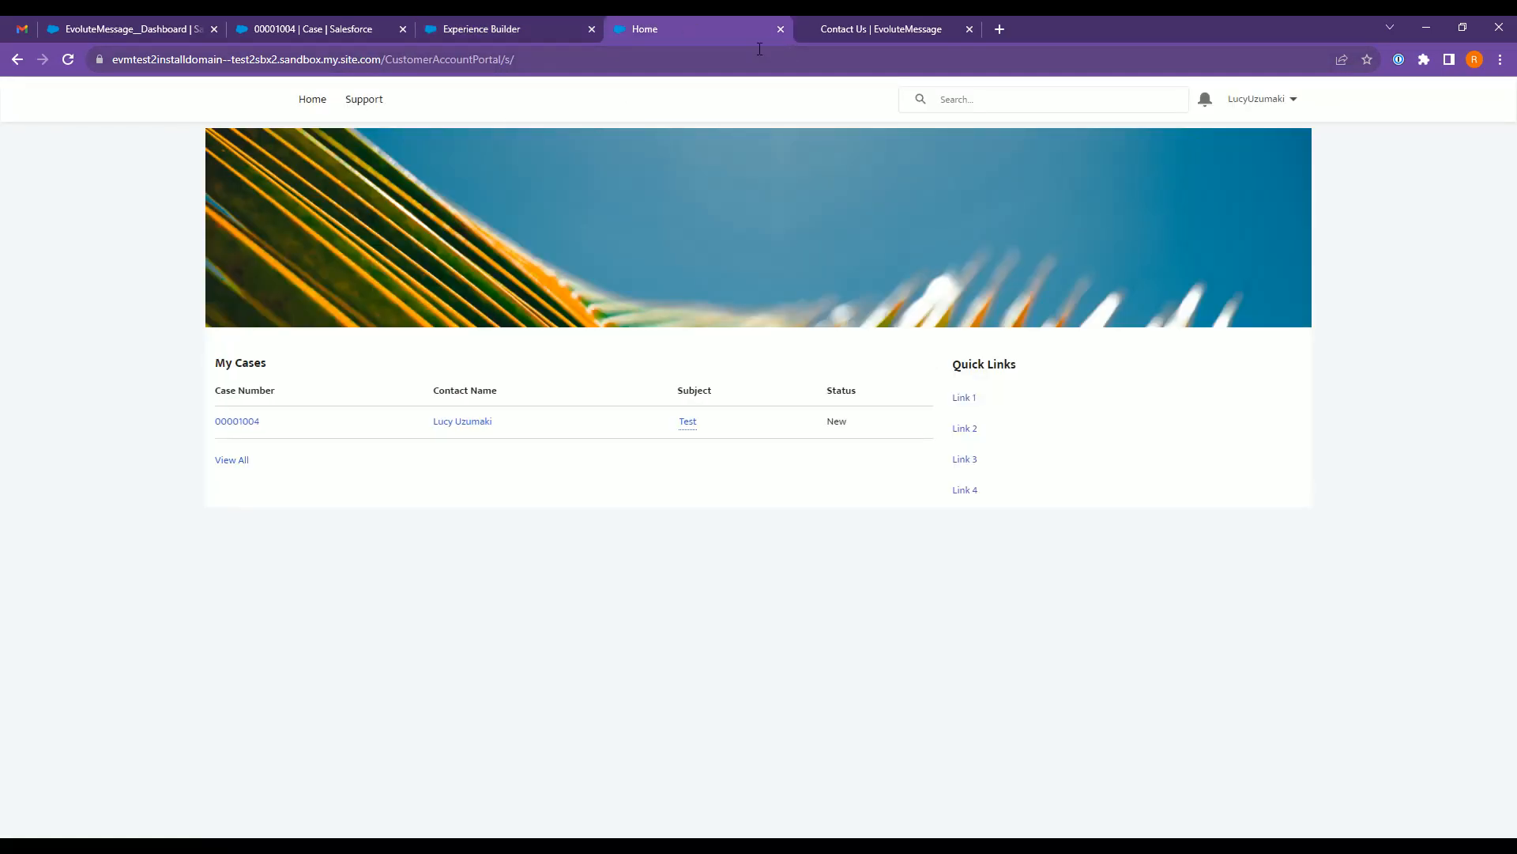
click(68, 59)
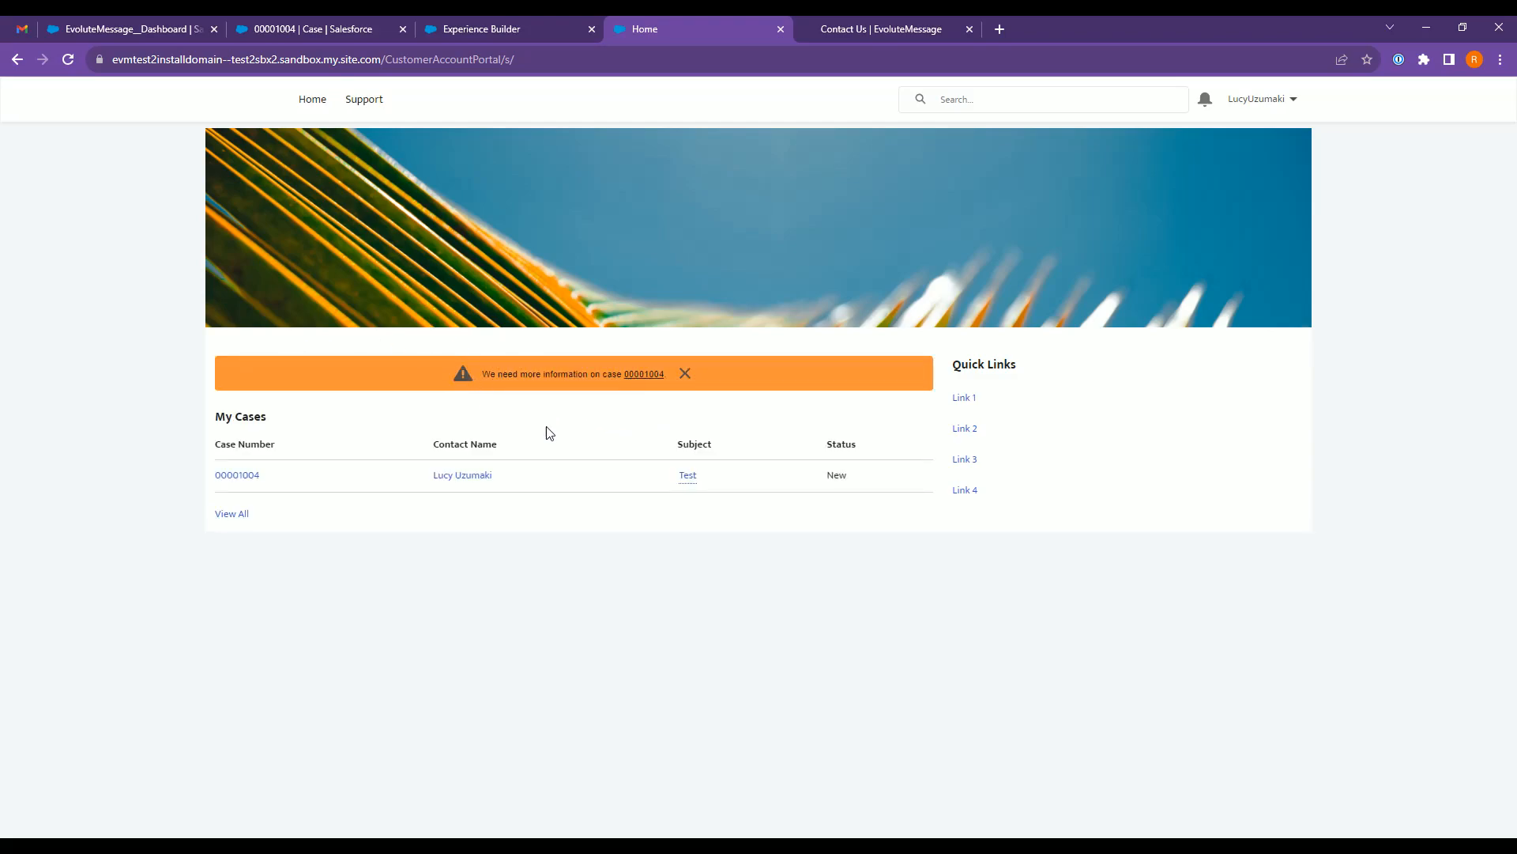
- In the EvoluteMessage builder's configuration, set the Message Mode to Sticky and publish the message
click(312, 29)
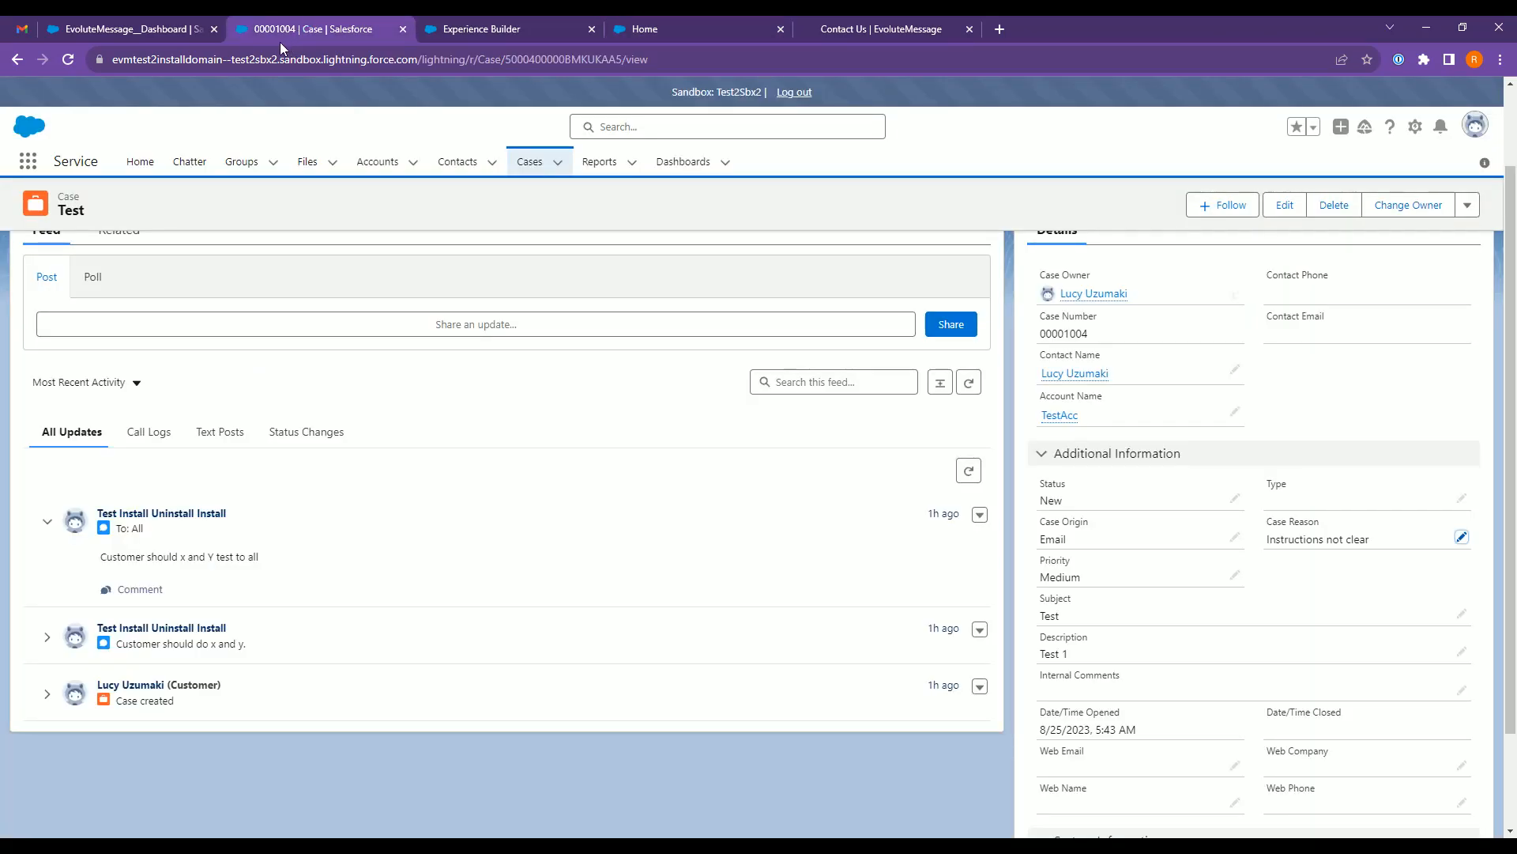
click(126, 28)
click(728, 313)
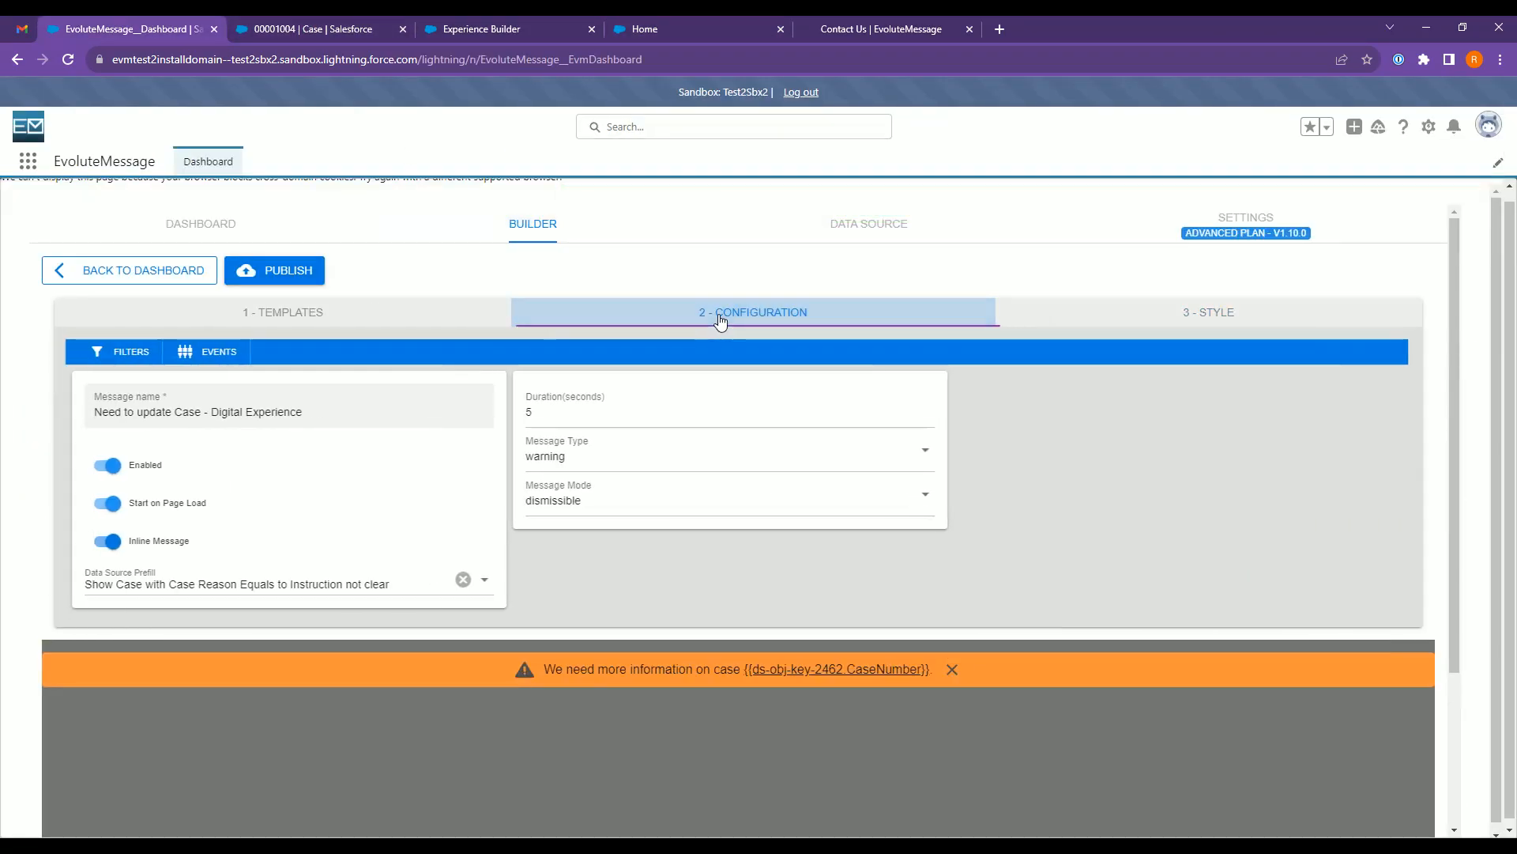
click(578, 516)
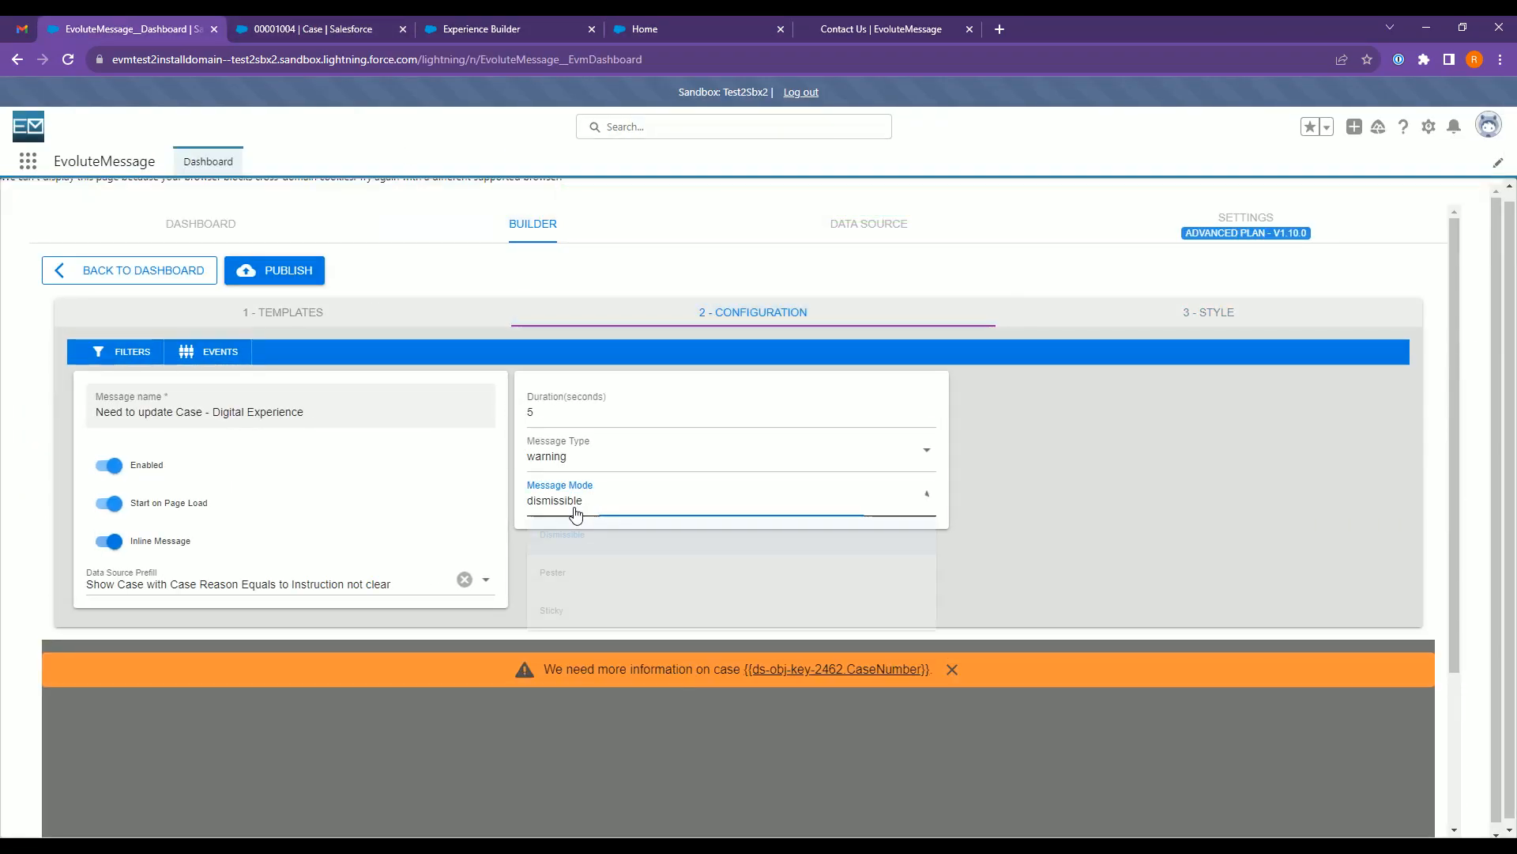
click(583, 615)
click(285, 271)
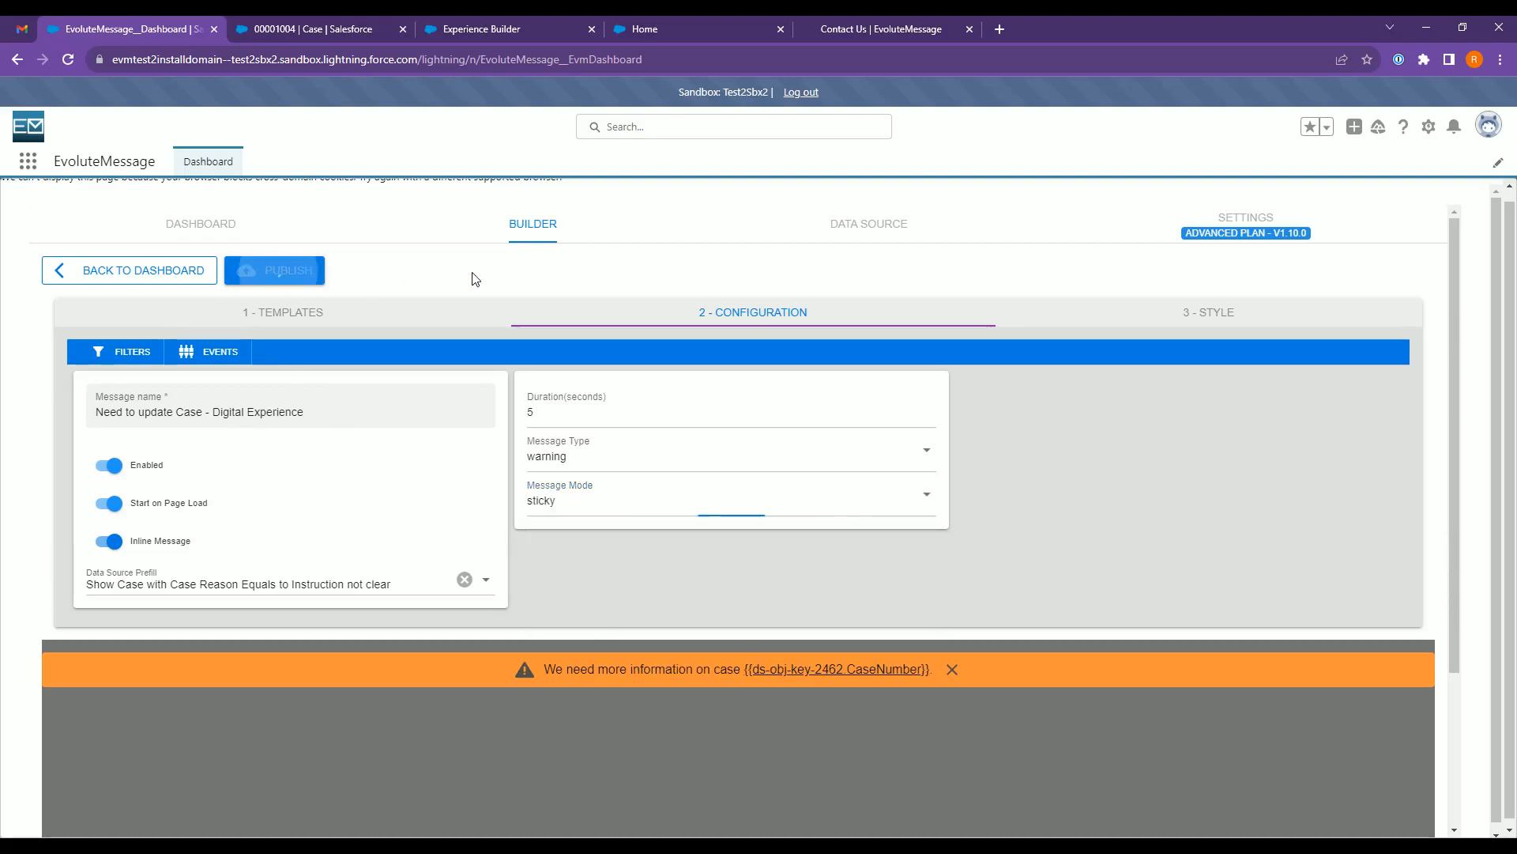
- Reload the customer portal home page and open the case through the link in the sticky warning toast
click(708, 28)
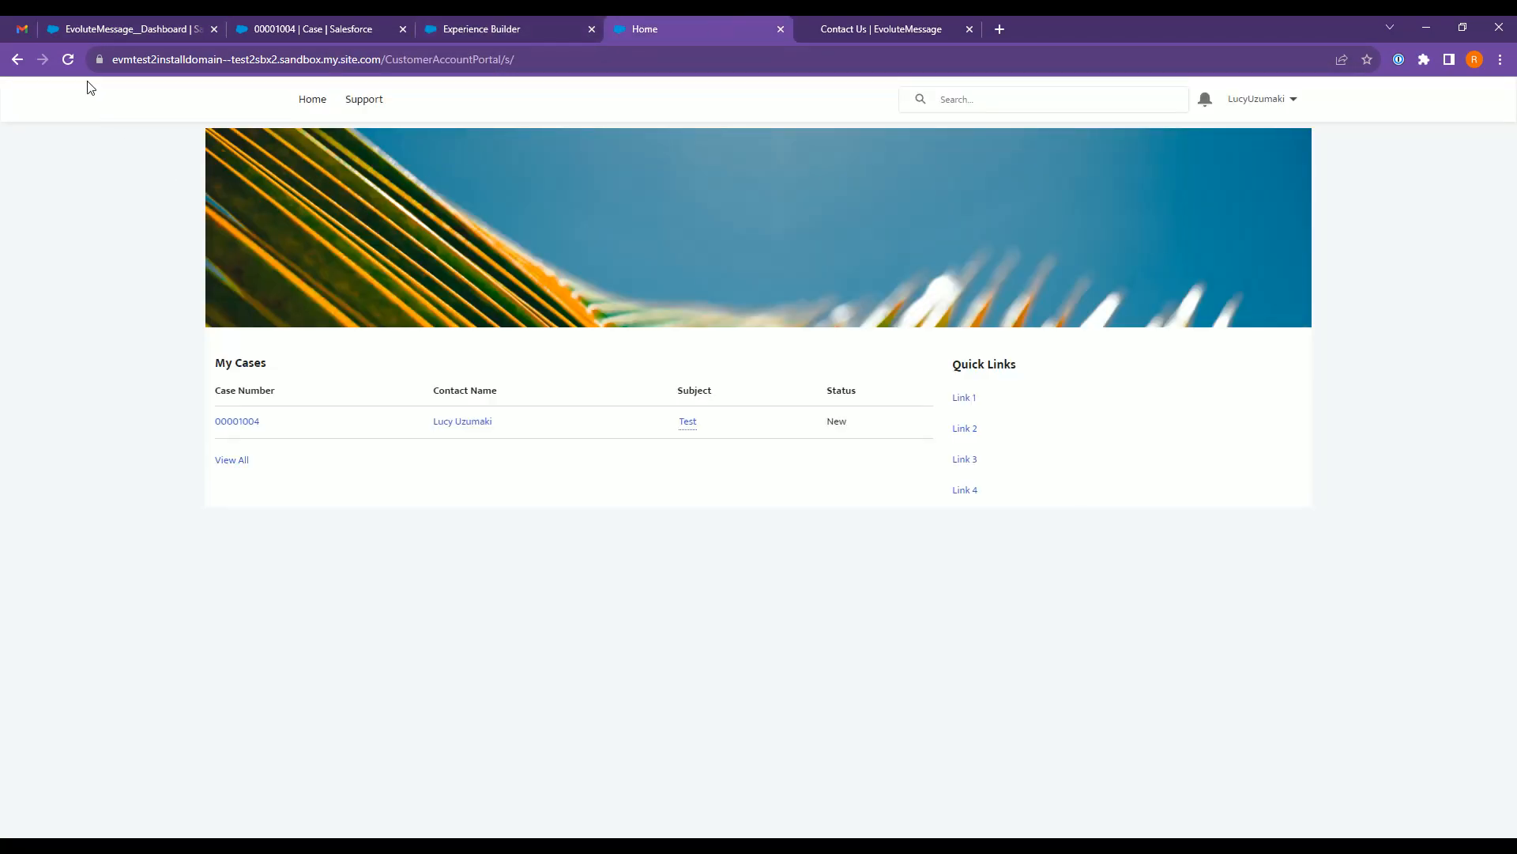
click(68, 59)
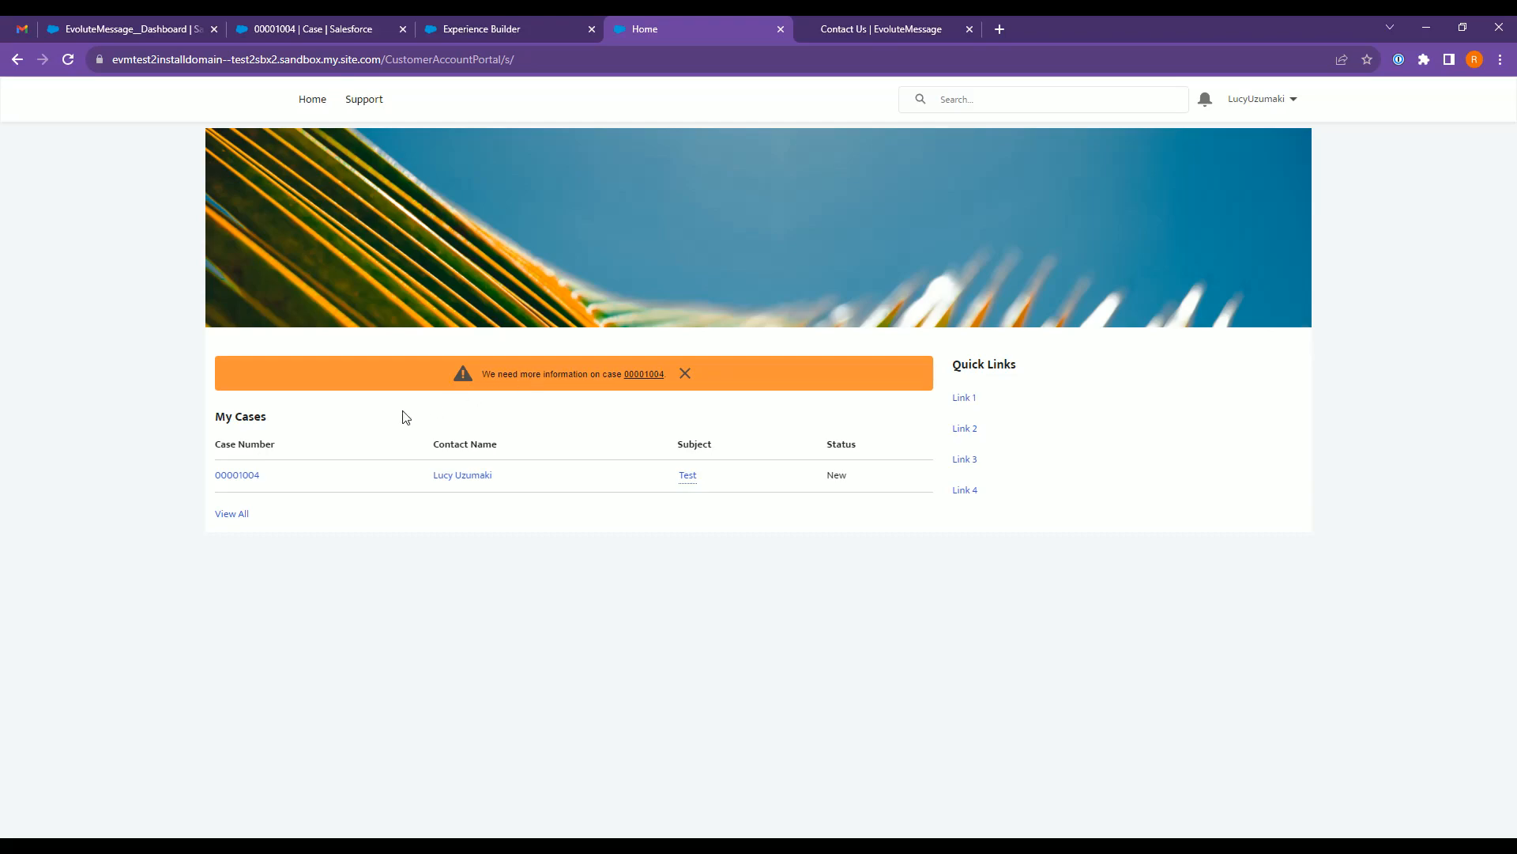
click(637, 376)
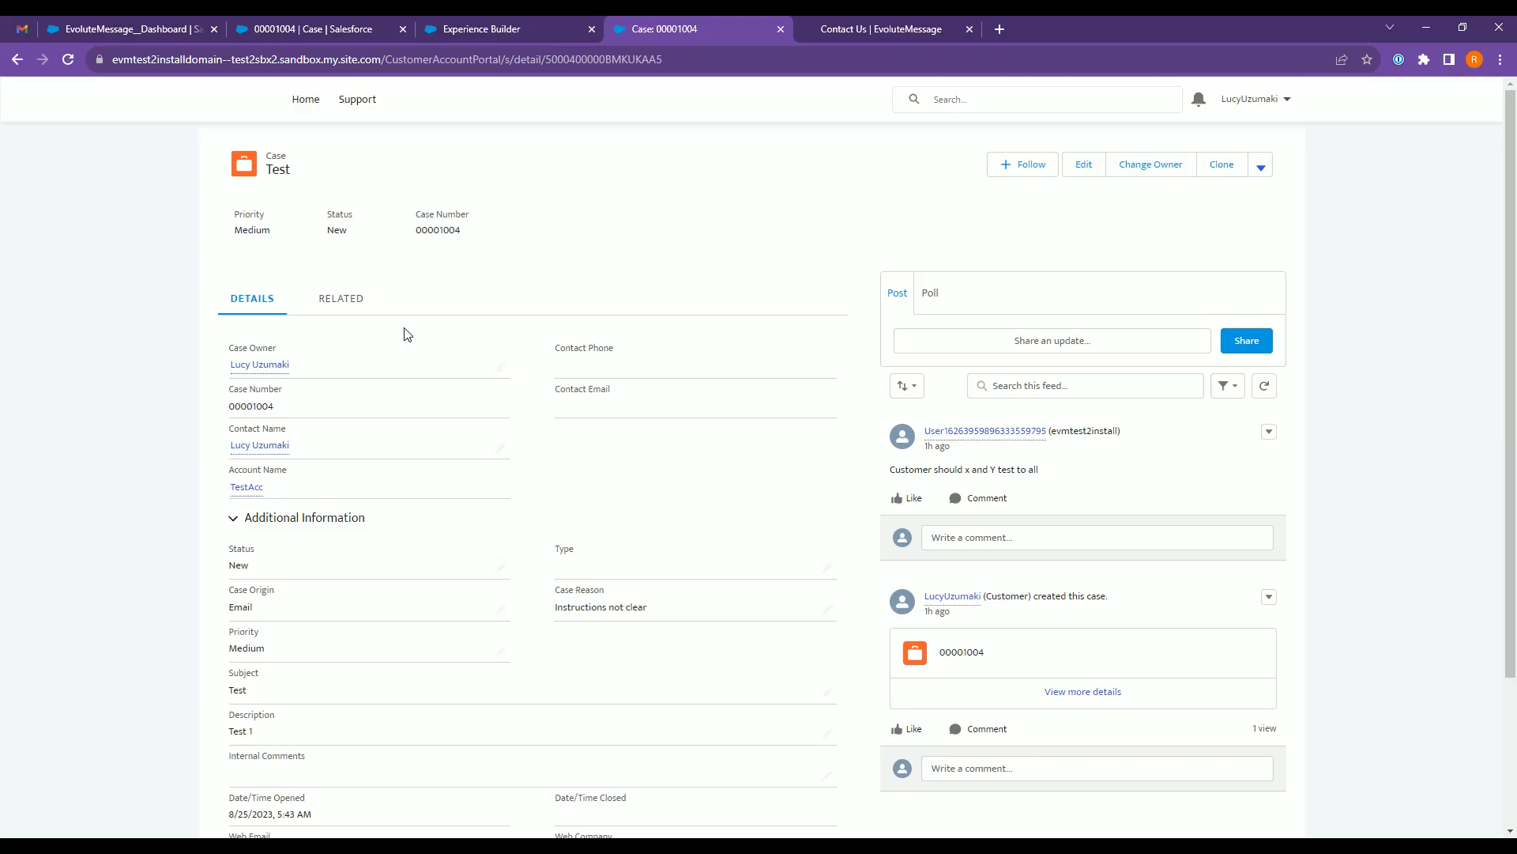
- Set the case's Case Reason to User didn't attend training, save it, and return to the portal home page to check the toast
click(825, 610)
click(619, 606)
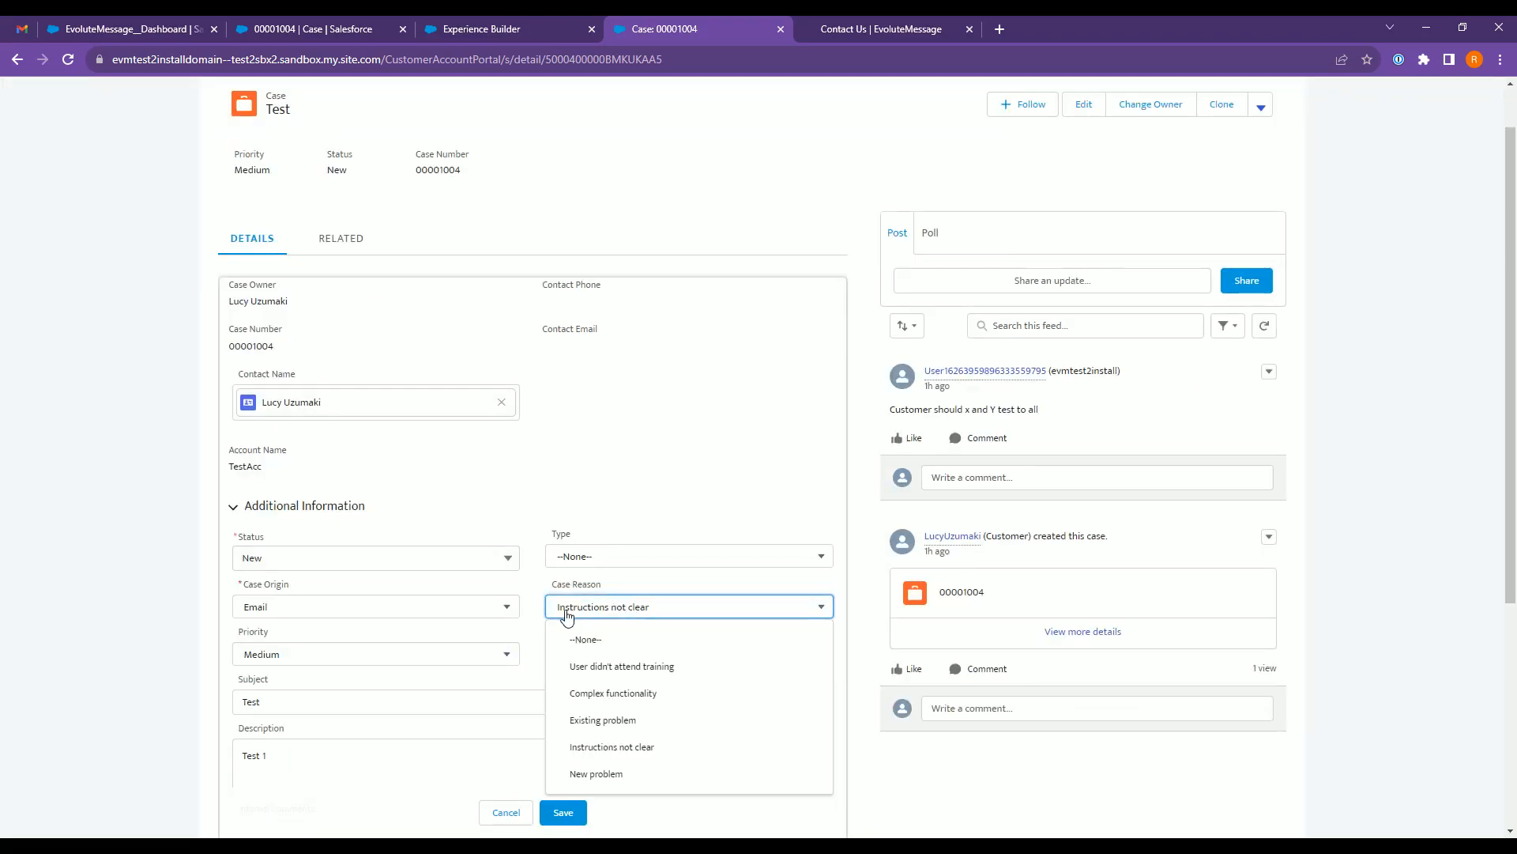
click(596, 667)
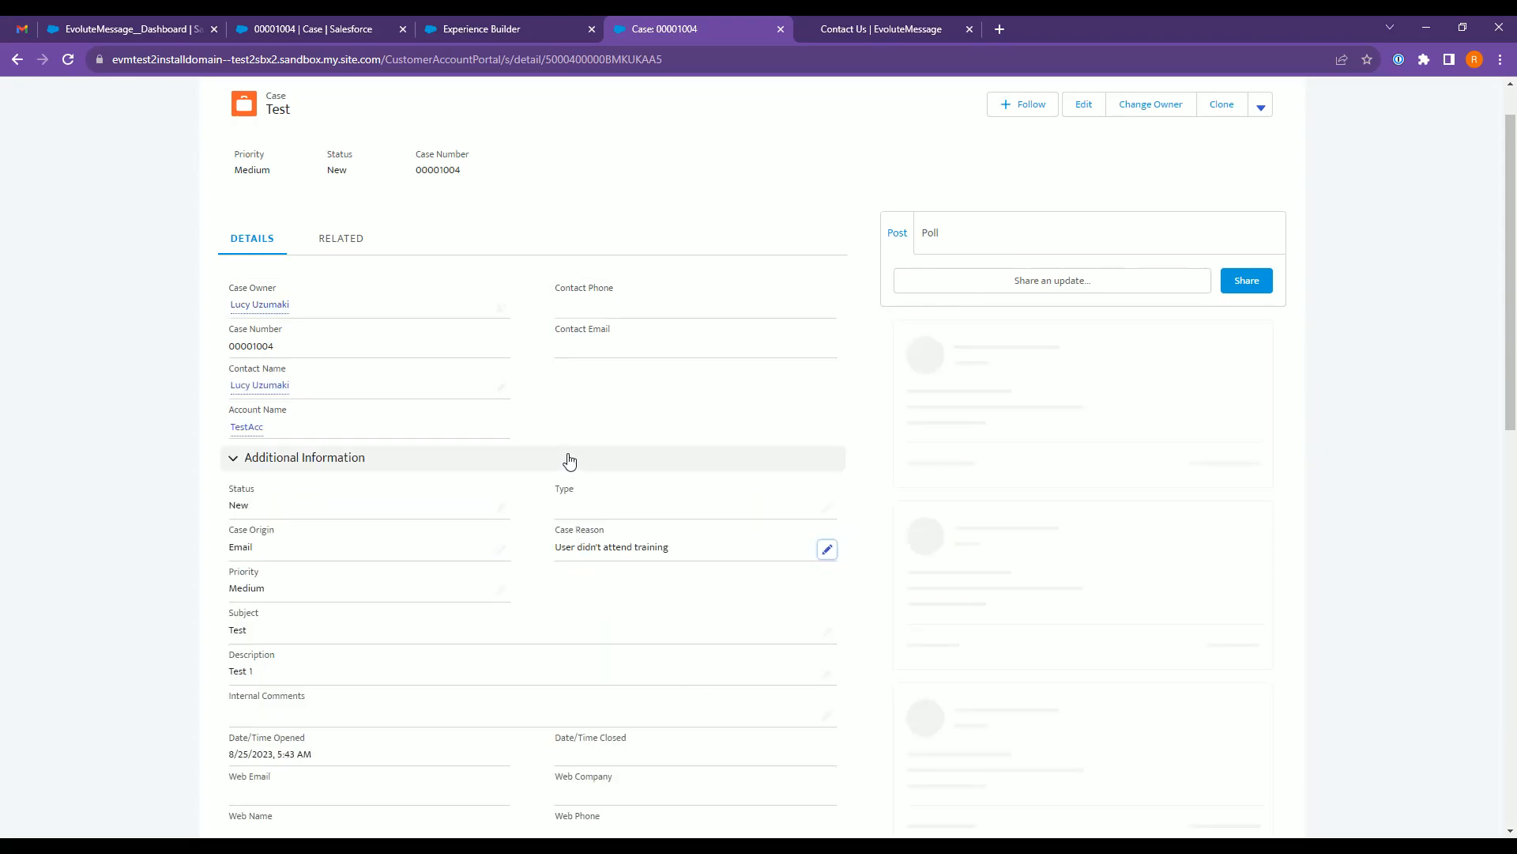
scroll(575, 419, up, 2)
click(306, 98)
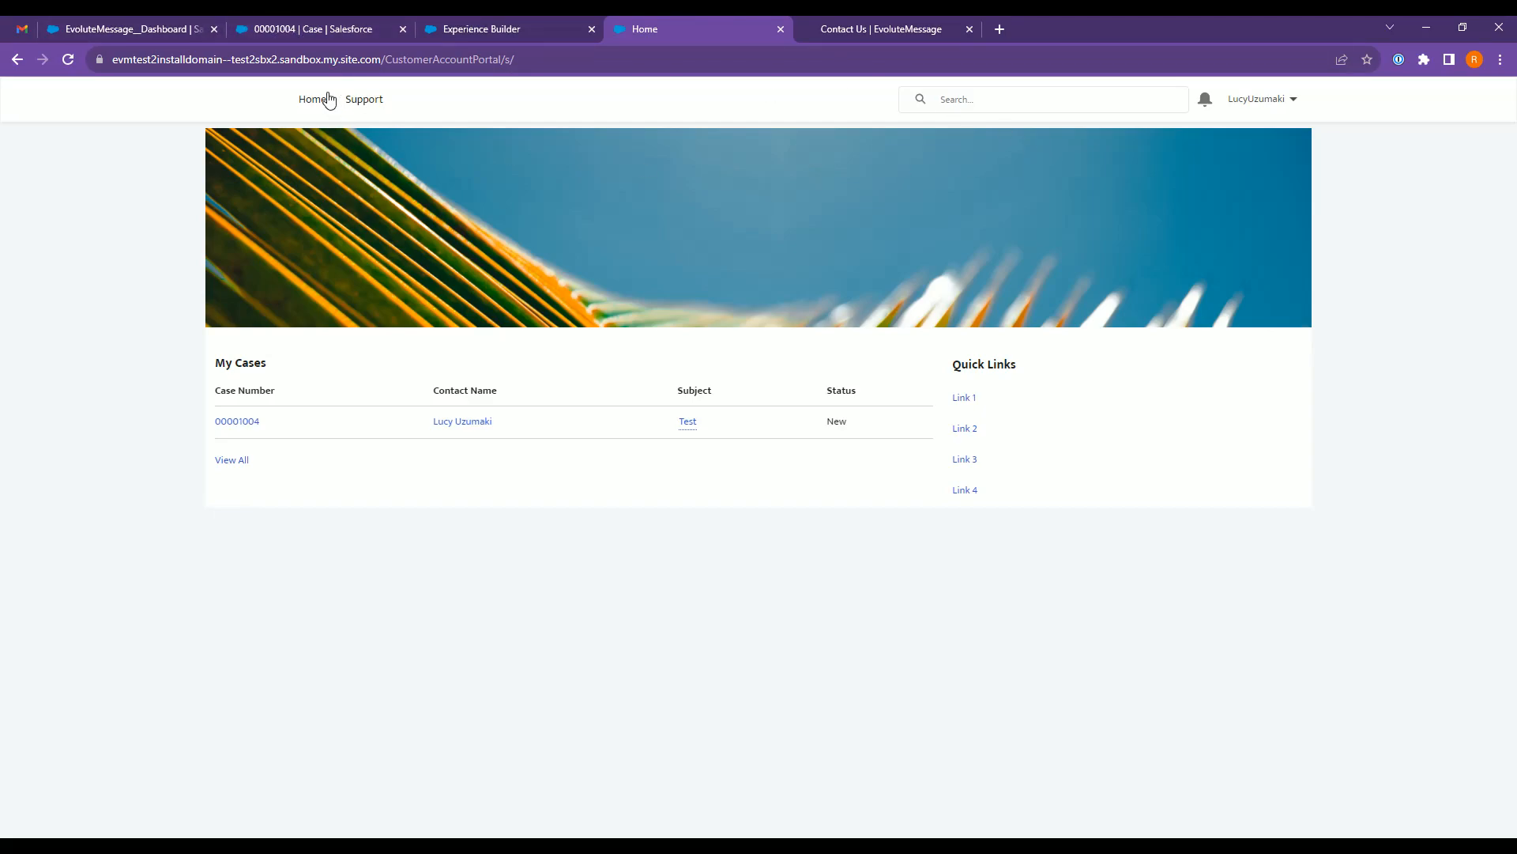
click(158, 25)
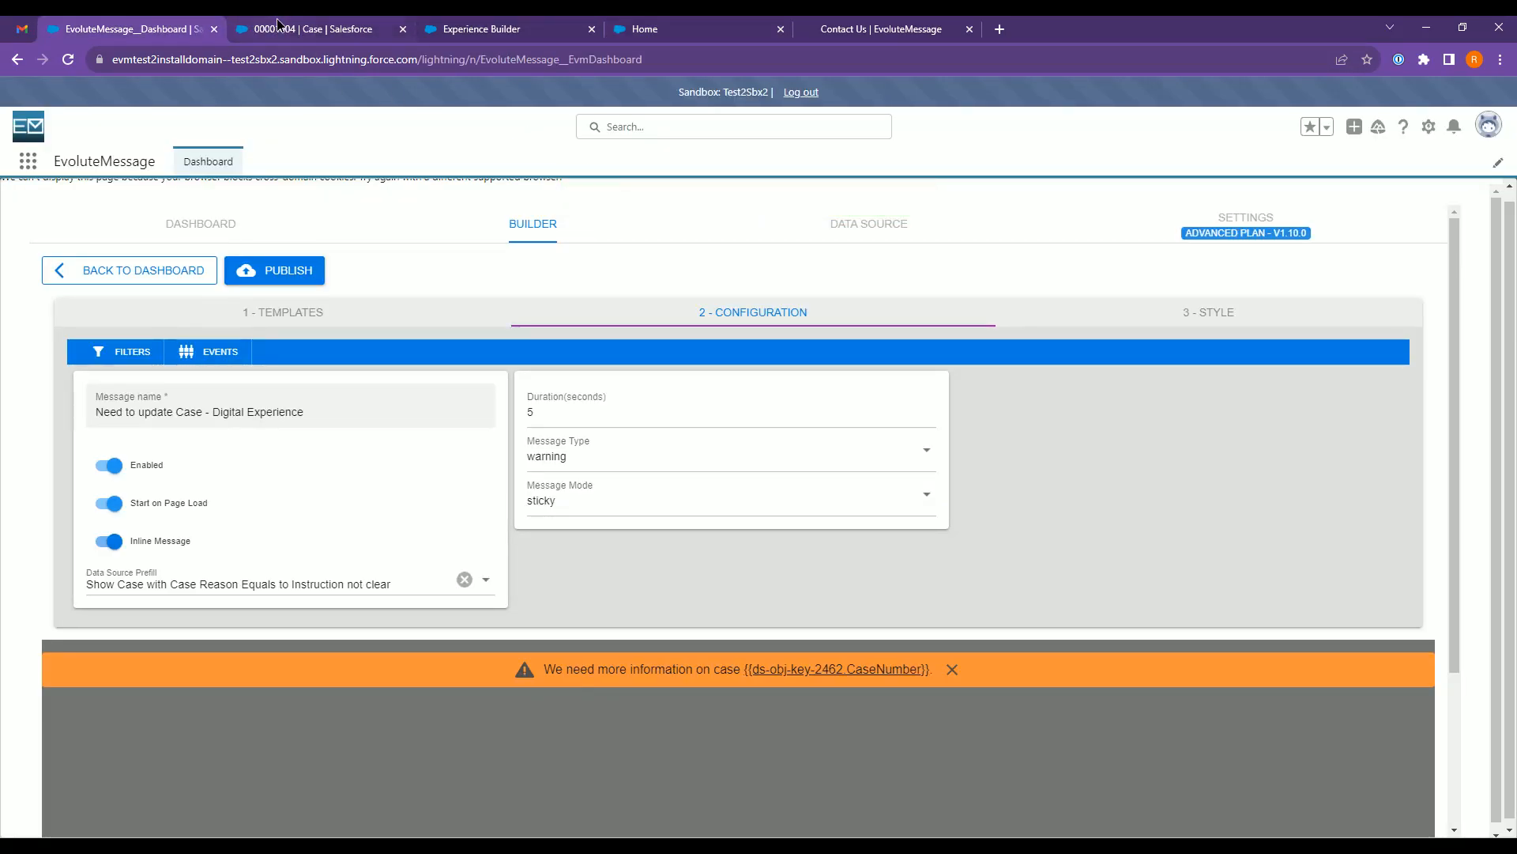
key(ctrl+Tab)
click(474, 29)
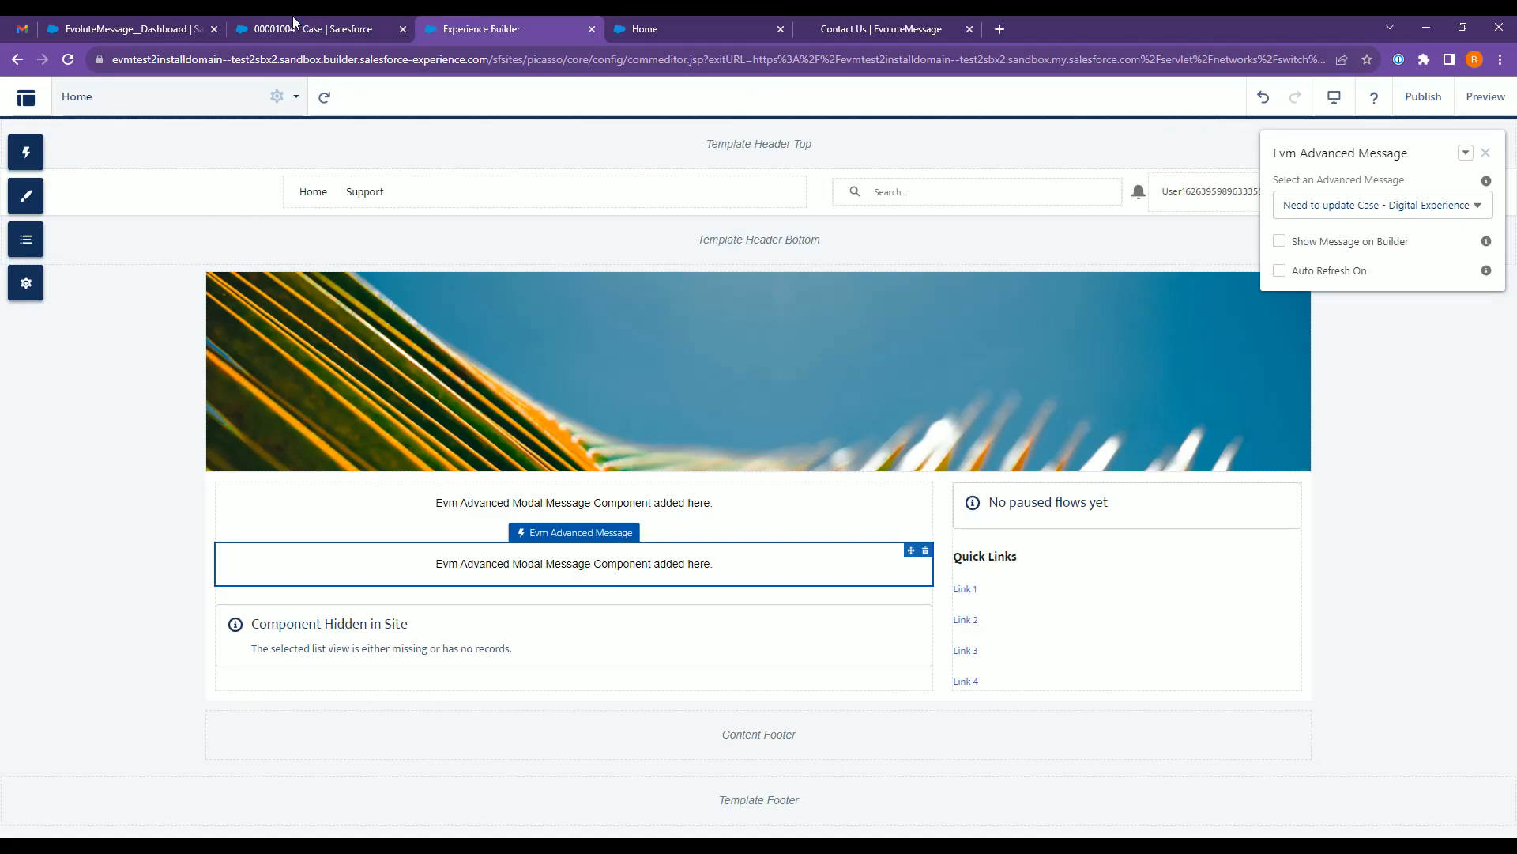
click(295, 24)
click(181, 28)
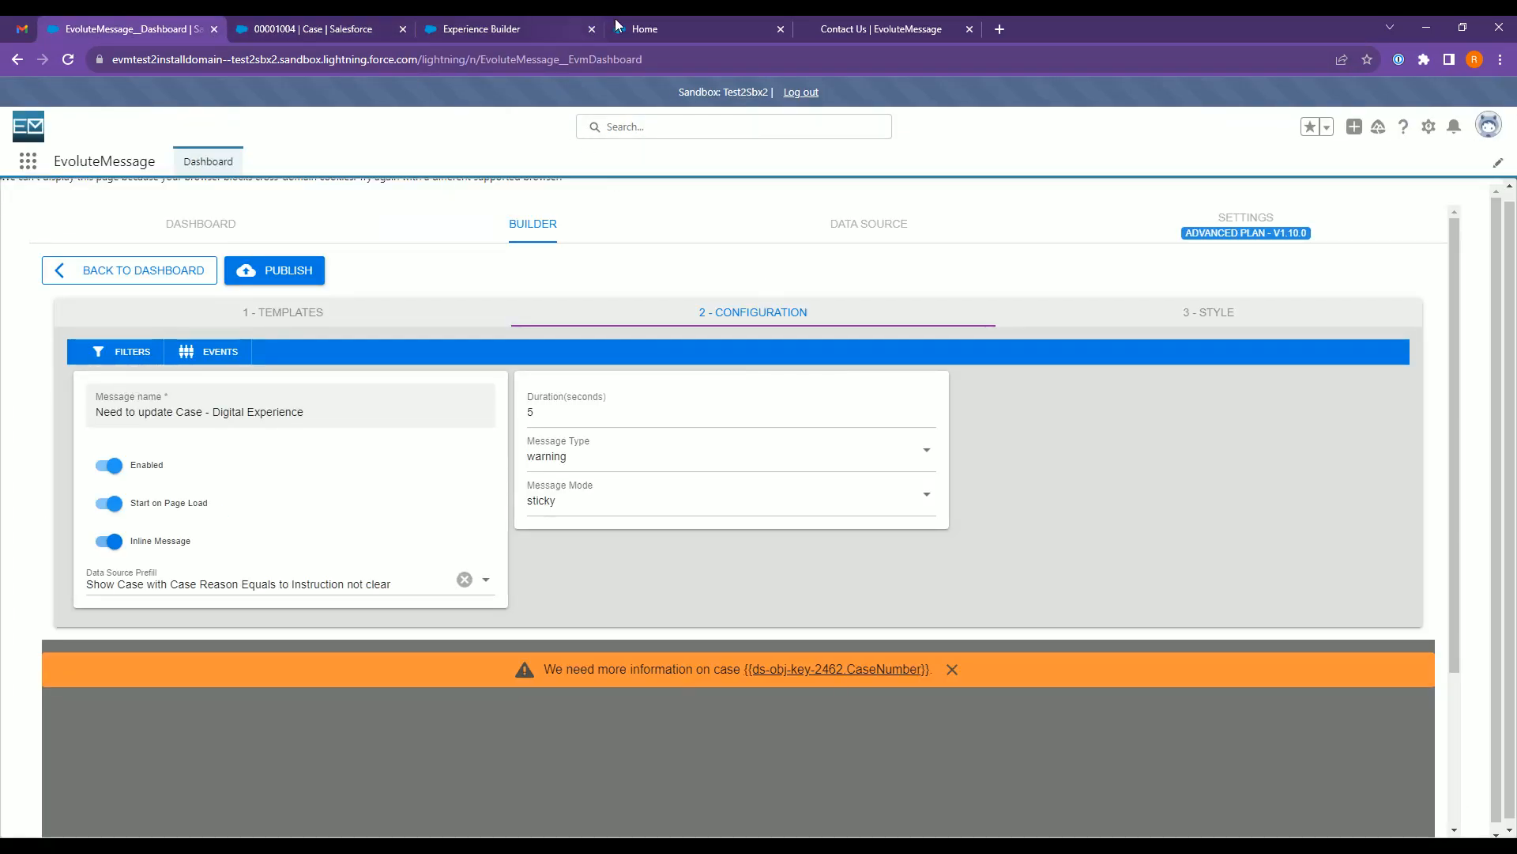
click(644, 25)
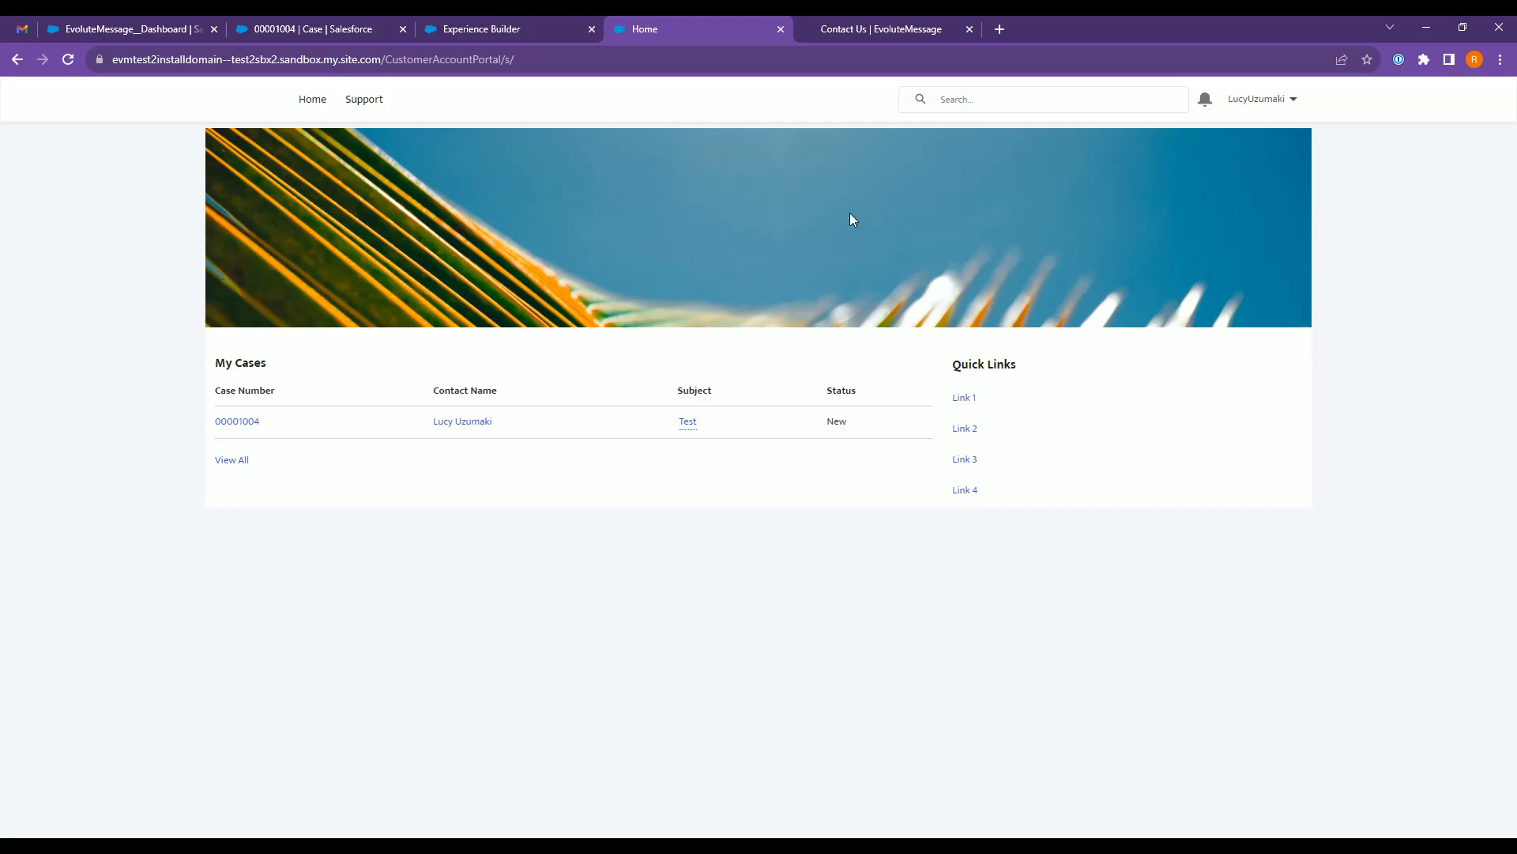
- Switch to the Contact Us page of the EvoluteMessage website
click(885, 25)
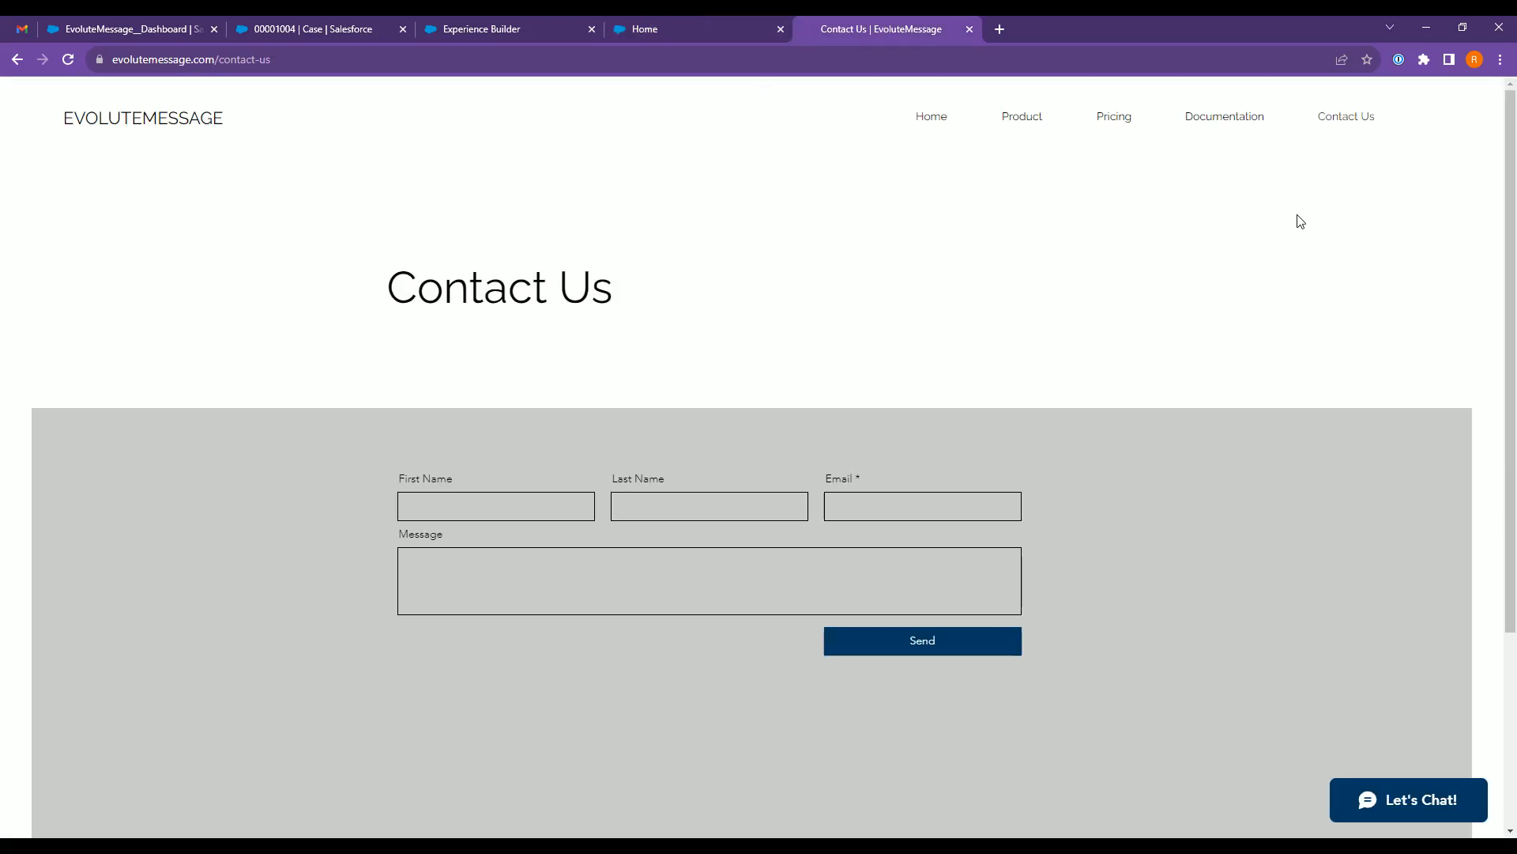